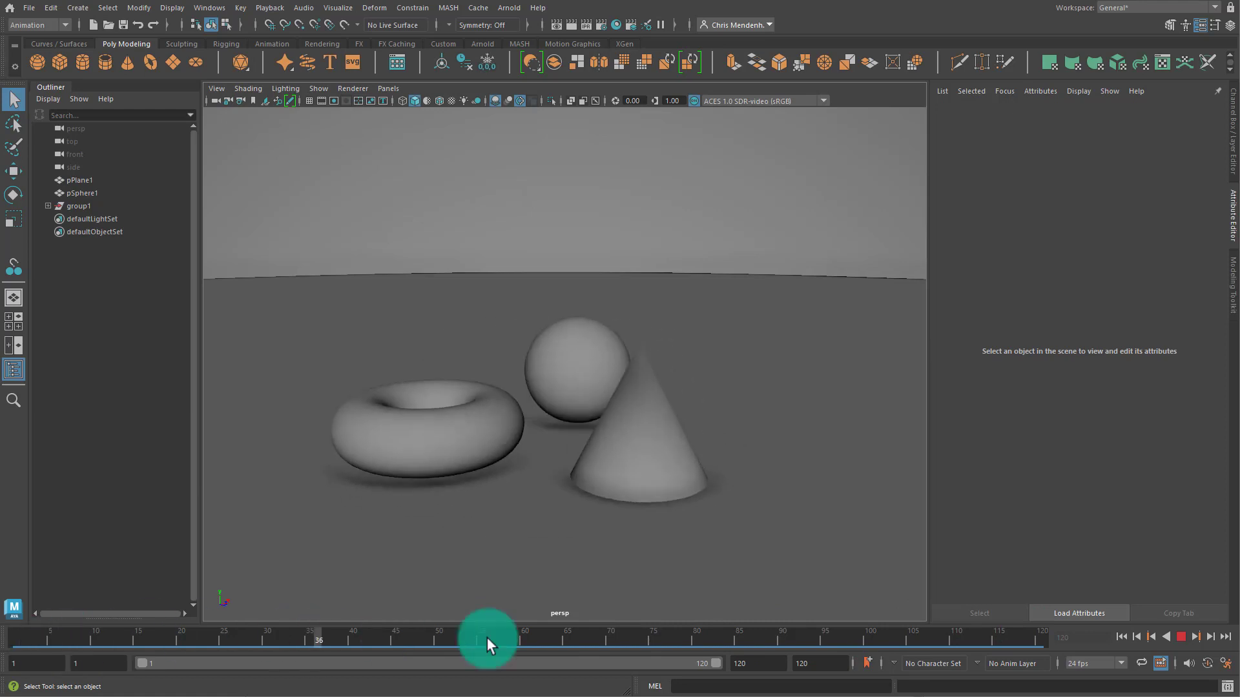
# Stop the animation playback and inspect the sphere, torus and cone standing on the stage.
pyautogui.click(1181, 637)
pyautogui.keyDown('alt'); pyautogui.moveTo(534, 498); pyautogui.dragTo(465, 501); pyautogui.keyUp('alt')
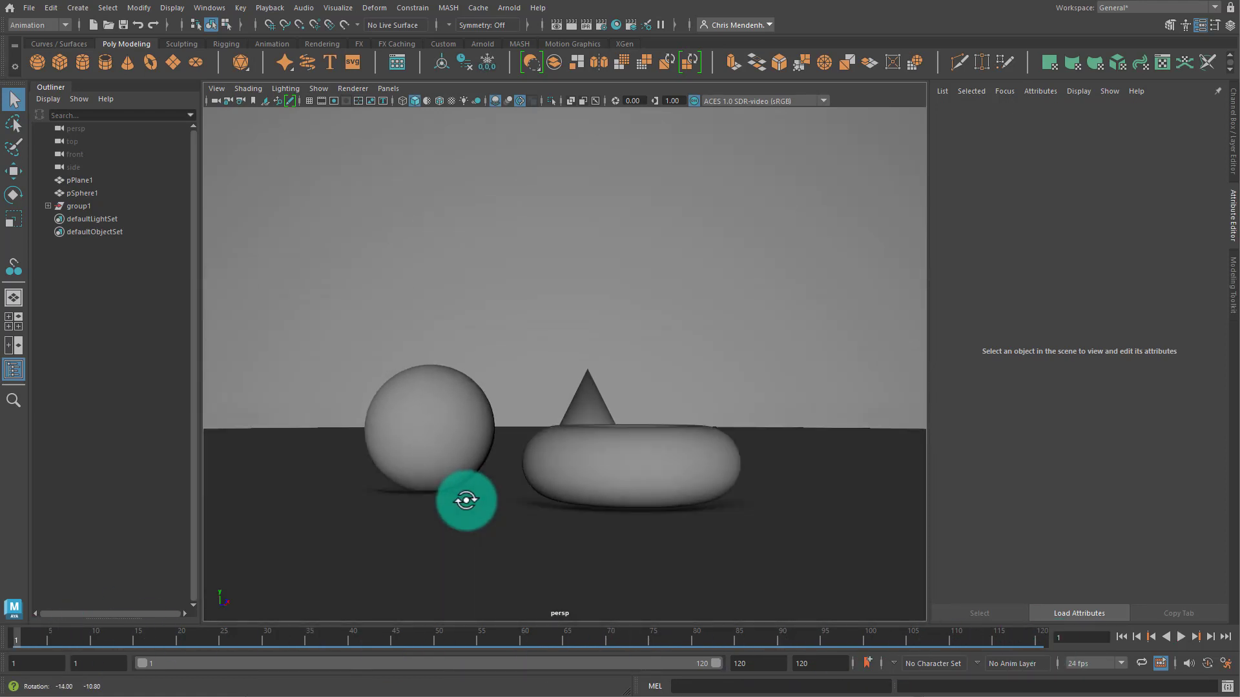
pyautogui.keyDown('alt'); pyautogui.moveTo(598, 504); pyautogui.dragTo(598, 503); pyautogui.keyUp('alt')
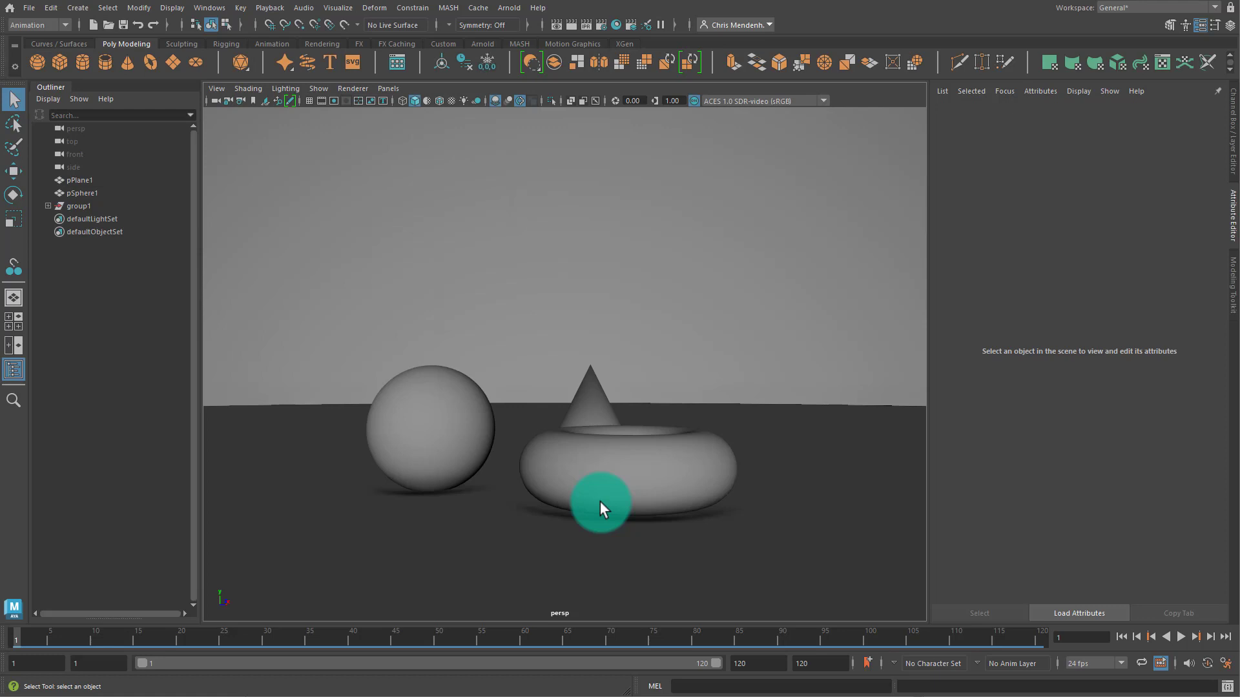
pyautogui.keyDown('alt'); pyautogui.moveTo(633, 486); pyautogui.dragTo(605, 476); pyautogui.keyUp('alt')
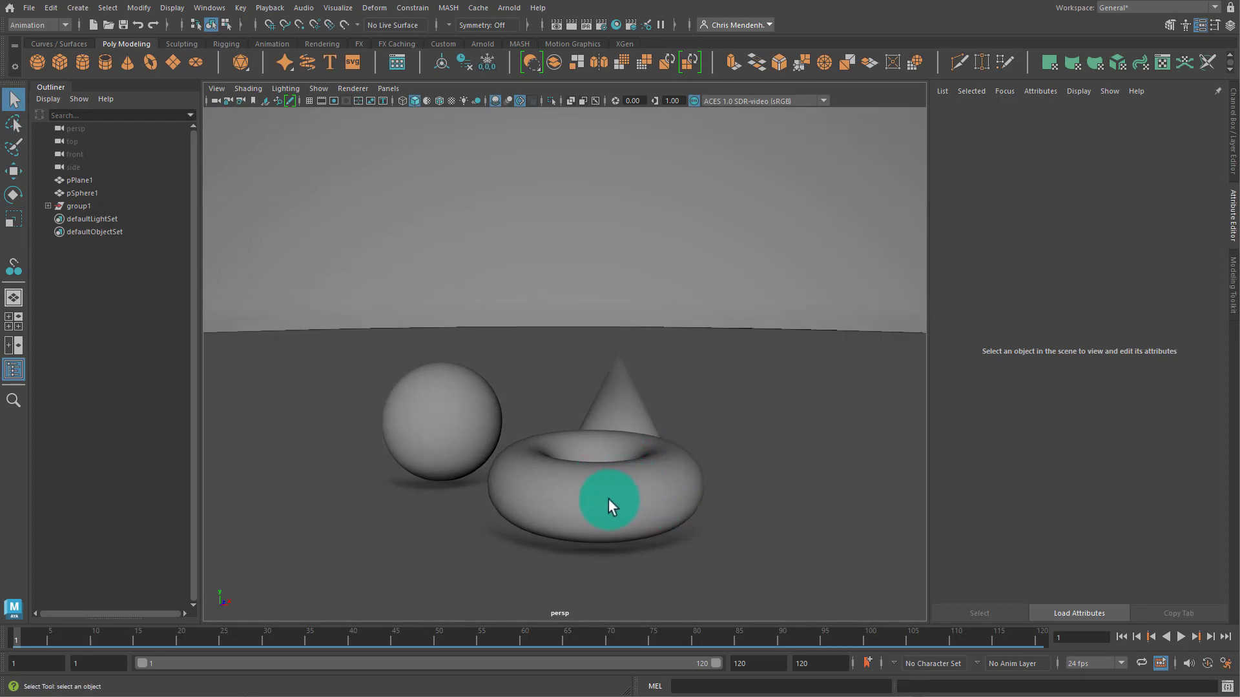
# Select the torus and compare its unsmoothed display with the cage plus smooth preview display.
pyautogui.click(608, 501)
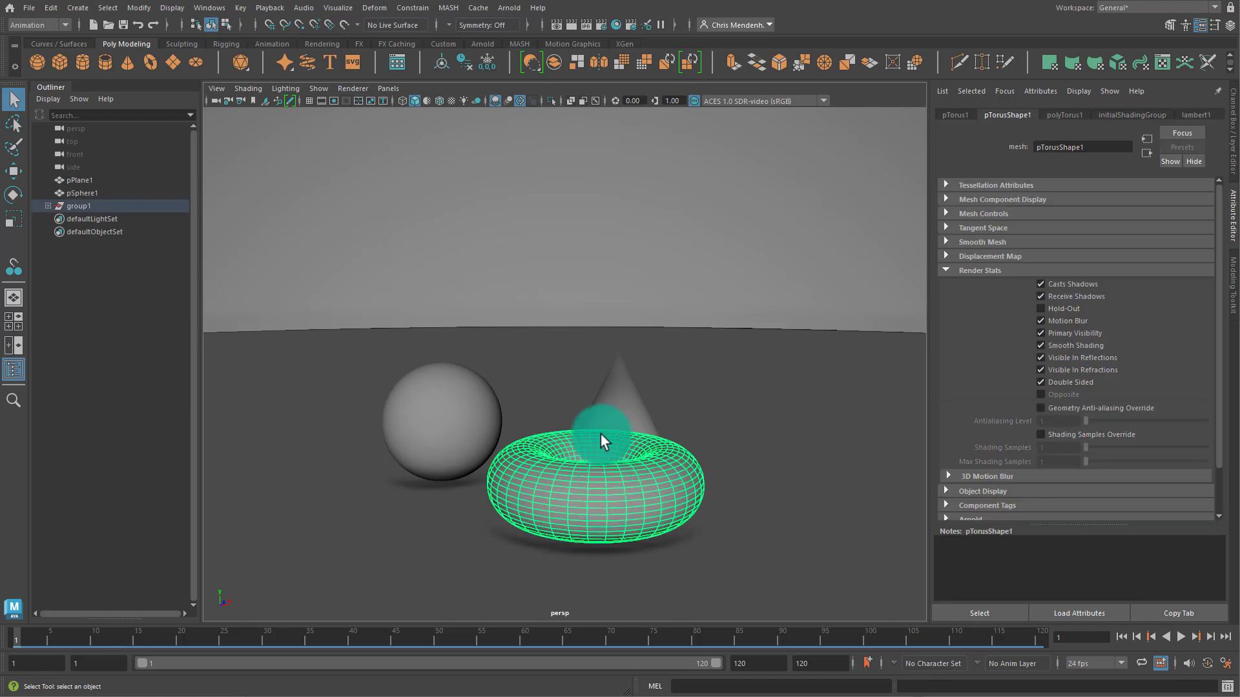
pyautogui.click(582, 419)
pyautogui.click(548, 494)
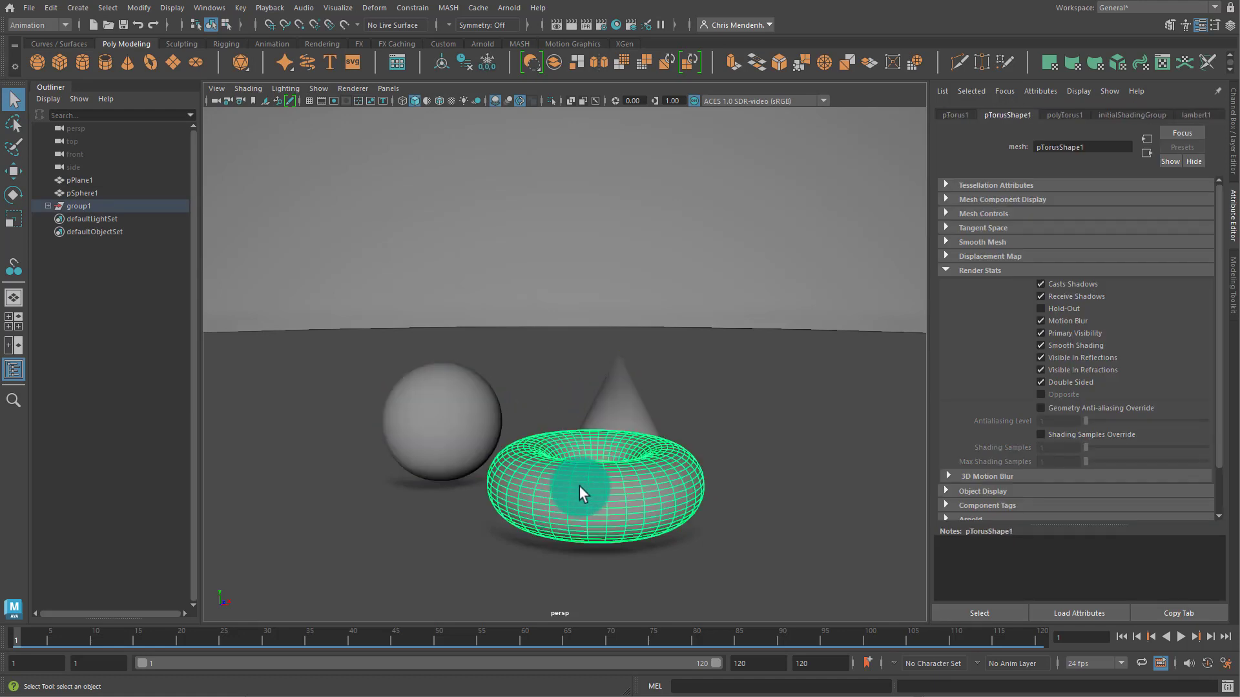
pyautogui.press('1')
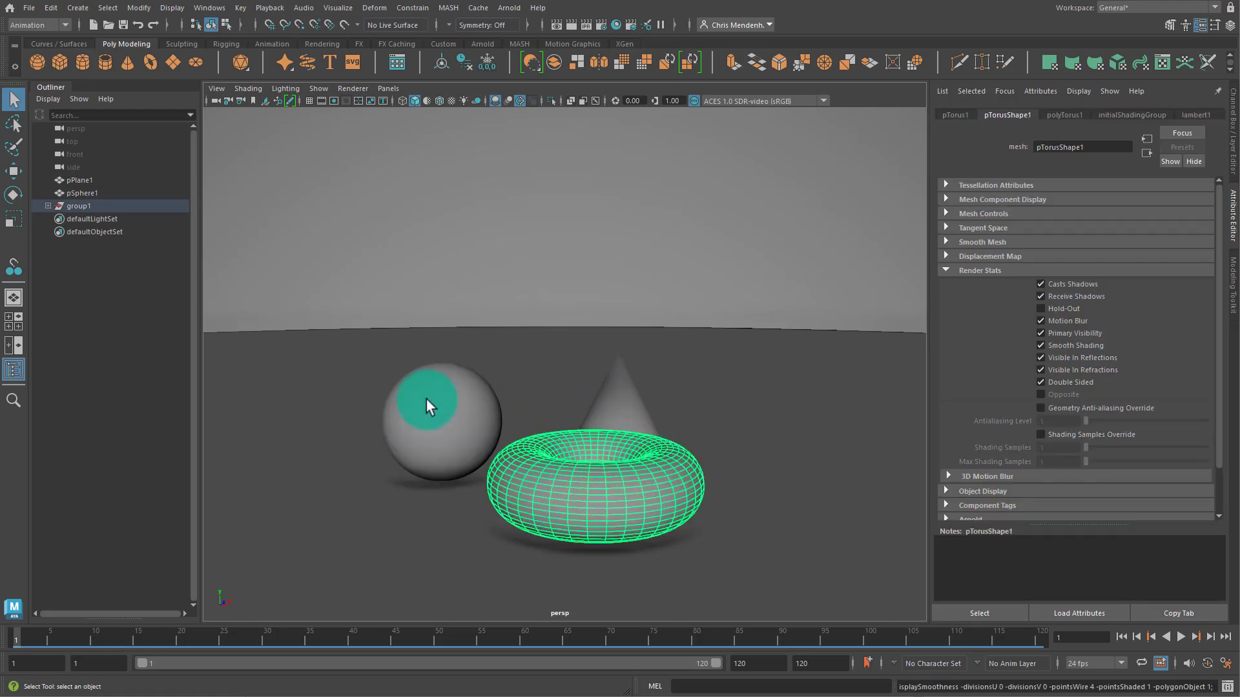
pyautogui.press('2')
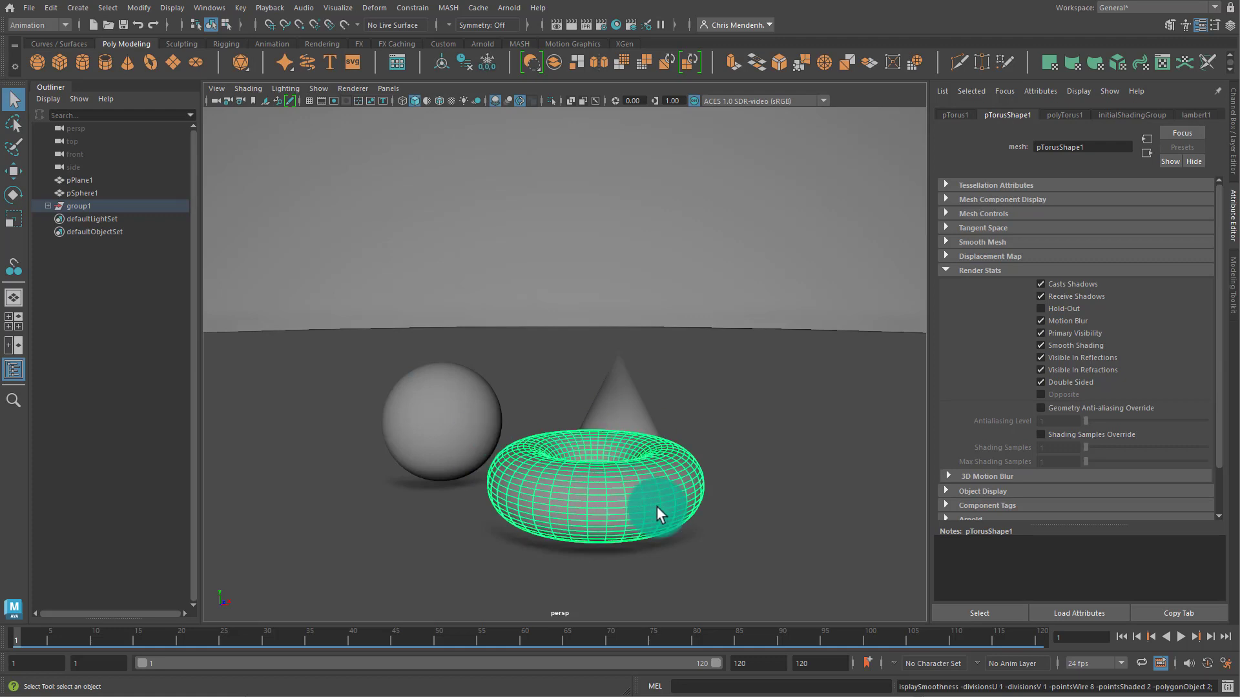
# Select the sphere, cone and torus, compare their smooth mesh preview up close, and return them to unsmoothed display.
pyautogui.moveTo(439, 385); pyautogui.dragTo(695, 541)
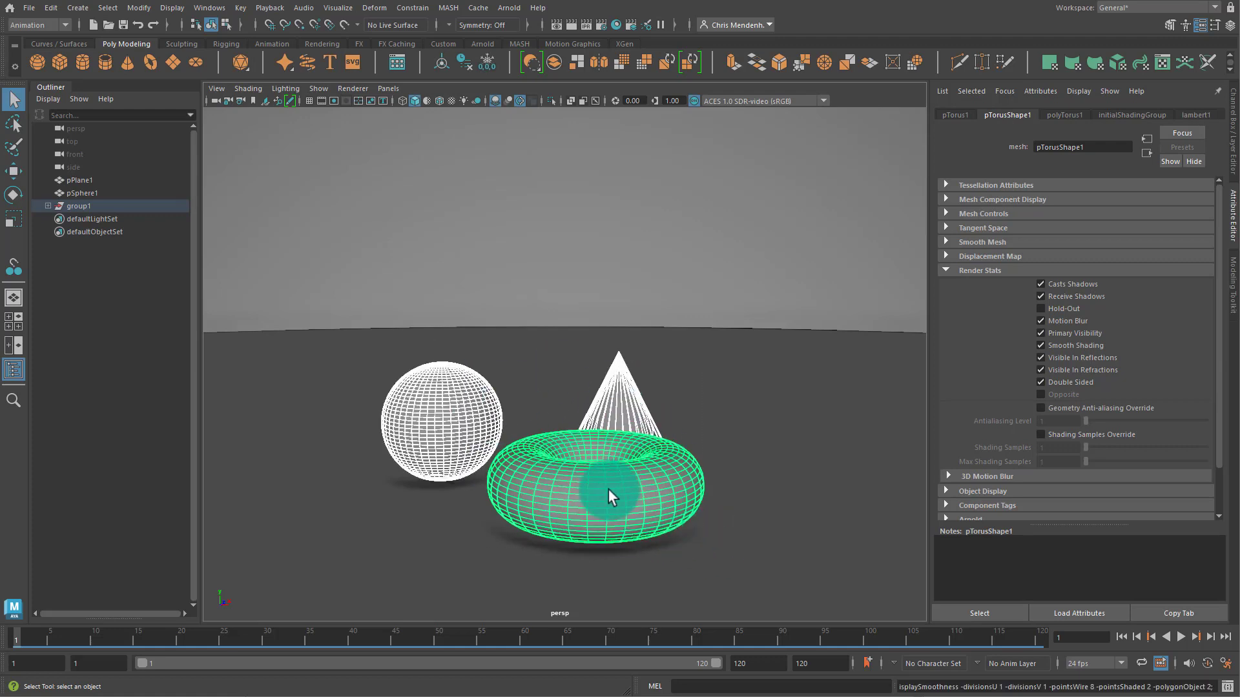
pyautogui.scroll(3, 607, 493)
pyautogui.scroll(5, 657, 519)
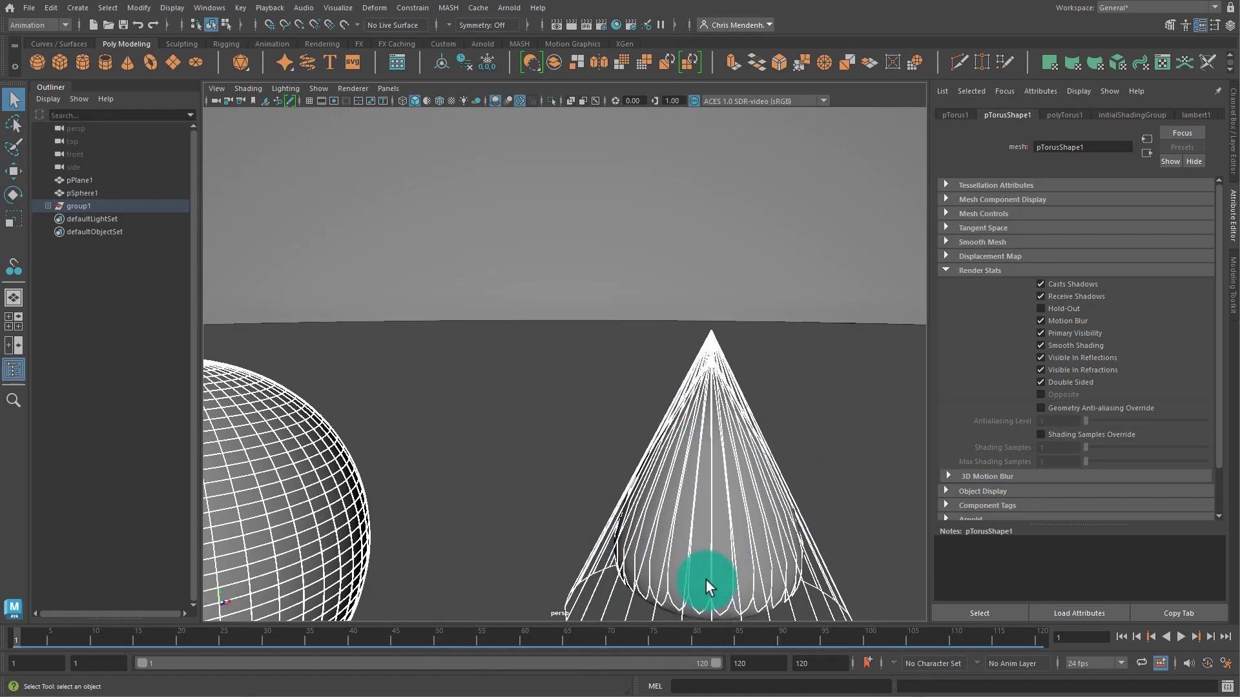
pyautogui.press('1')
pyautogui.press('3')
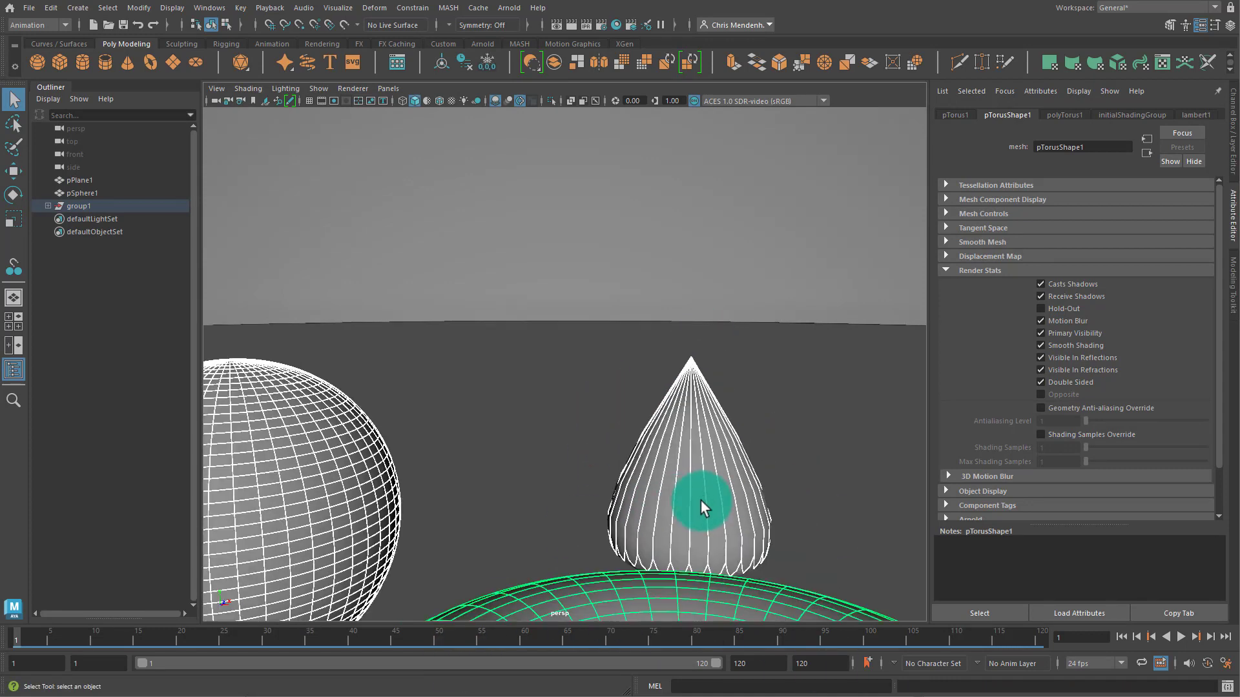
pyautogui.keyDown('alt'); pyautogui.moveTo(726, 501); pyautogui.dragTo(671, 402, button='right'); pyautogui.keyUp('alt')
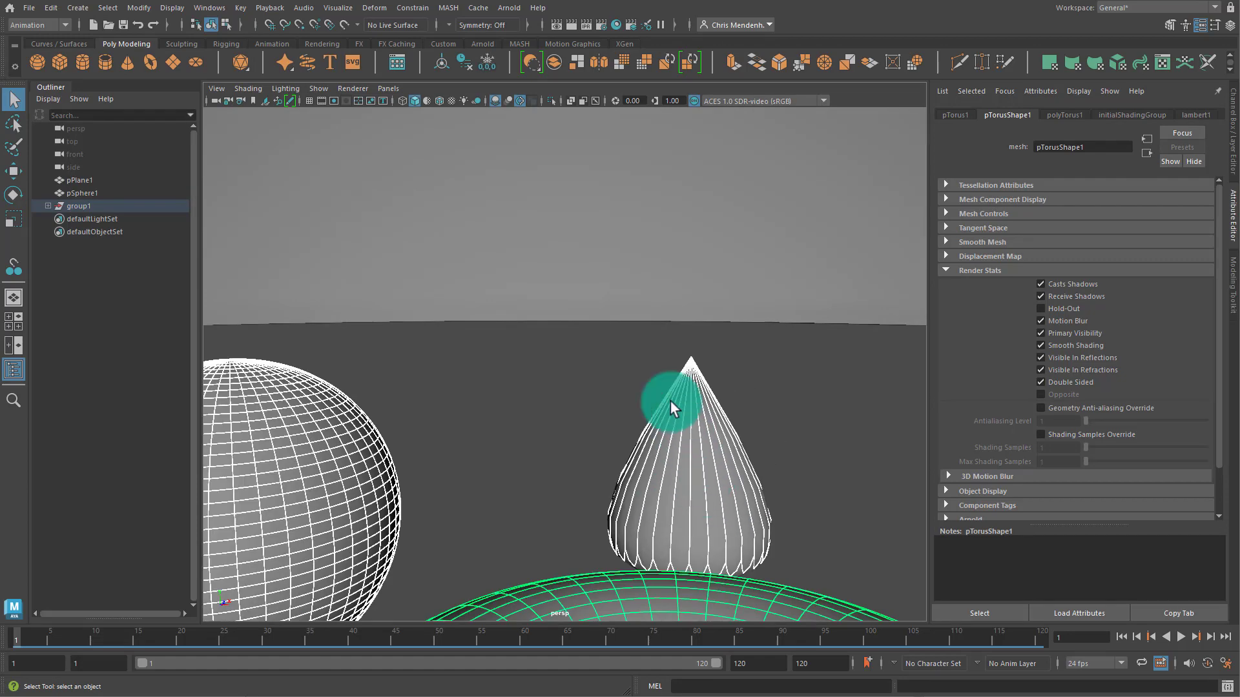
pyautogui.press('1')
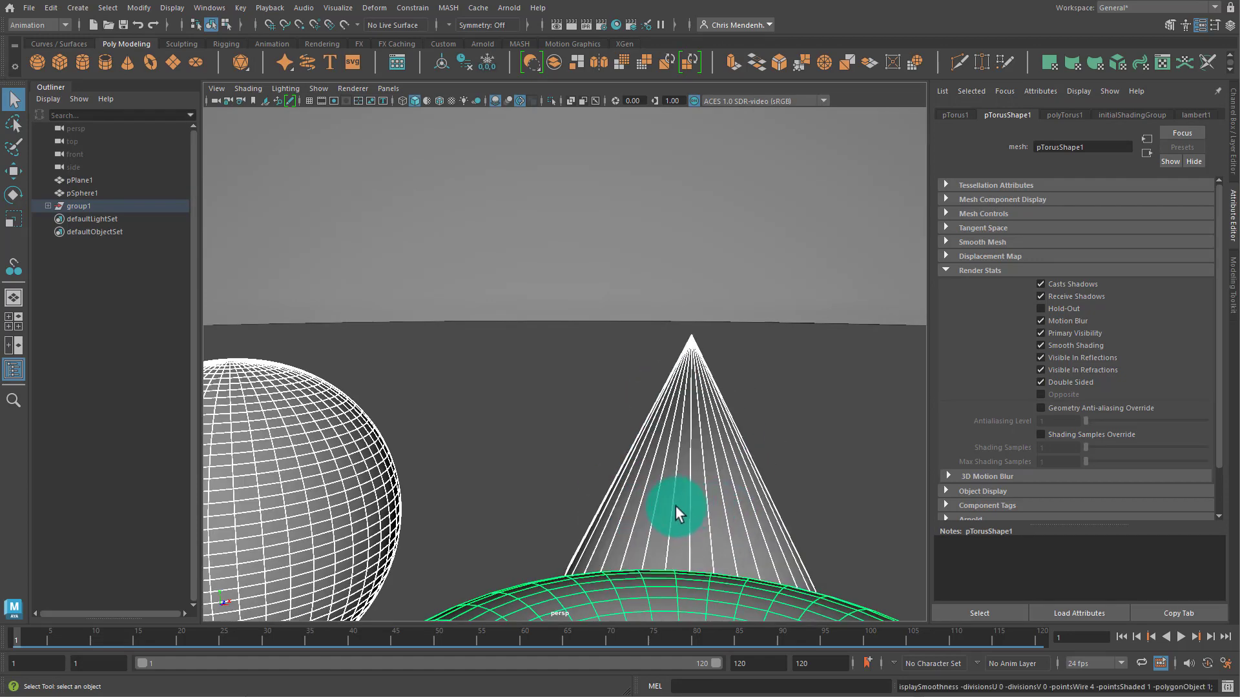
# View the three objects in wireframe, clear the selection, and return the viewport to shaded display.
pyautogui.keyDown('alt'); pyautogui.moveTo(676, 507); pyautogui.dragTo(625, 539, button='right'); pyautogui.keyUp('alt')
pyautogui.press('4')
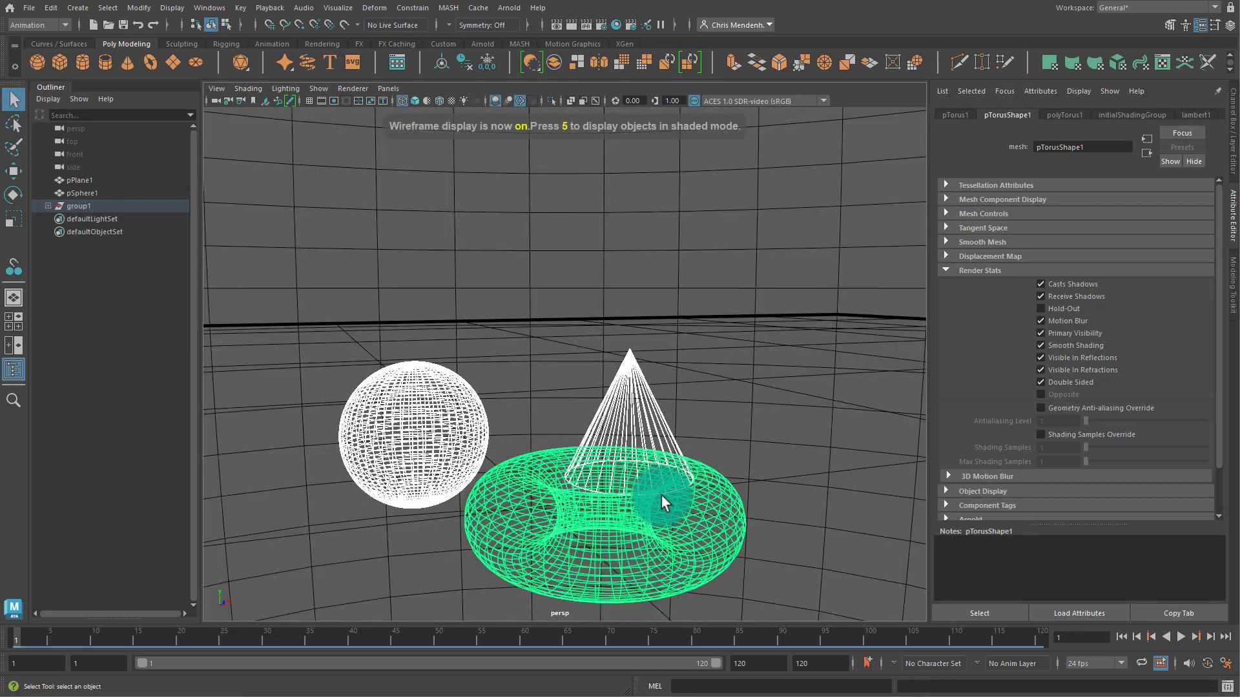
pyautogui.click(741, 396)
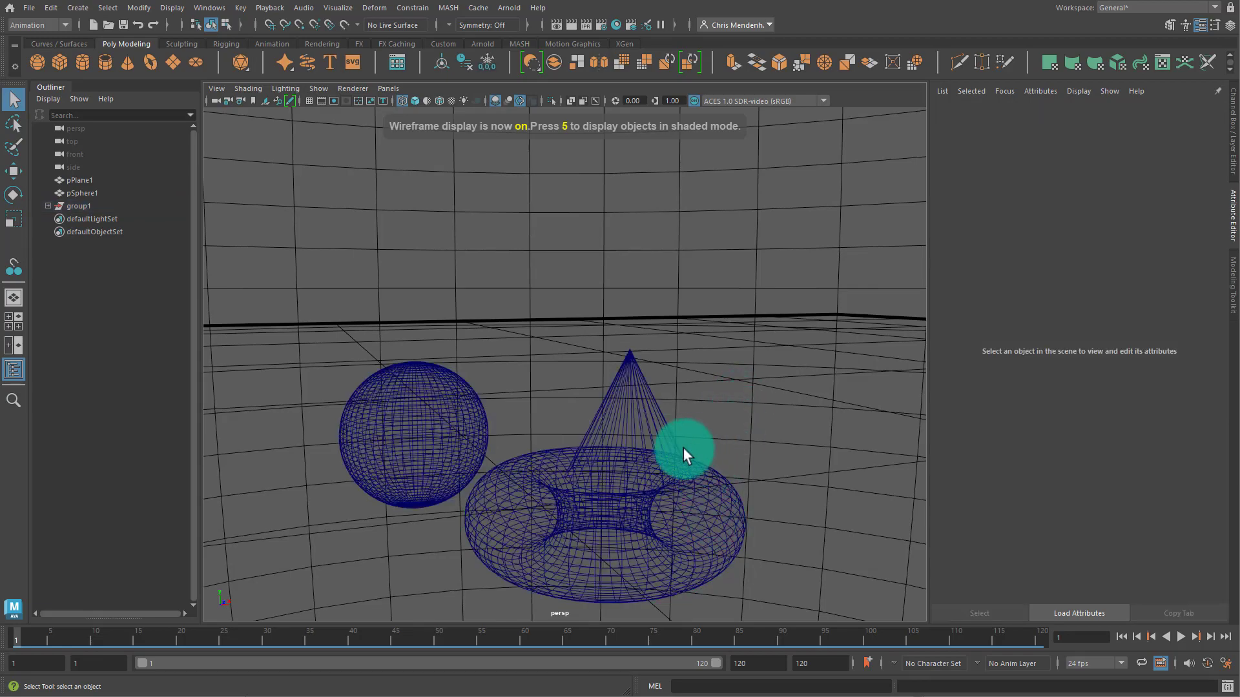
pyautogui.moveTo(689, 405)
pyautogui.keyDown('alt'); pyautogui.mouseDown()
pyautogui.moveTo(534, 396)
pyautogui.moveTo(461, 375)
pyautogui.moveTo(614, 396)
pyautogui.moveTo(603, 434)
pyautogui.moveTo(723, 424)
pyautogui.moveTo(638, 443)
pyautogui.mouseUp(); pyautogui.keyUp('alt')
pyautogui.press('5')
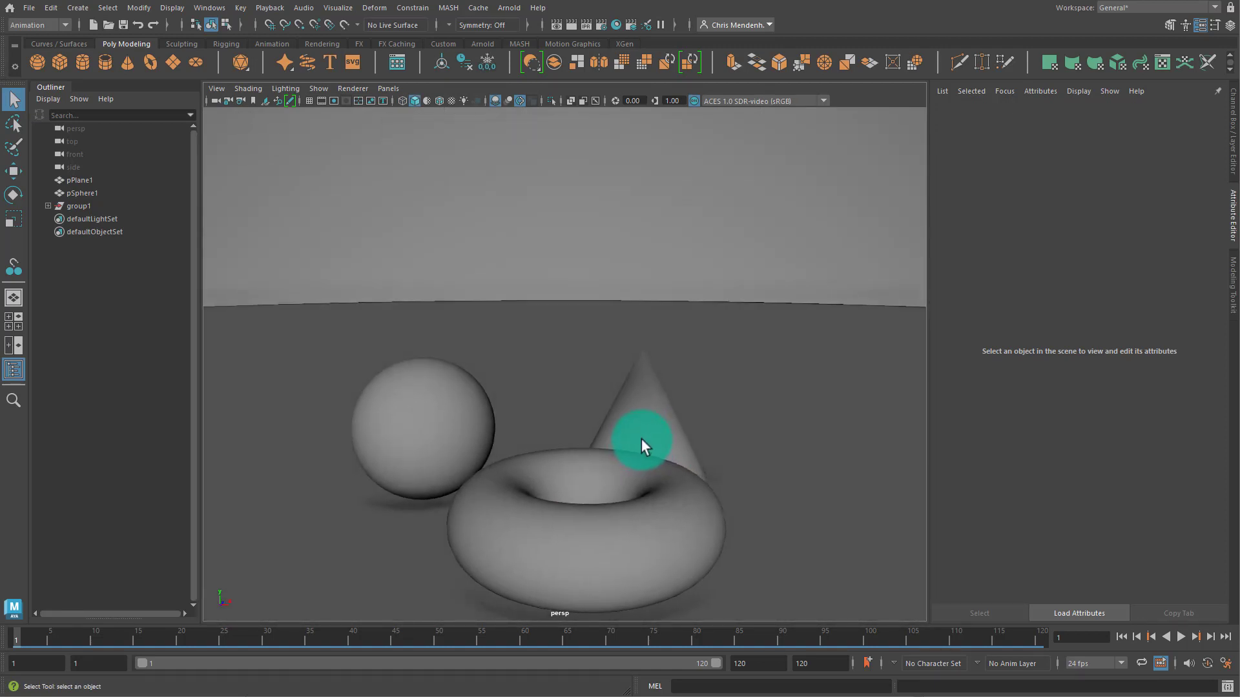
pyautogui.press('5')
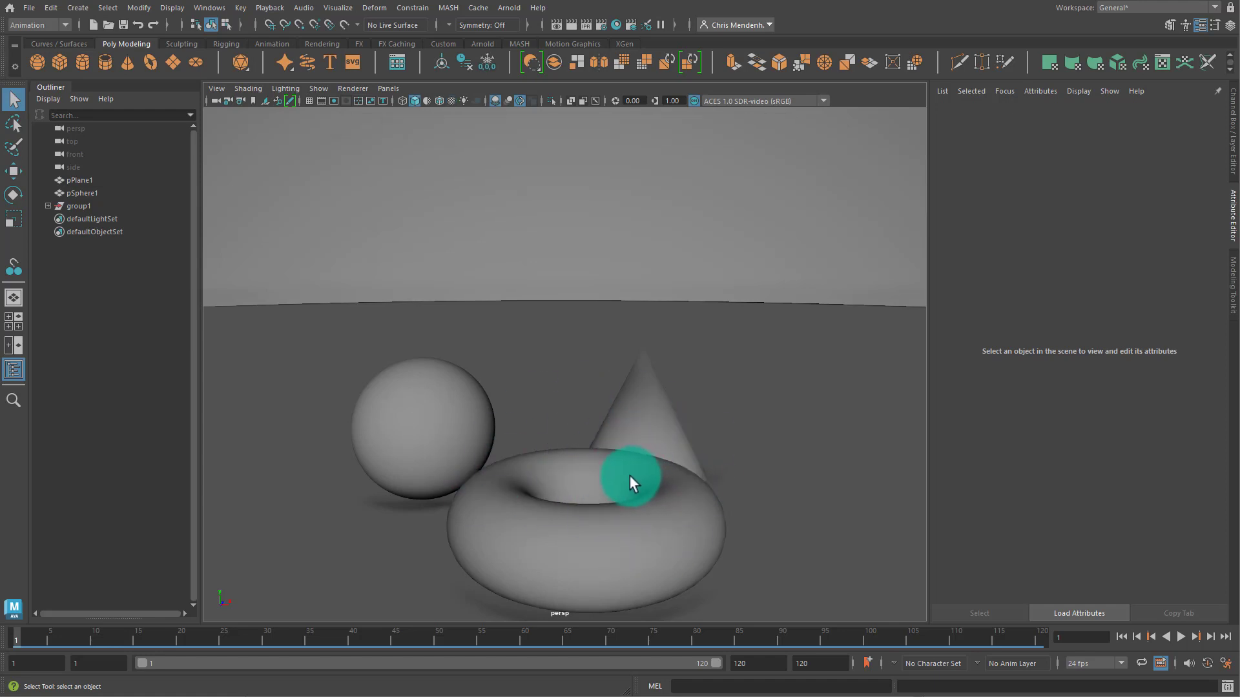
# Preview the scene with the Use All Lights option and restore shaded display with default lighting.
pyautogui.press('7')
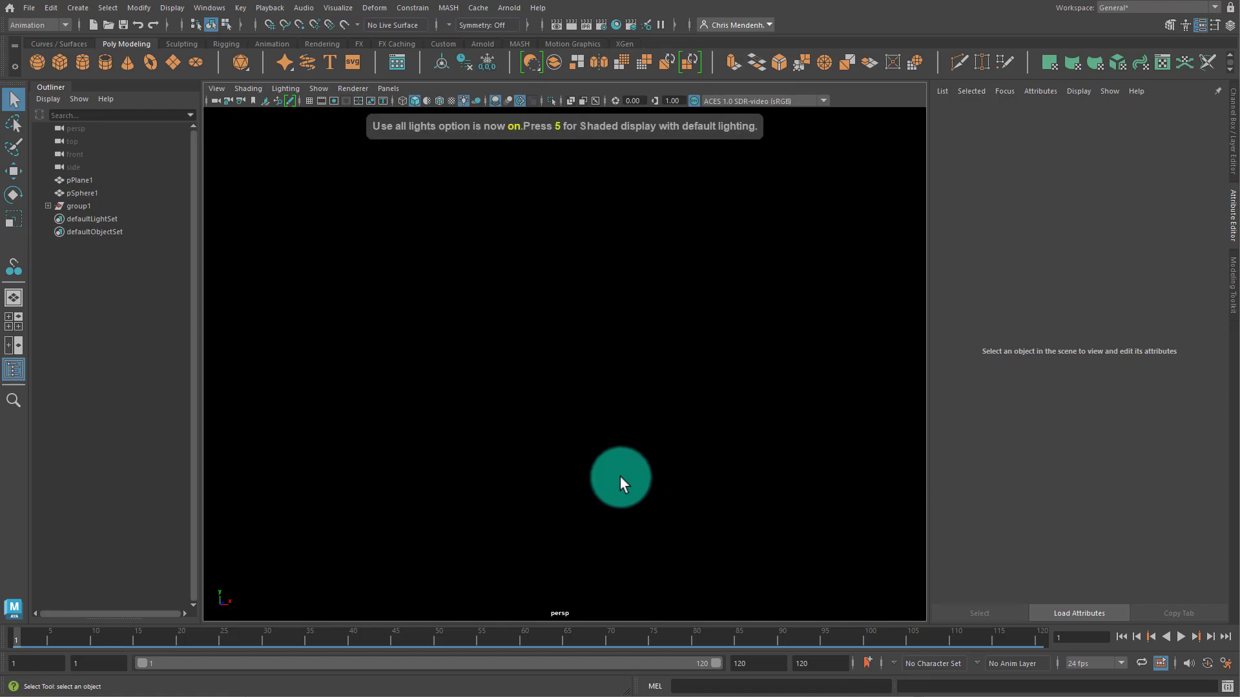
pyautogui.moveTo(620, 478)
pyautogui.keyDown('alt'); pyautogui.mouseDown()
pyautogui.moveTo(565, 457)
pyautogui.moveTo(617, 484)
pyautogui.mouseUp(); pyautogui.keyUp('alt')
pyautogui.press('5')
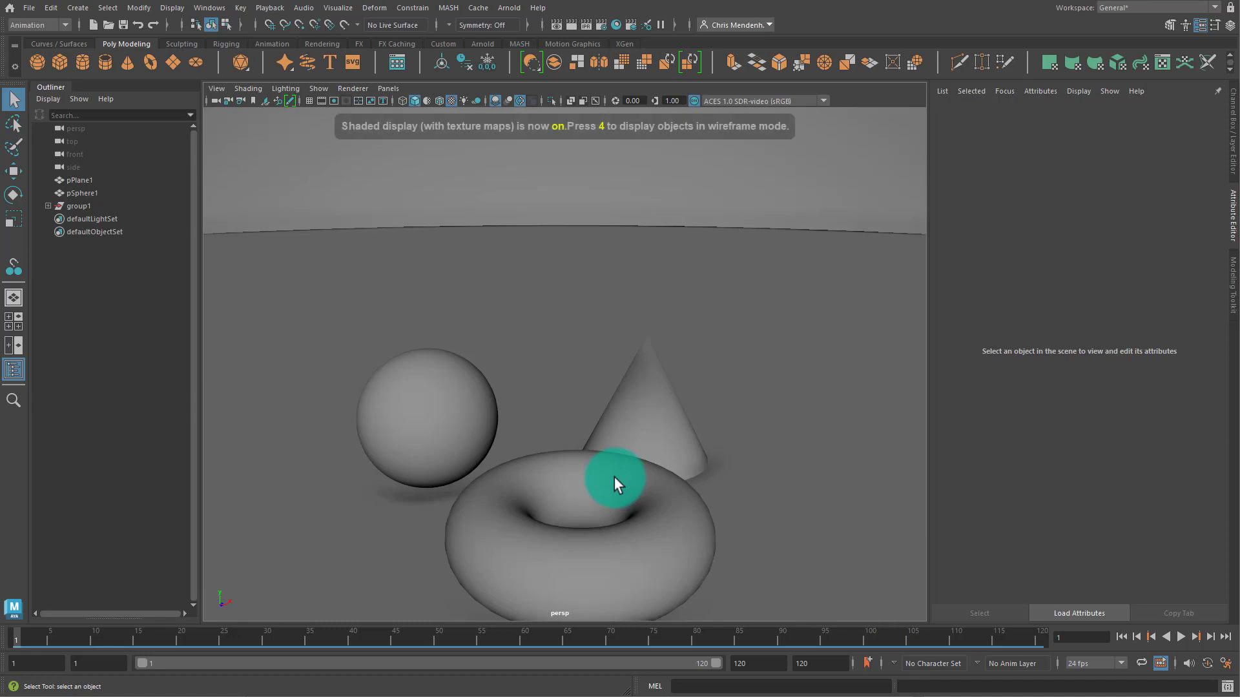
pyautogui.press('5')
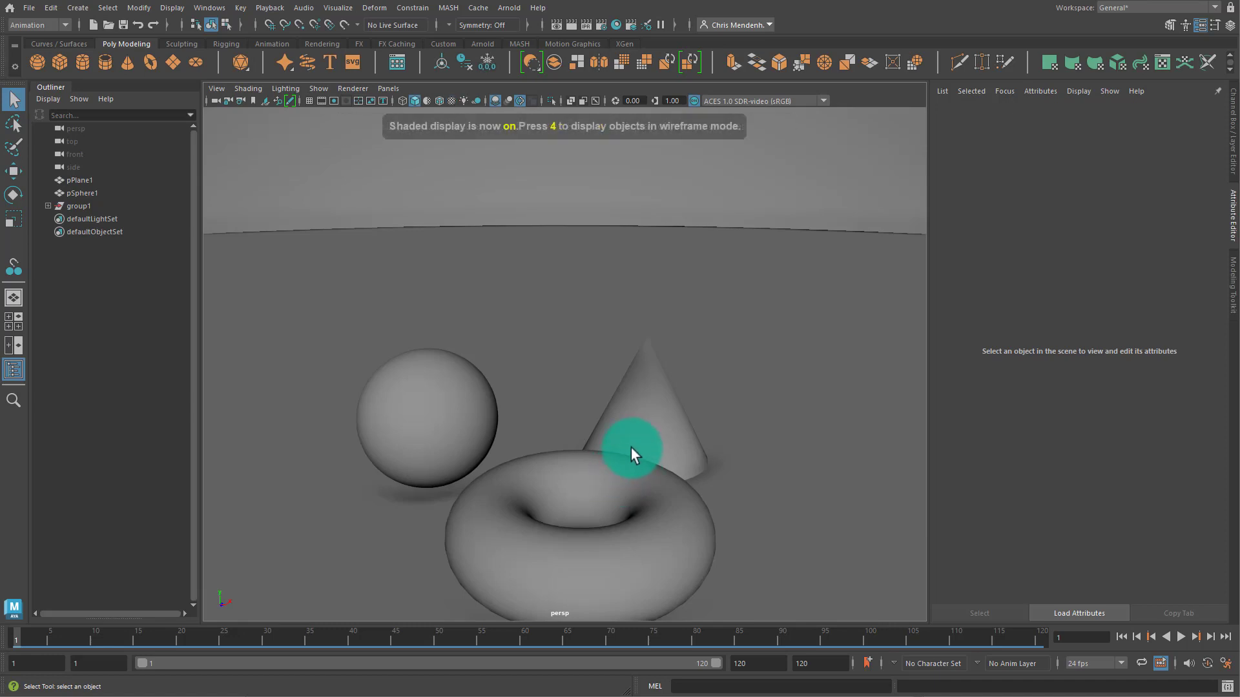
# Compare Use All Lights with default shaded lighting repeatedly from a lower angle, ending in shaded display.
pyautogui.moveTo(630, 448)
pyautogui.keyDown('alt'); pyautogui.mouseDown()
pyautogui.moveTo(530, 459)
pyautogui.moveTo(582, 454)
pyautogui.mouseUp(); pyautogui.keyUp('alt')
pyautogui.keyDown('alt'); pyautogui.moveTo(581, 454); pyautogui.dragTo(517, 437, button='right'); pyautogui.keyUp('alt')
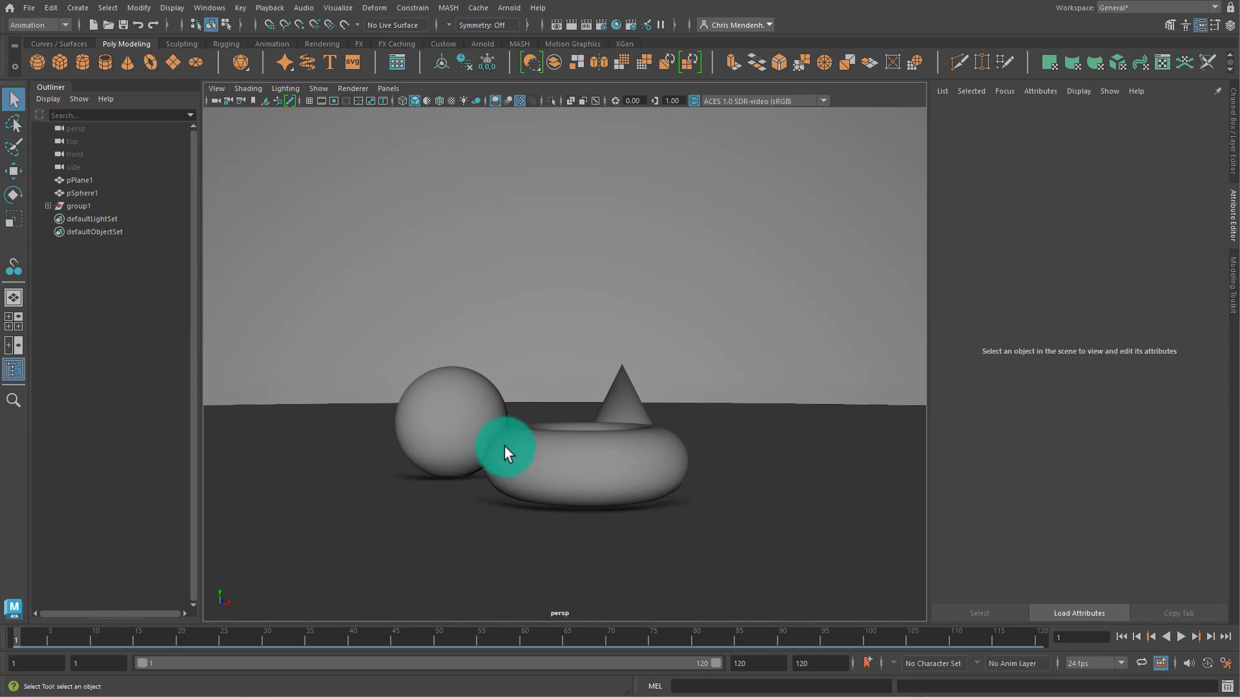
pyautogui.press('5')
pyautogui.press('7')
pyautogui.press('5')
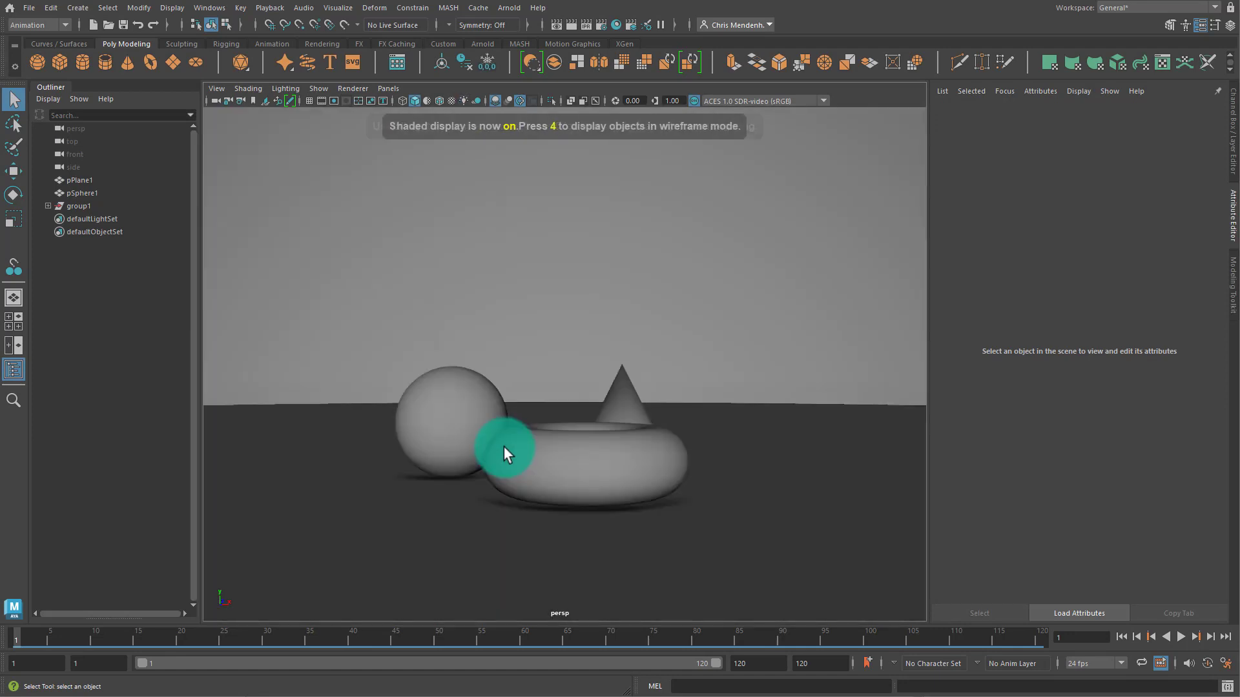
pyautogui.press('7')
pyautogui.press('5')
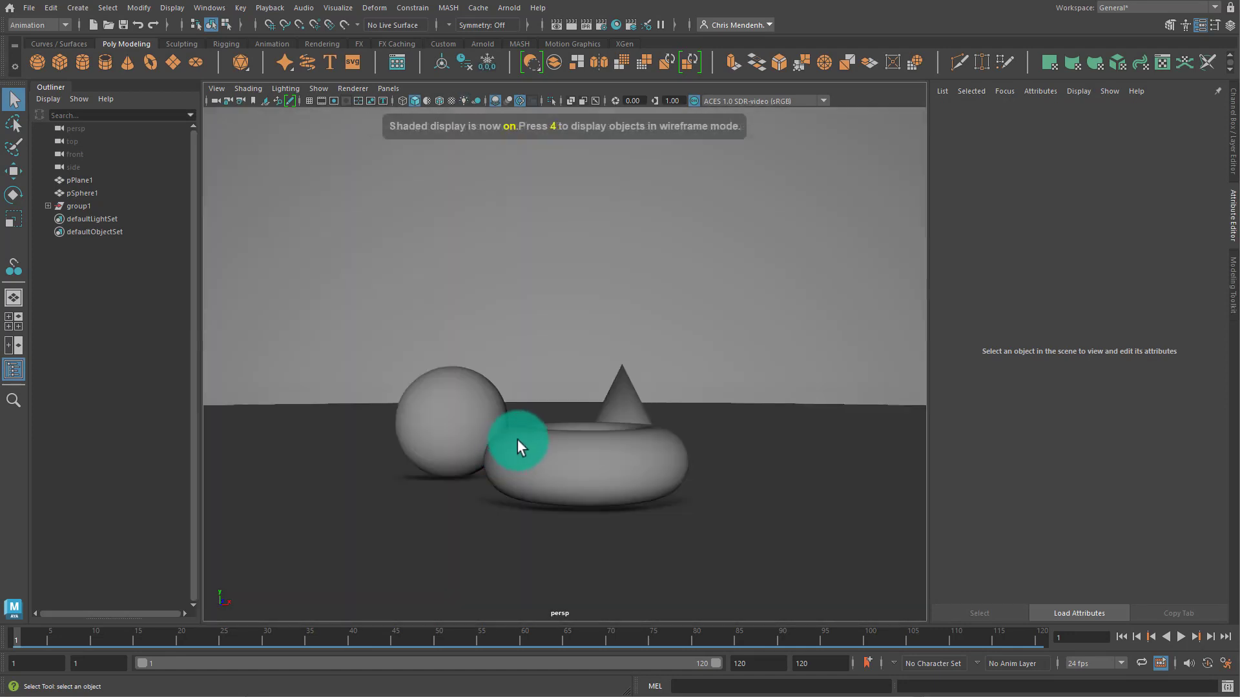
pyautogui.press('7')
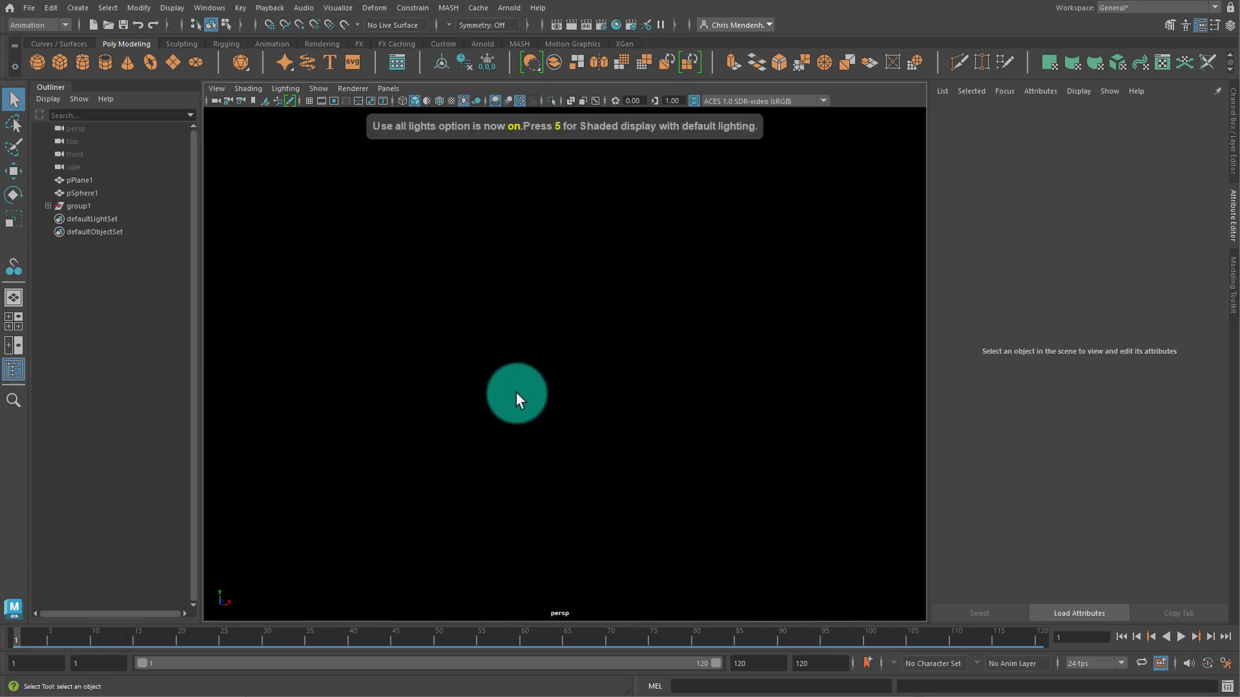
pyautogui.press('5')
# Examine the floor plane and the large enclosing sphere from inside and outside, leaving nothing selected.
pyautogui.click(573, 473)
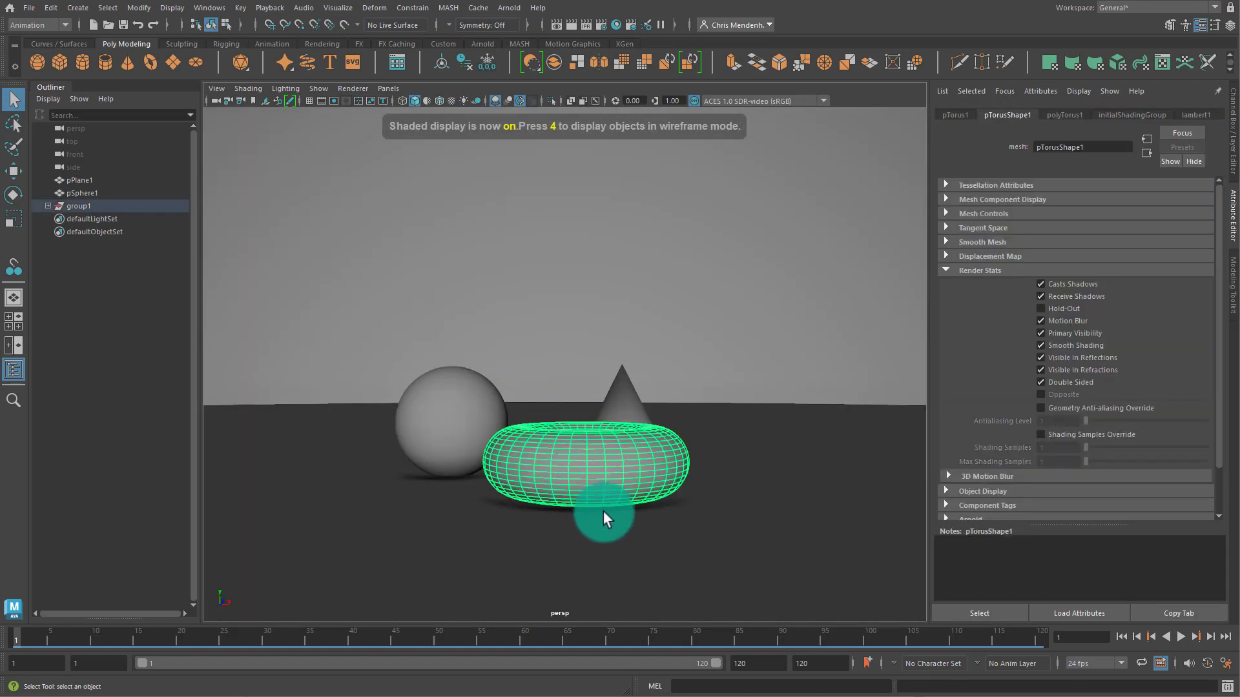
pyautogui.keyDown('alt'); pyautogui.moveTo(686, 417); pyautogui.dragTo(783, 481); pyautogui.keyUp('alt')
pyautogui.click(763, 420)
pyautogui.keyDown('alt'); pyautogui.moveTo(782, 481); pyautogui.dragTo(573, 421, button='right'); pyautogui.keyUp('alt')
pyautogui.keyDown('alt'); pyautogui.moveTo(573, 421); pyautogui.dragTo(379, 395); pyautogui.keyUp('alt')
pyautogui.keyDown('alt'); pyautogui.moveTo(379, 395); pyautogui.dragTo(762, 463, button='right'); pyautogui.keyUp('alt')
pyautogui.keyDown('alt'); pyautogui.moveTo(554, 451); pyautogui.dragTo(545, 424); pyautogui.keyUp('alt')
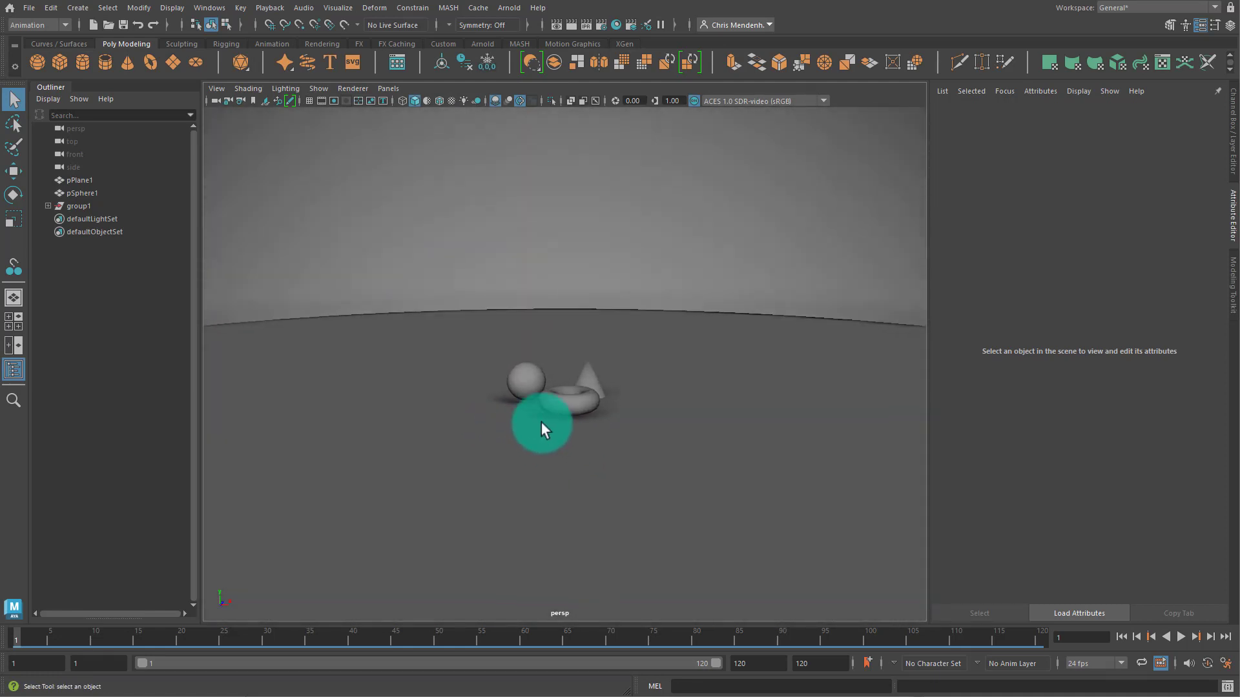
pyautogui.keyDown('alt'); pyautogui.moveTo(723, 204); pyautogui.dragTo(326, 182, button='right'); pyautogui.keyUp('alt')
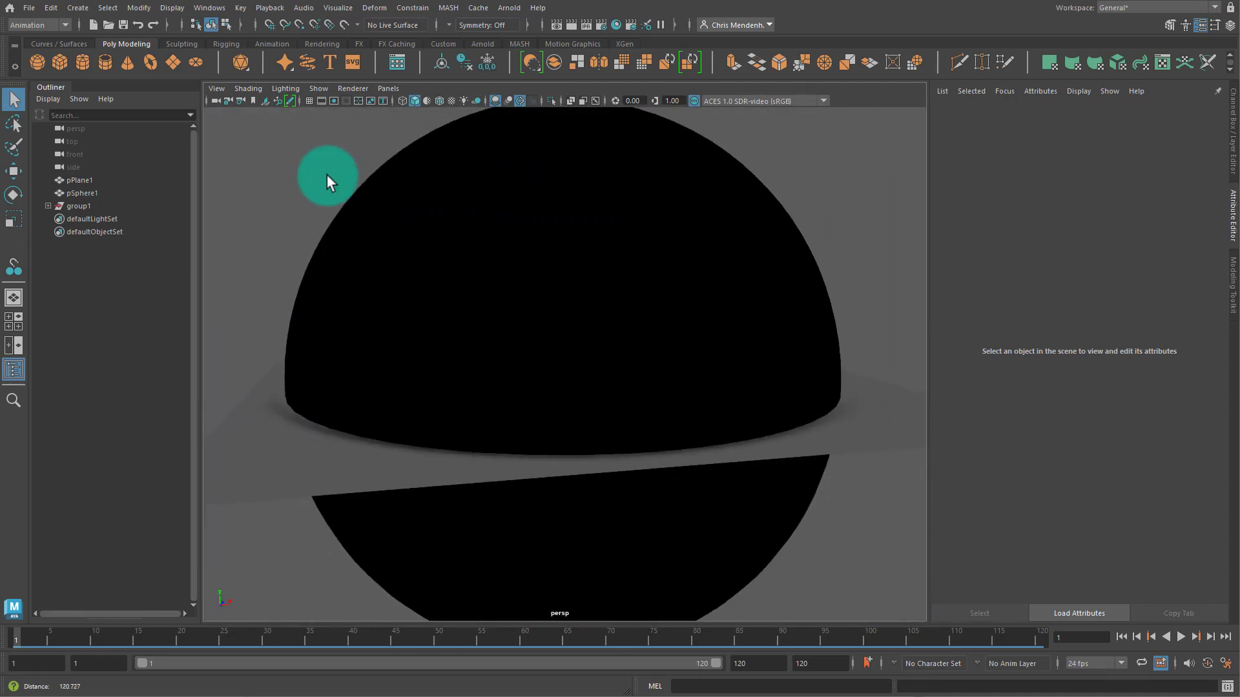
pyautogui.keyDown('alt'); pyautogui.moveTo(439, 325); pyautogui.dragTo(878, 364, button='right'); pyautogui.keyUp('alt')
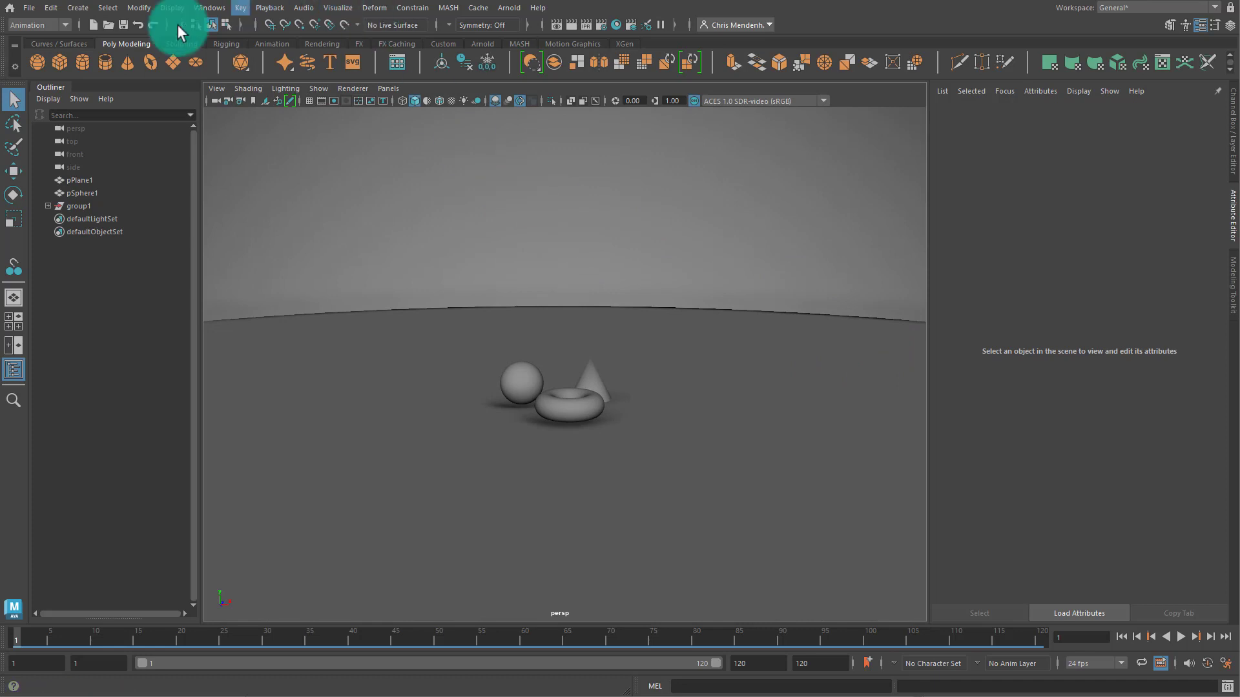
# Switch to the Modeling menu set and locate the Reverse command for mesh normals.
pyautogui.click(42, 25)
pyautogui.click(48, 39)
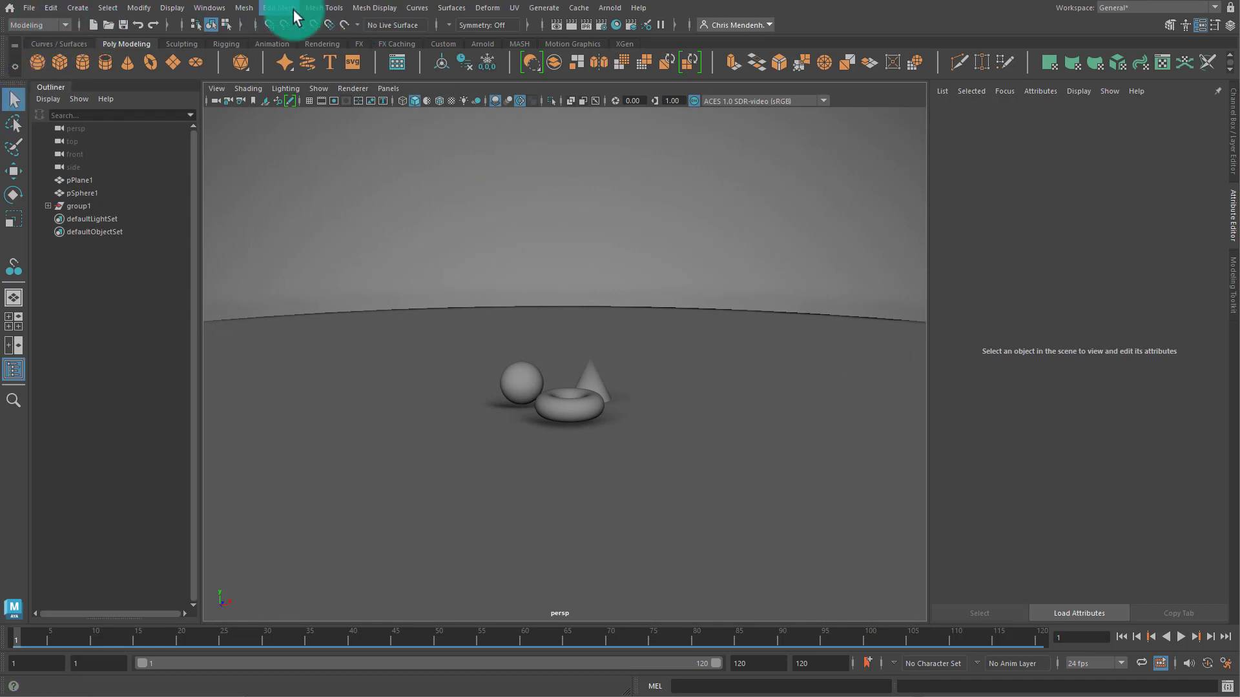
pyautogui.click(370, 8)
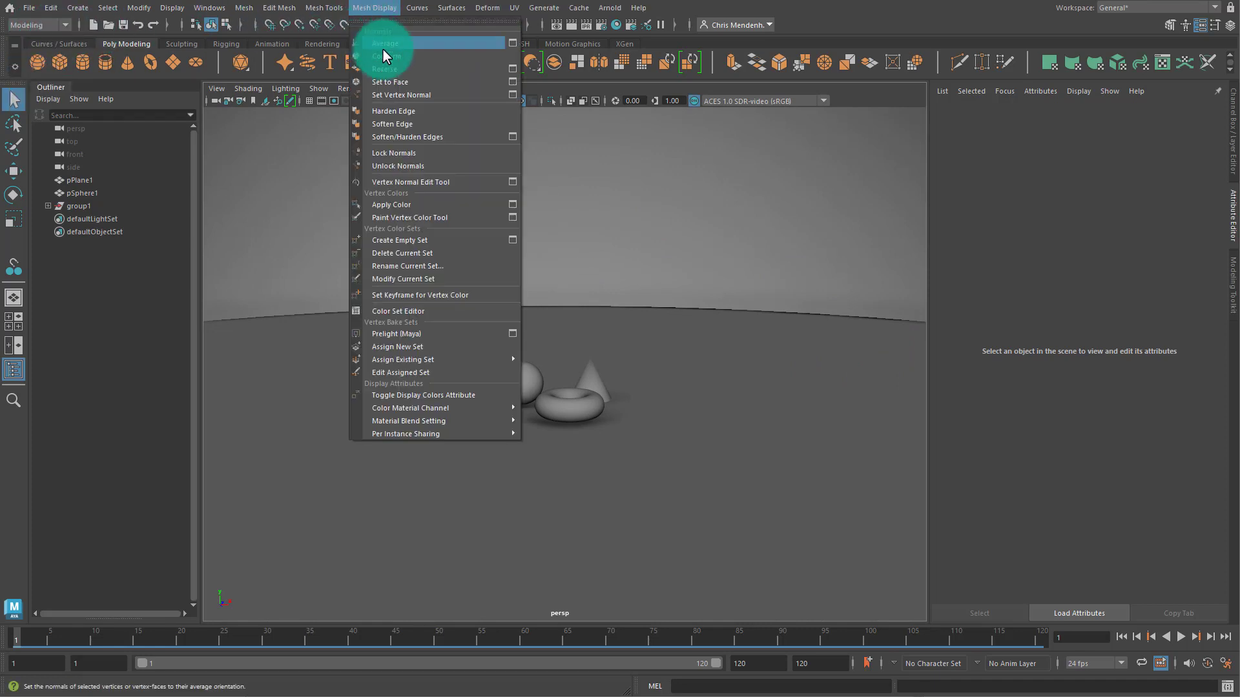
pyautogui.click(424, 68)
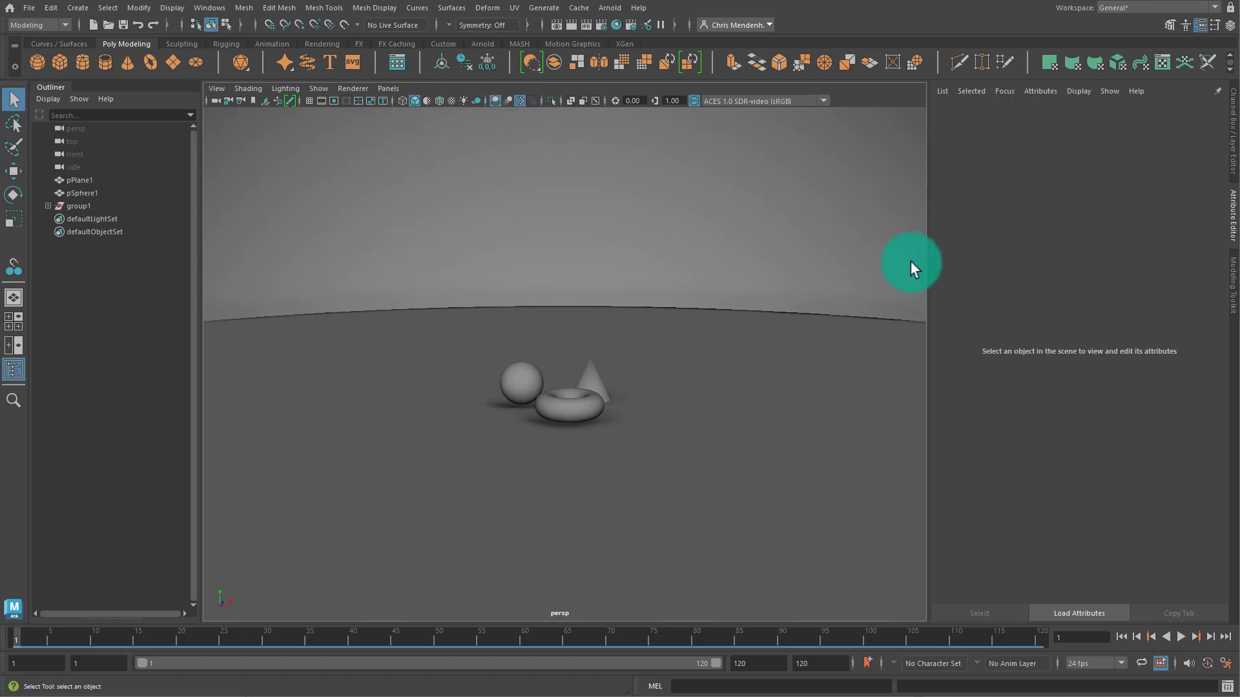
# Select pPlane1 and pSphere1 together and show the display layers containing the stage layer.
pyautogui.keyDown('alt'); pyautogui.moveTo(742, 324); pyautogui.dragTo(601, 324); pyautogui.keyUp('alt')
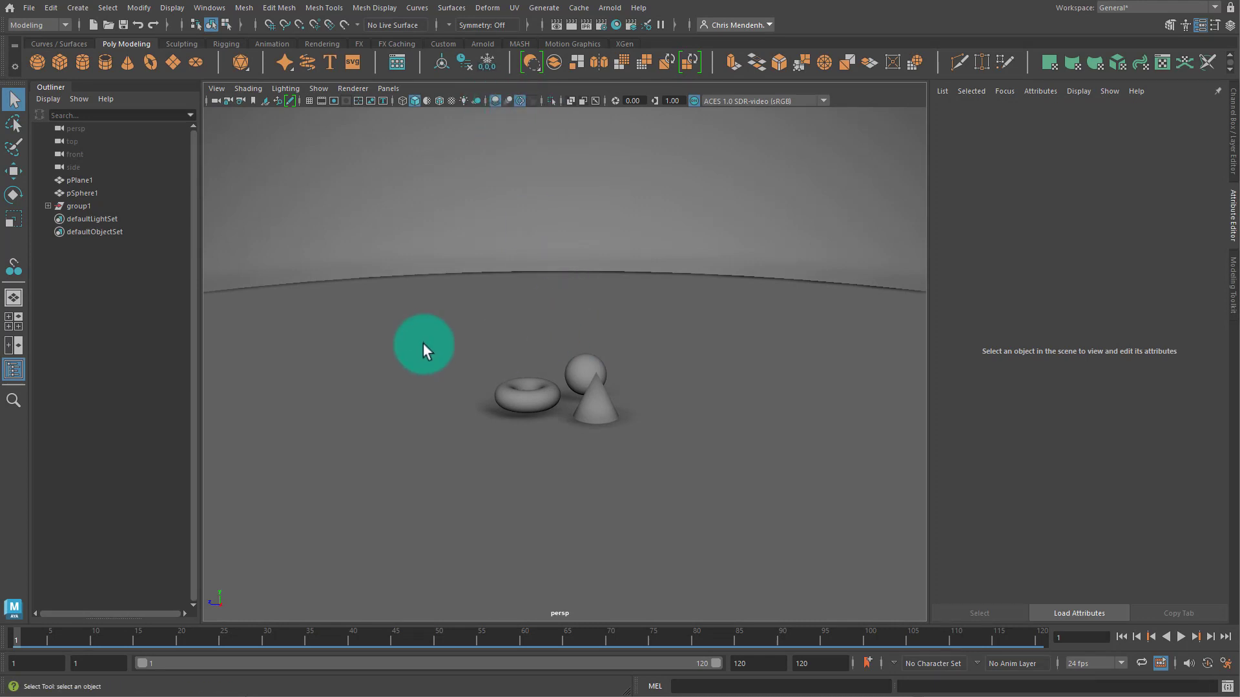
pyautogui.click(94, 184)
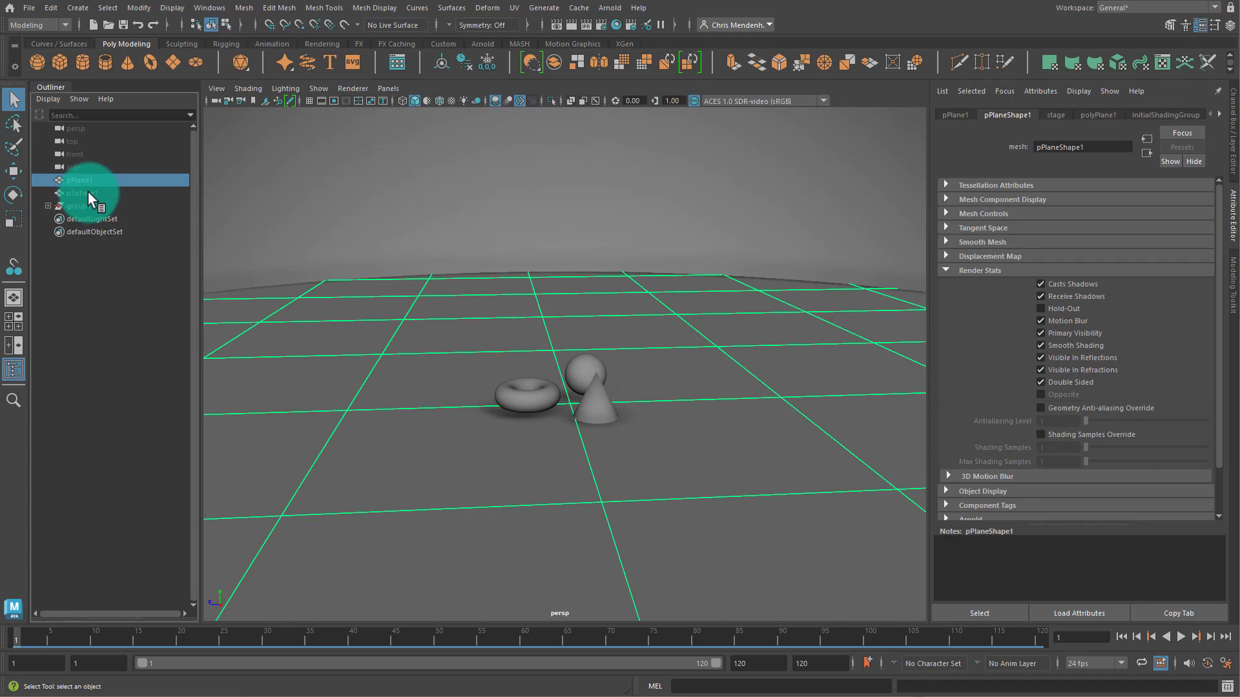
pyautogui.keyDown('ctrl'); pyautogui.click(88, 191); pyautogui.keyUp('ctrl')
pyautogui.click(1231, 130)
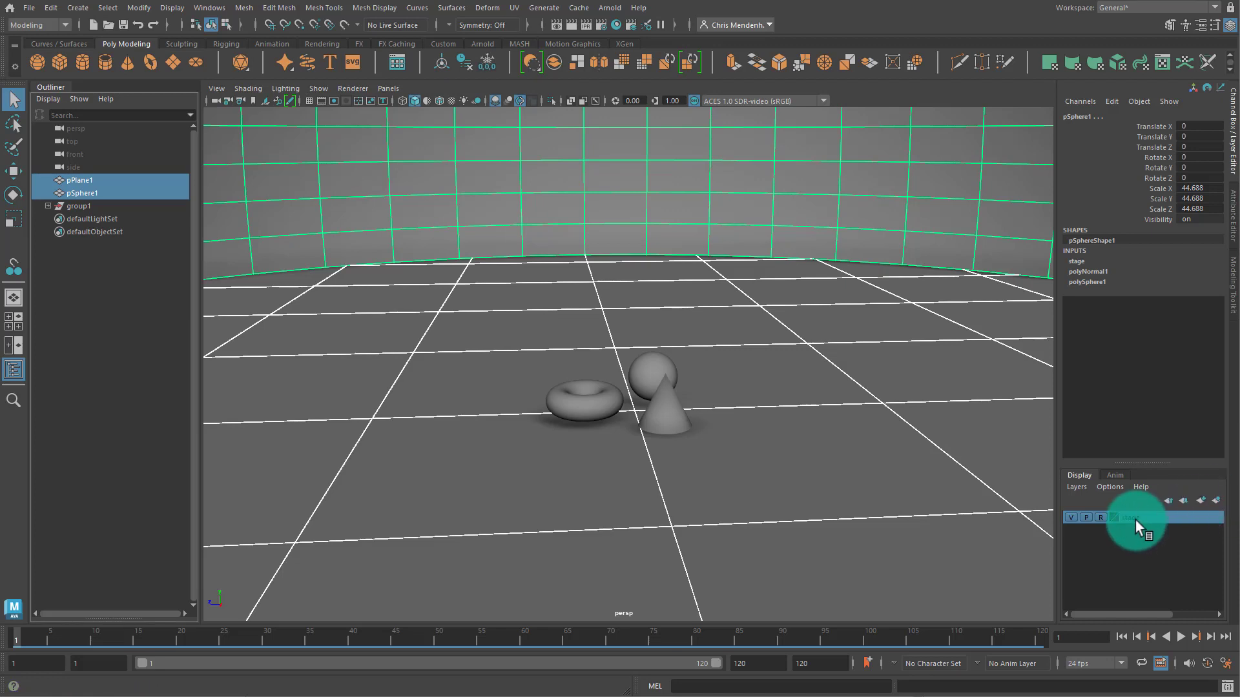
# Clear the selection, try to marquee-select the stage geometry in the viewport, and select pPlane1 and pSphere1 from the Outliner.
pyautogui.click(830, 365)
pyautogui.moveTo(645, 211); pyautogui.dragTo(752, 411)
pyautogui.moveTo(864, 362); pyautogui.dragTo(825, 258)
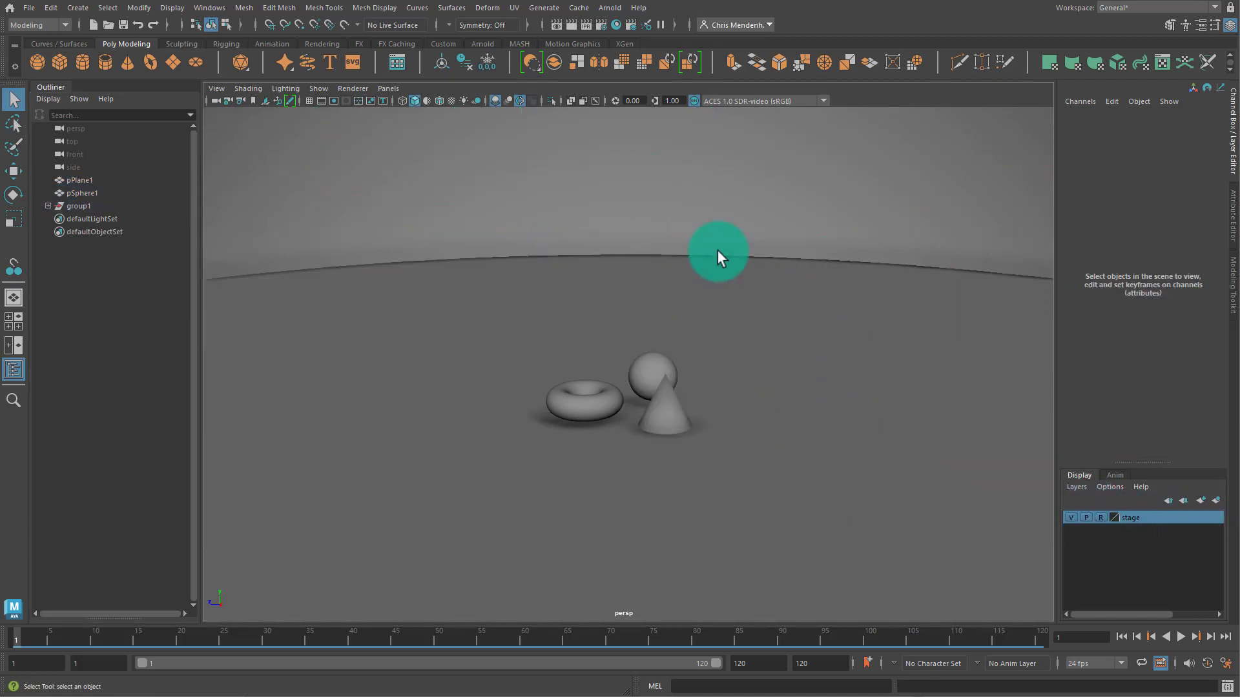
pyautogui.moveTo(731, 214); pyautogui.dragTo(780, 264)
pyautogui.moveTo(870, 285); pyautogui.dragTo(817, 250)
pyautogui.moveTo(83, 180); pyautogui.dragTo(99, 195)
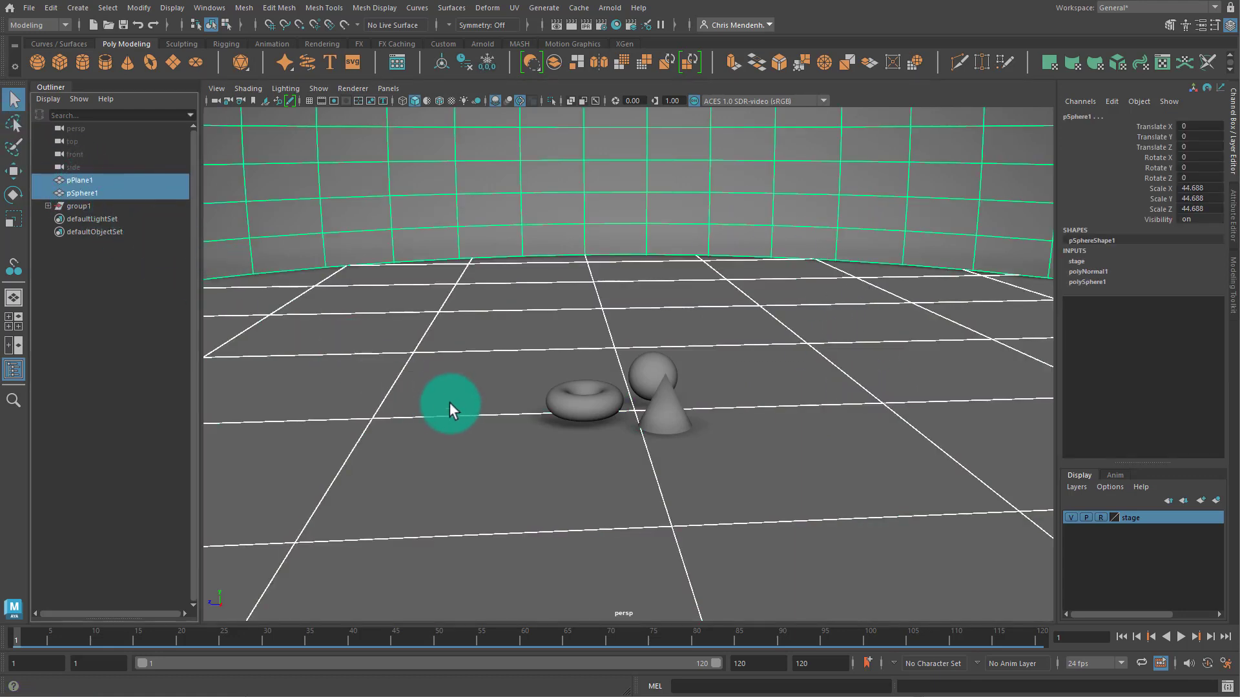
# Group pPlane1 and pSphere1 and name the new group "stage".
pyautogui.hotkey('ctrl', 'g')
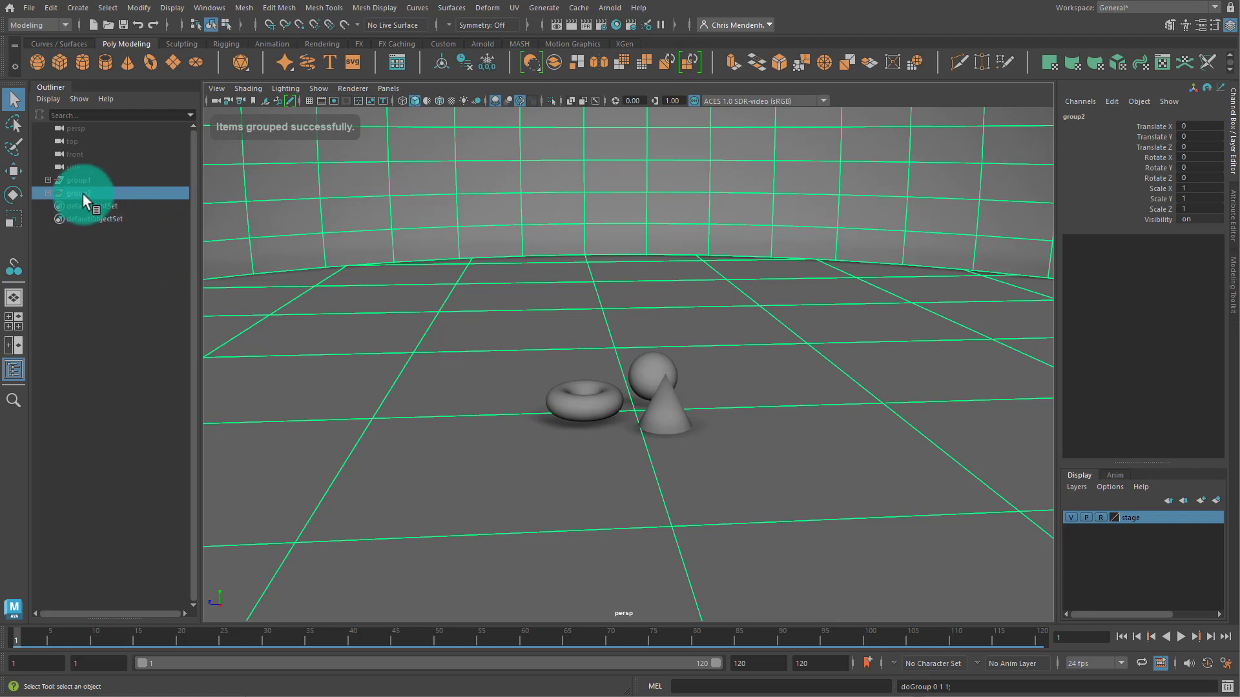
pyautogui.doubleClick(82, 194)
pyautogui.write('s')
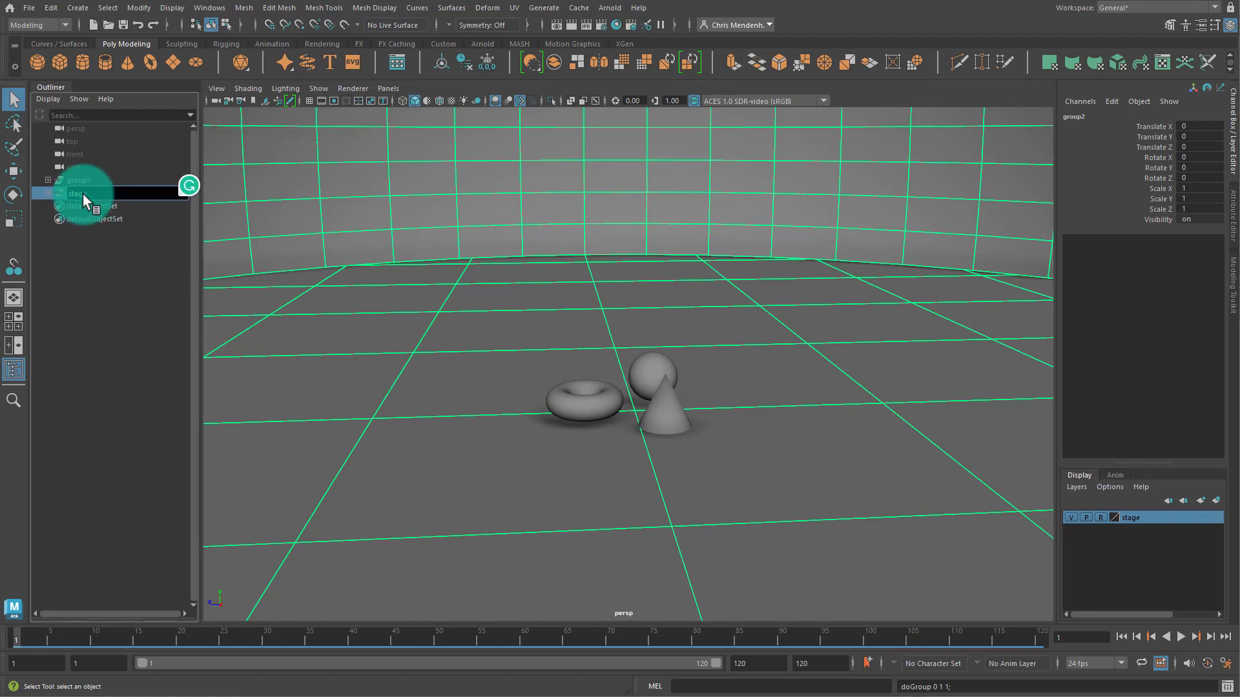
pyautogui.write('tage')
pyautogui.press('Return')
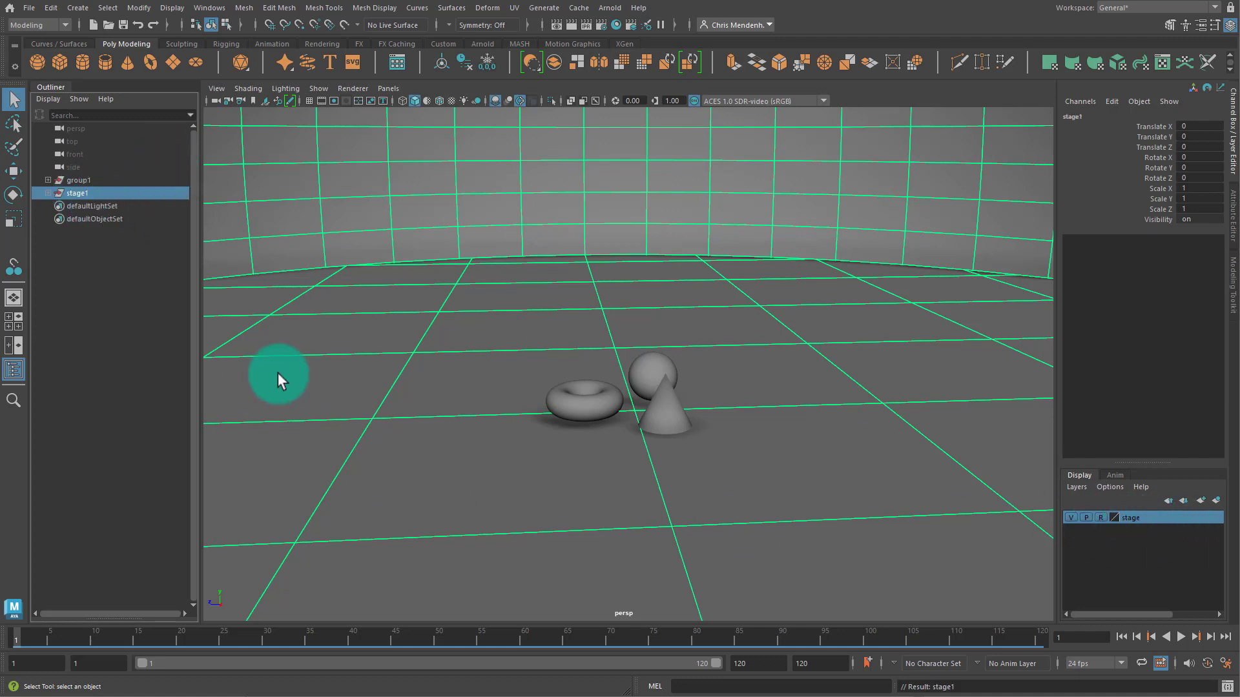
# Rename group1, which holds the torus, sphere and cone, to "mesh".
pyautogui.click(95, 181)
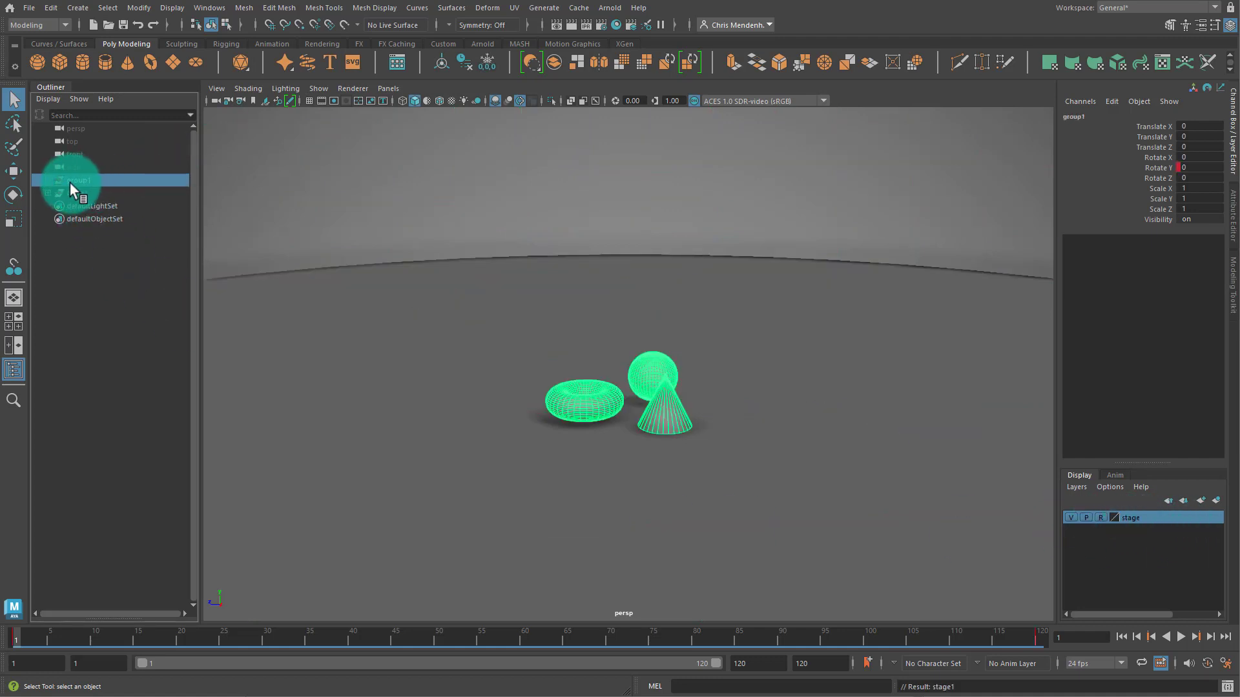
pyautogui.doubleClick(88, 180)
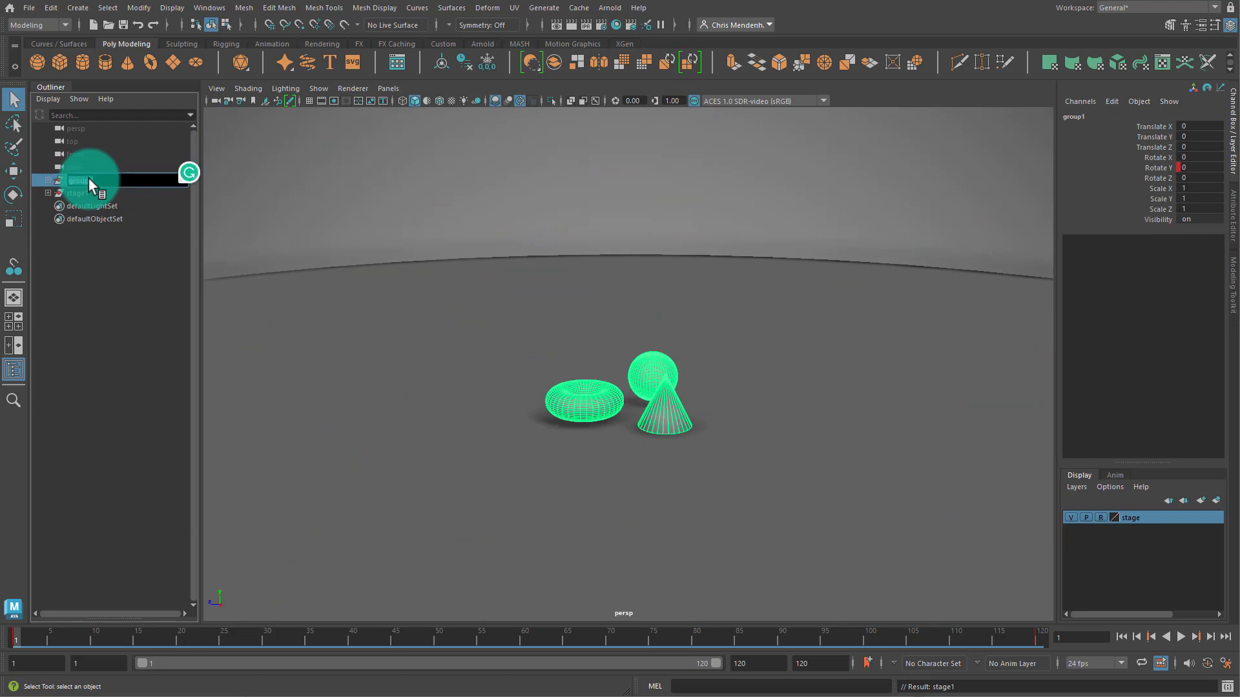
pyautogui.write('mesh')
pyautogui.press('Return')
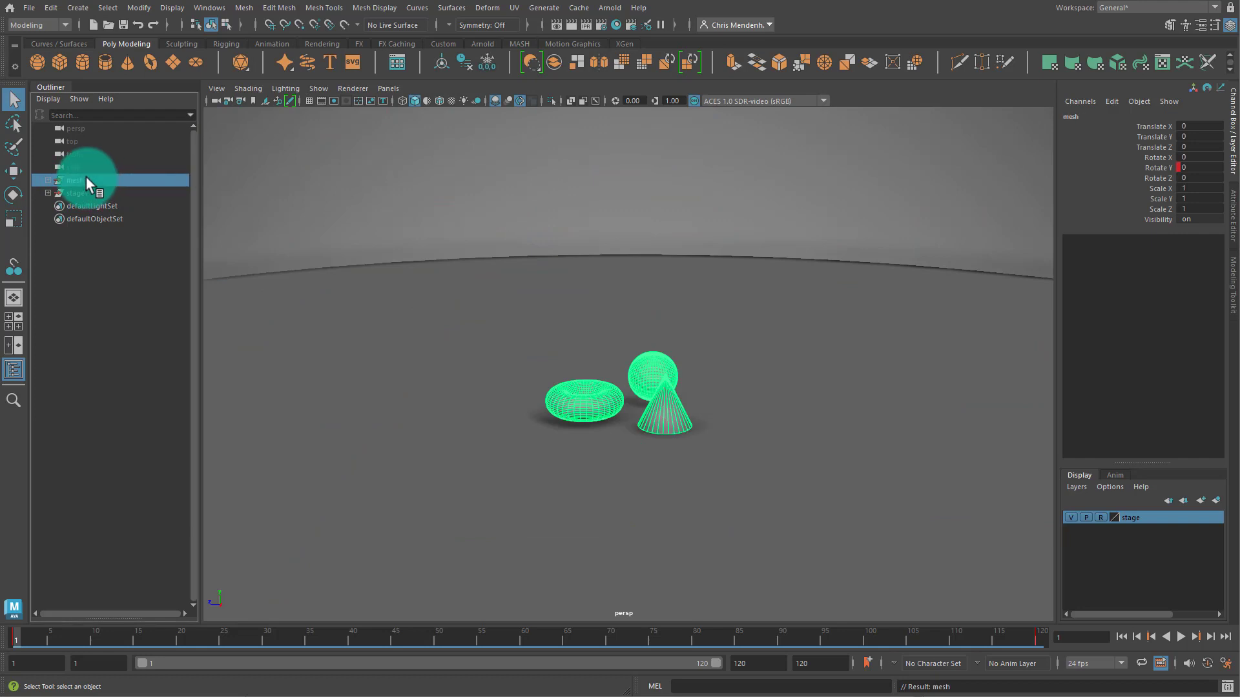
# Play the mesh group's rotation animation, stop it, and view the primitives up close.
pyautogui.hotkey('alt', 'v')
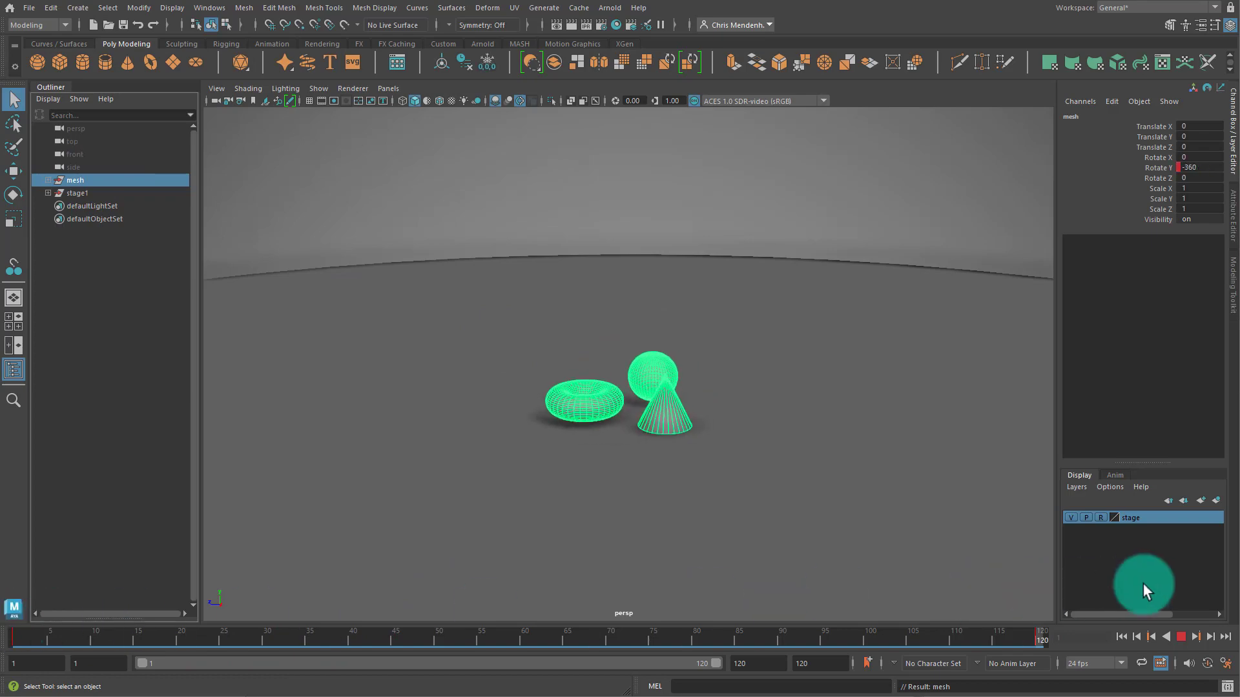
pyautogui.press('Escape')
pyautogui.keyDown('alt'); pyautogui.moveTo(633, 343); pyautogui.dragTo(718, 385, button='right'); pyautogui.keyUp('alt')
pyautogui.keyDown('alt'); pyautogui.moveTo(767, 407); pyautogui.dragTo(835, 411); pyautogui.keyUp('alt')
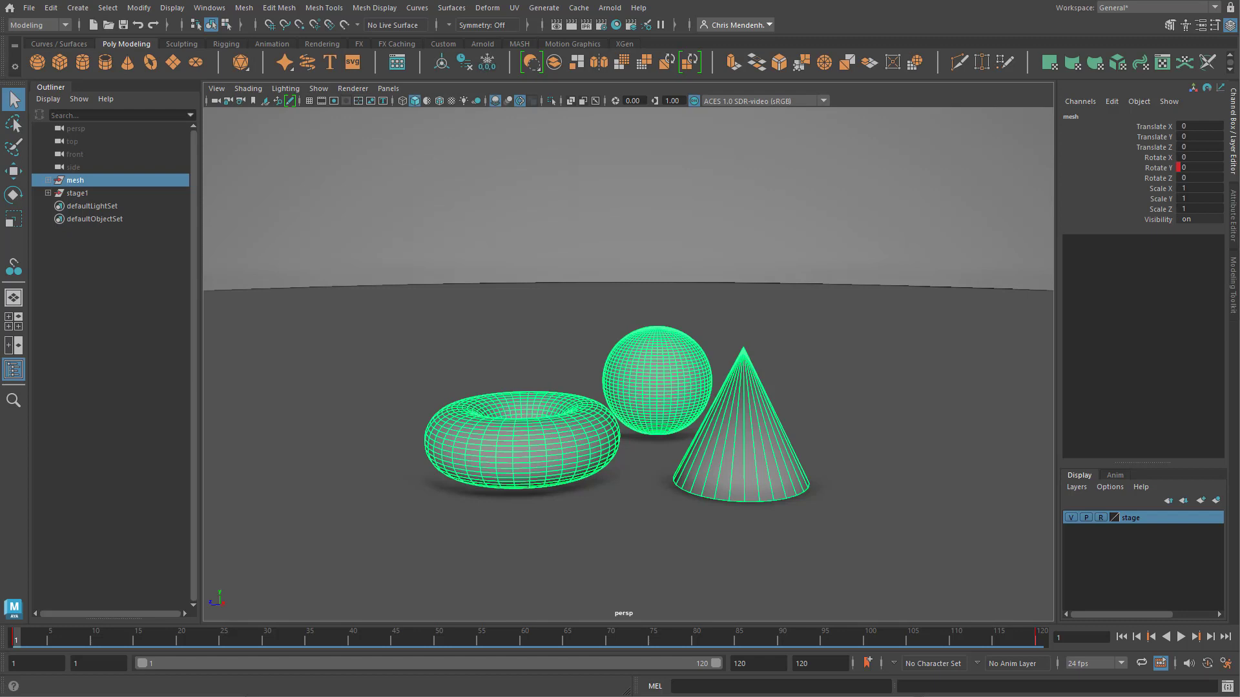
# Clear the selection so that no scene object is selected.
pyautogui.click(296, 461)
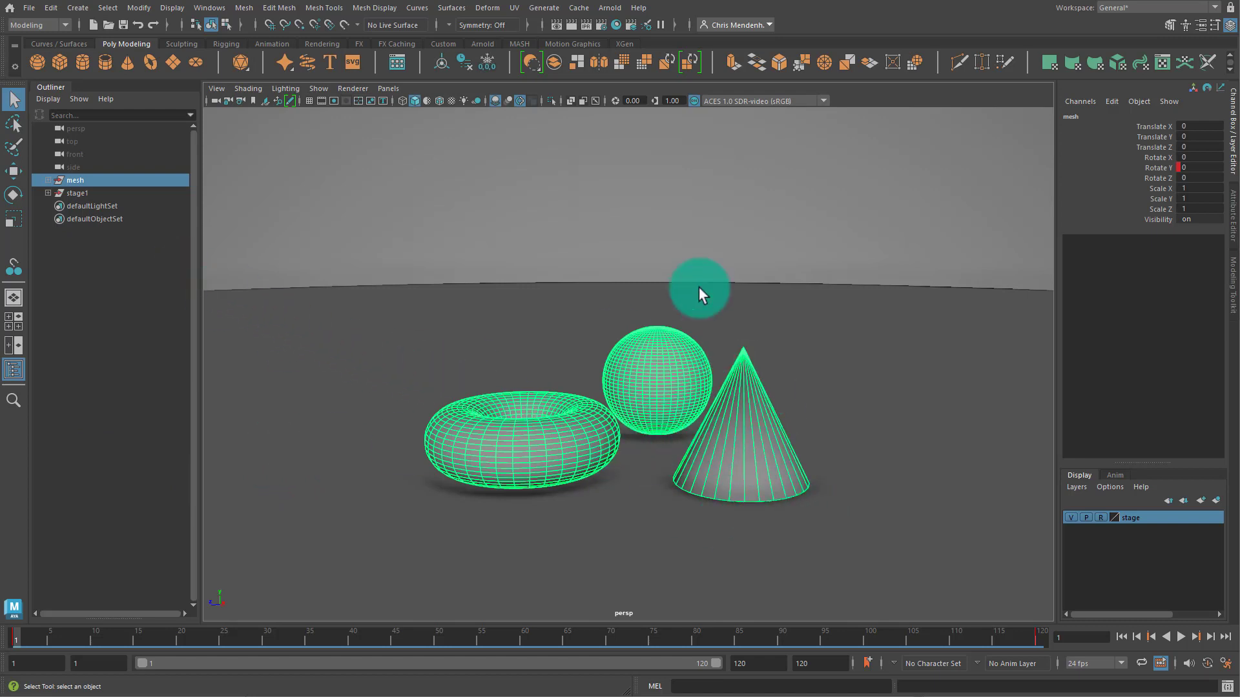
pyautogui.click(590, 336)
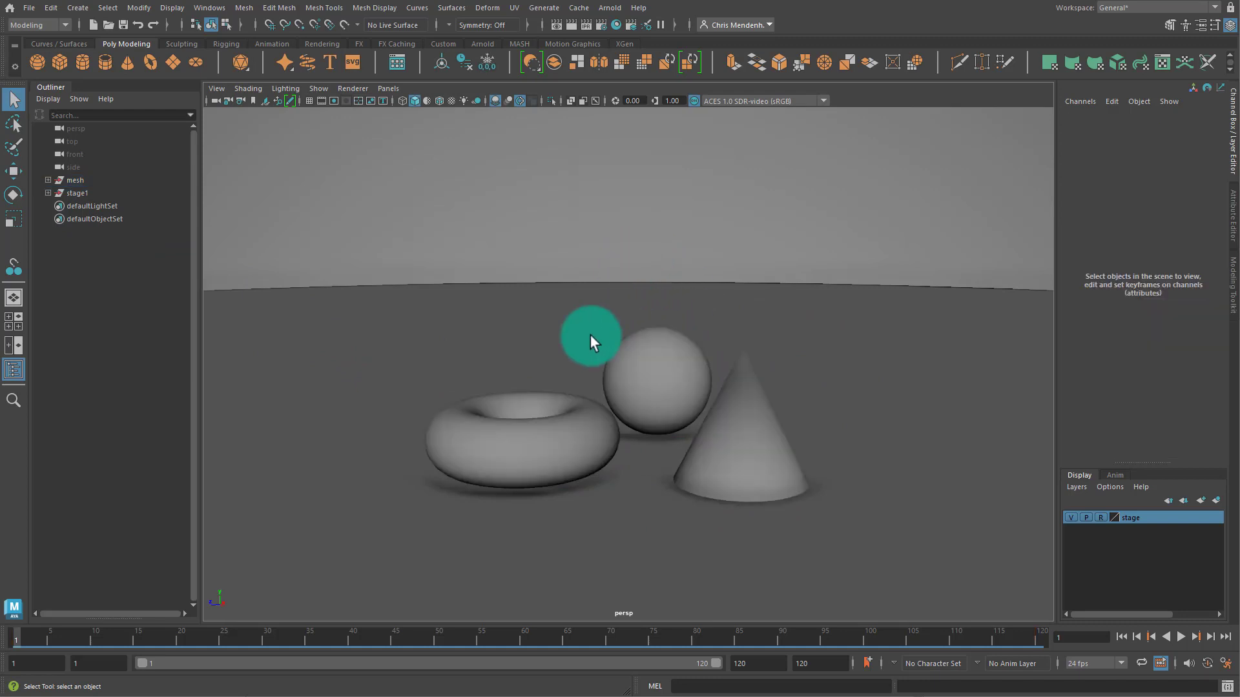
pyautogui.click(506, 287)
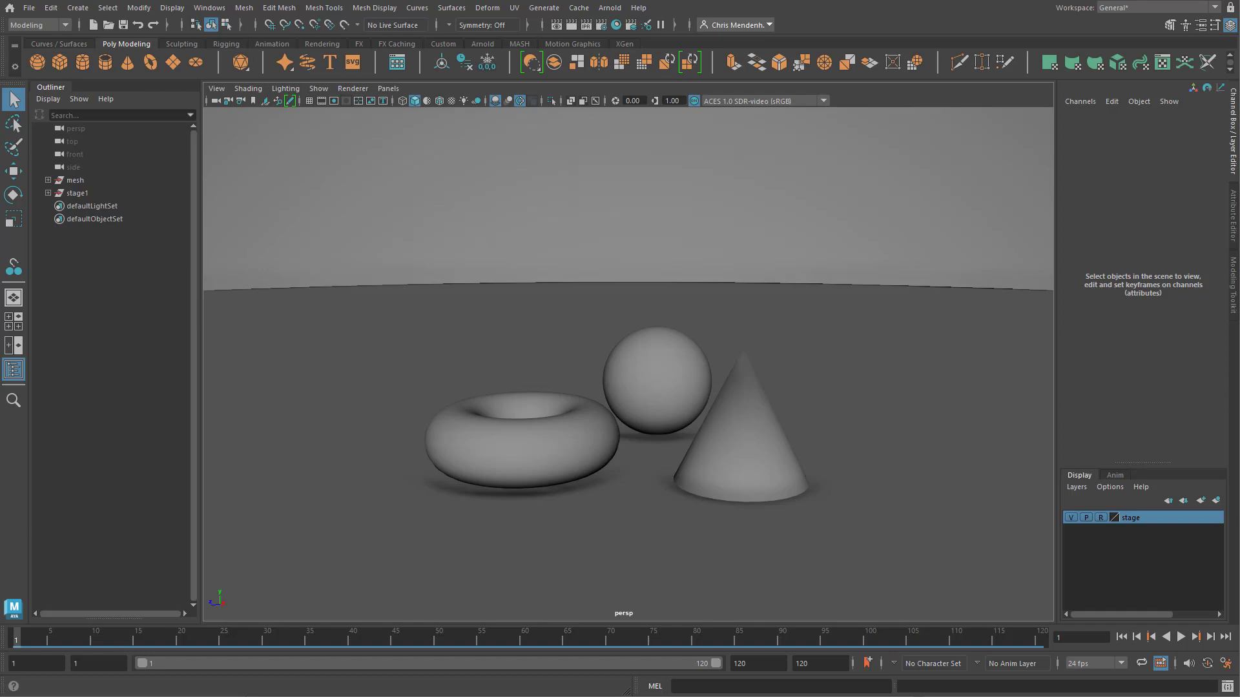
pyautogui.click(825, 563)
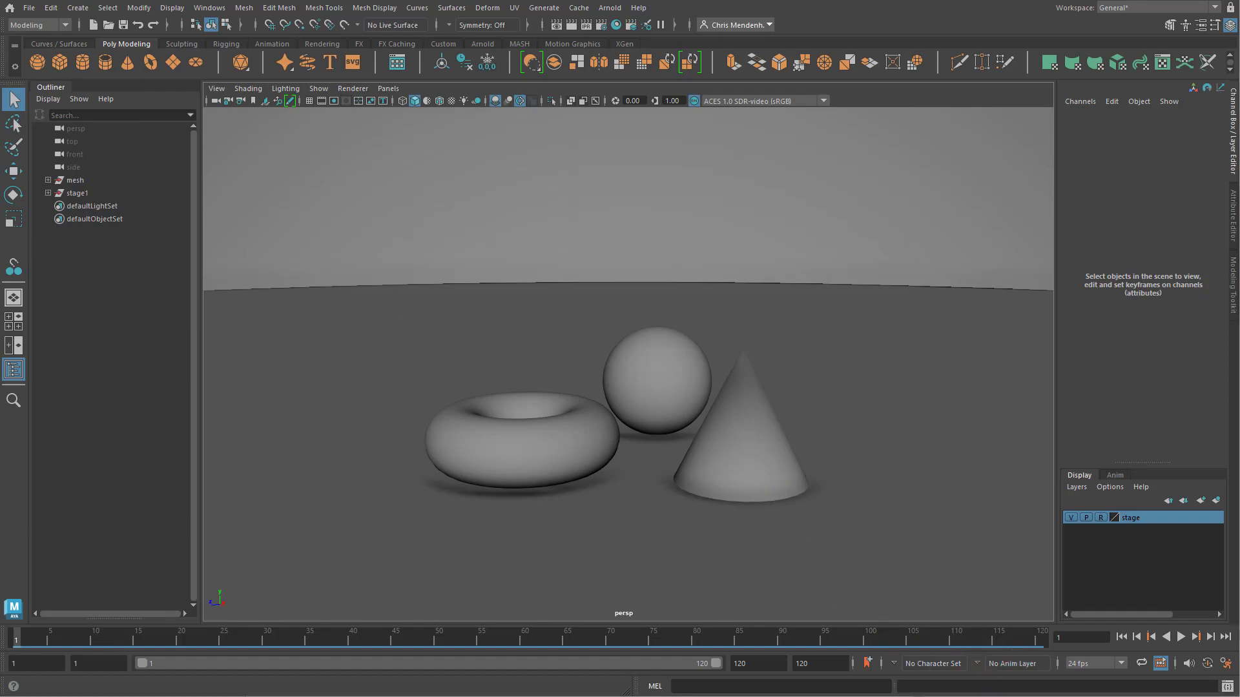
# Switch to the browser, review the Module Six Practice objectives and technique criteria for three-point lighting, and return to Maya.
pyautogui.hotkey('alt', 'Tab')
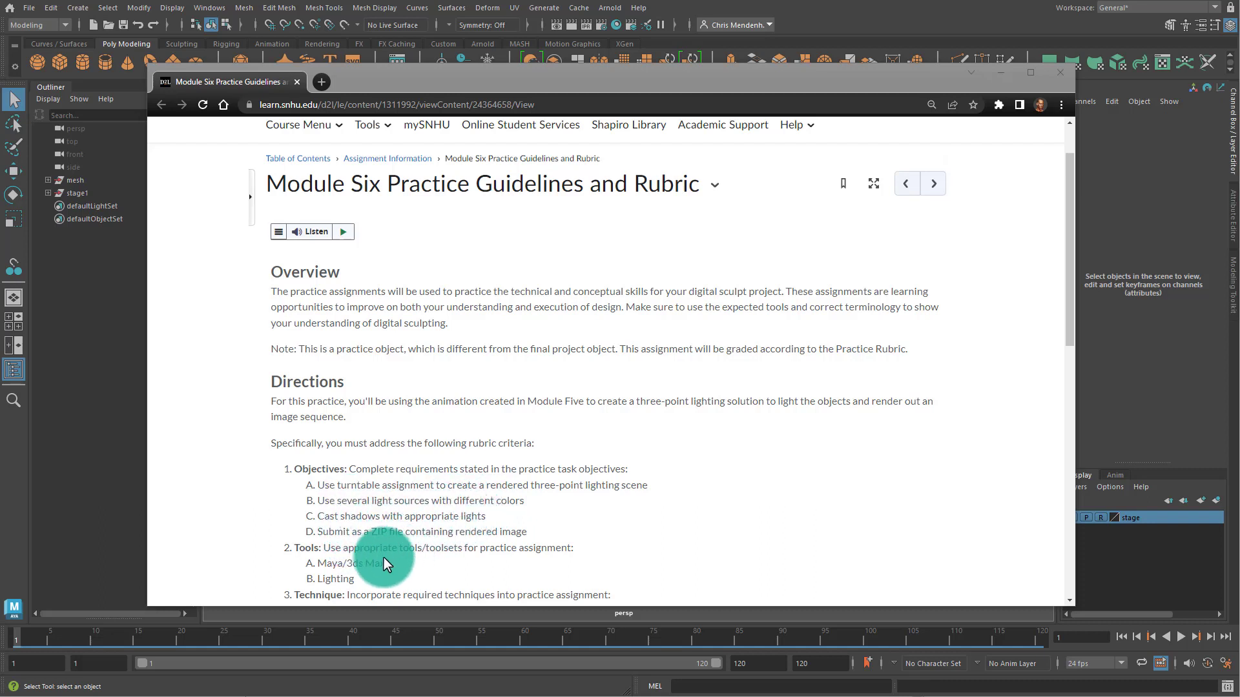
pyautogui.scroll(-2, 381, 546)
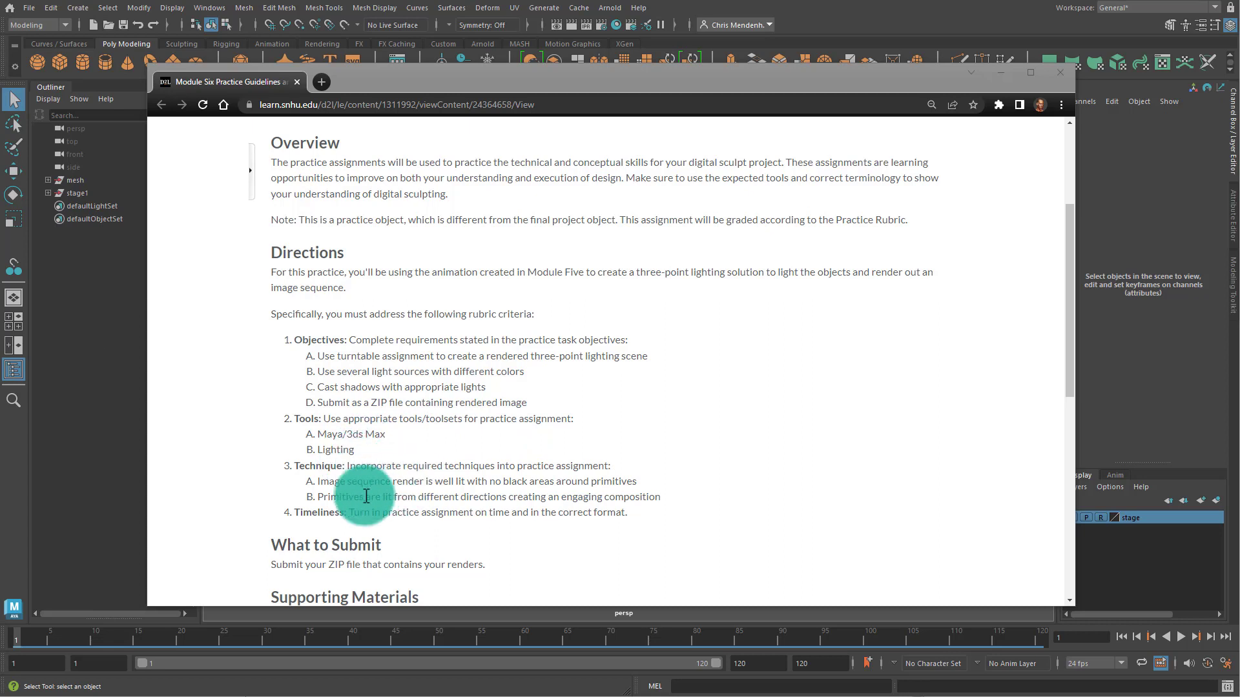
pyautogui.moveTo(316, 482); pyautogui.dragTo(635, 484)
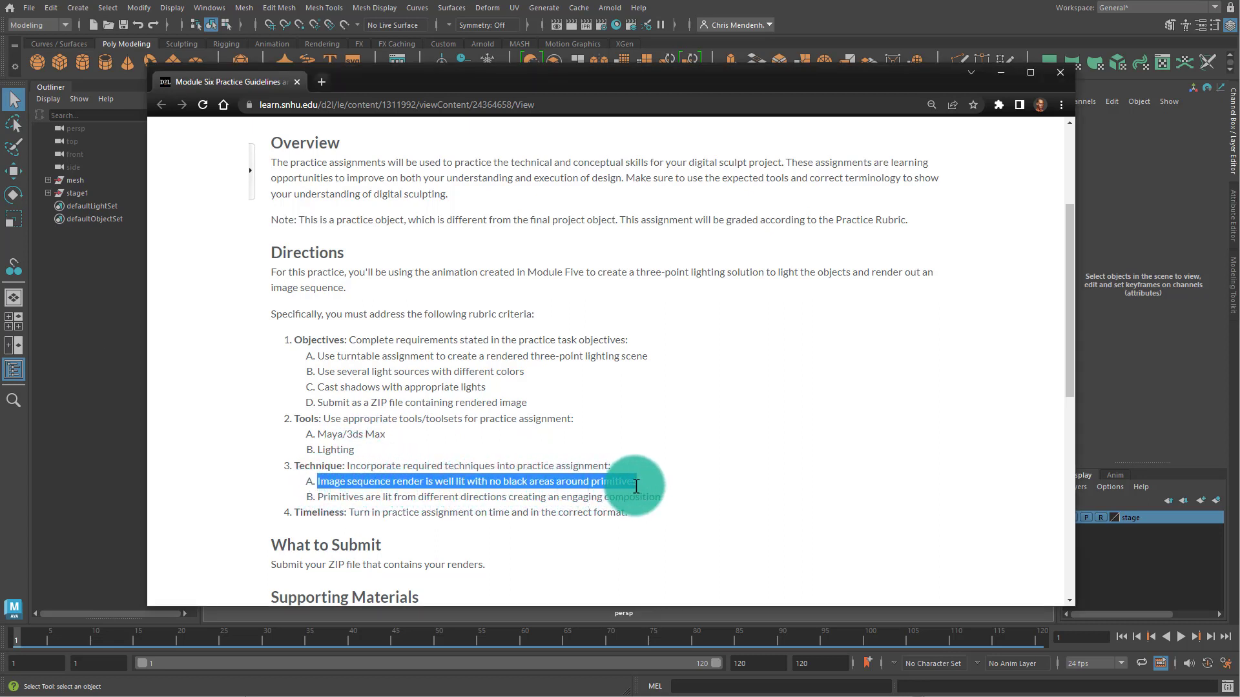
pyautogui.click(480, 508)
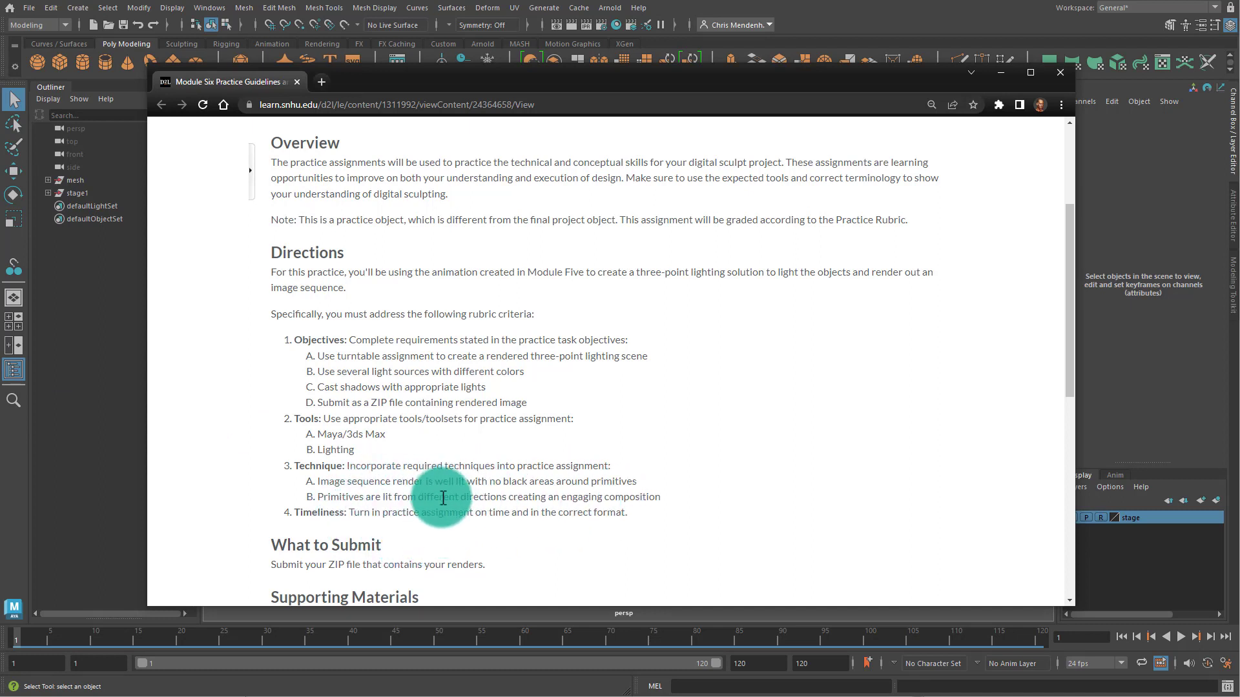
pyautogui.click(1002, 73)
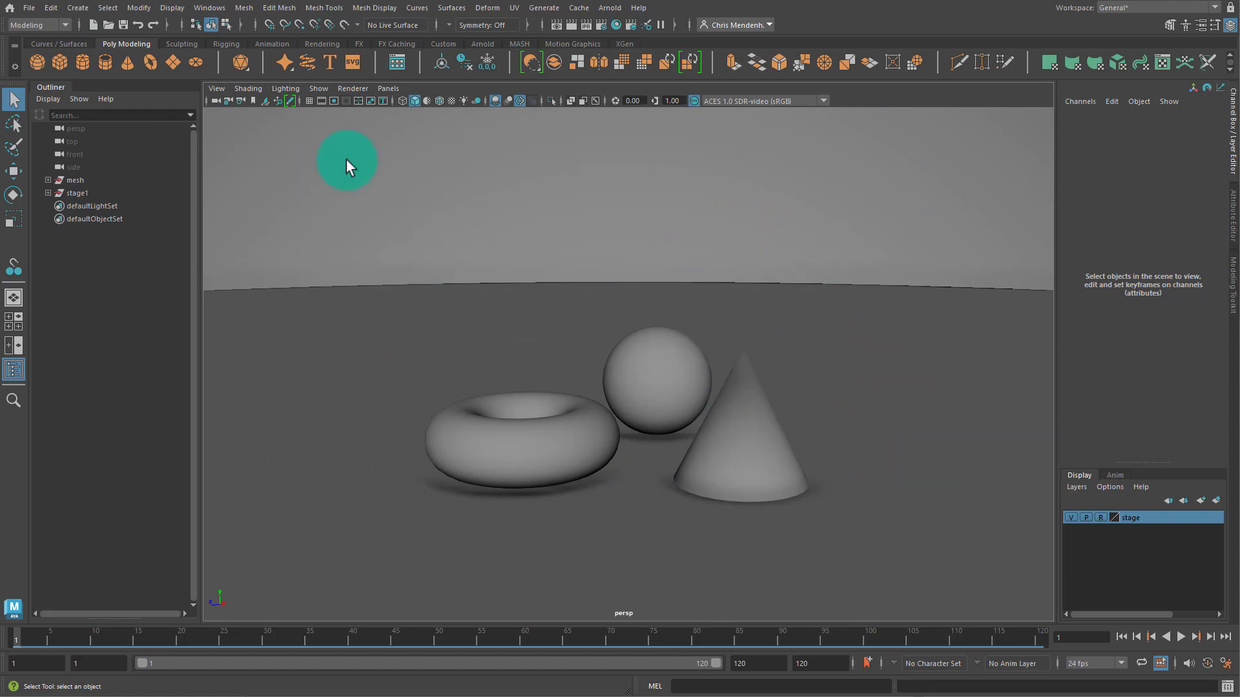
# Create a directional light and move it above the primitives to about Y 3.2 and Z 2.46.
pyautogui.click(77, 9)
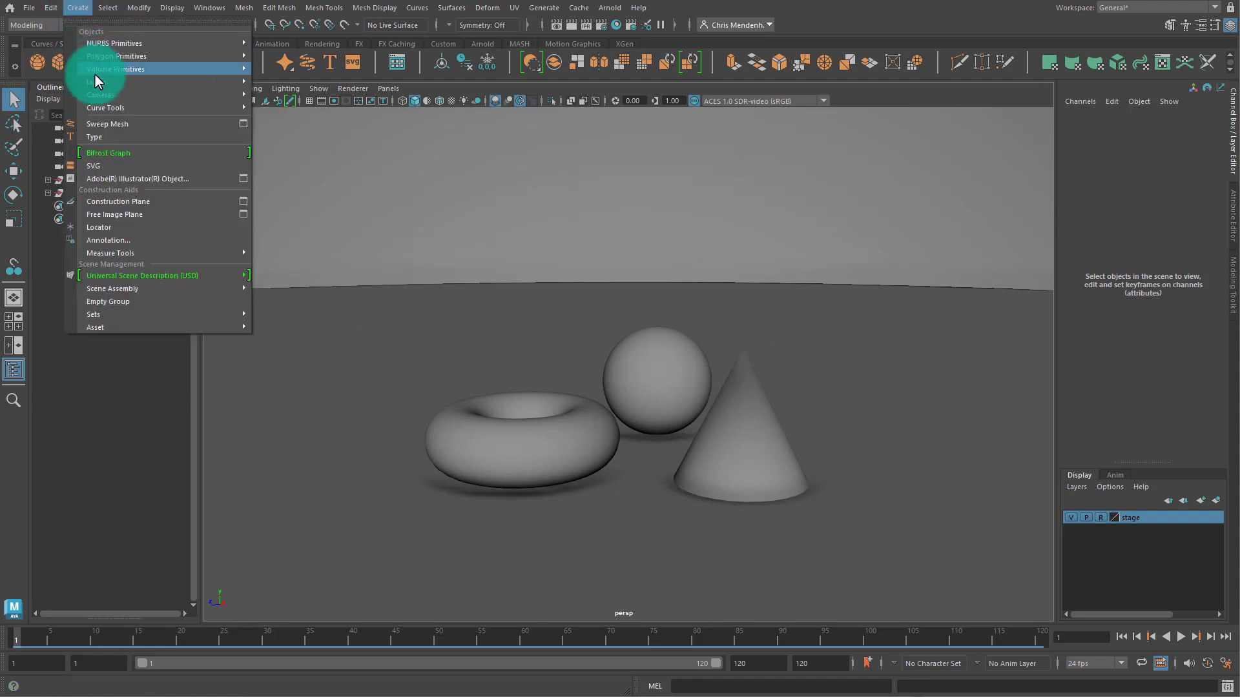
pyautogui.moveTo(100, 80)
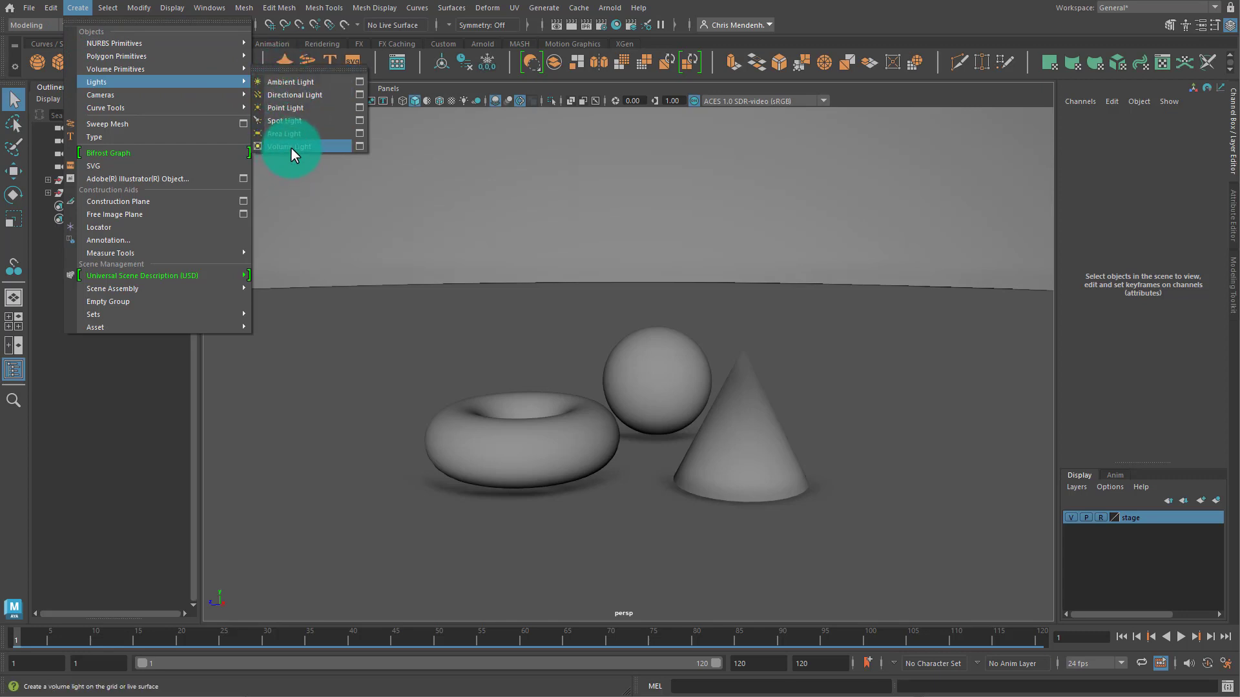
pyautogui.click(296, 95)
pyautogui.press('w')
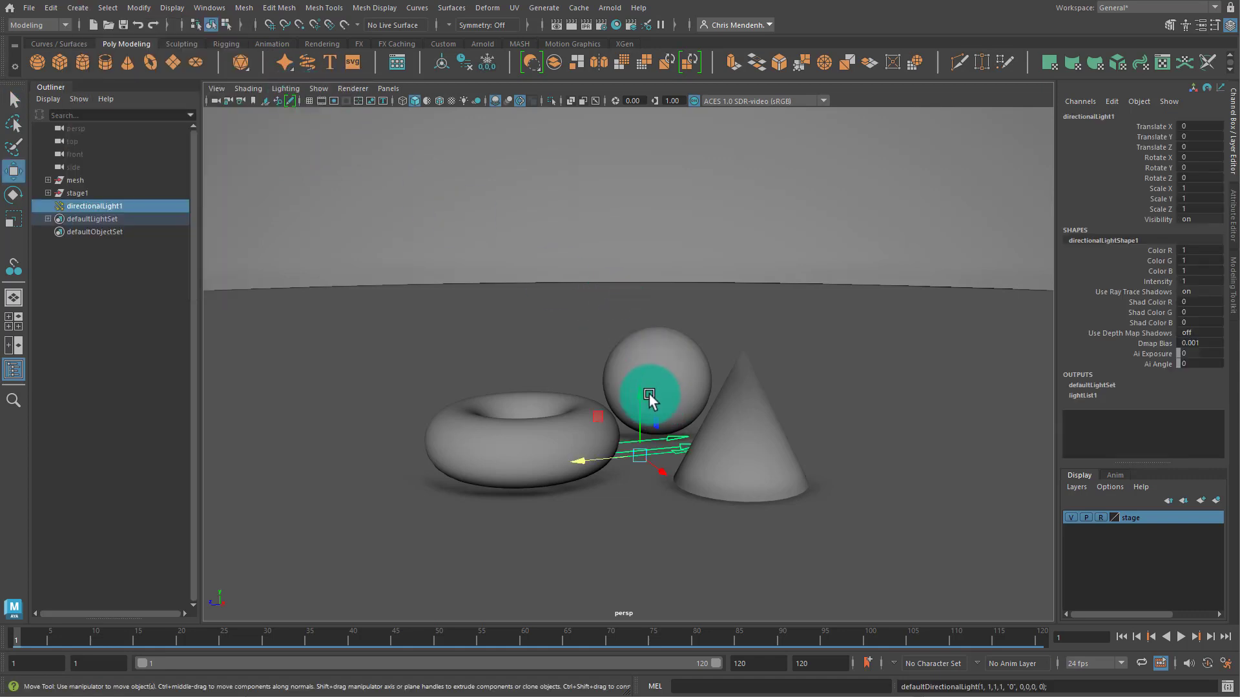
pyautogui.moveTo(652, 389); pyautogui.dragTo(424, 274)
pyautogui.moveTo(479, 201)
pyautogui.mouseDown()
pyautogui.moveTo(480, 191)
pyautogui.moveTo(485, 210)
pyautogui.mouseUp()
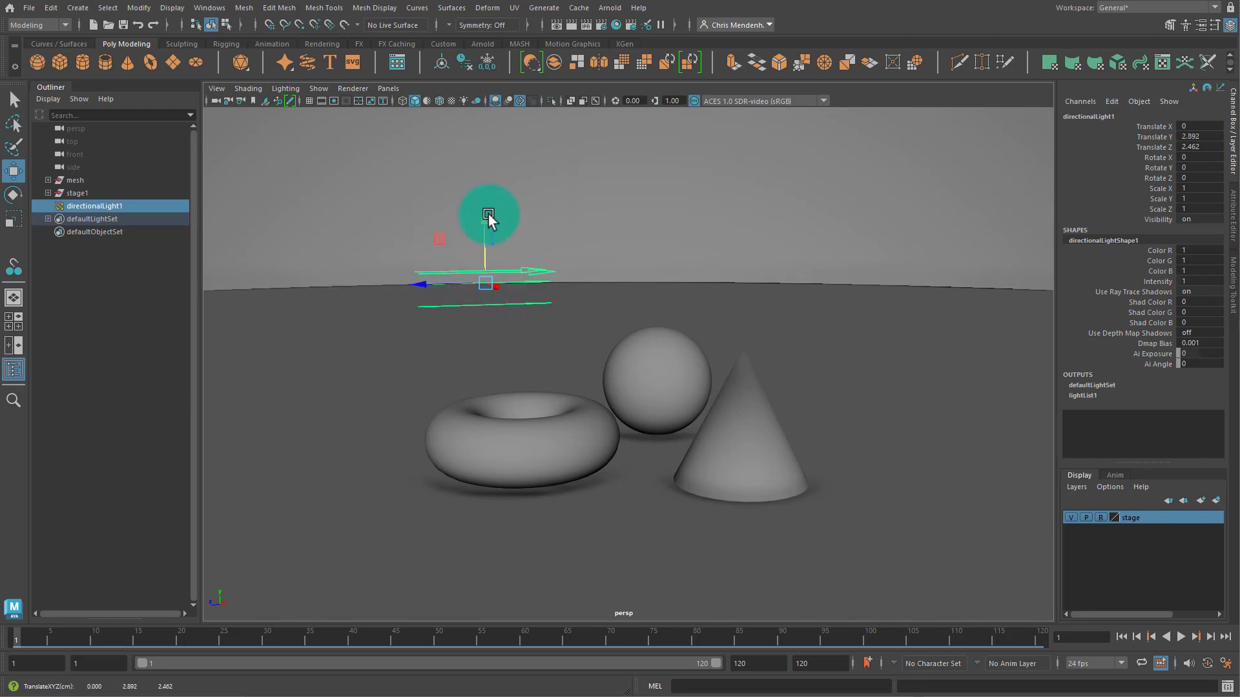
pyautogui.moveTo(487, 220)
pyautogui.mouseDown()
pyautogui.moveTo(484, 191)
pyautogui.moveTo(477, 202)
pyautogui.mouseUp()
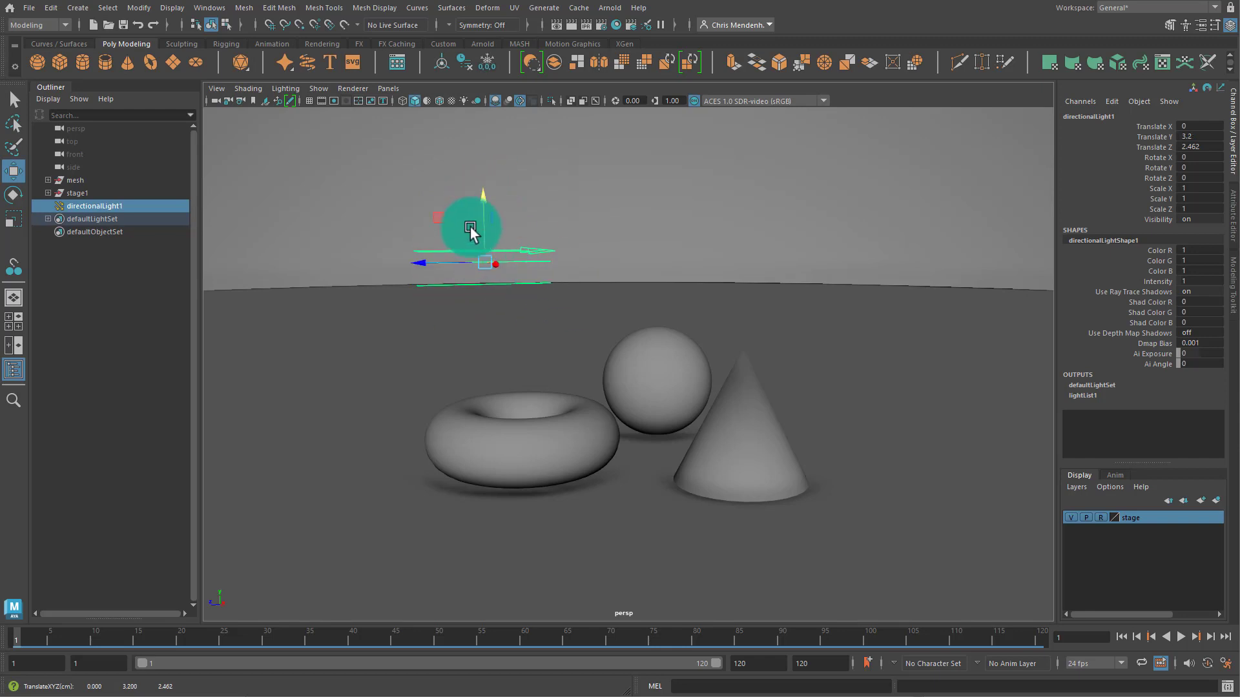
# Display the scene with all lights and tilt the directional light downward to about -67.4° in X.
pyautogui.moveTo(603, 299)
pyautogui.keyDown('alt'); pyautogui.mouseDown()
pyautogui.moveTo(529, 324)
pyautogui.moveTo(583, 314)
pyautogui.moveTo(581, 299)
pyautogui.mouseUp(); pyautogui.keyUp('alt')
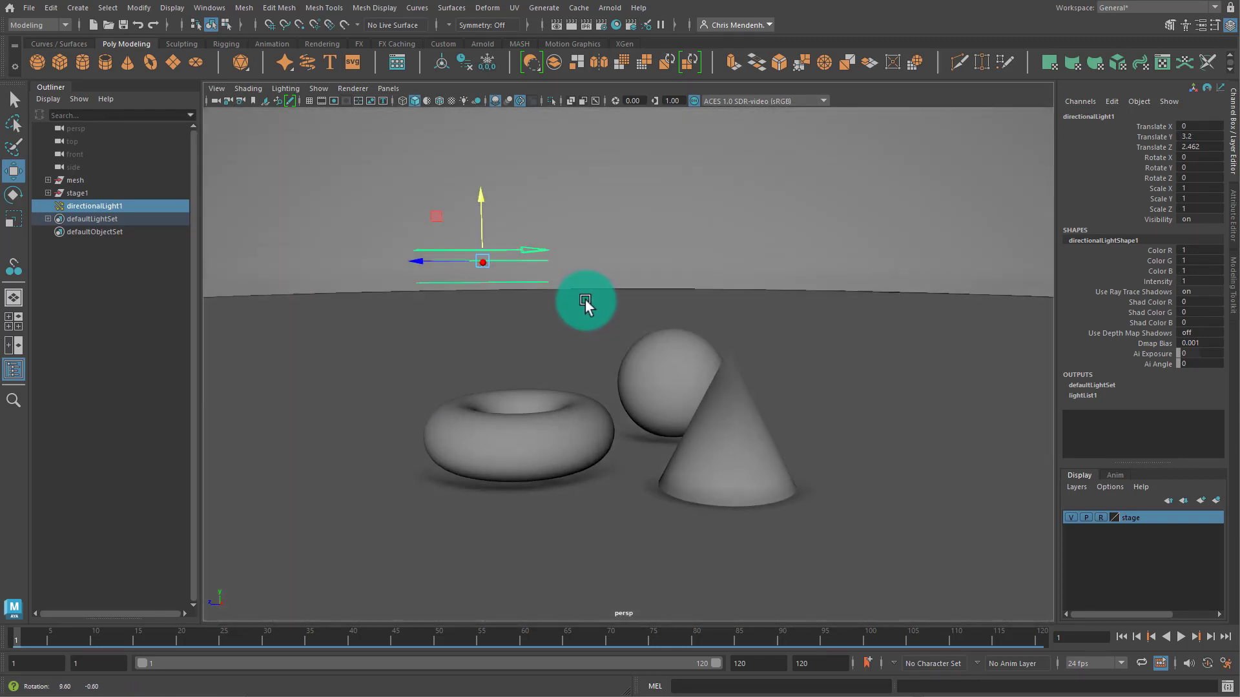
pyautogui.press('7')
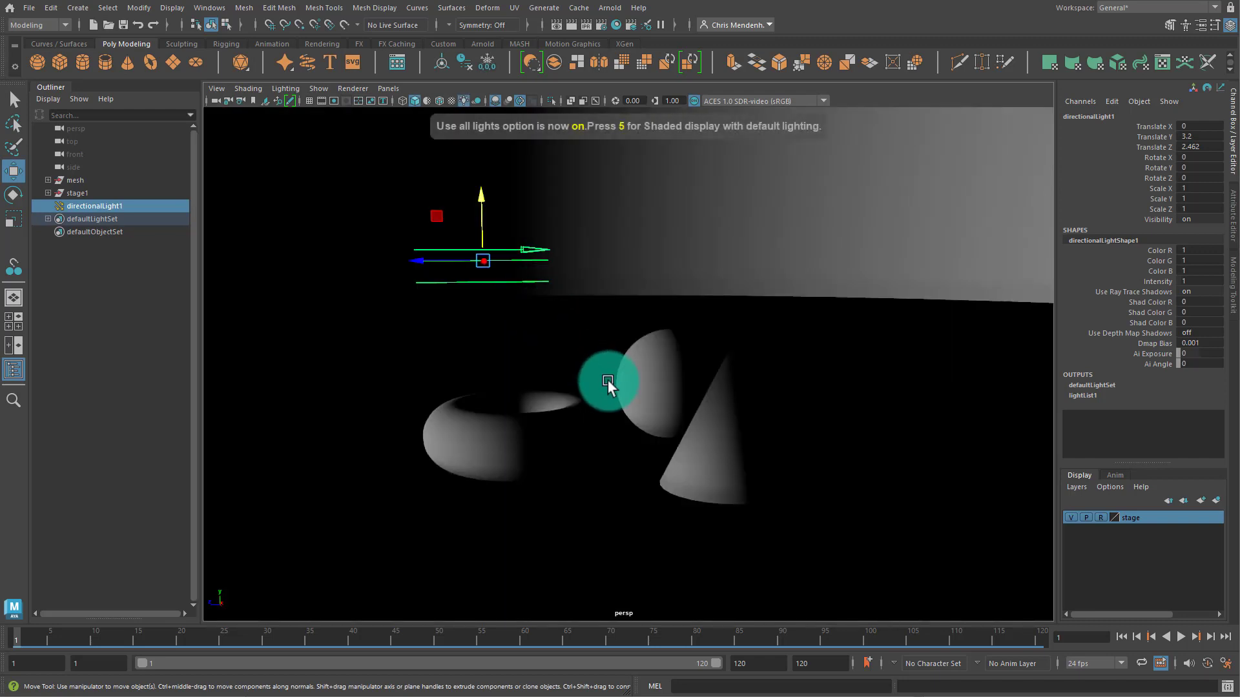
pyautogui.keyDown('alt'); pyautogui.moveTo(587, 385); pyautogui.dragTo(507, 280); pyautogui.keyUp('alt')
pyautogui.press('e')
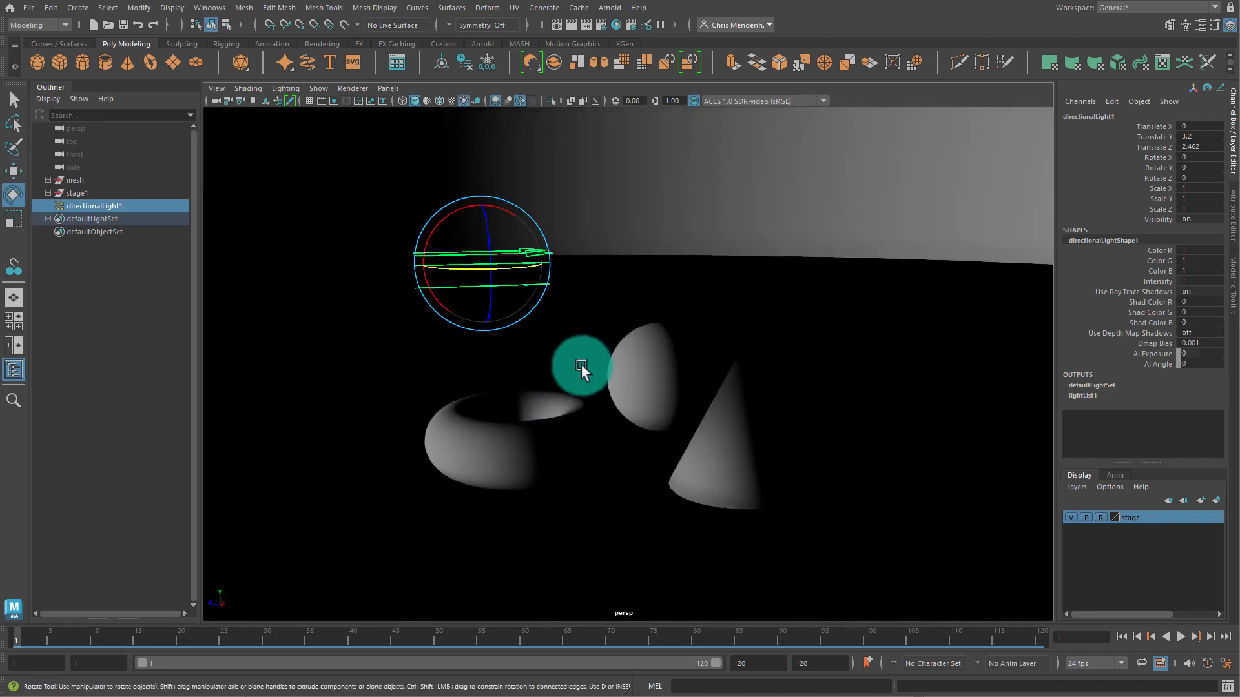
pyautogui.moveTo(458, 219); pyautogui.dragTo(555, 450)
# Lower the directional light below the floor to about Y -3.13, and raise it above the primitives to about Y 4.71.
pyautogui.press('w')
pyautogui.scroll(-3, 634, 354)
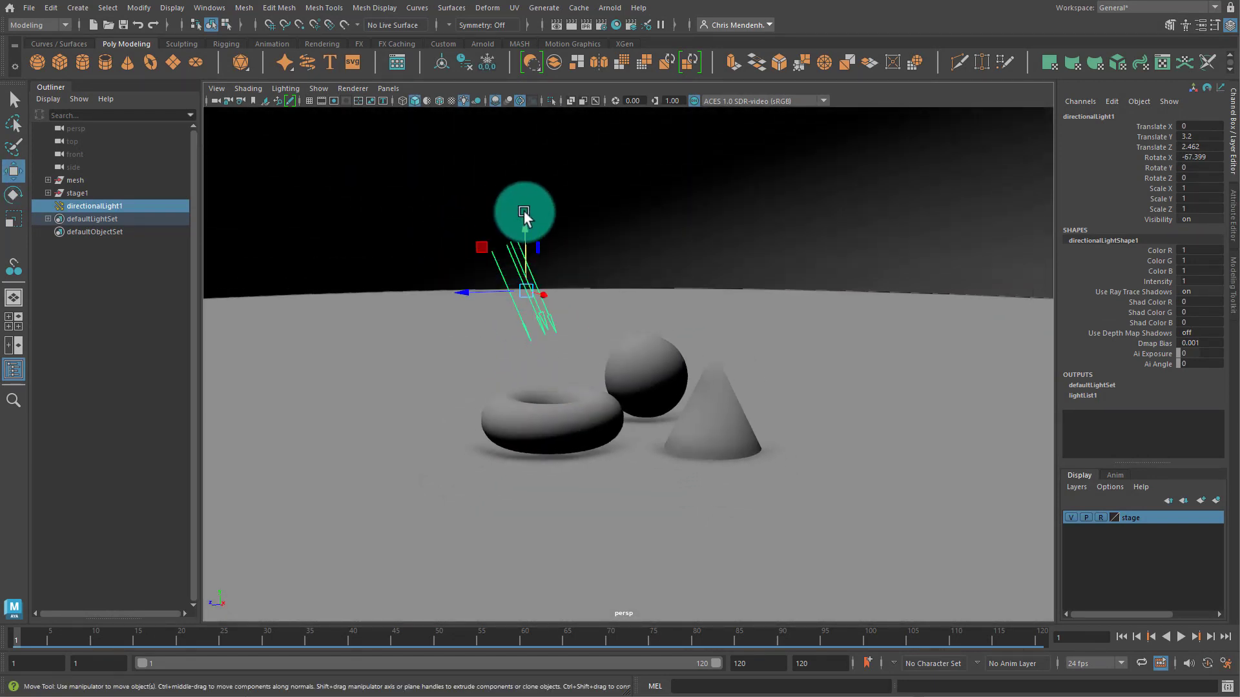
pyautogui.moveTo(527, 243); pyautogui.dragTo(567, 521)
pyautogui.keyDown('alt'); pyautogui.moveTo(791, 507); pyautogui.dragTo(668, 455); pyautogui.keyUp('alt')
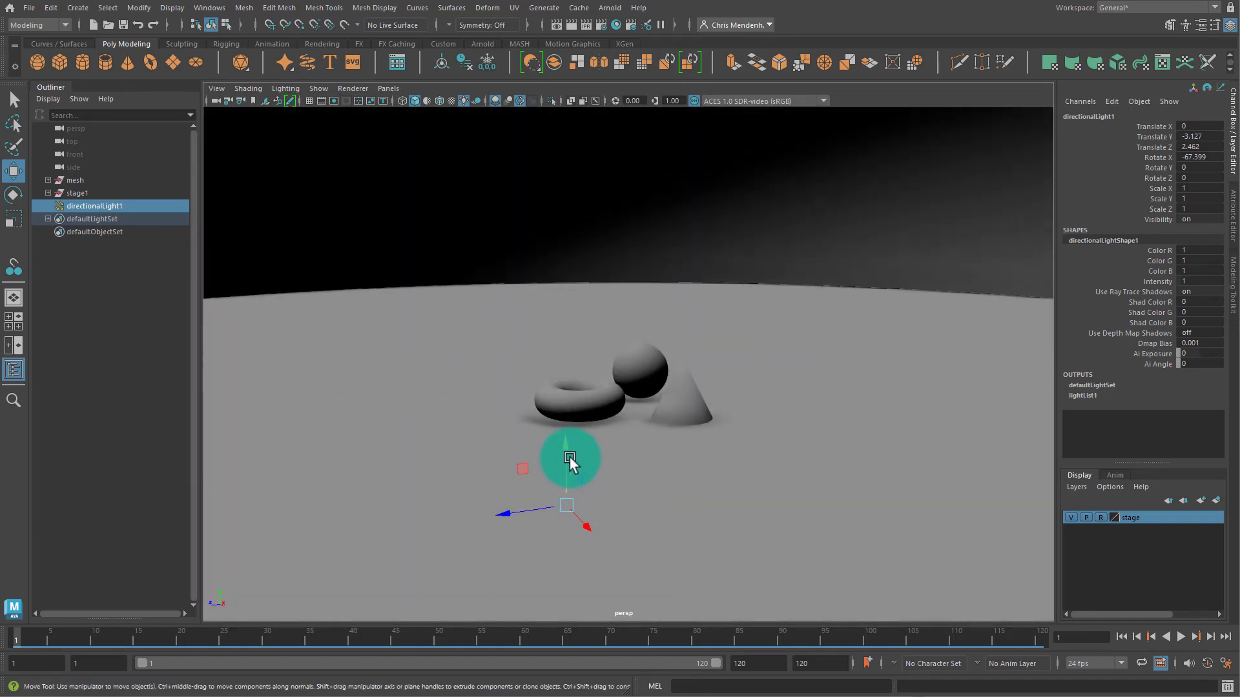
pyautogui.moveTo(567, 463); pyautogui.dragTo(550, 204)
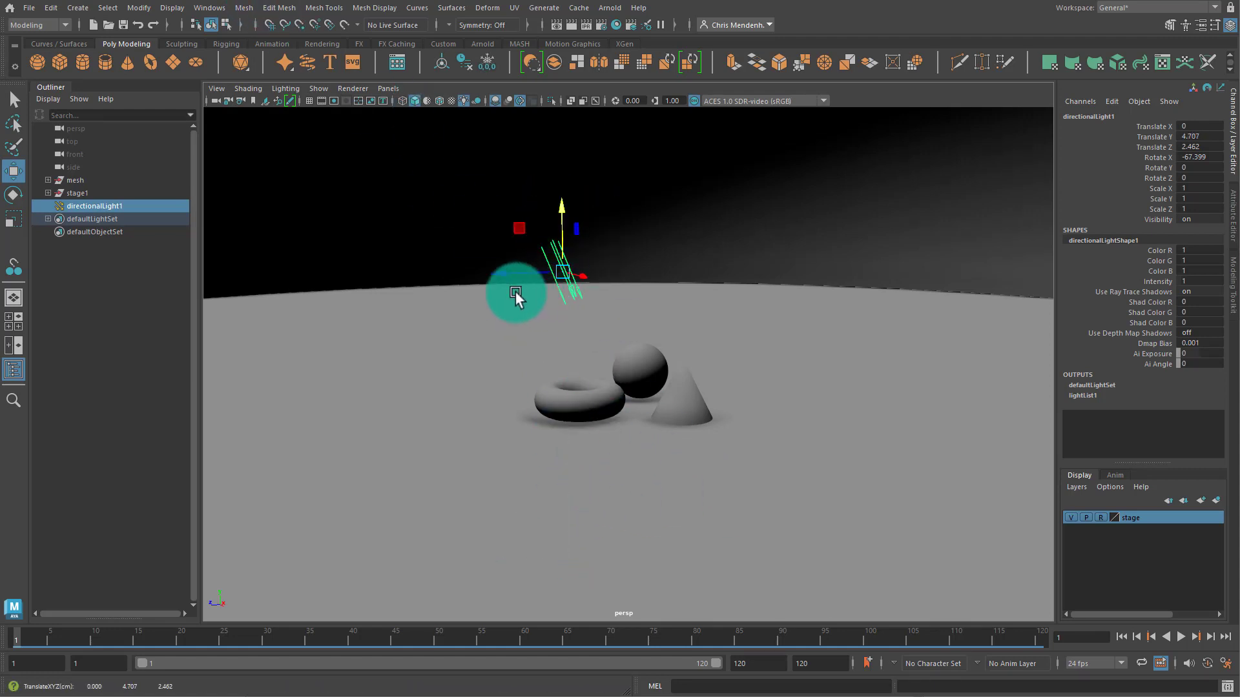
# Move the directional light out to one side of the primitives, to about X 3.87, Y 4.95, Z 5.89.
pyautogui.keyDown('alt'); pyautogui.moveTo(518, 296); pyautogui.dragTo(426, 375); pyautogui.keyUp('alt')
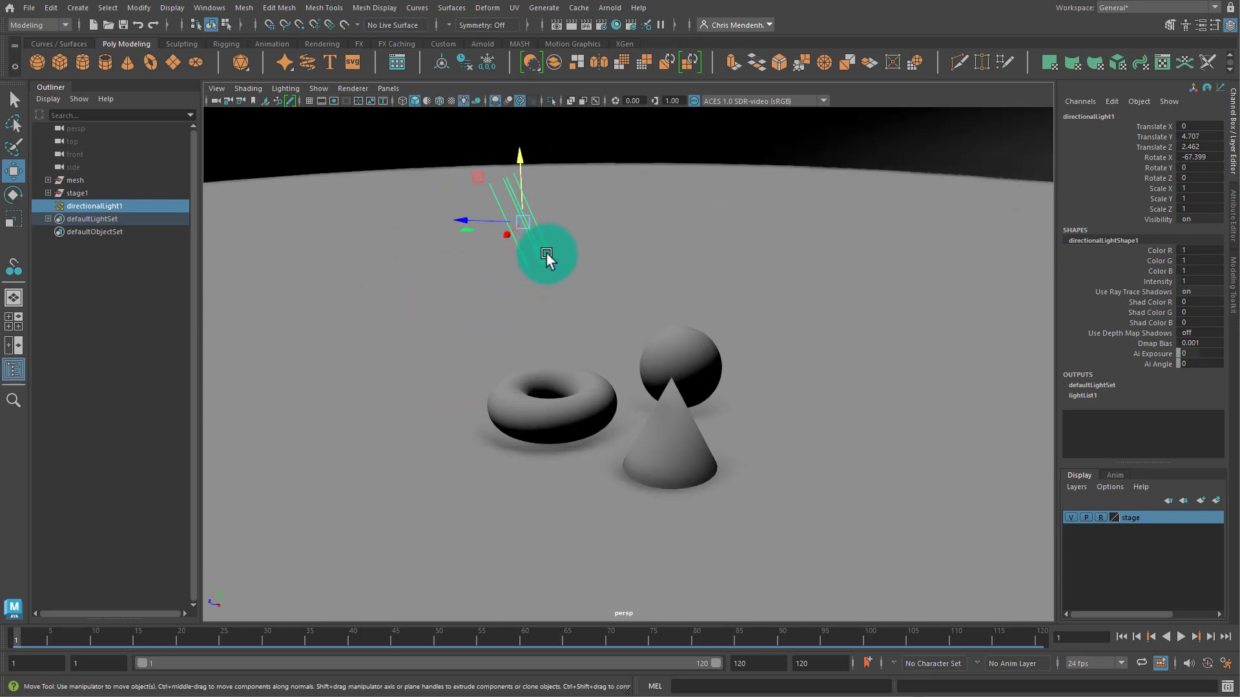
pyautogui.keyDown('alt'); pyautogui.moveTo(546, 258); pyautogui.dragTo(291, 275); pyautogui.keyUp('alt')
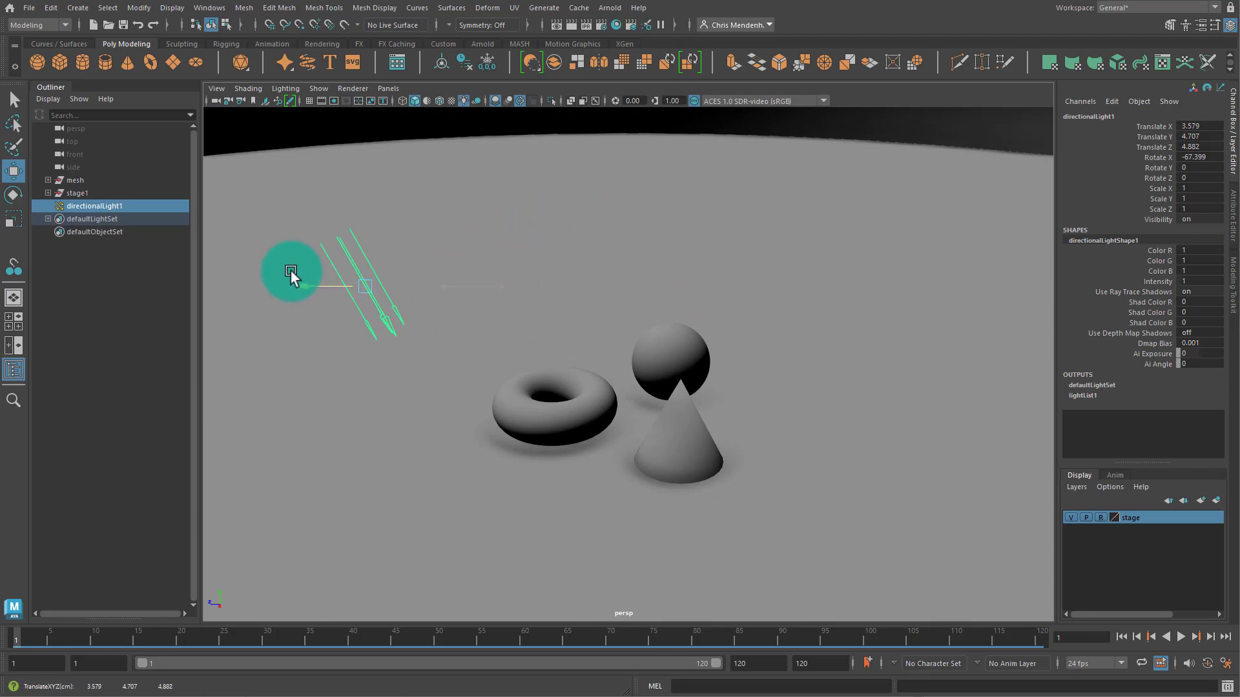
pyautogui.keyDown('alt'); pyautogui.moveTo(488, 331); pyautogui.dragTo(526, 313); pyautogui.keyUp('alt')
pyautogui.keyDown('alt'); pyautogui.moveTo(601, 338); pyautogui.dragTo(569, 346, button='middle'); pyautogui.keyUp('alt')
pyautogui.keyDown('alt'); pyautogui.moveTo(568, 349); pyautogui.dragTo(458, 336); pyautogui.keyUp('alt')
pyautogui.press('e')
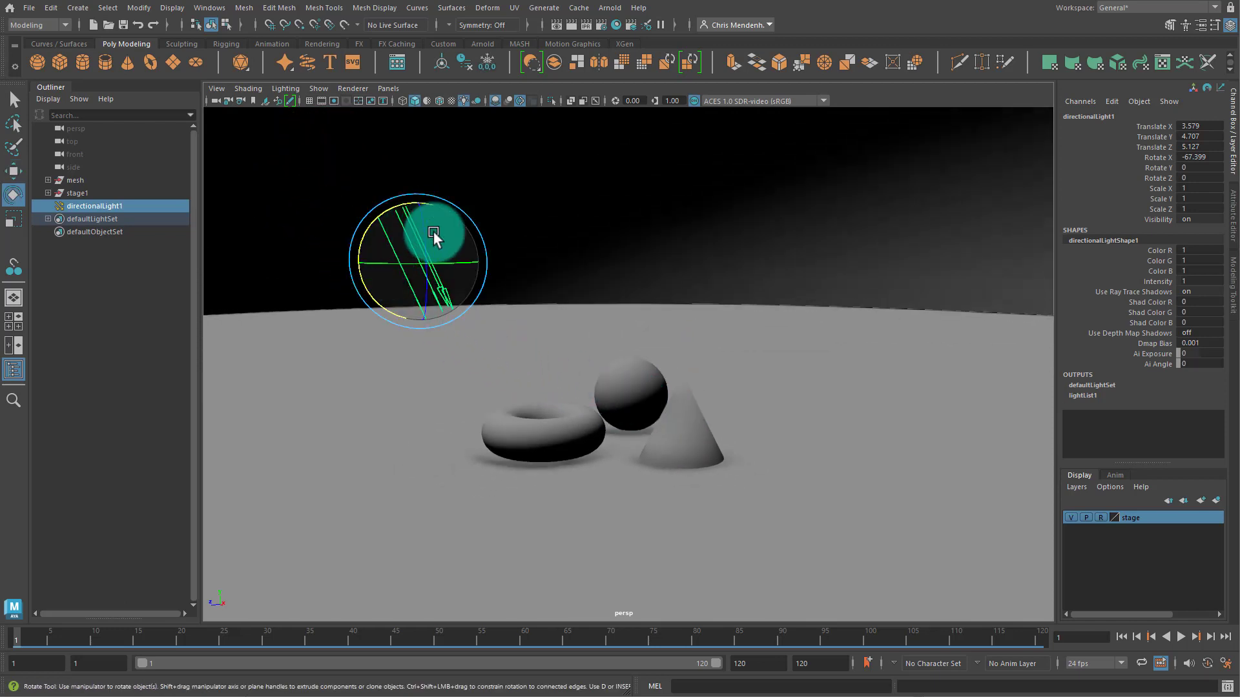
pyautogui.press('w')
pyautogui.moveTo(422, 215); pyautogui.dragTo(423, 201)
pyautogui.moveTo(368, 253); pyautogui.dragTo(519, 349)
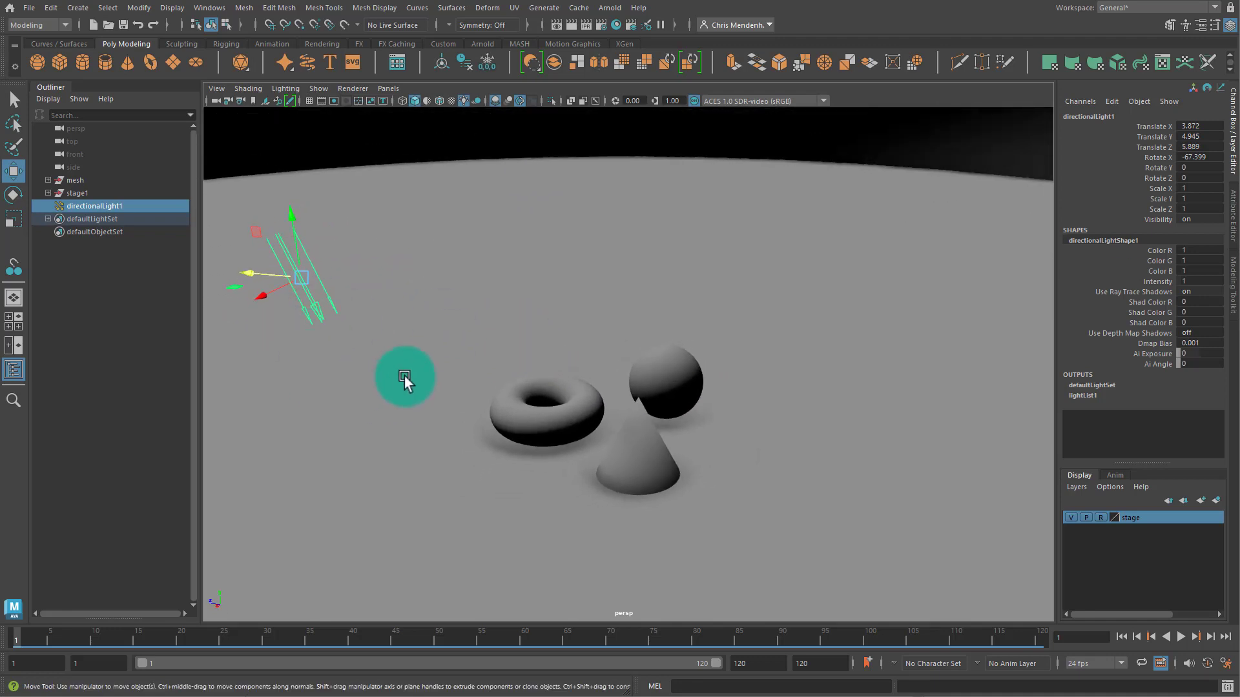
# Rotate the directional light to aim at the primitives, at about -44.2° X, 12.4° Y and -26.5° Z.
pyautogui.keyDown('alt'); pyautogui.moveTo(401, 374); pyautogui.dragTo(387, 374); pyautogui.keyUp('alt')
pyautogui.press('e')
pyautogui.moveTo(267, 257); pyautogui.dragTo(268, 290)
pyautogui.keyDown('alt'); pyautogui.moveTo(408, 321); pyautogui.dragTo(575, 452); pyautogui.keyUp('alt')
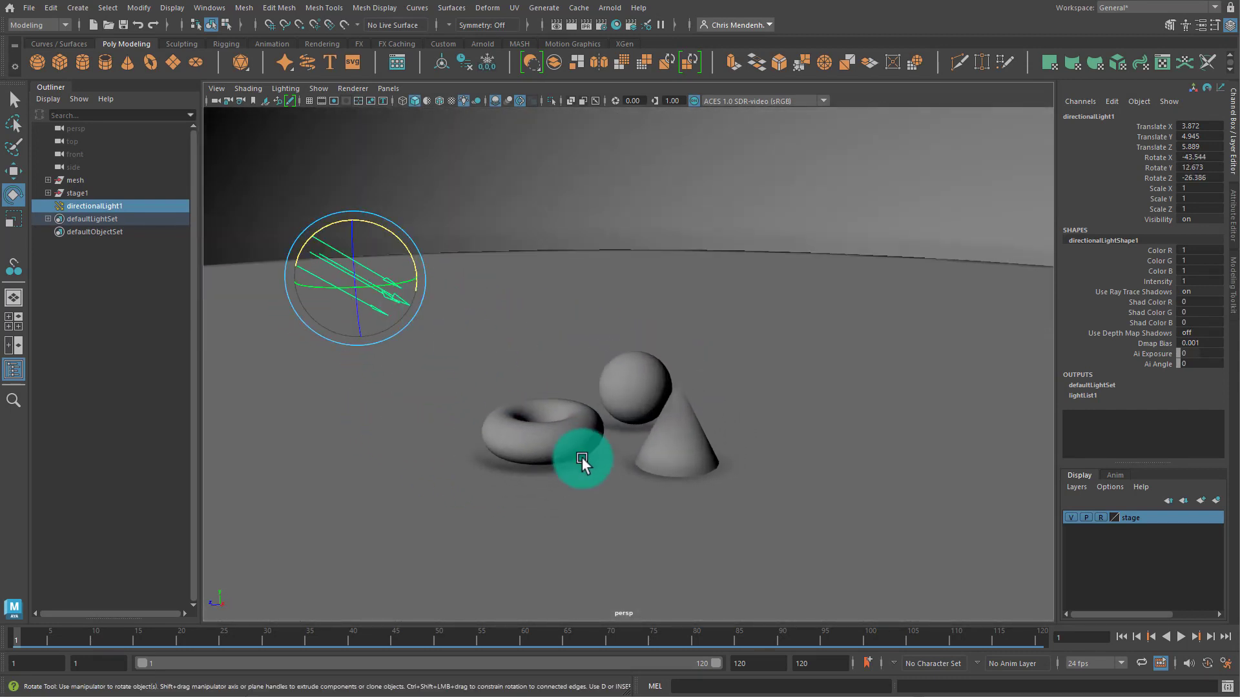
pyautogui.moveTo(320, 249); pyautogui.dragTo(313, 235)
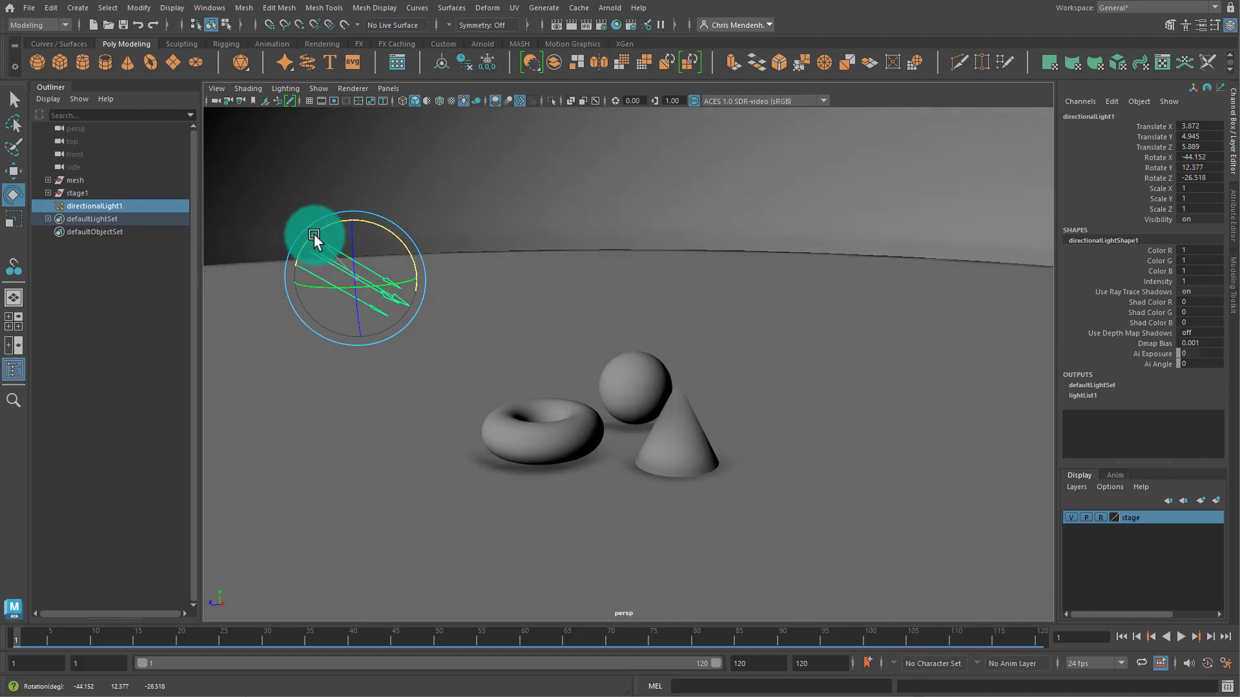
pyautogui.moveTo(428, 409)
pyautogui.keyDown('alt'); pyautogui.mouseDown()
pyautogui.moveTo(446, 387)
pyautogui.moveTo(548, 397)
pyautogui.moveTo(581, 423)
pyautogui.moveTo(568, 423)
pyautogui.mouseUp(); pyautogui.keyUp('alt')
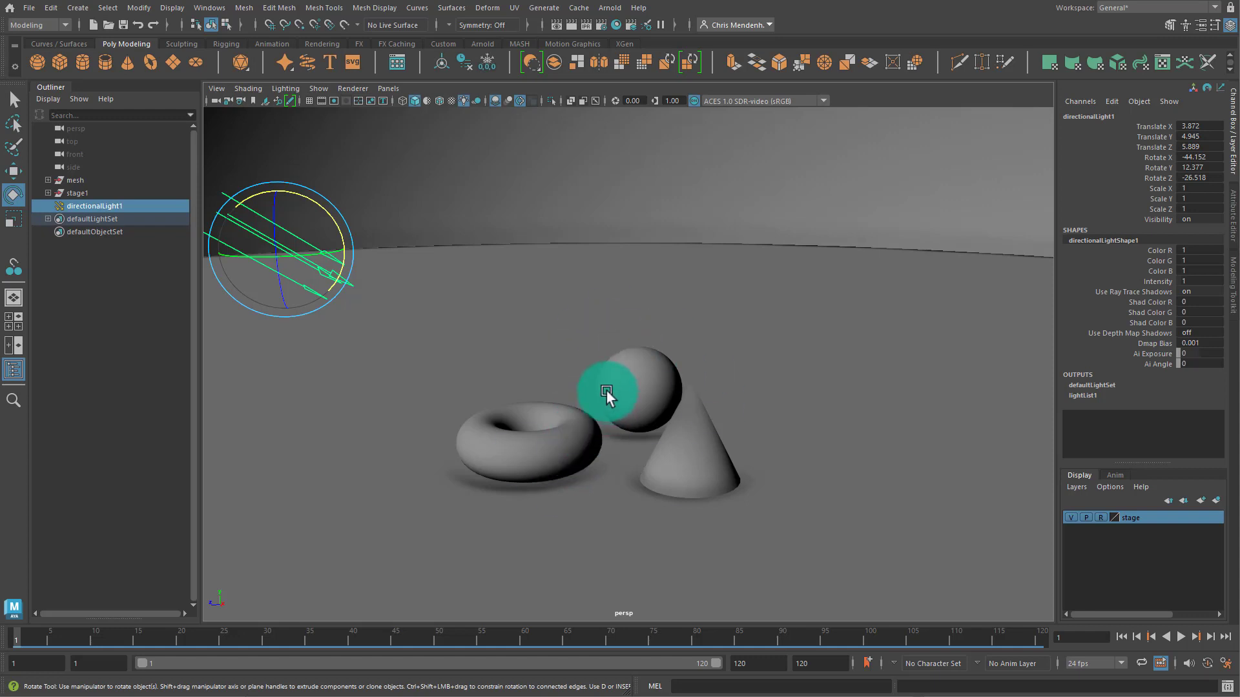
# Try to display shadows in the viewport, and turn the shadow display off again.
pyautogui.click(288, 89)
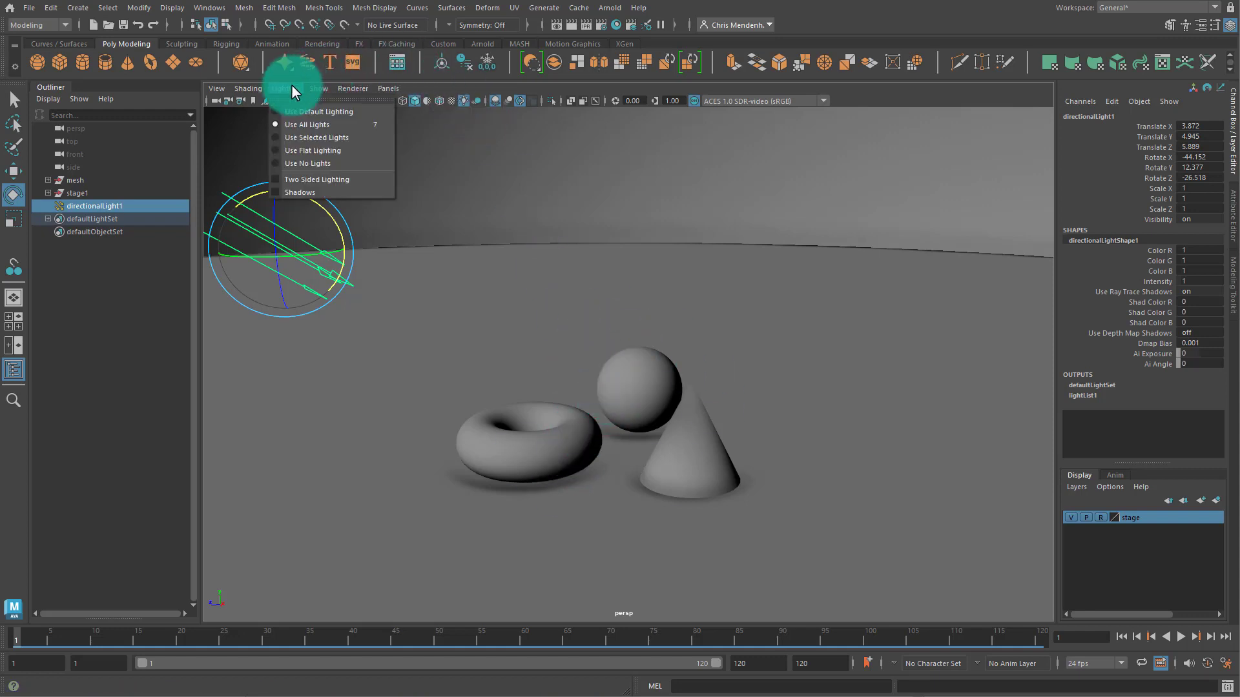
pyautogui.click(306, 191)
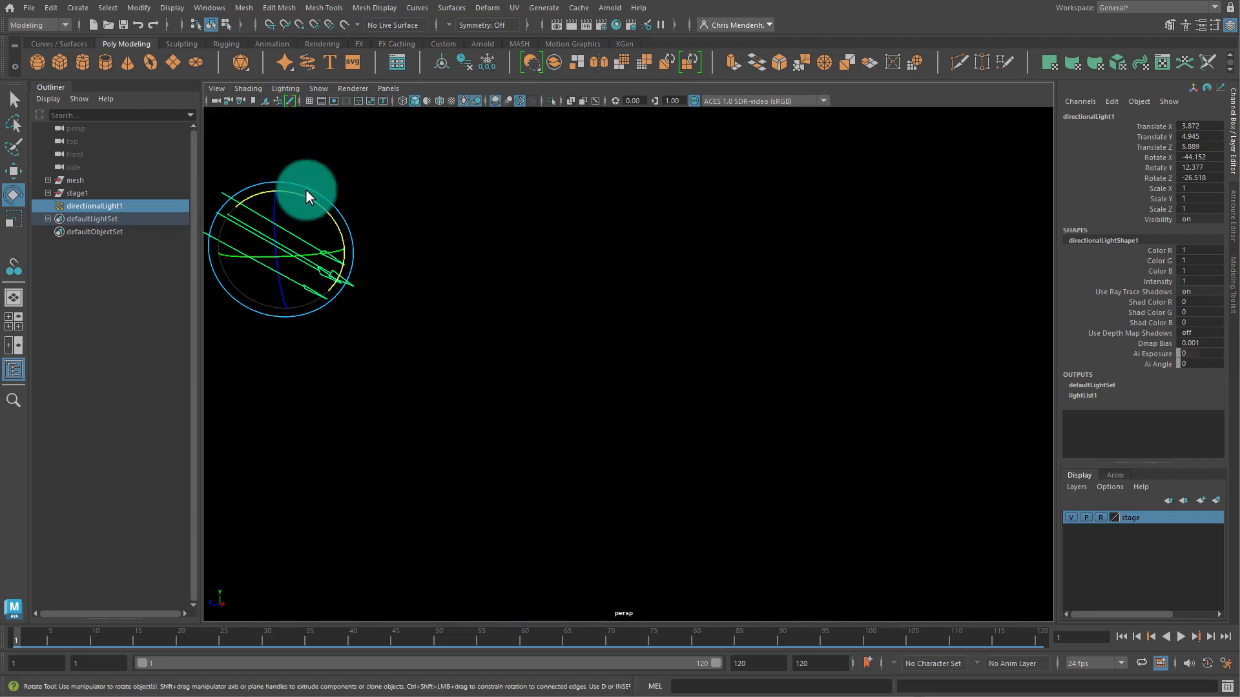
pyautogui.click(279, 89)
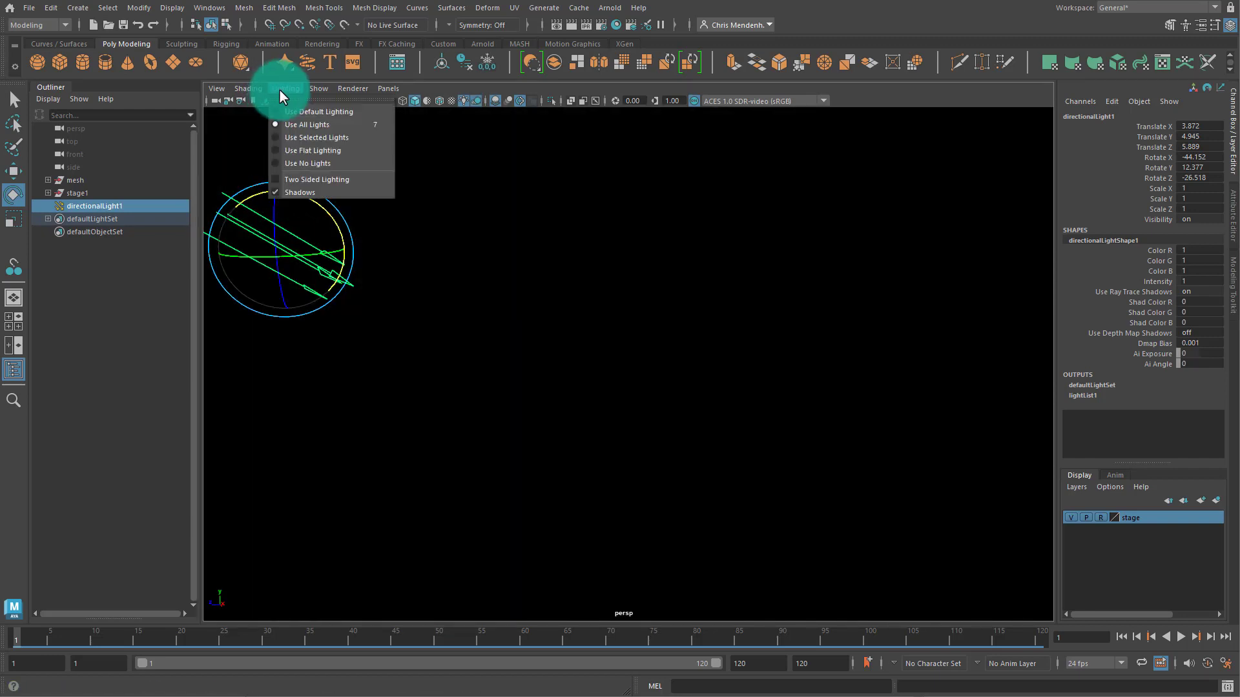
pyautogui.click(294, 194)
pyautogui.click(575, 184)
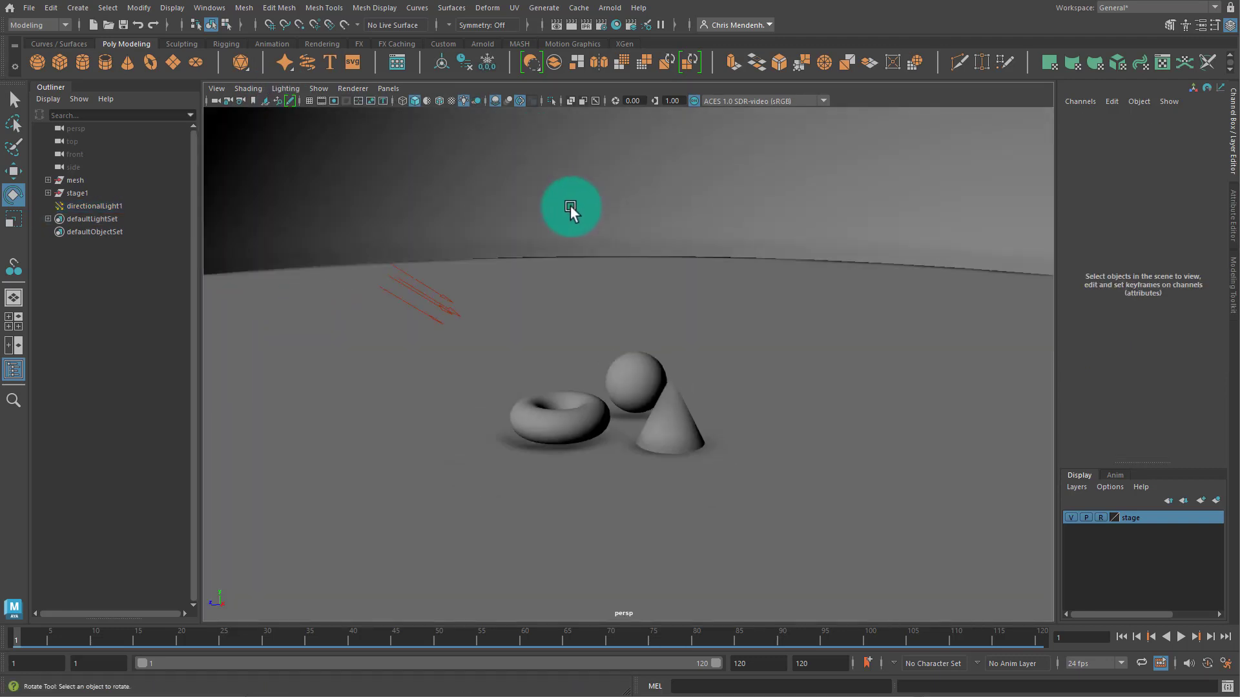
# Turn off Casts Shadows in the render stats of the large dome sphere in the stage group.
pyautogui.scroll(-10, 620, 279)
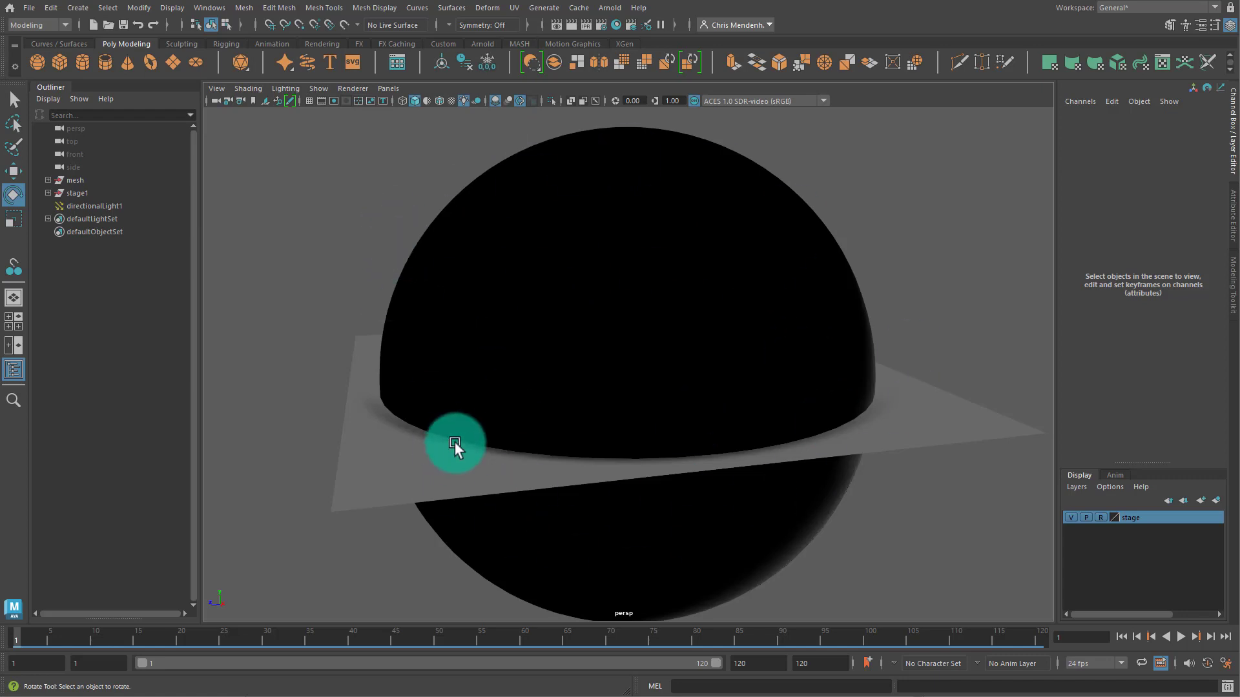
pyautogui.scroll(10, 455, 444)
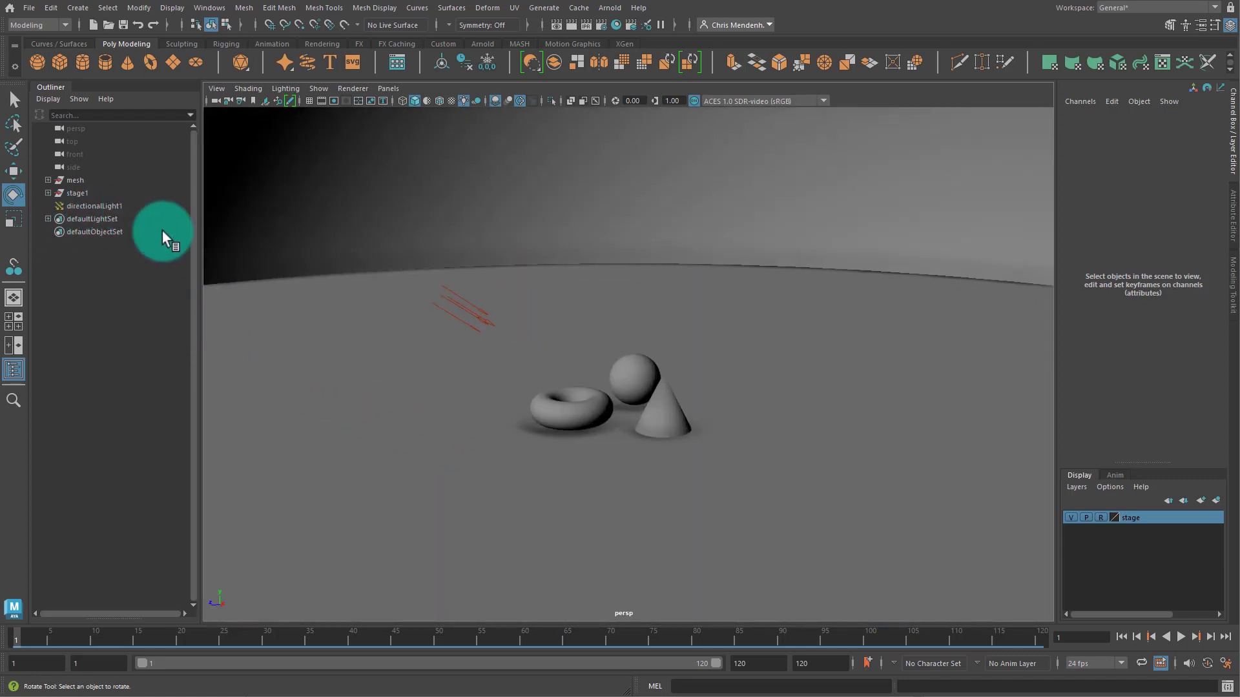
pyautogui.click(48, 193)
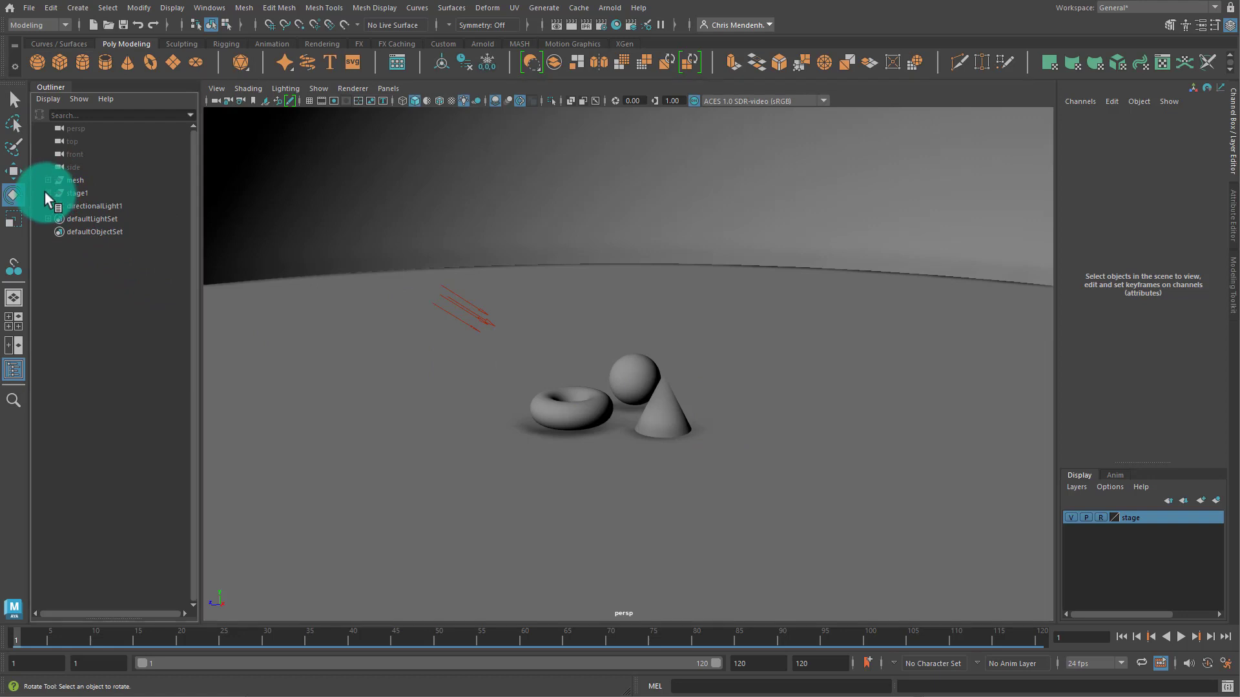
pyautogui.click(94, 218)
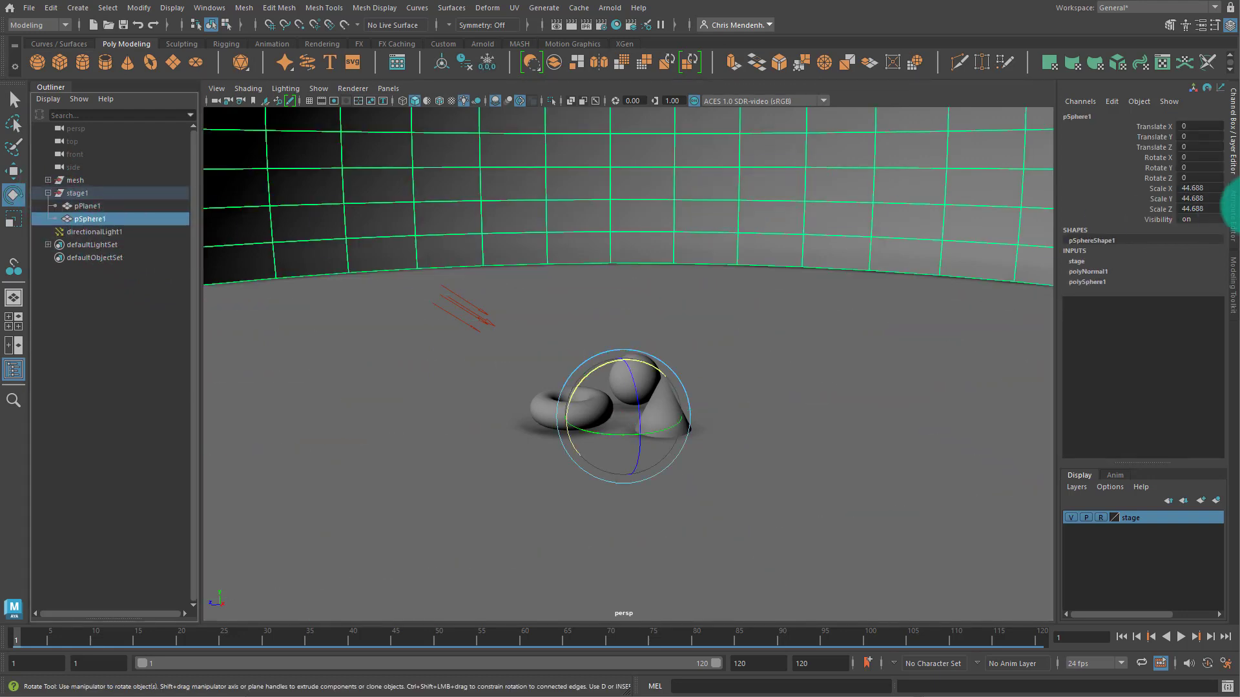
pyautogui.click(1234, 206)
pyautogui.click(964, 268)
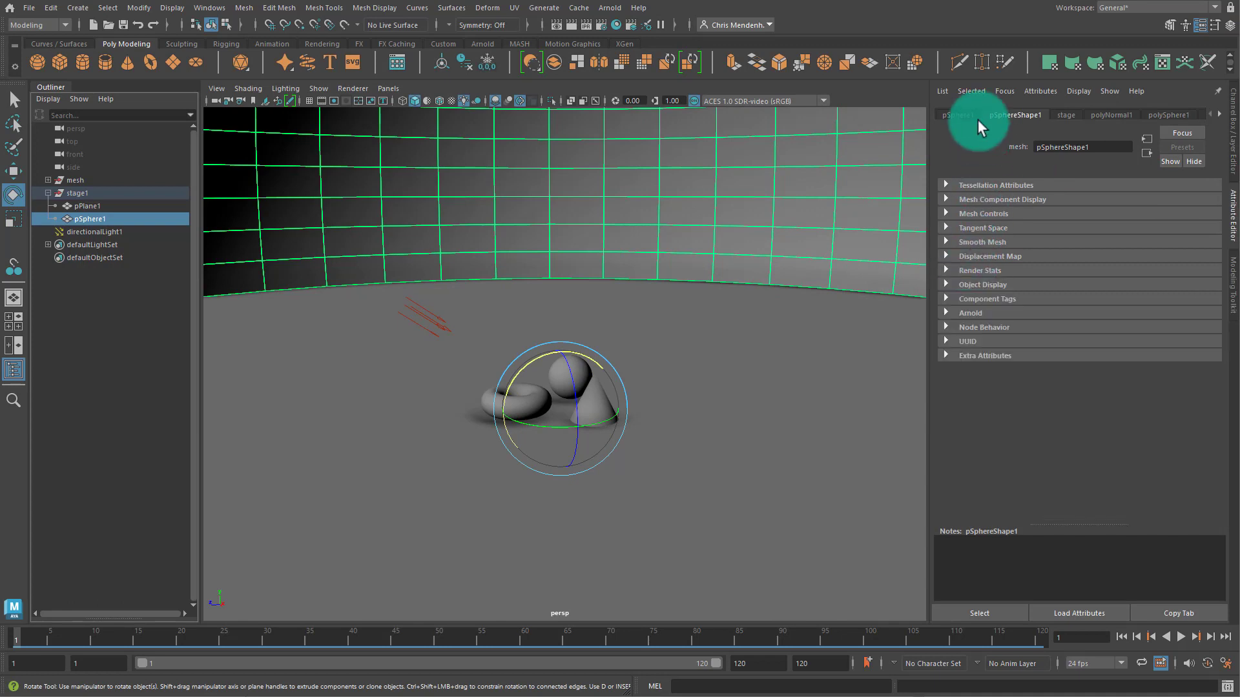
pyautogui.click(967, 111)
pyautogui.click(1021, 122)
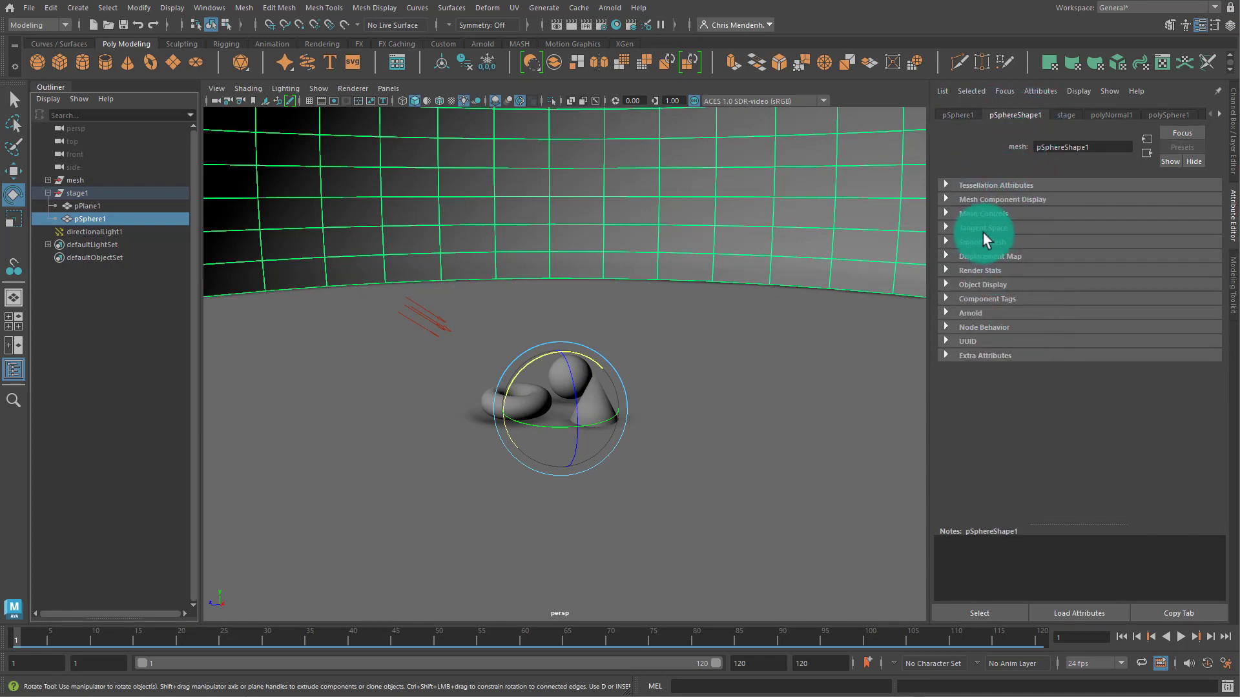
pyautogui.click(945, 270)
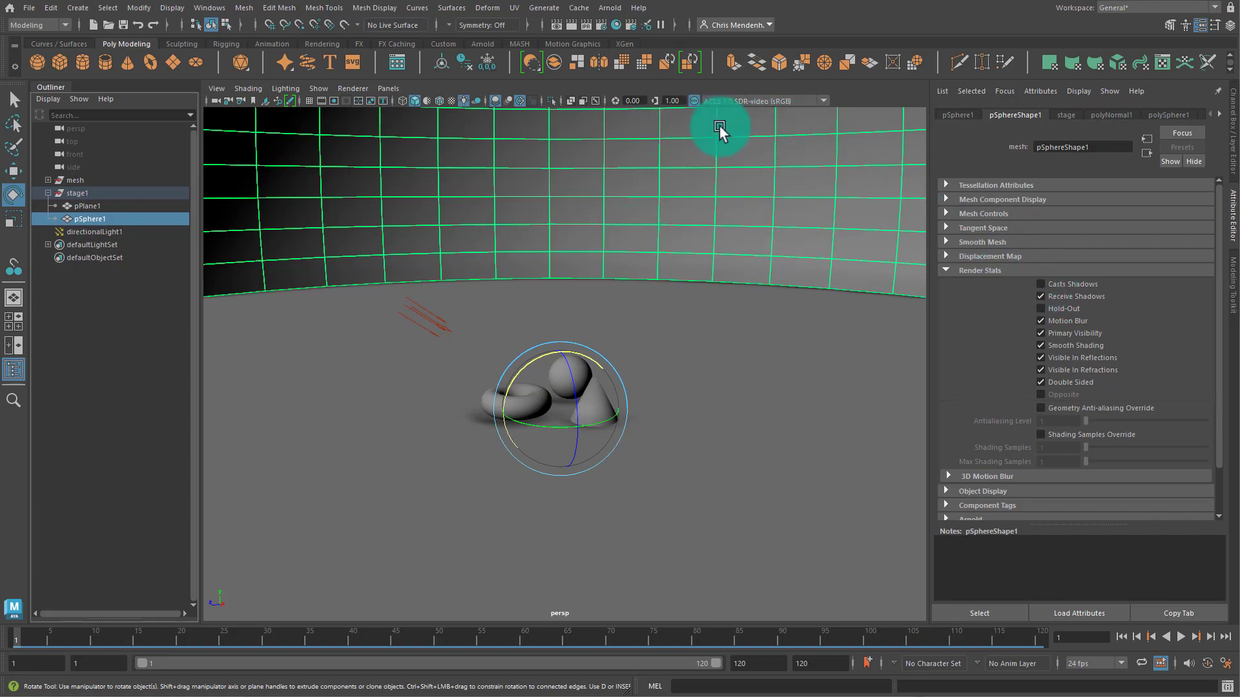
pyautogui.click(693, 224)
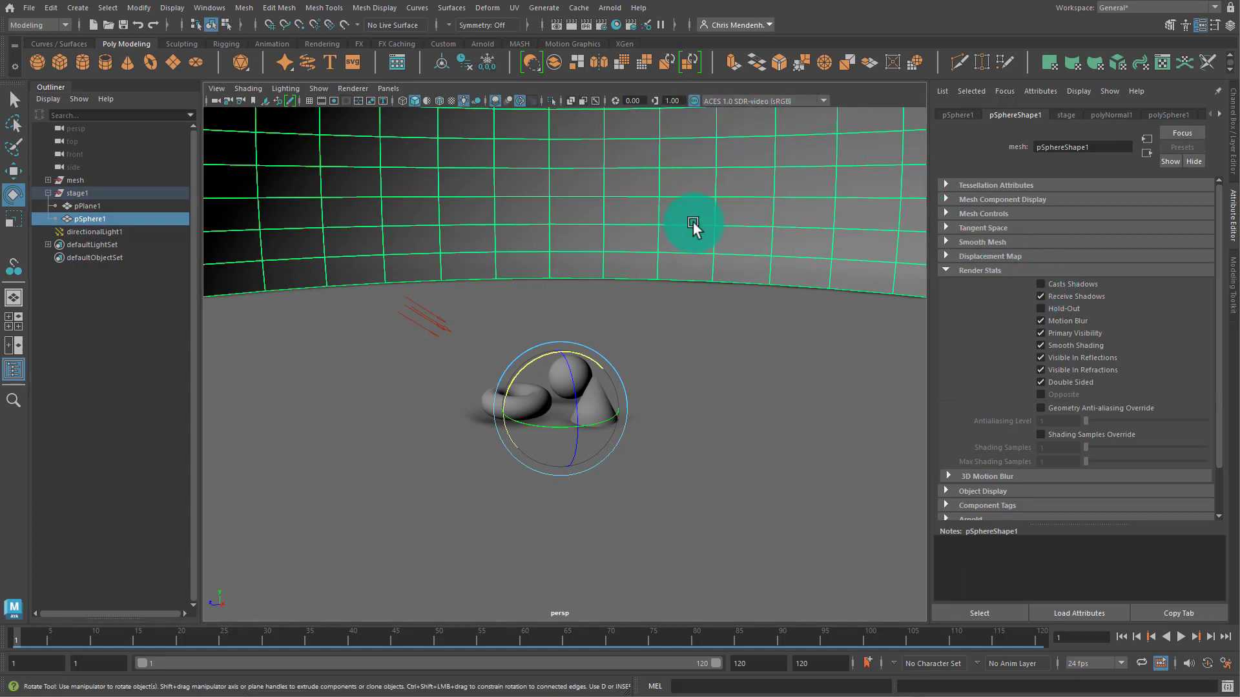
# Display the scene lit by all lights with the directional light selected, and turn on shadows in the viewport.
pyautogui.press('7')
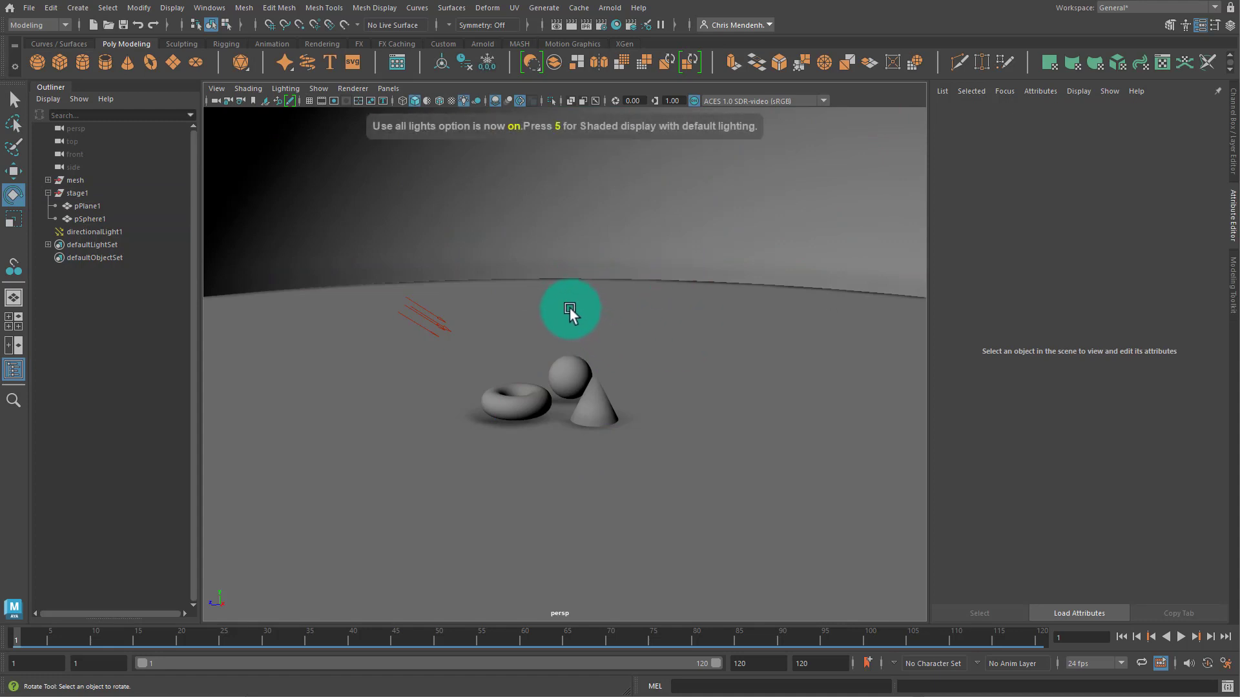
pyautogui.press('5')
pyautogui.press('7')
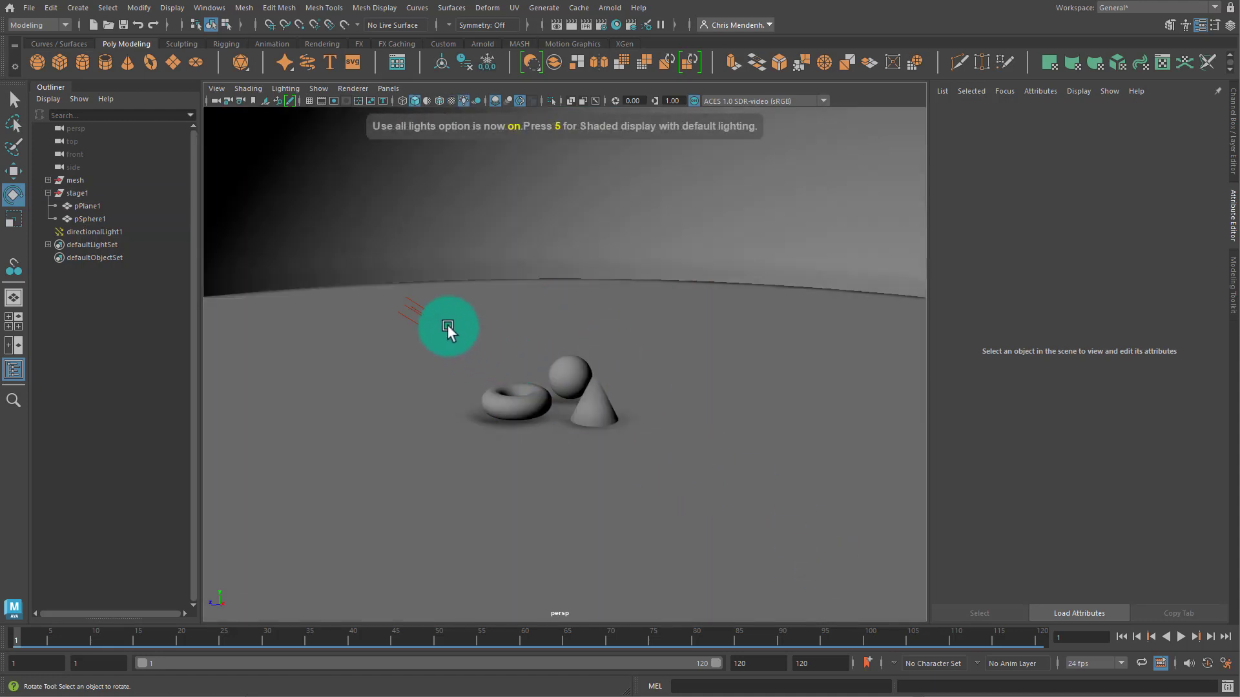
pyautogui.click(448, 328)
pyautogui.click(282, 90)
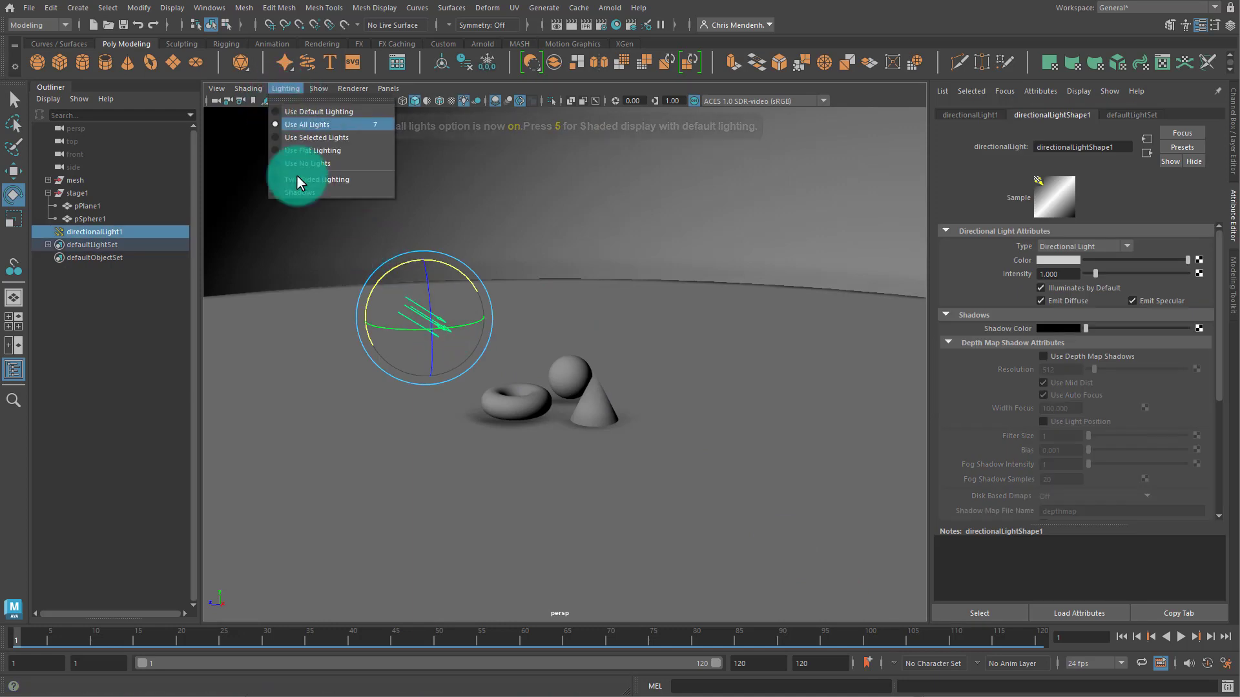
pyautogui.click(279, 192)
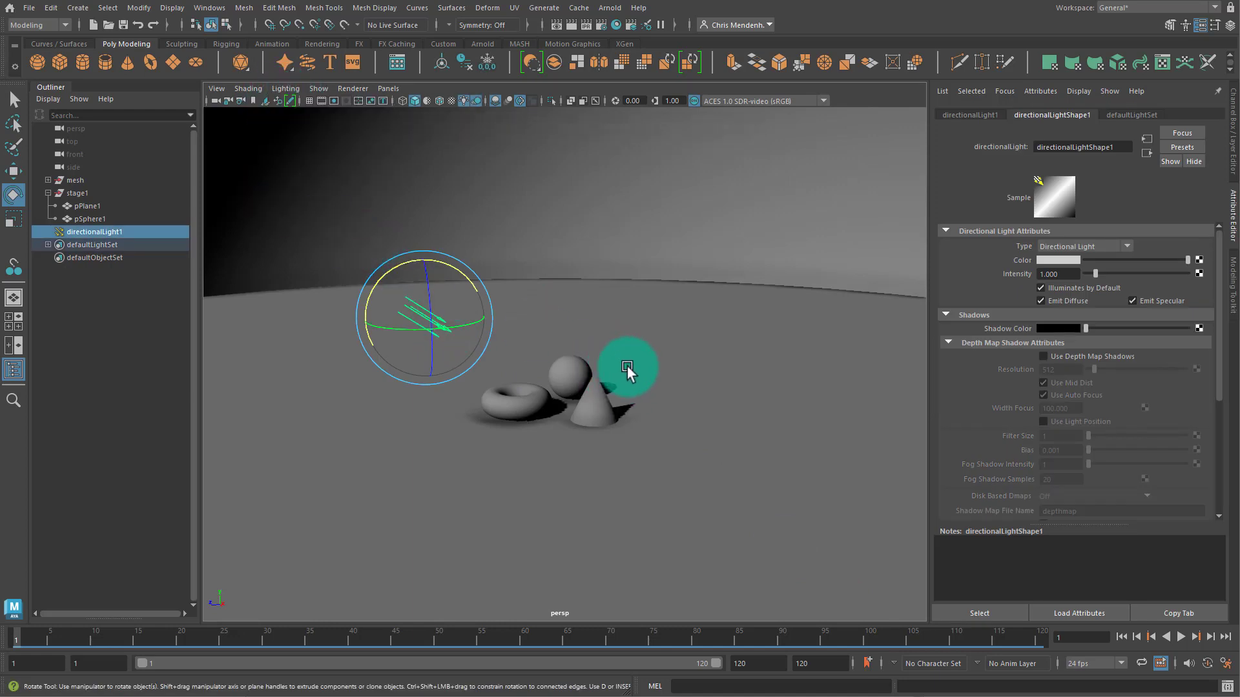
# Enable depth map shadows for the directional light and raise their resolution to 8192.
pyautogui.keyDown('alt'); pyautogui.moveTo(627, 368); pyautogui.dragTo(486, 318); pyautogui.keyUp('alt')
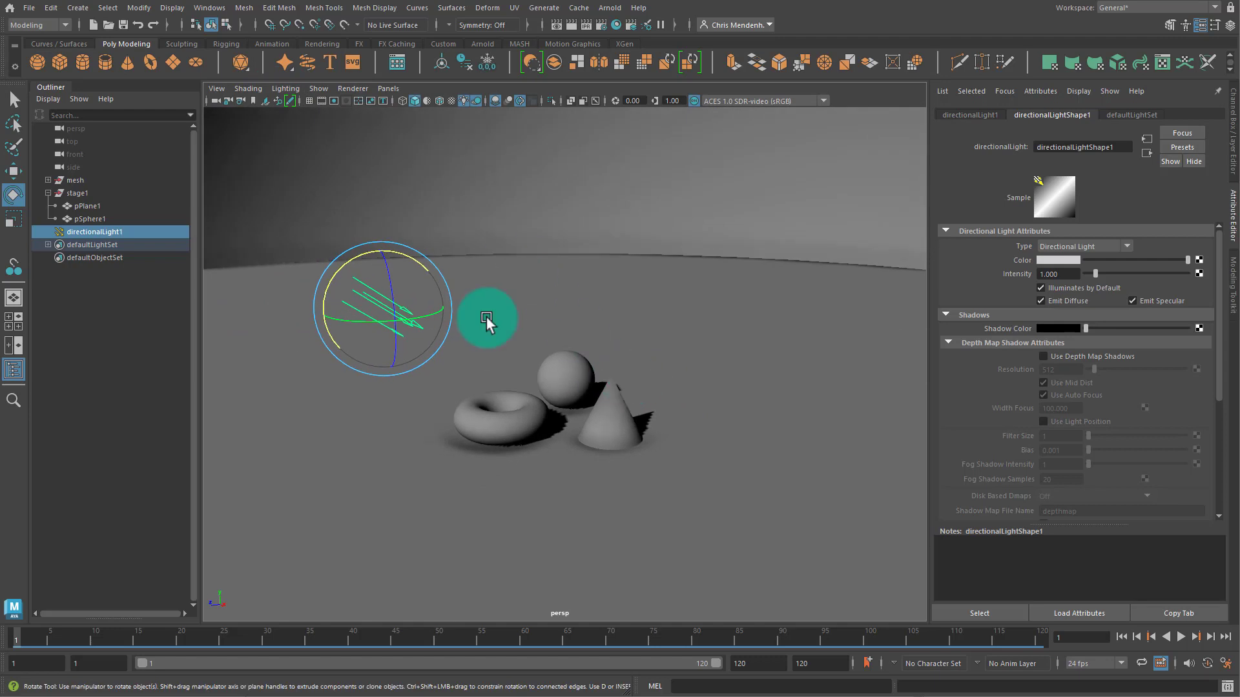
pyautogui.press('f')
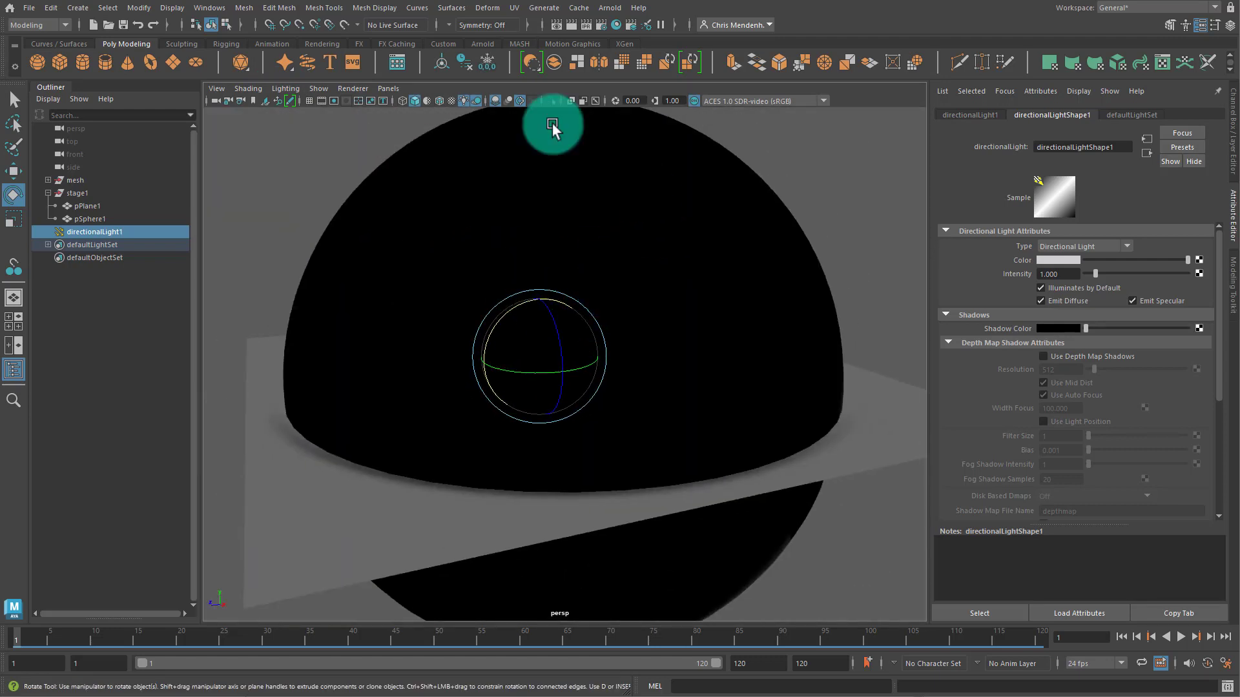
pyautogui.keyDown('alt'); pyautogui.moveTo(552, 126); pyautogui.dragTo(709, 410); pyautogui.keyUp('alt')
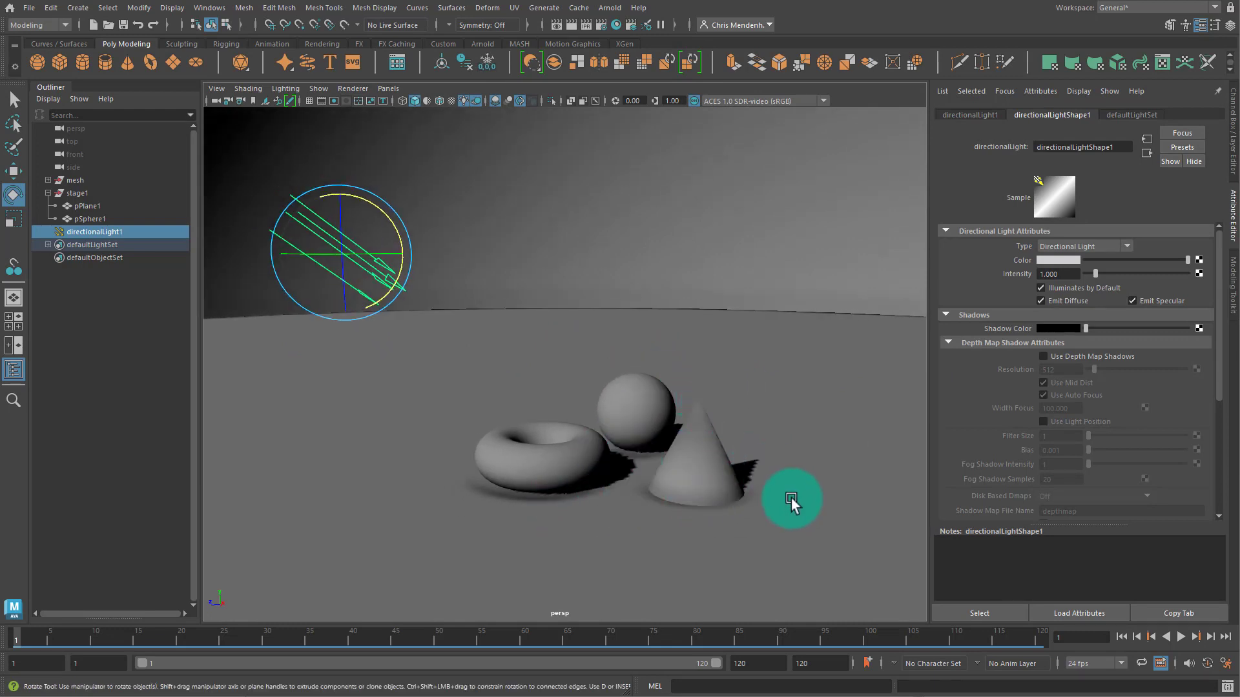
pyautogui.keyDown('alt'); pyautogui.moveTo(791, 499); pyautogui.dragTo(727, 446); pyautogui.keyUp('alt')
pyautogui.click(960, 288)
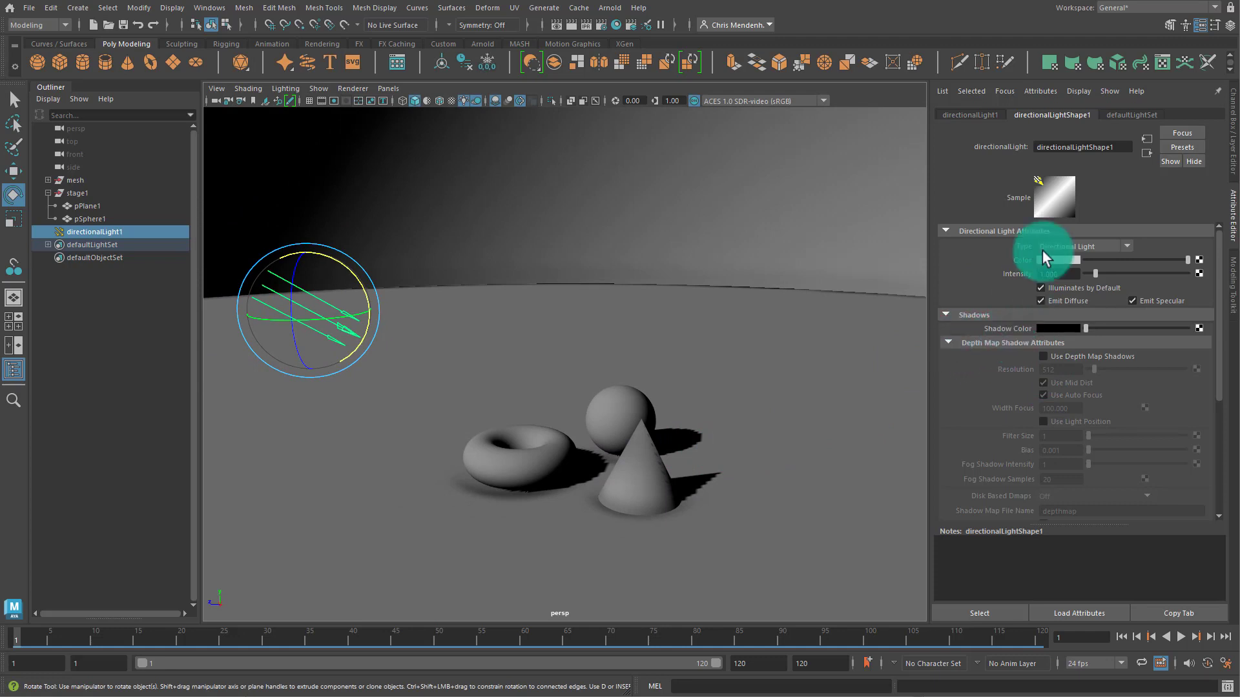
pyautogui.moveTo(342, 302)
pyautogui.mouseDown()
pyautogui.moveTo(327, 311)
pyautogui.moveTo(347, 316)
pyautogui.mouseUp()
pyautogui.click(1080, 143)
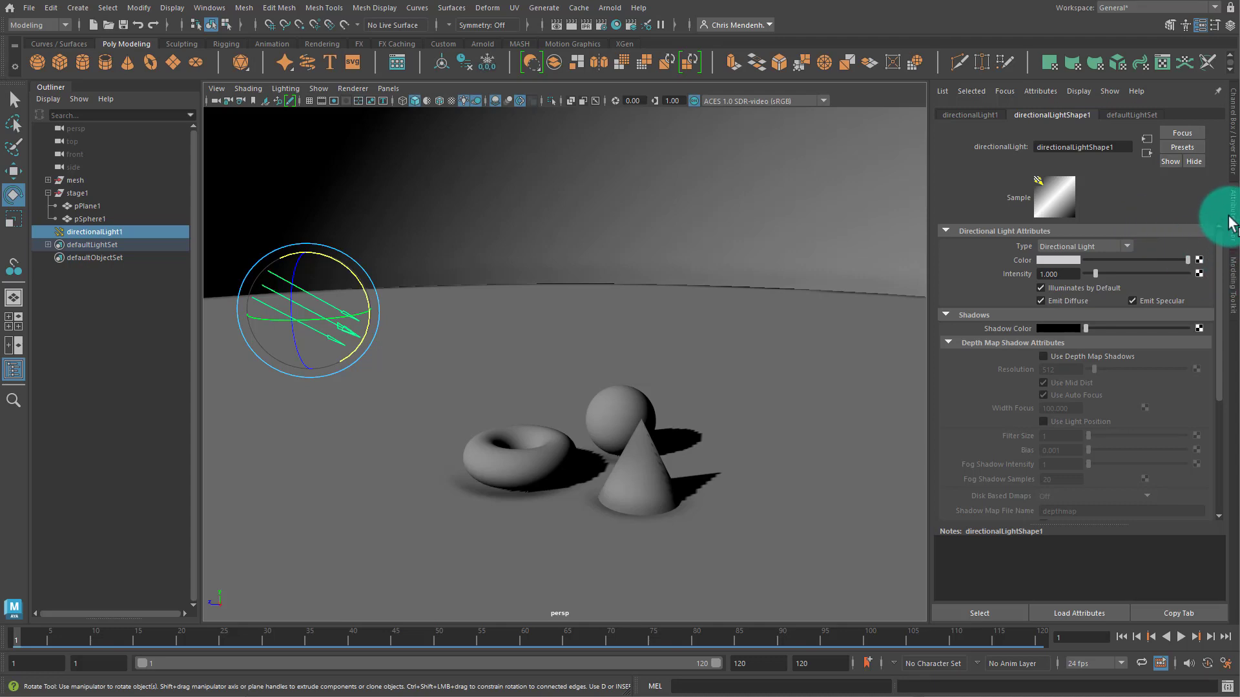
pyautogui.click(1090, 320)
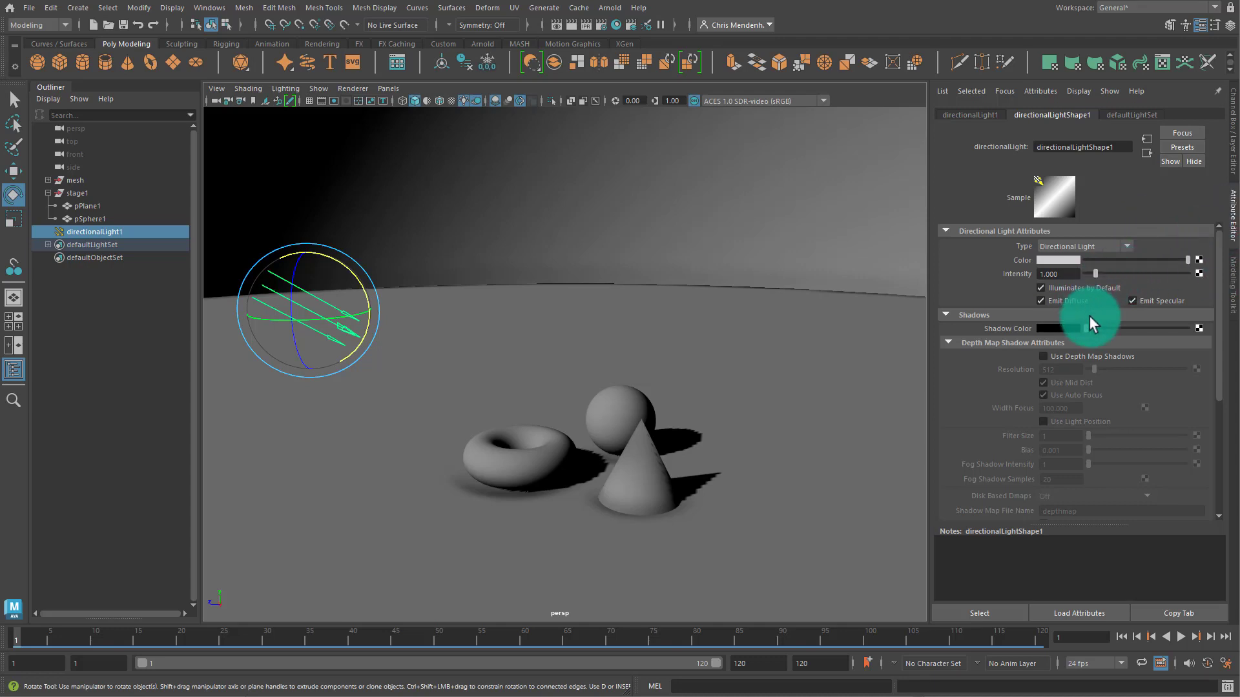
pyautogui.click(1042, 357)
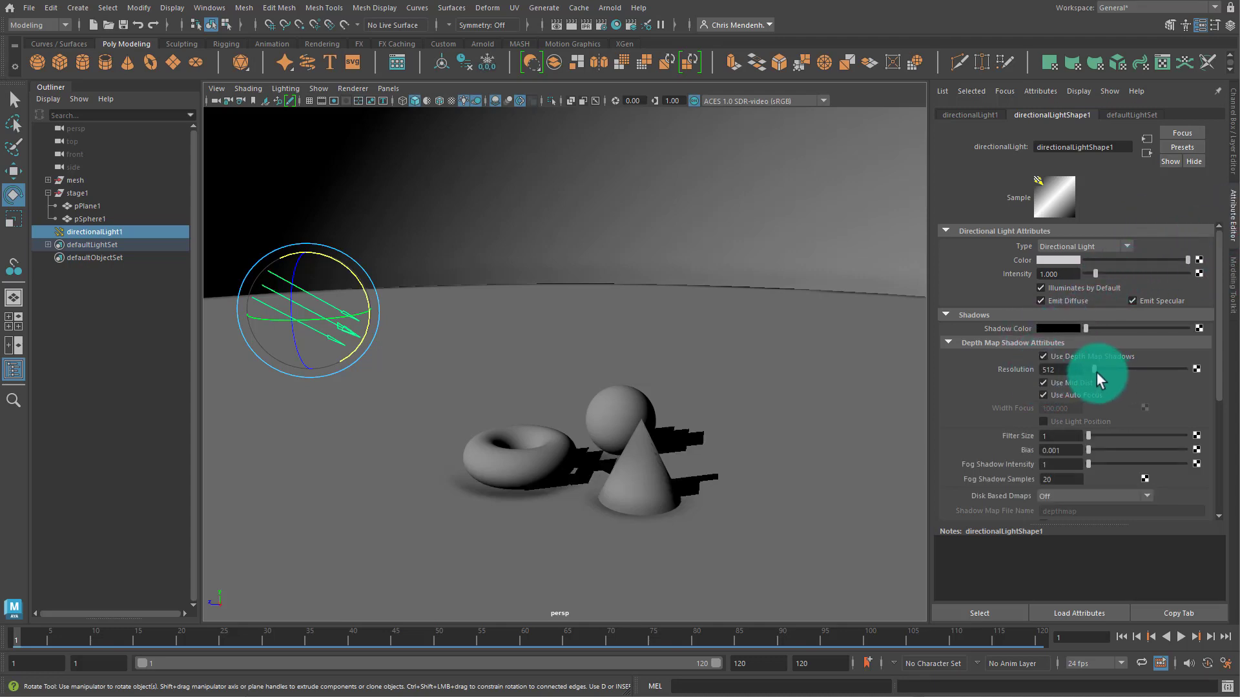
pyautogui.moveTo(1096, 372); pyautogui.dragTo(1230, 375)
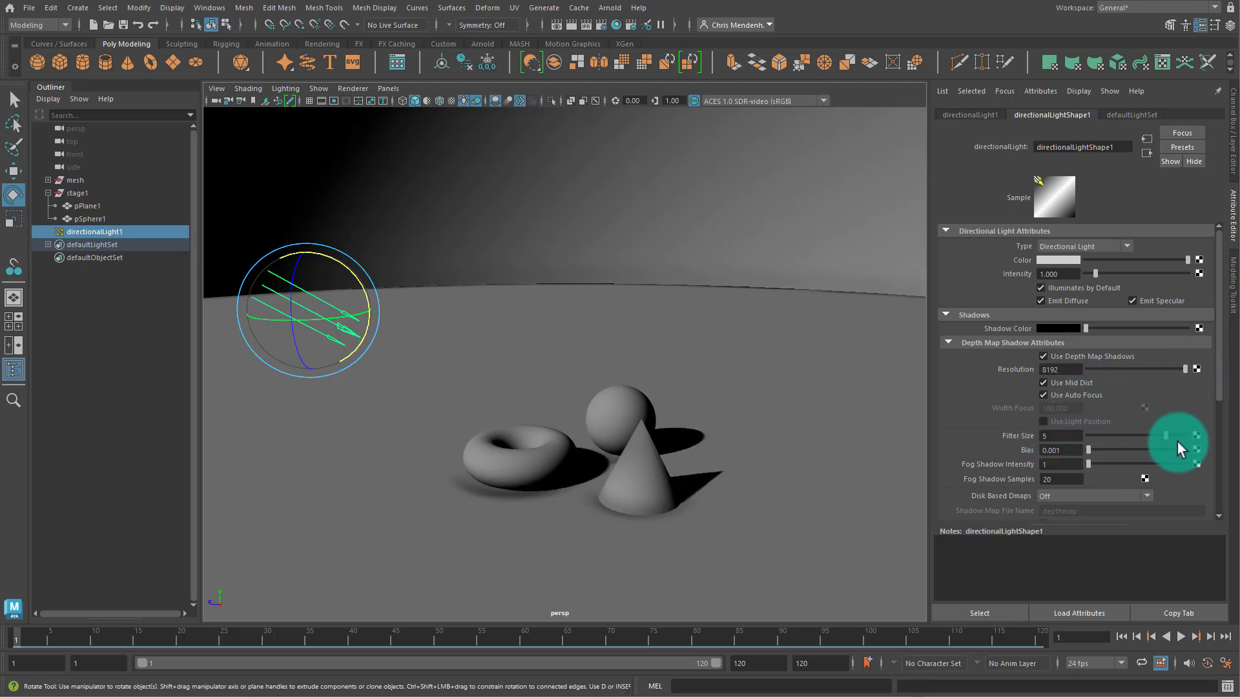
# Soften the directional light's depth map shadows with a filter size of 6 and inspect them around the primitives.
pyautogui.scroll(10, 697, 465)
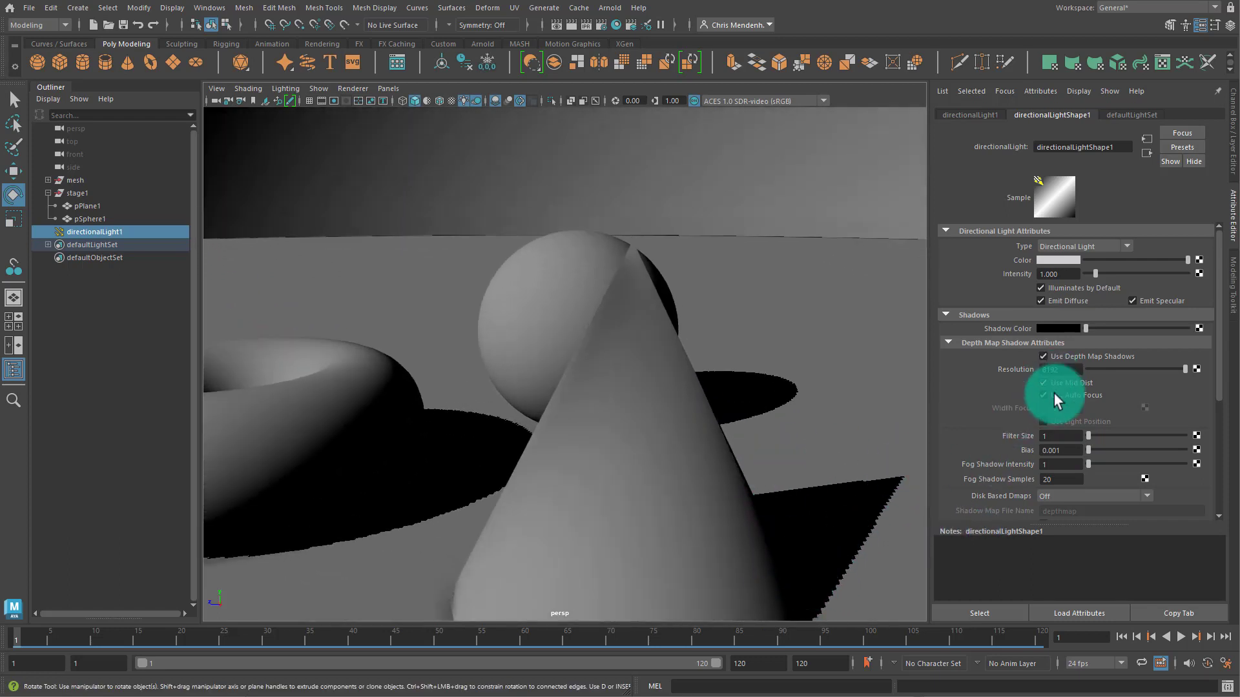
pyautogui.moveTo(1090, 435); pyautogui.dragTo(1184, 443)
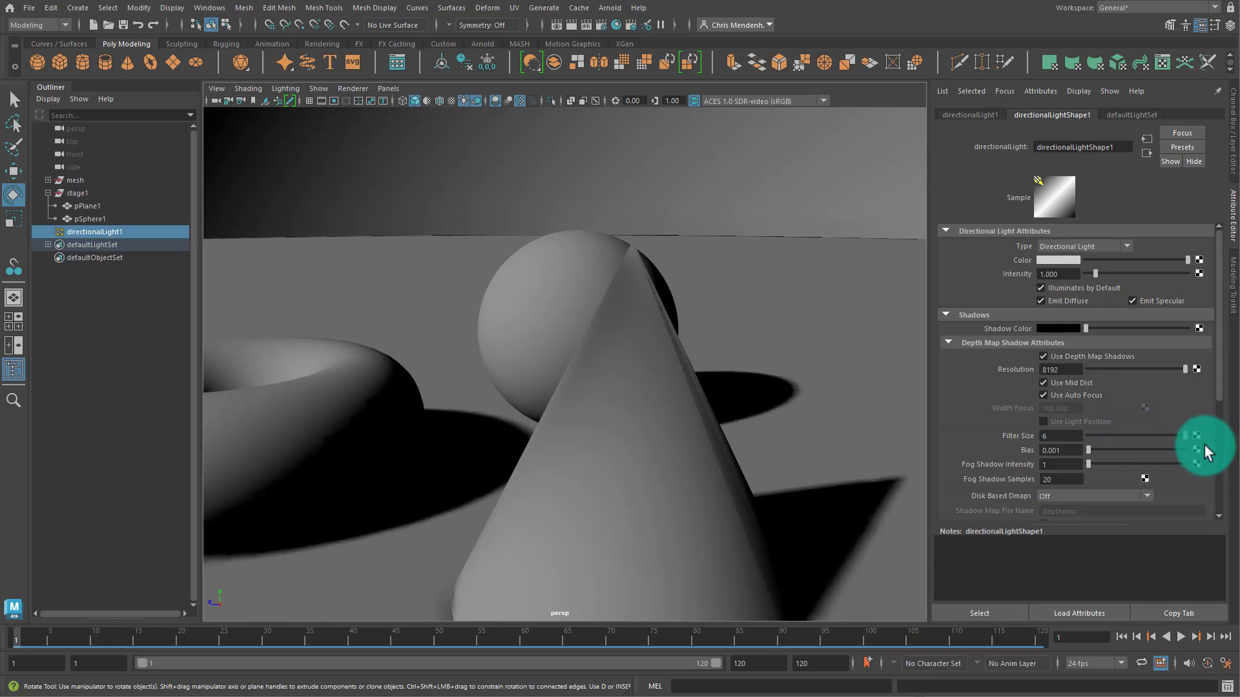
pyautogui.keyDown('alt'); pyautogui.moveTo(751, 405); pyautogui.dragTo(412, 370, button='right'); pyautogui.keyUp('alt')
pyautogui.keyDown('alt'); pyautogui.moveTo(412, 370); pyautogui.dragTo(475, 586); pyautogui.keyUp('alt')
pyautogui.moveTo(390, 646); pyautogui.dragTo(447, 595)
pyautogui.keyDown('alt'); pyautogui.moveTo(489, 458); pyautogui.dragTo(562, 455); pyautogui.keyUp('alt')
# Rename the directional light as keyLight and rotate it to about -45.5° X, 19.3° Y and -27° Z.
pyautogui.doubleClick(93, 231)
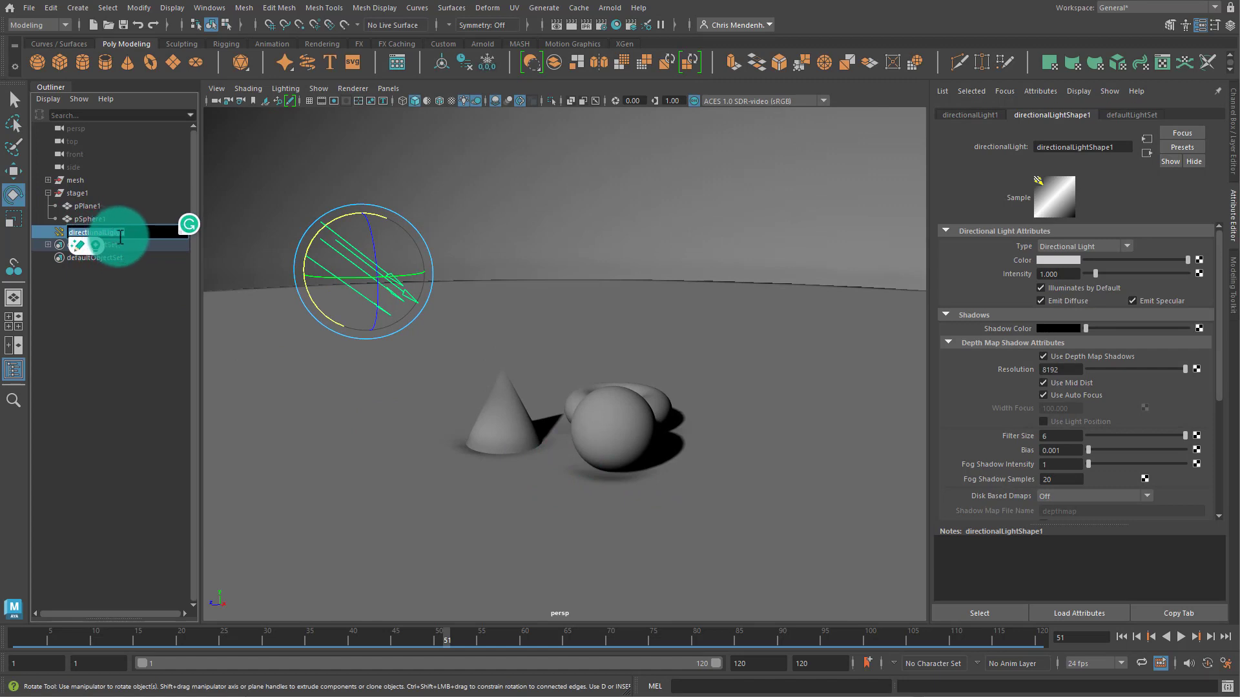
pyautogui.write('keyLight')
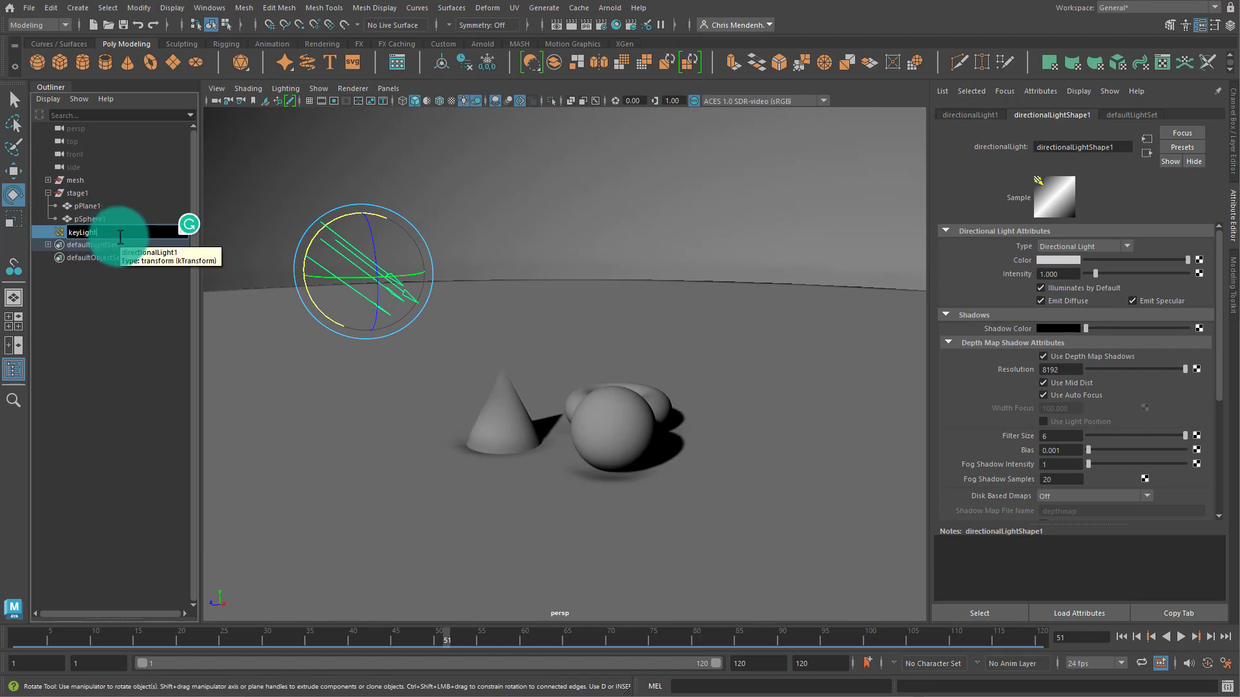
pyautogui.press('Return')
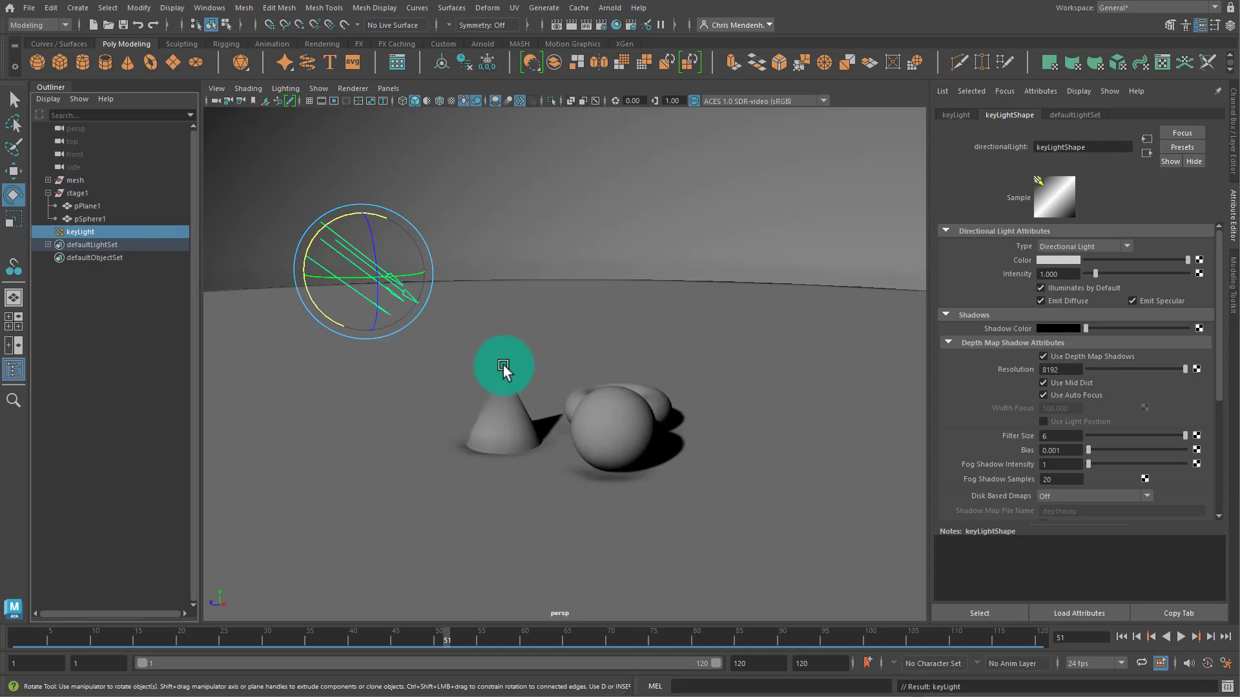
pyautogui.moveTo(320, 234); pyautogui.dragTo(362, 277)
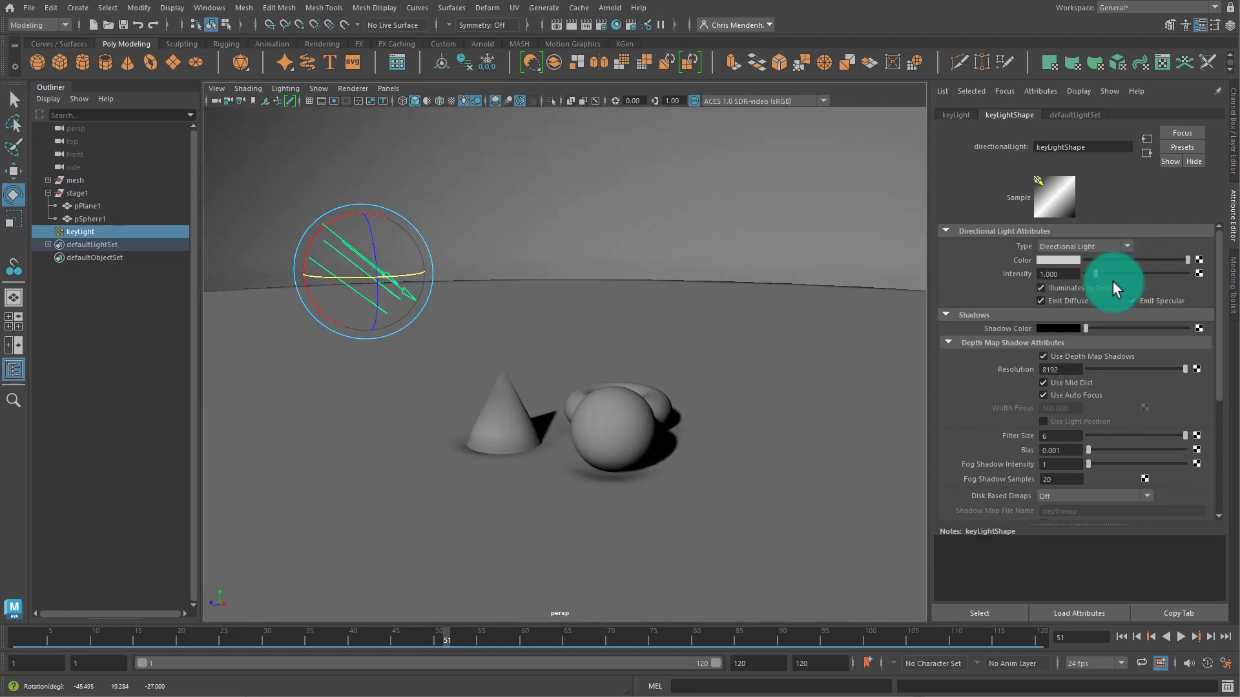
# Try a much higher intensity on the key light, and set it back to 1.
pyautogui.moveTo(1091, 277); pyautogui.dragTo(1176, 268)
pyautogui.click(1056, 276)
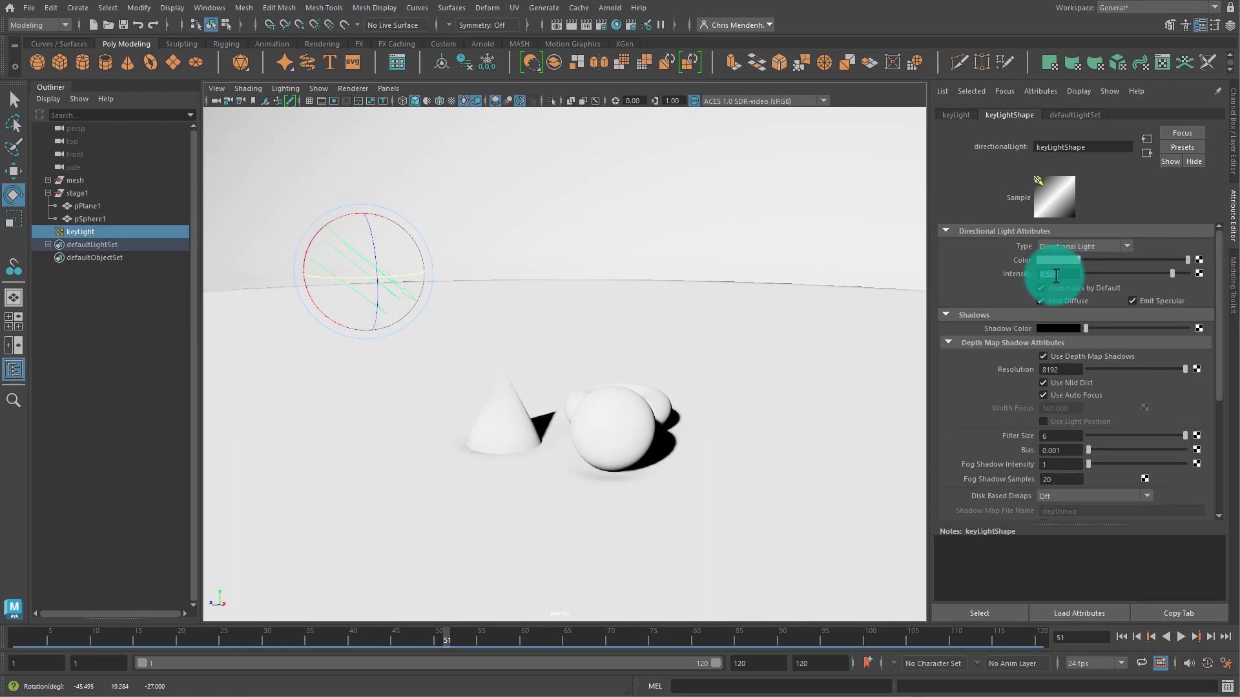
pyautogui.write('1')
pyautogui.press('Return')
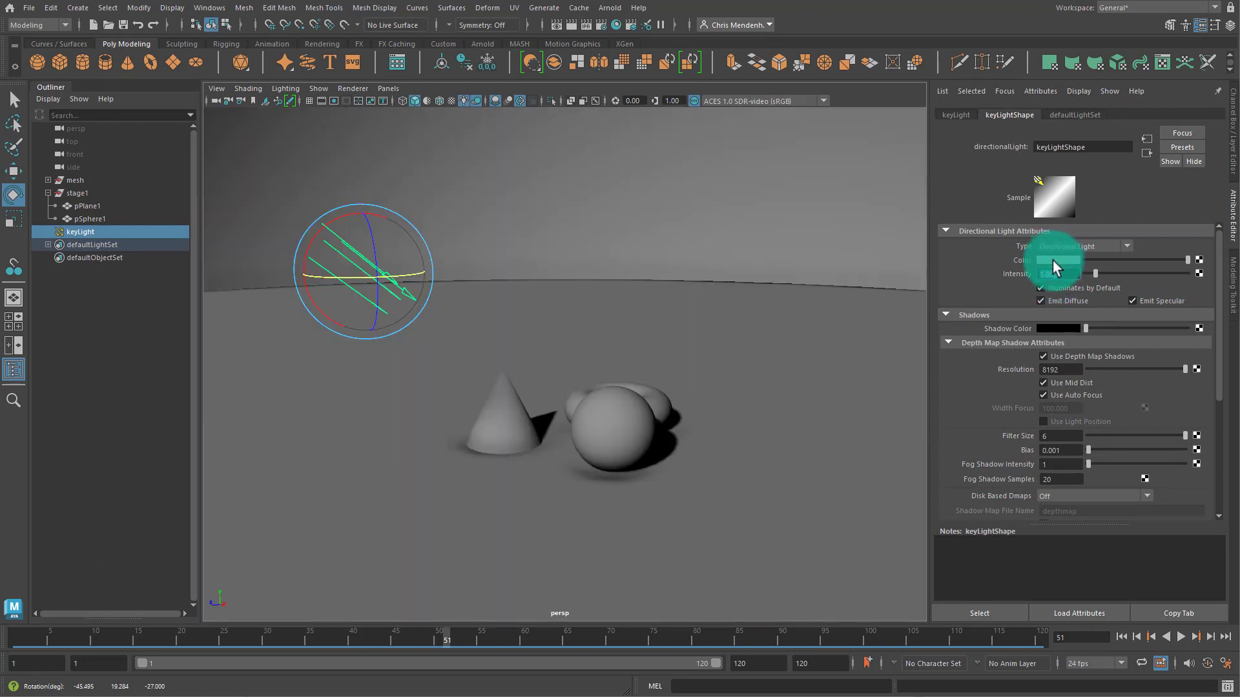
# Tint the key light a warm beige with hue about 37.3, saturation 0.294 and value 0.814.
pyautogui.click(1052, 261)
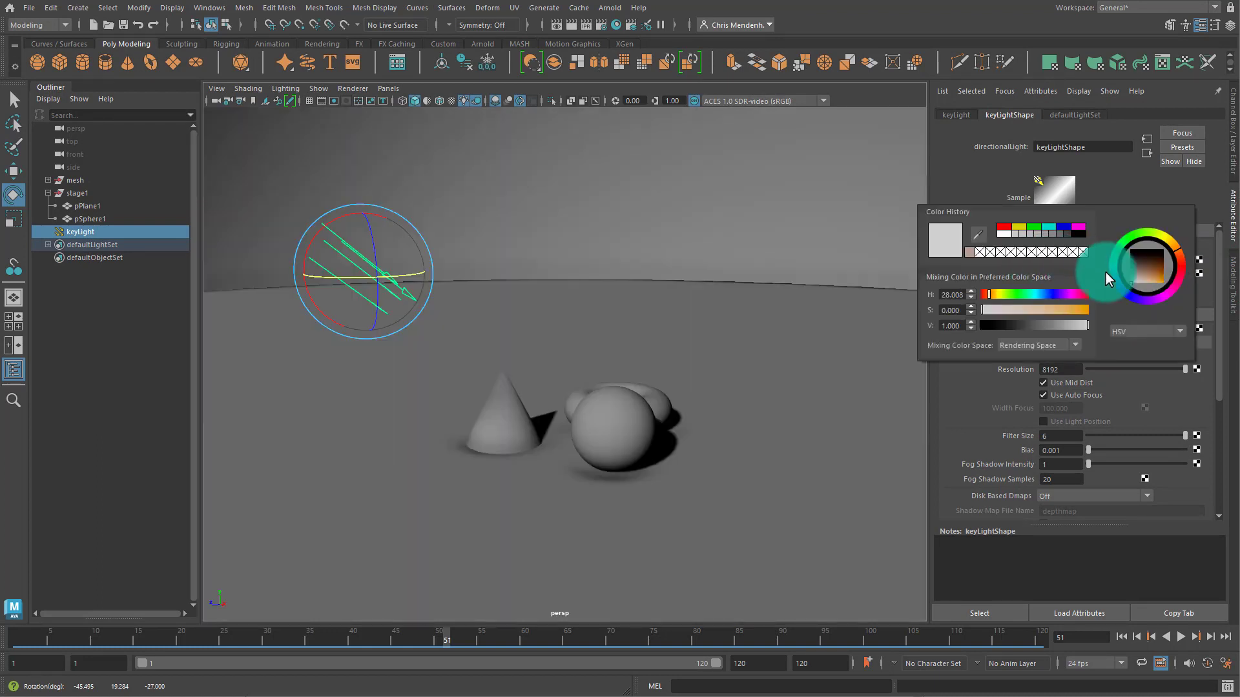
pyautogui.click(1065, 310)
pyautogui.moveTo(1085, 309); pyautogui.dragTo(1026, 314)
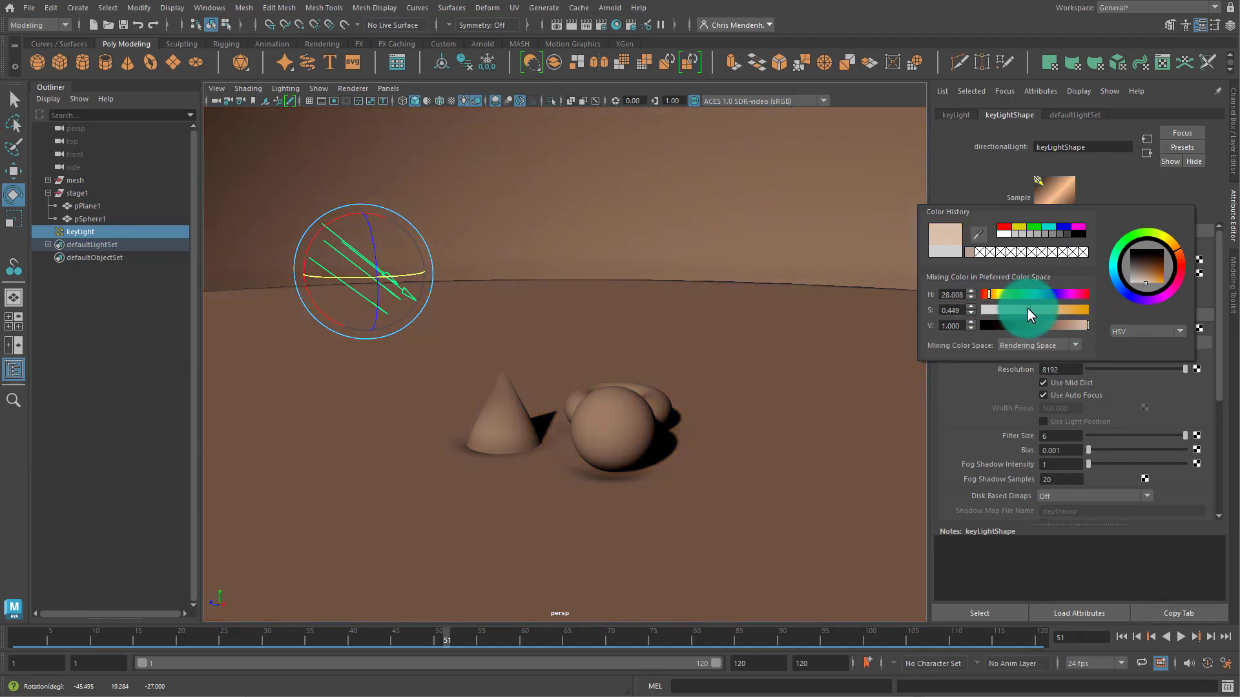
pyautogui.moveTo(1161, 280); pyautogui.dragTo(1183, 266)
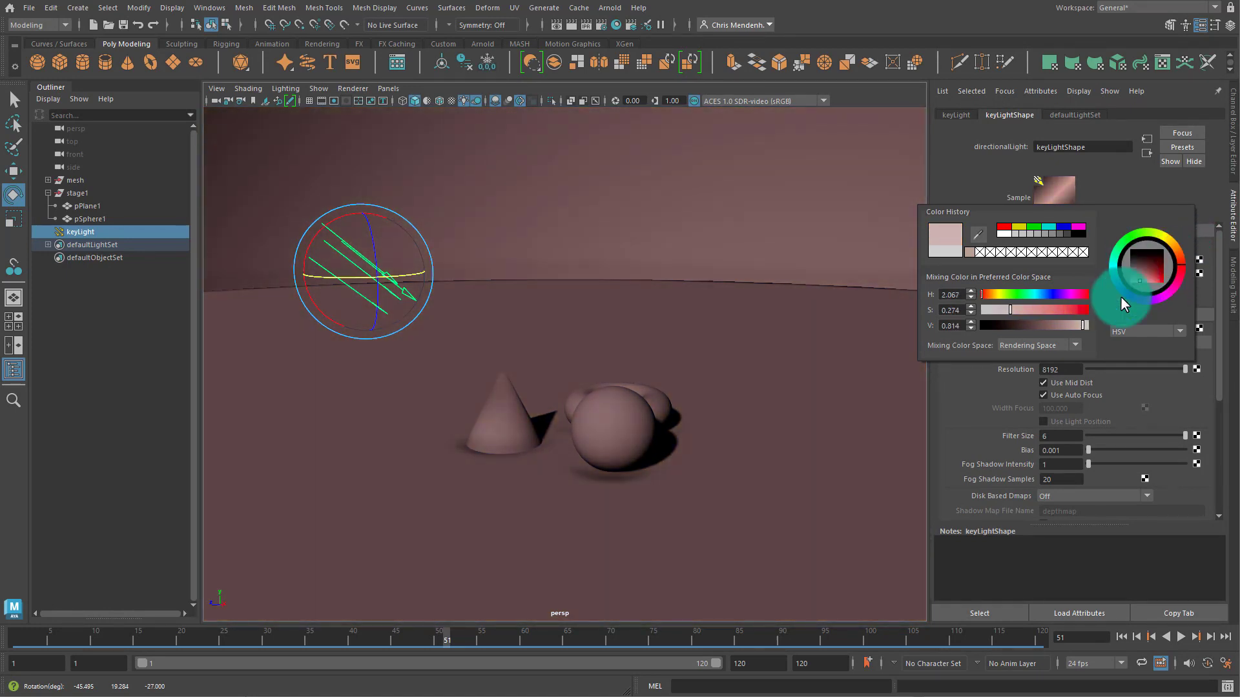
pyautogui.moveTo(1121, 297)
pyautogui.mouseDown()
pyautogui.moveTo(1114, 285)
pyautogui.moveTo(1125, 285)
pyautogui.mouseUp()
pyautogui.moveTo(1175, 255); pyautogui.dragTo(1139, 279)
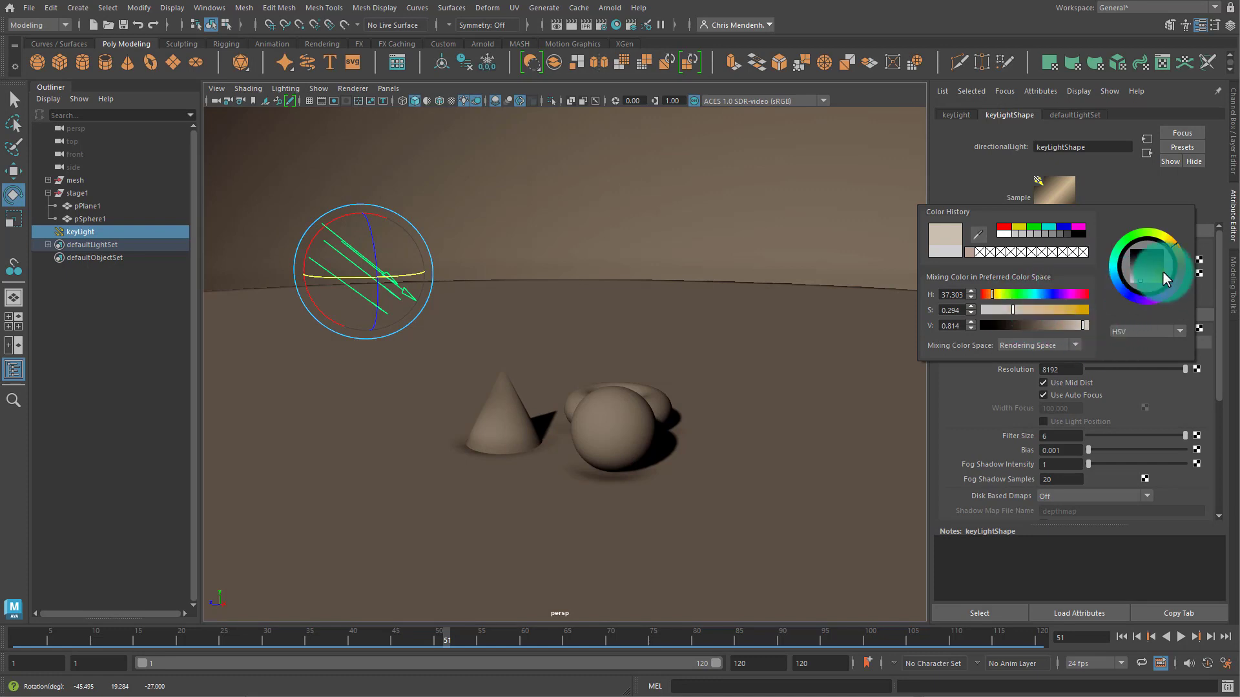
pyautogui.click(1134, 188)
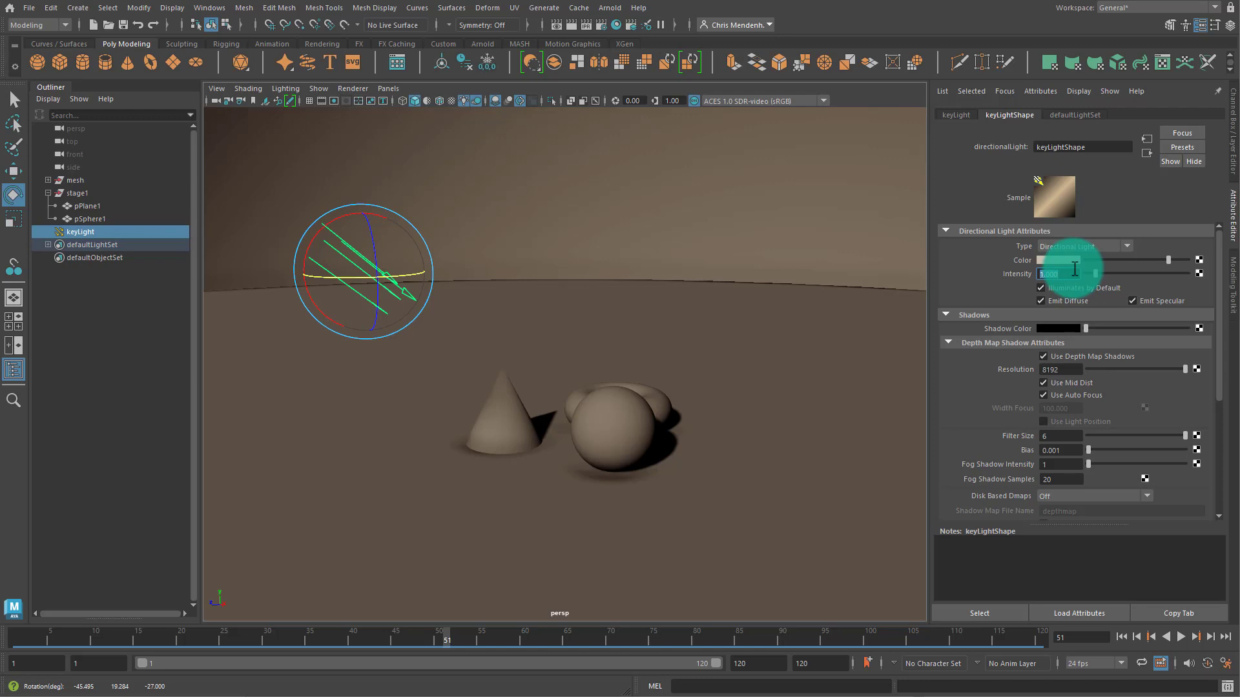
# Set the key light's intensity to 2 and inspect the lighting on the primitives.
pyautogui.write('2')
pyautogui.press('Return')
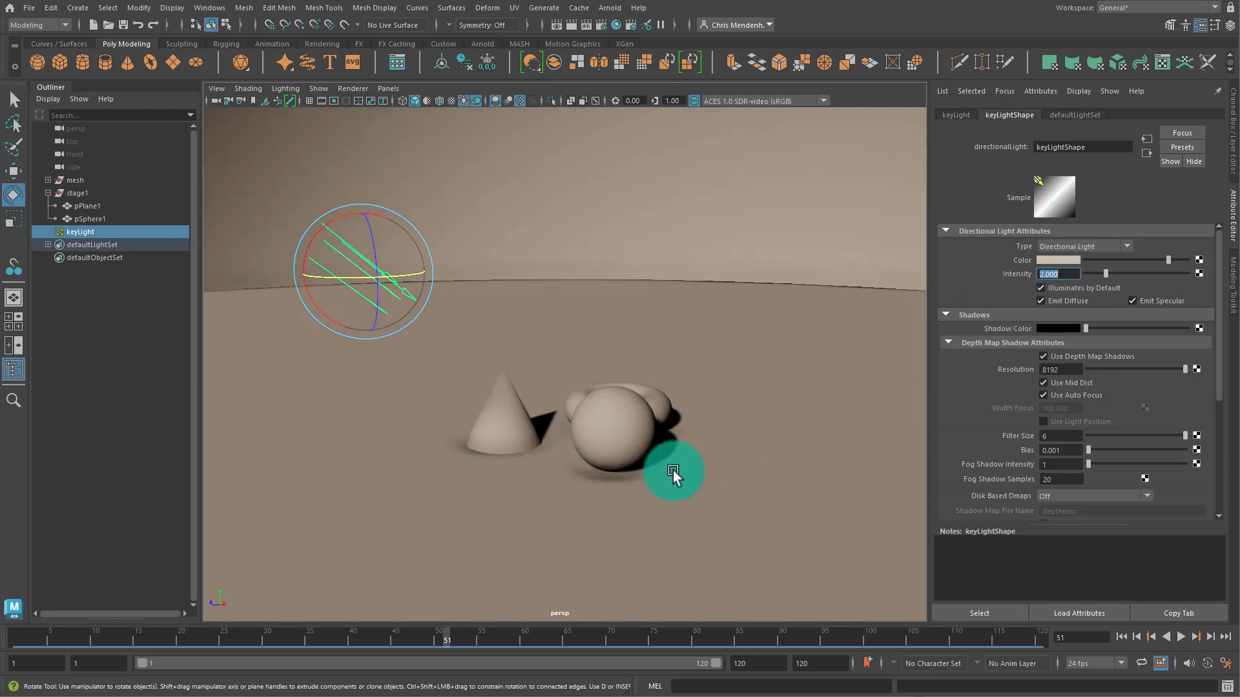
pyautogui.moveTo(629, 479)
pyautogui.keyDown('alt'); pyautogui.mouseDown()
pyautogui.moveTo(646, 468)
pyautogui.moveTo(609, 468)
pyautogui.moveTo(666, 475)
pyautogui.moveTo(623, 466)
pyautogui.mouseUp(); pyautogui.keyUp('alt')
pyautogui.keyDown('alt'); pyautogui.moveTo(649, 431); pyautogui.dragTo(698, 457, button='middle'); pyautogui.keyUp('alt')
pyautogui.keyDown('alt'); pyautogui.moveTo(697, 457); pyautogui.dragTo(643, 445, button='right'); pyautogui.keyUp('alt')
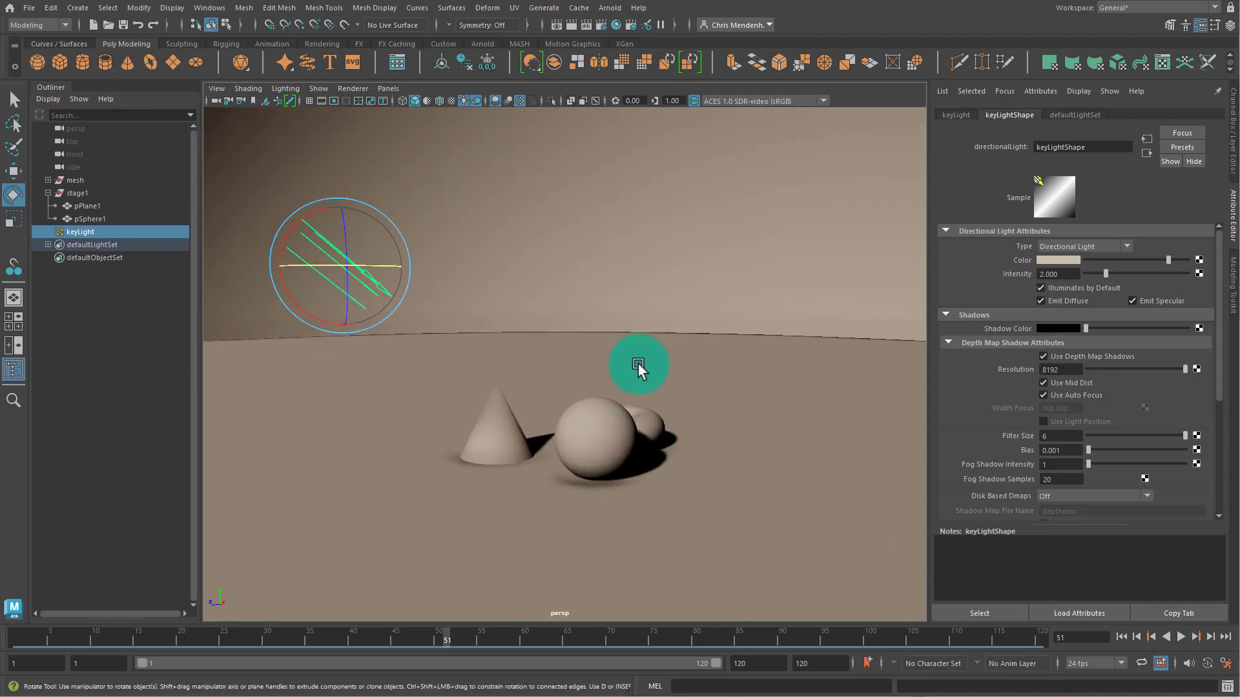
# Collapse the stage1 group, create a second directional light, and move it up and to the side of the primitives opposite keyLight.
pyautogui.click(48, 192)
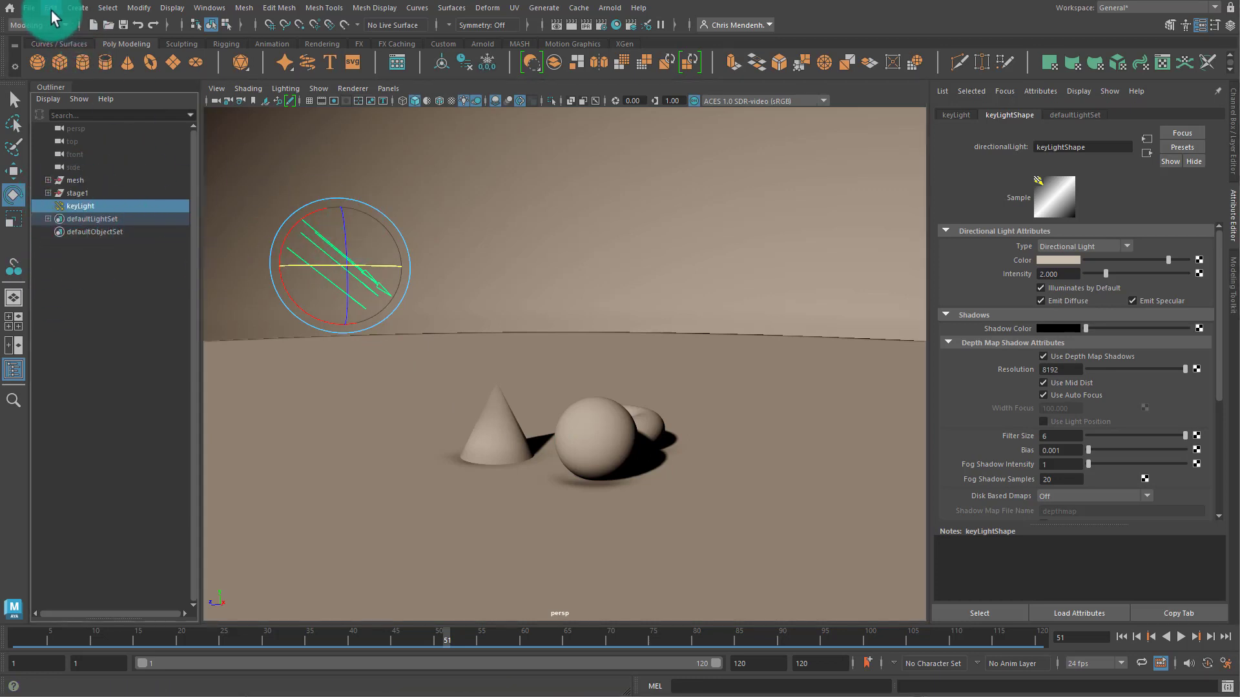
pyautogui.click(71, 8)
pyautogui.moveTo(108, 81)
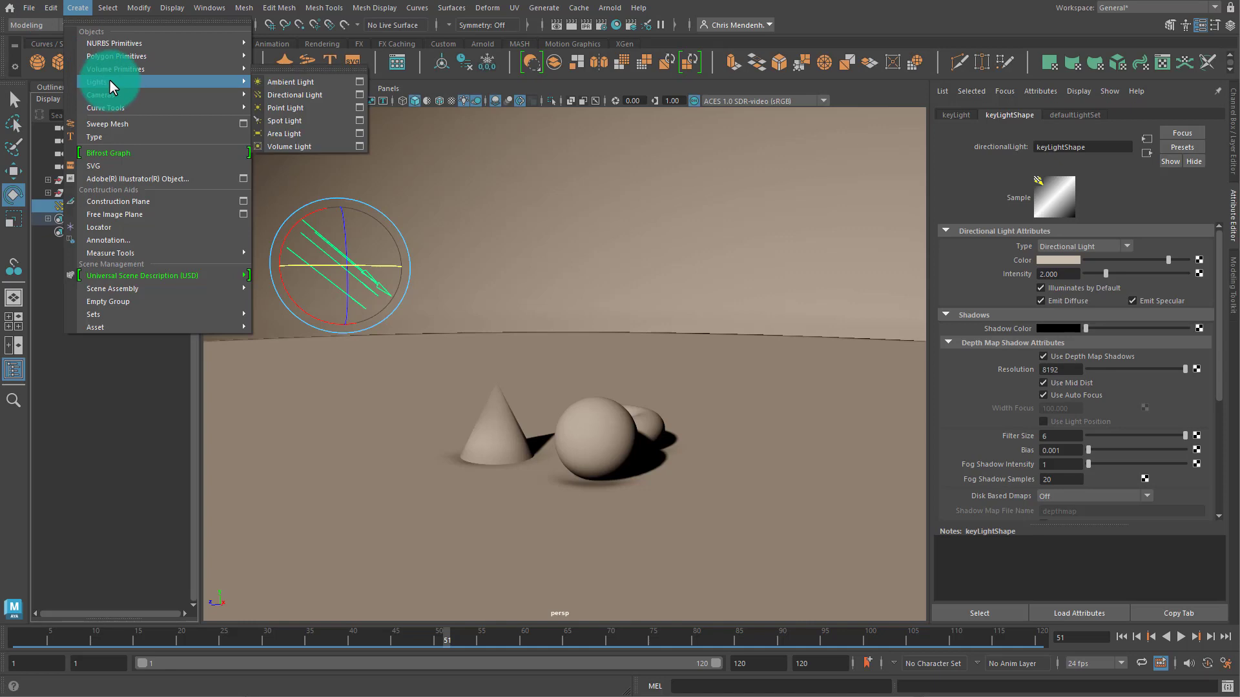
pyautogui.click(295, 94)
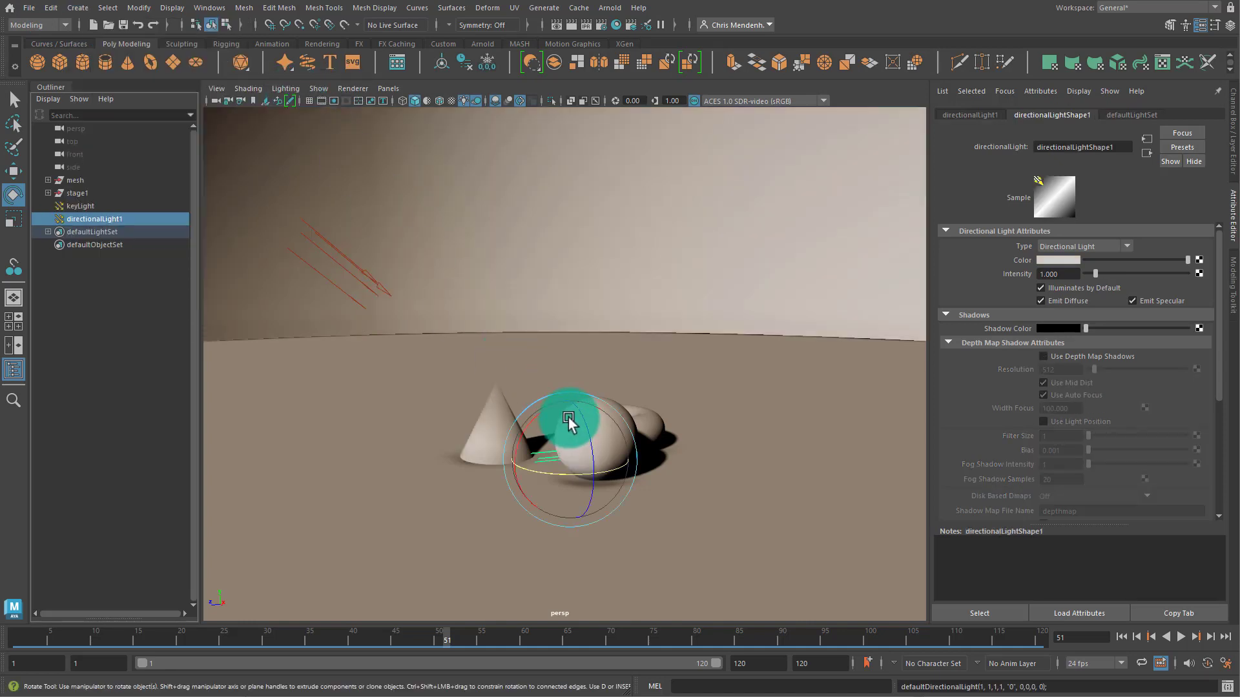
pyautogui.press('w')
pyautogui.moveTo(573, 379); pyautogui.dragTo(552, 340)
pyautogui.keyDown('alt'); pyautogui.moveTo(567, 384); pyautogui.dragTo(597, 394); pyautogui.keyUp('alt')
pyautogui.scroll(-3, 598, 393)
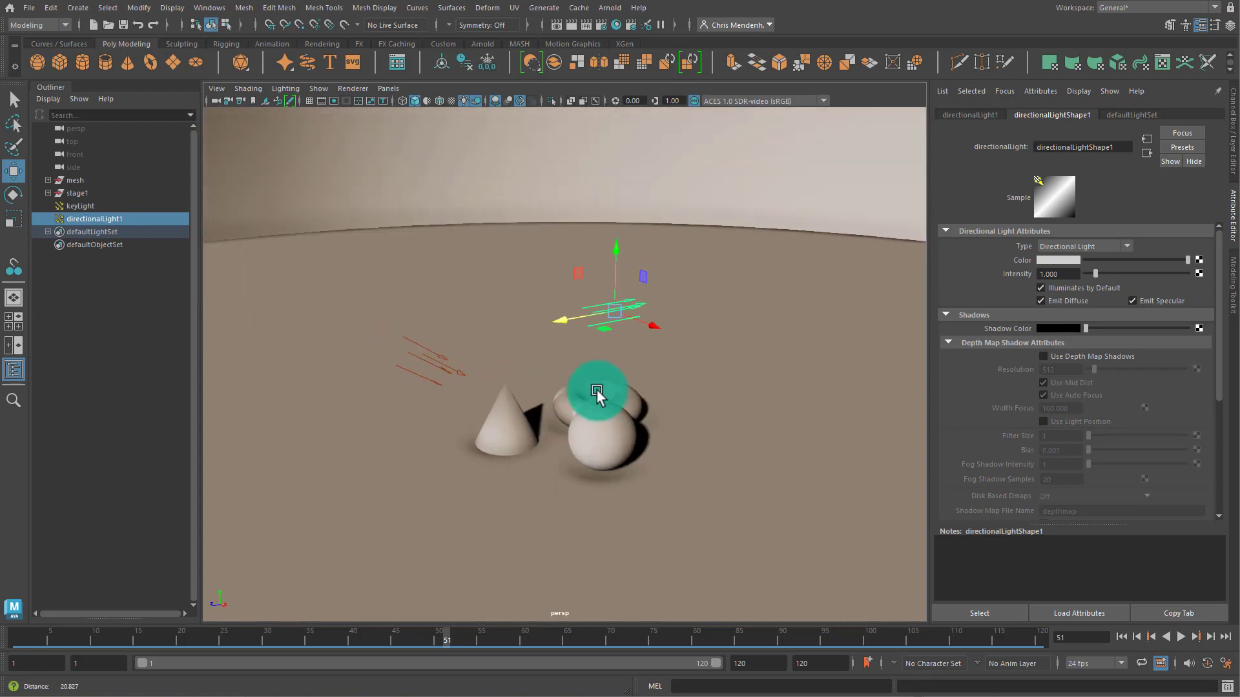
pyautogui.moveTo(642, 339); pyautogui.dragTo(691, 320)
# Rotate the second directional light to about -9.1° X, 116.3° Y and 13° Z and reposition it low beside the primitives, facing them.
pyautogui.press('e')
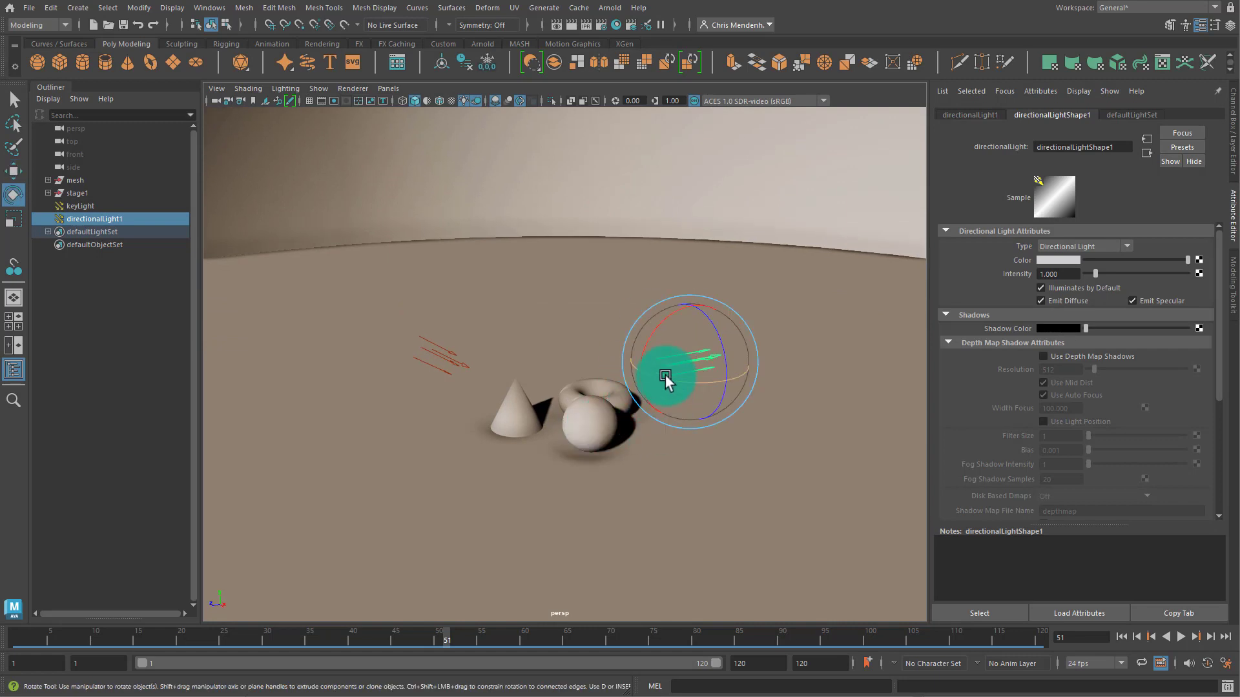
pyautogui.moveTo(665, 380); pyautogui.dragTo(671, 481)
pyautogui.press('w')
pyautogui.moveTo(742, 415); pyautogui.dragTo(789, 482)
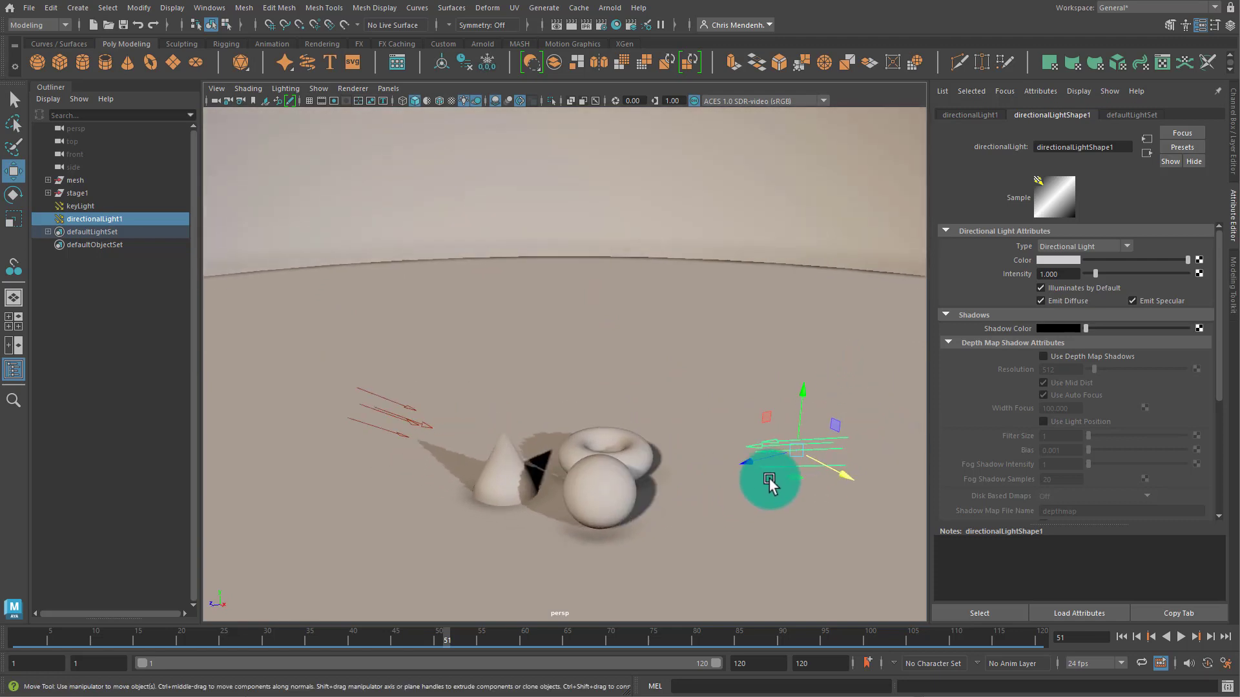
pyautogui.press('e')
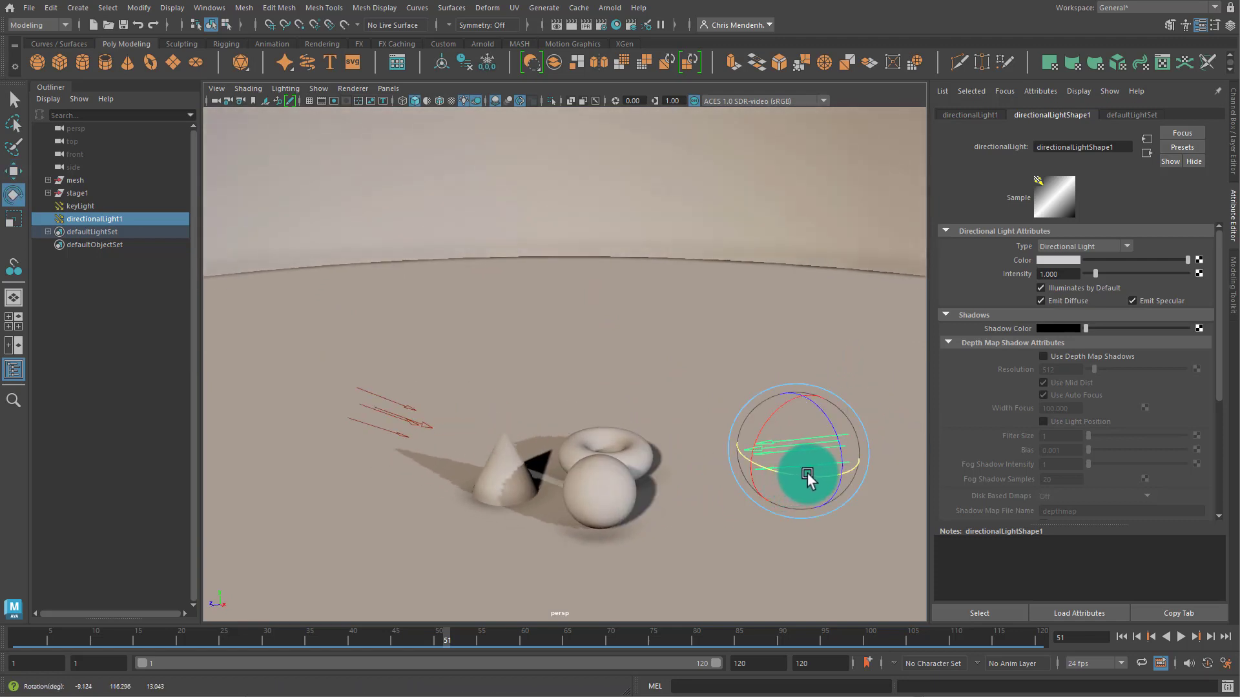
pyautogui.press('w')
pyautogui.keyDown('alt'); pyautogui.moveTo(764, 517); pyautogui.dragTo(769, 457); pyautogui.keyUp('alt')
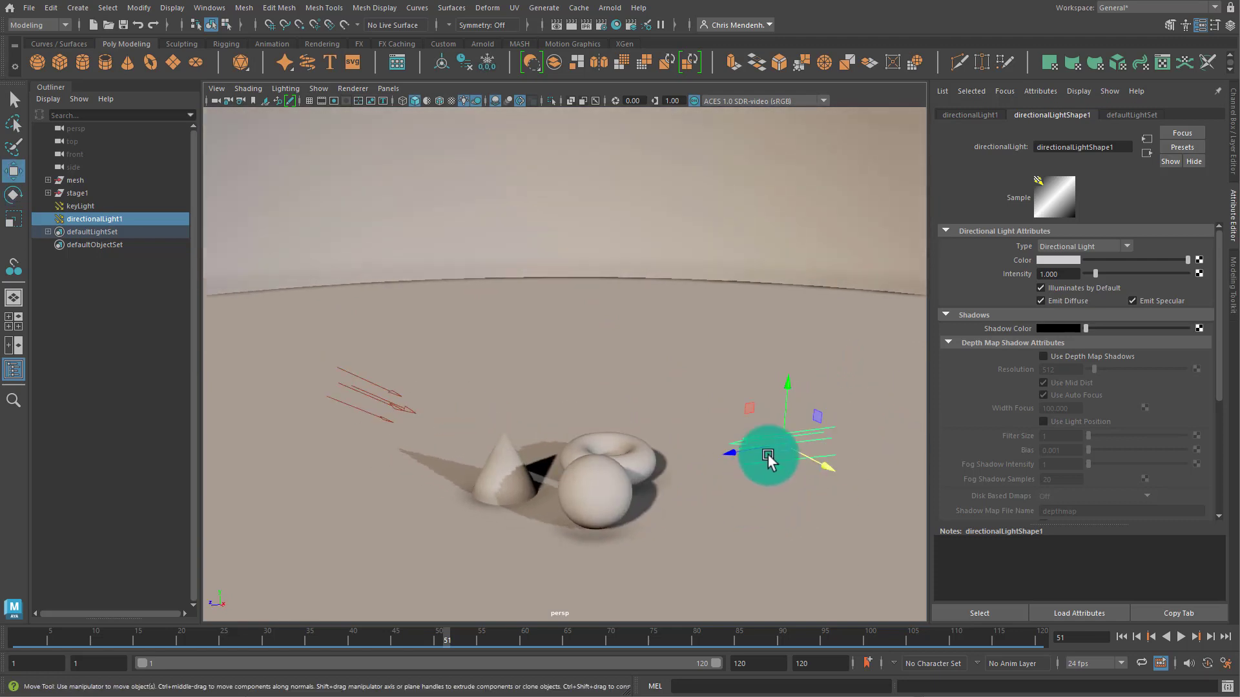
pyautogui.moveTo(789, 385); pyautogui.dragTo(686, 520)
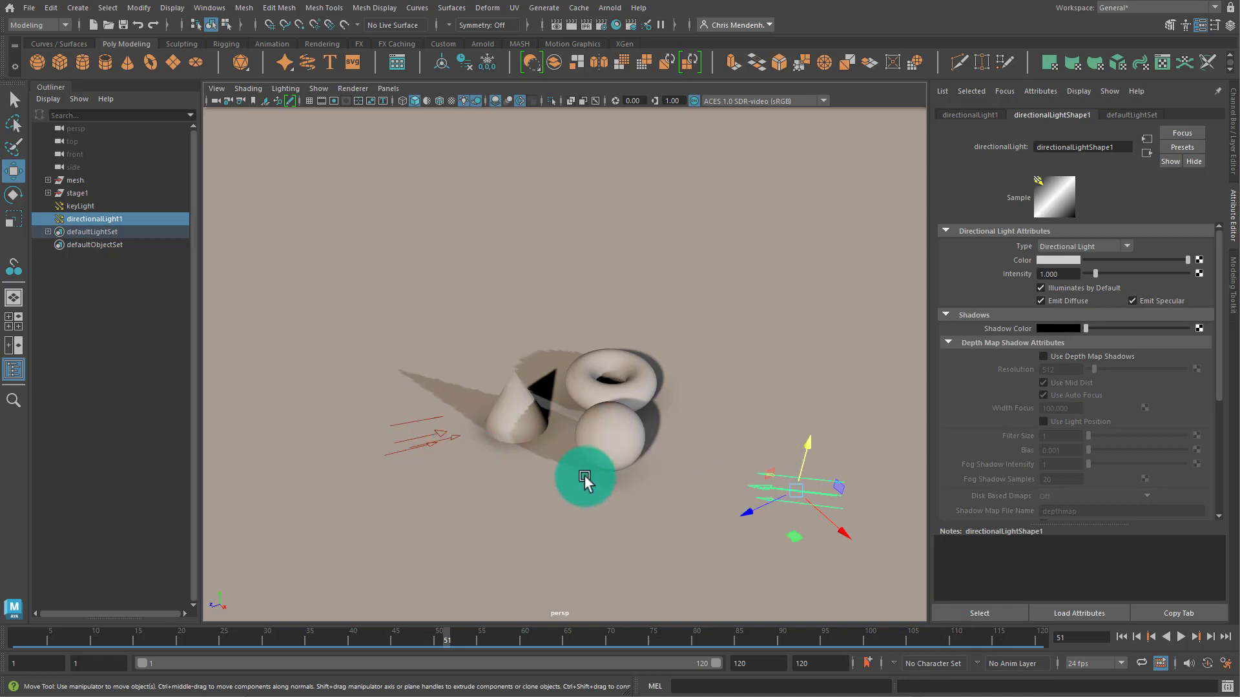
pyautogui.keyDown('alt'); pyautogui.moveTo(584, 478); pyautogui.dragTo(640, 478); pyautogui.keyUp('alt')
# Set the second directional light's intensity to 0.75 and disable its ray trace shadows.
pyautogui.moveTo(1094, 276); pyautogui.dragTo(1066, 279)
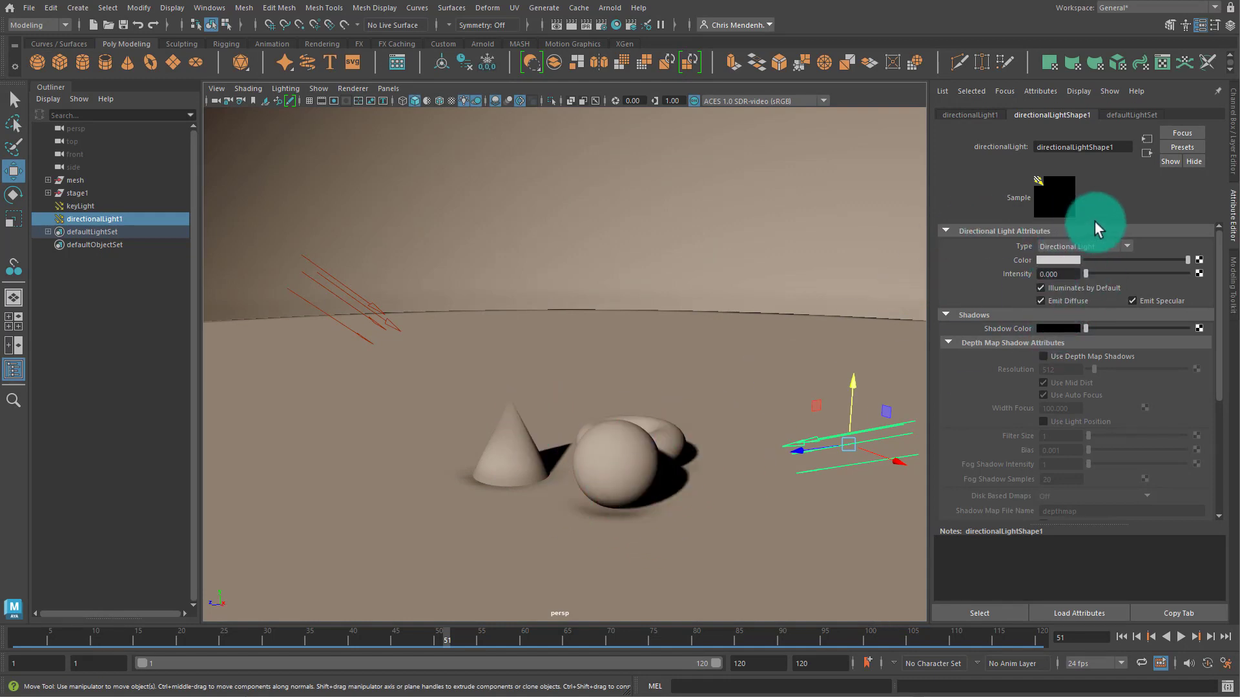
pyautogui.moveTo(1086, 275); pyautogui.dragTo(1094, 275)
pyautogui.click(1066, 274)
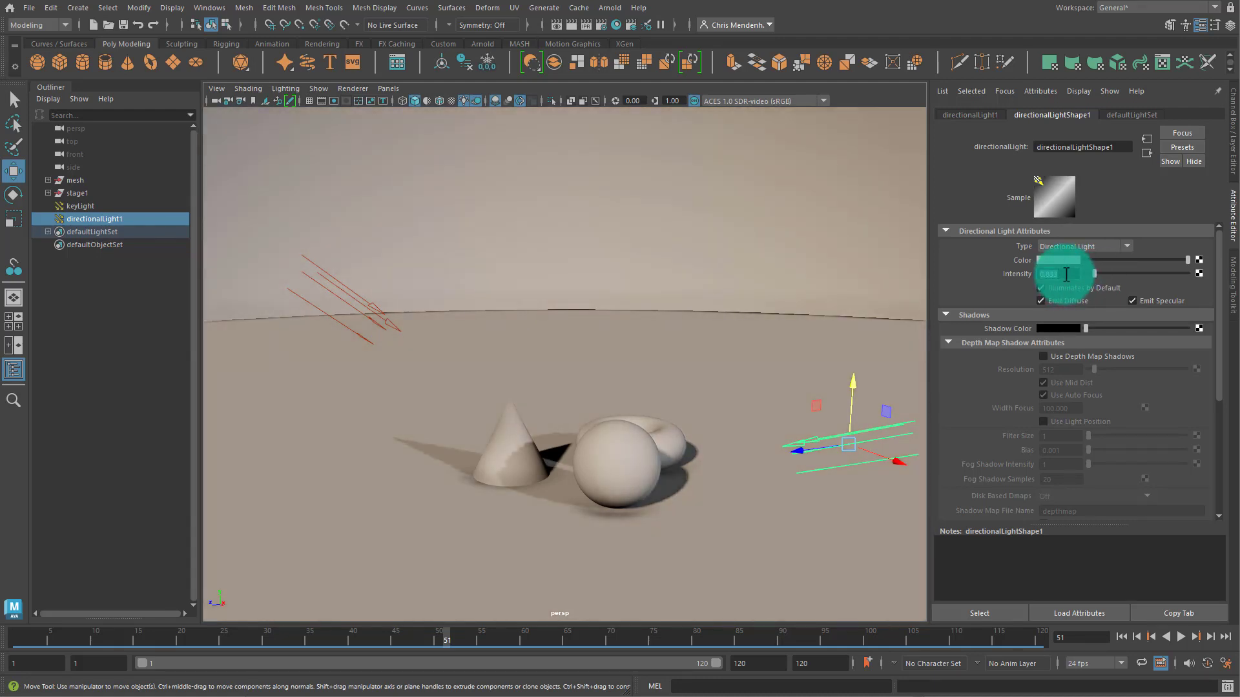
pyautogui.click(592, 421)
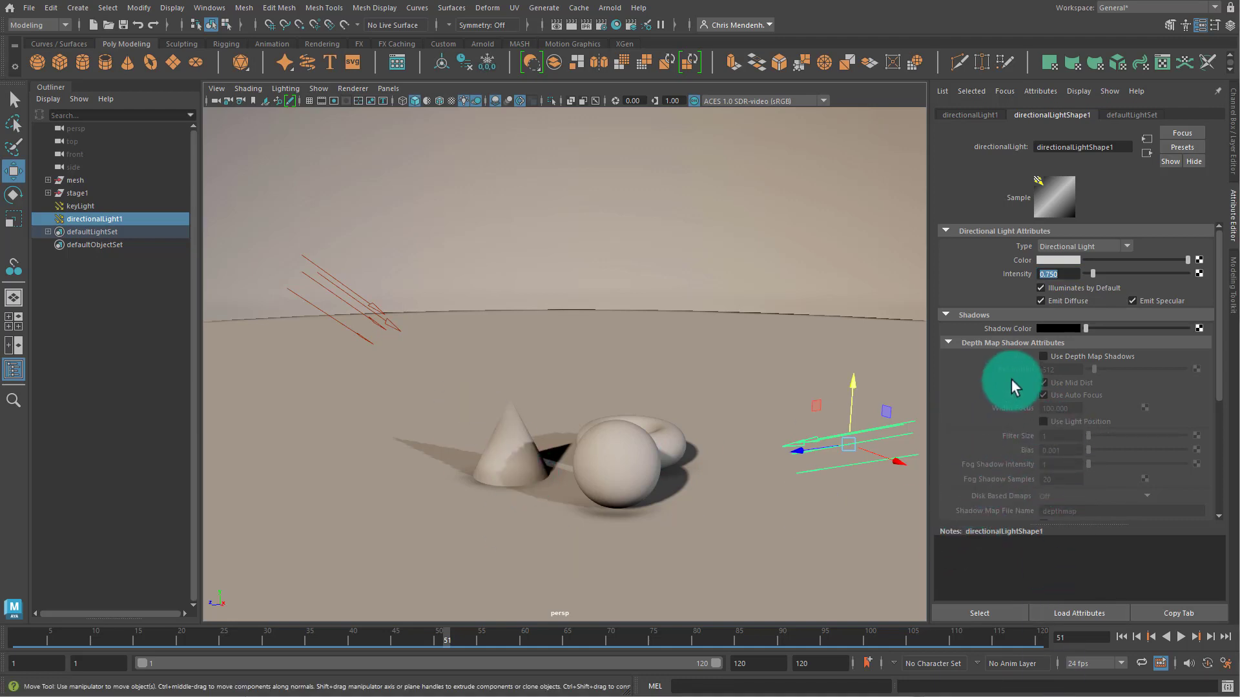
pyautogui.scroll(-5, 1055, 374)
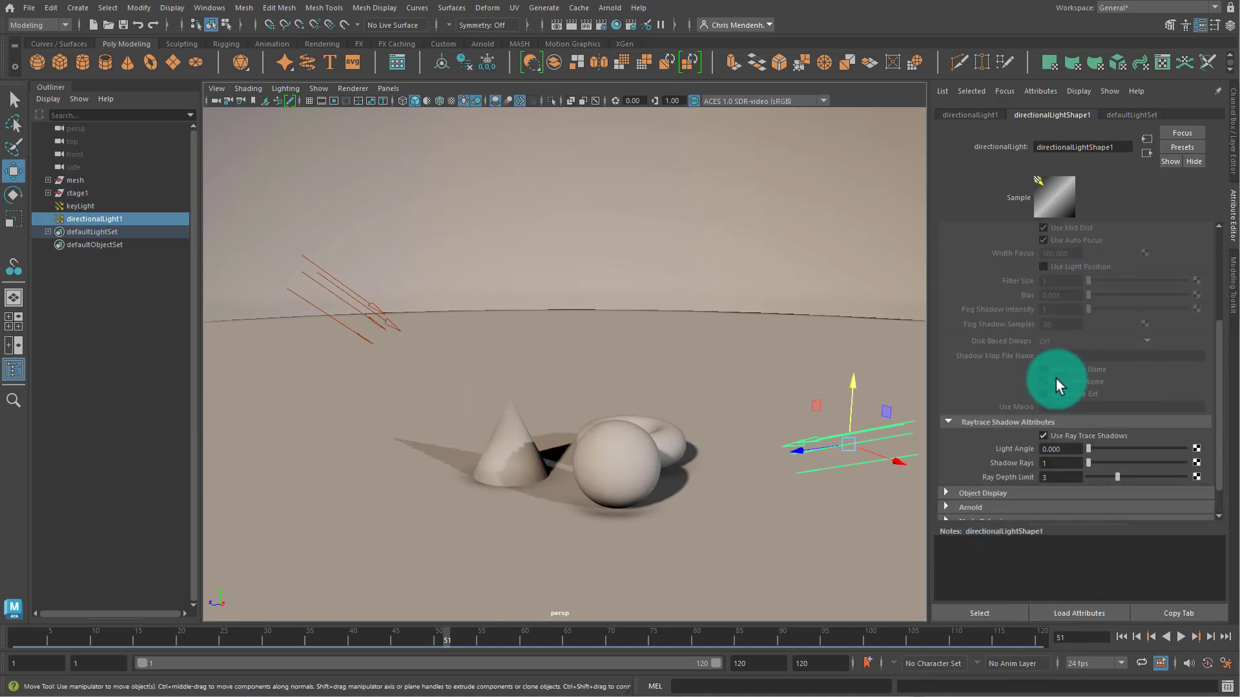
pyautogui.click(1043, 437)
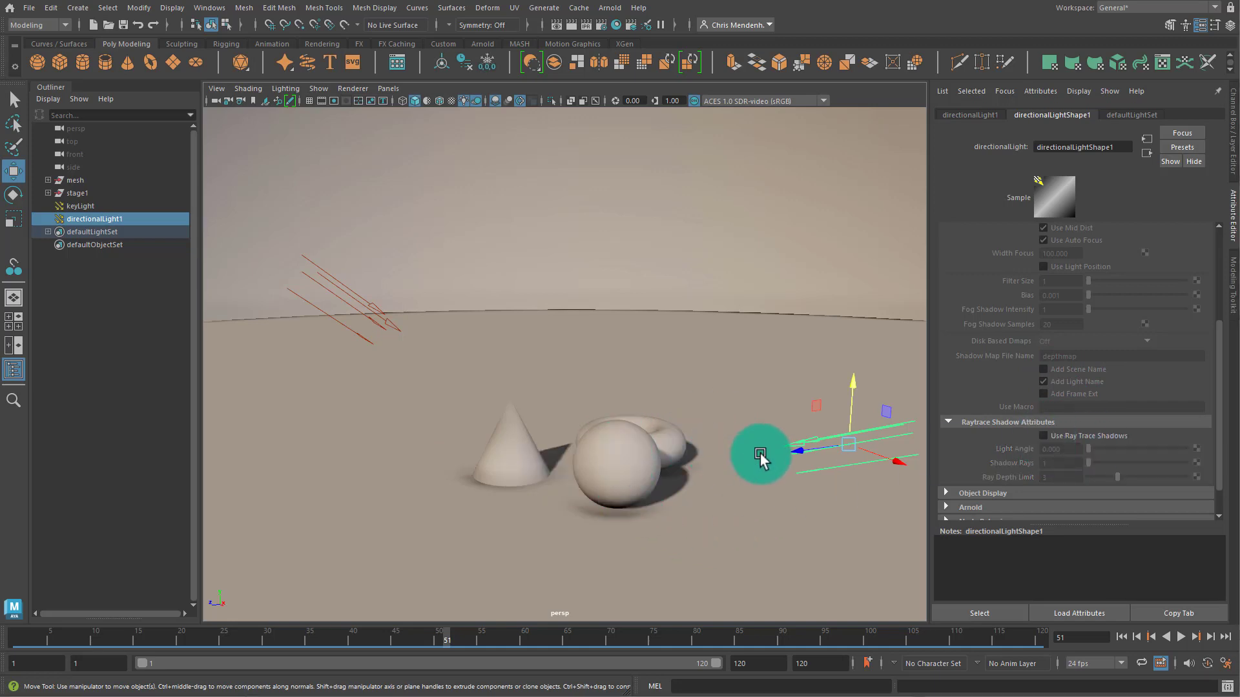
# Rename the second directional light as fillLight.
pyautogui.doubleClick(92, 219)
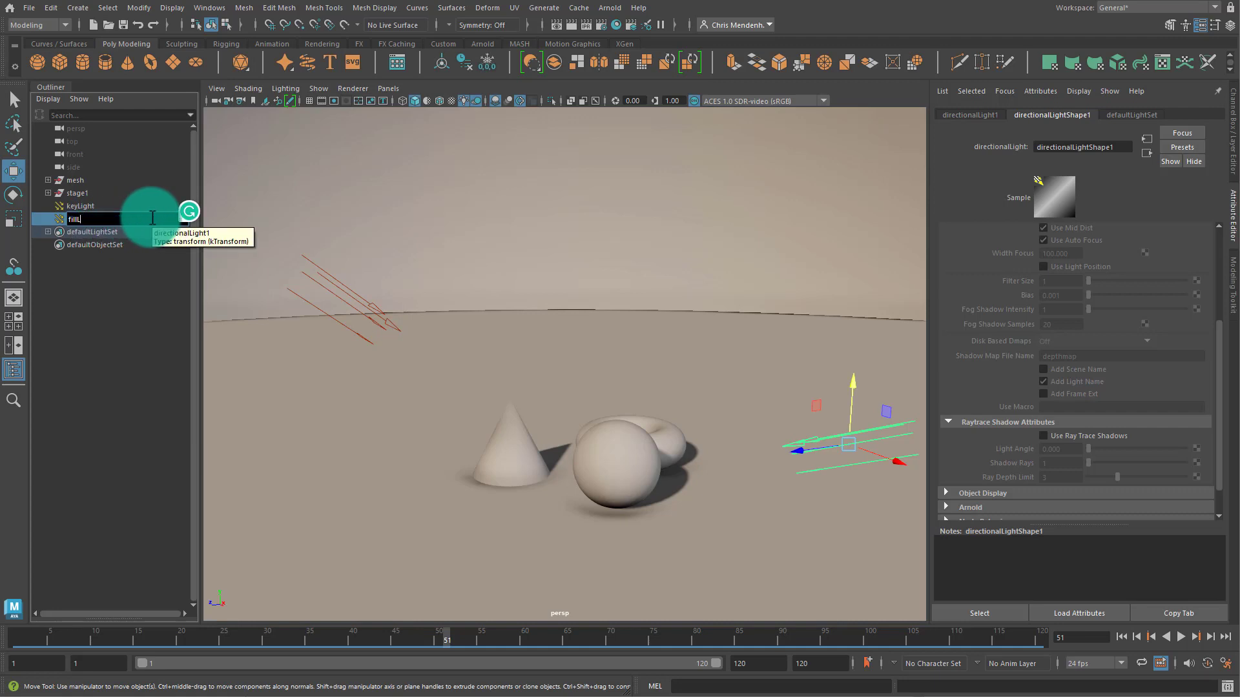
pyautogui.write('fillLight')
pyautogui.press('Return')
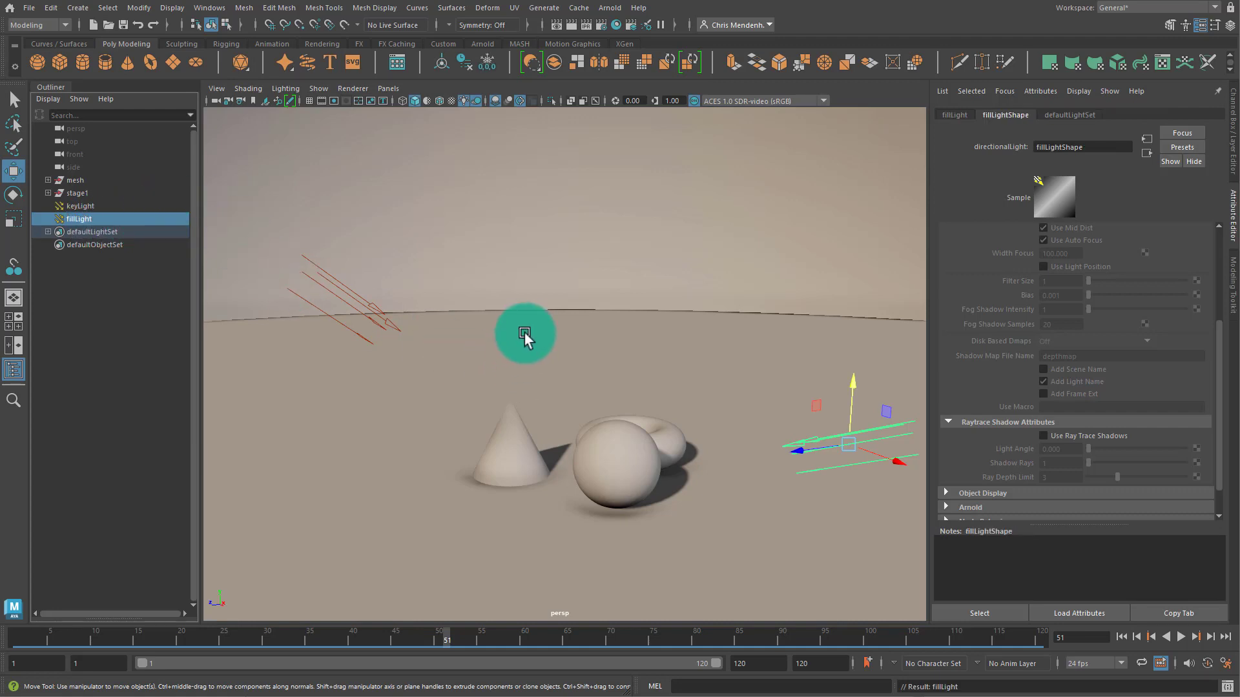
pyautogui.keyDown('alt'); pyautogui.moveTo(555, 416); pyautogui.dragTo(619, 418); pyautogui.keyUp('alt')
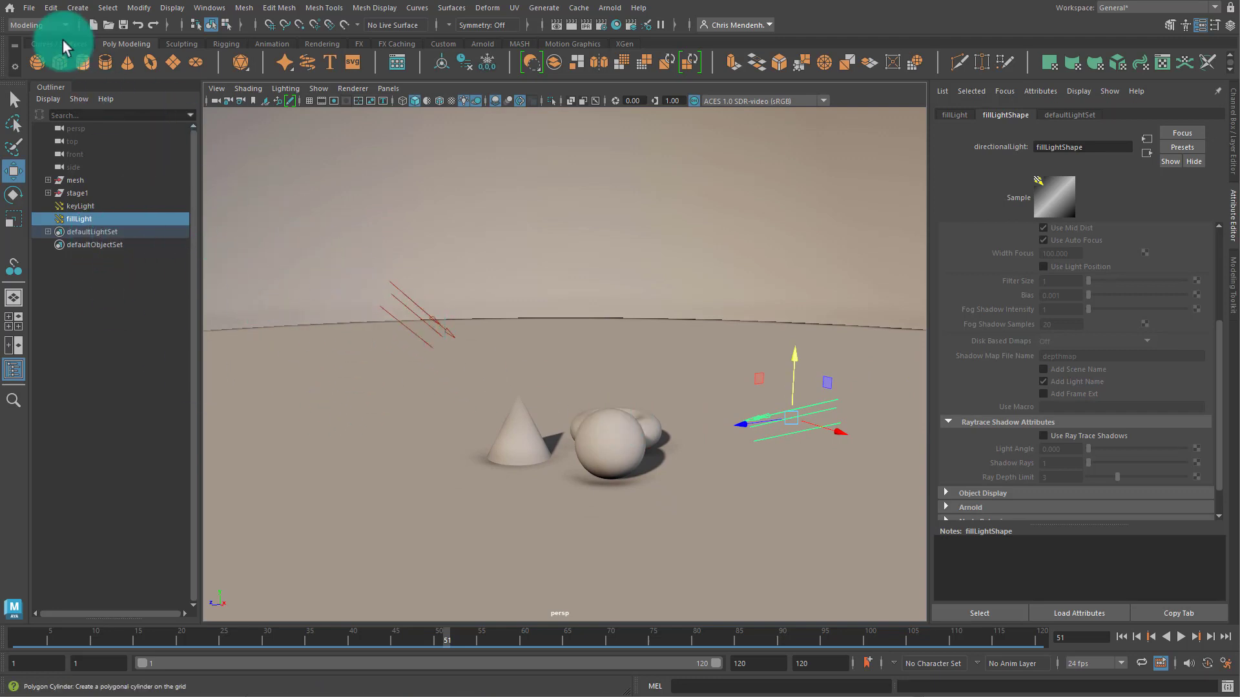
# Create a third directional light and move it above and behind the primitives.
pyautogui.click(78, 8)
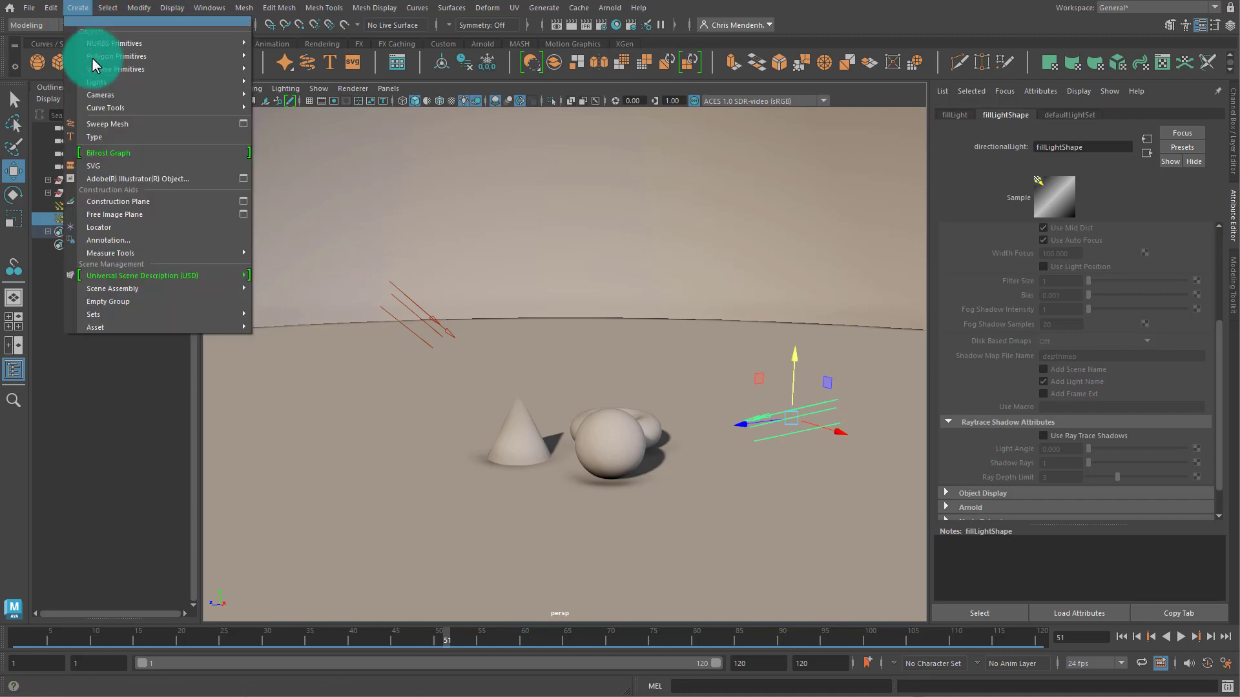
pyautogui.moveTo(138, 84)
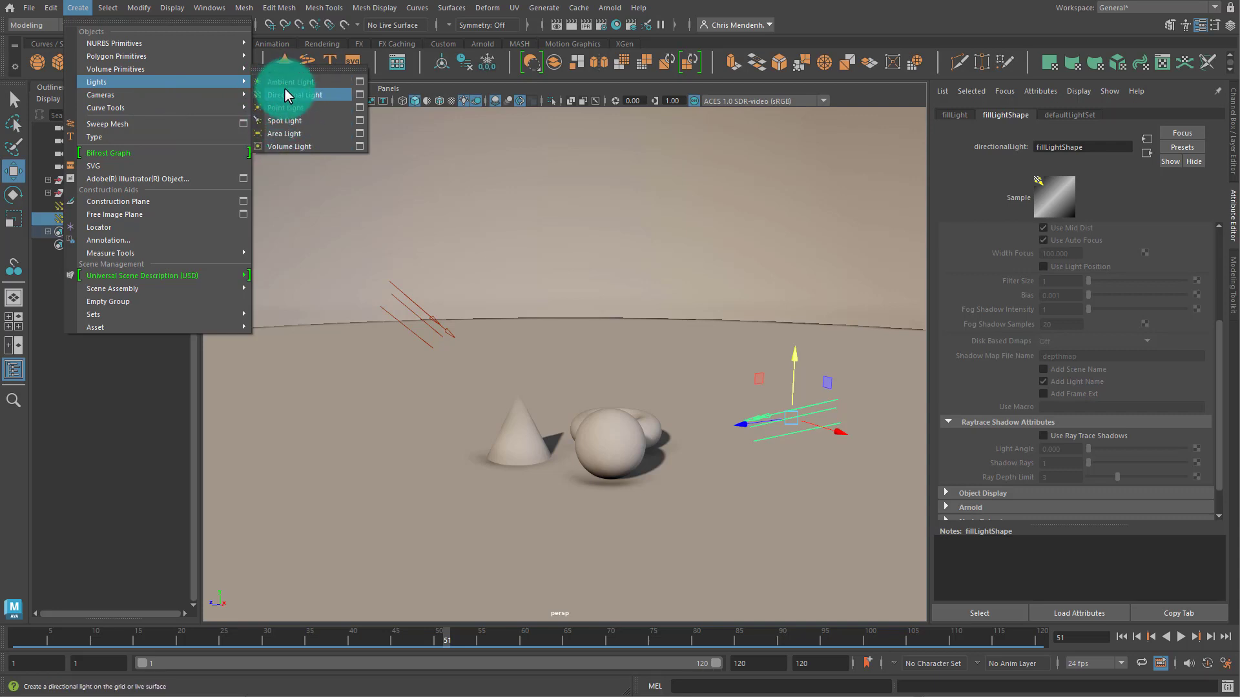
pyautogui.click(301, 95)
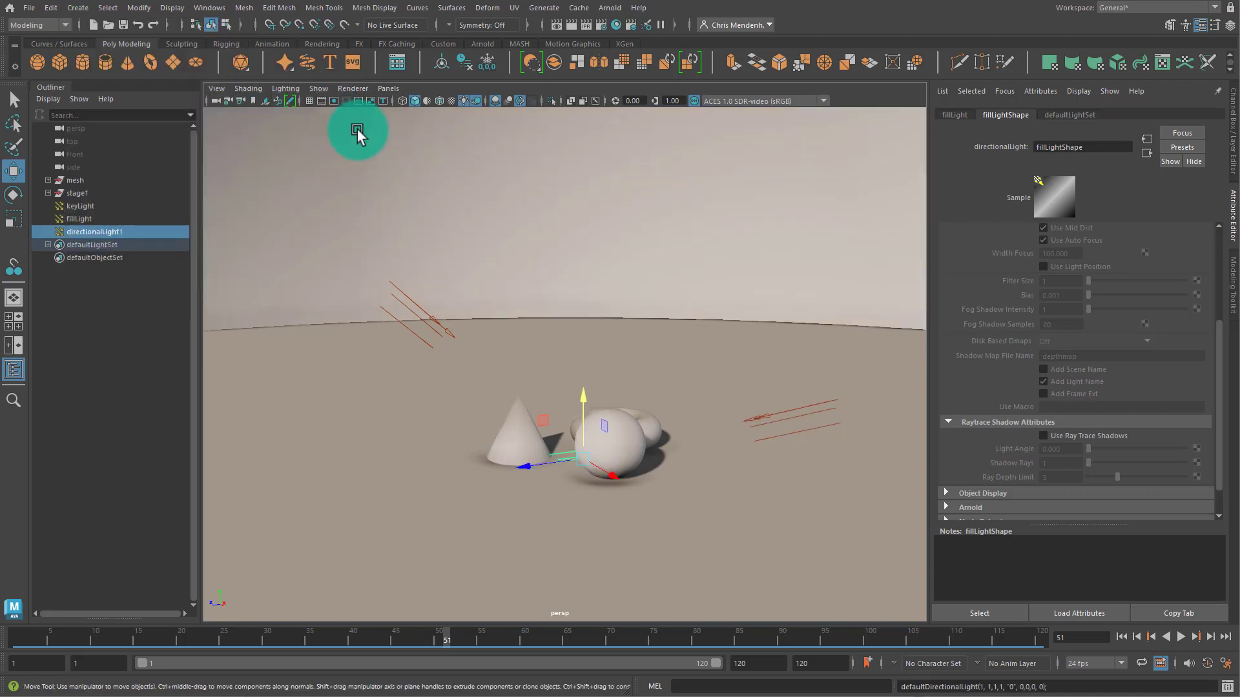
pyautogui.keyDown('alt'); pyautogui.moveTo(588, 403); pyautogui.dragTo(684, 381); pyautogui.keyUp('alt')
pyautogui.press('e')
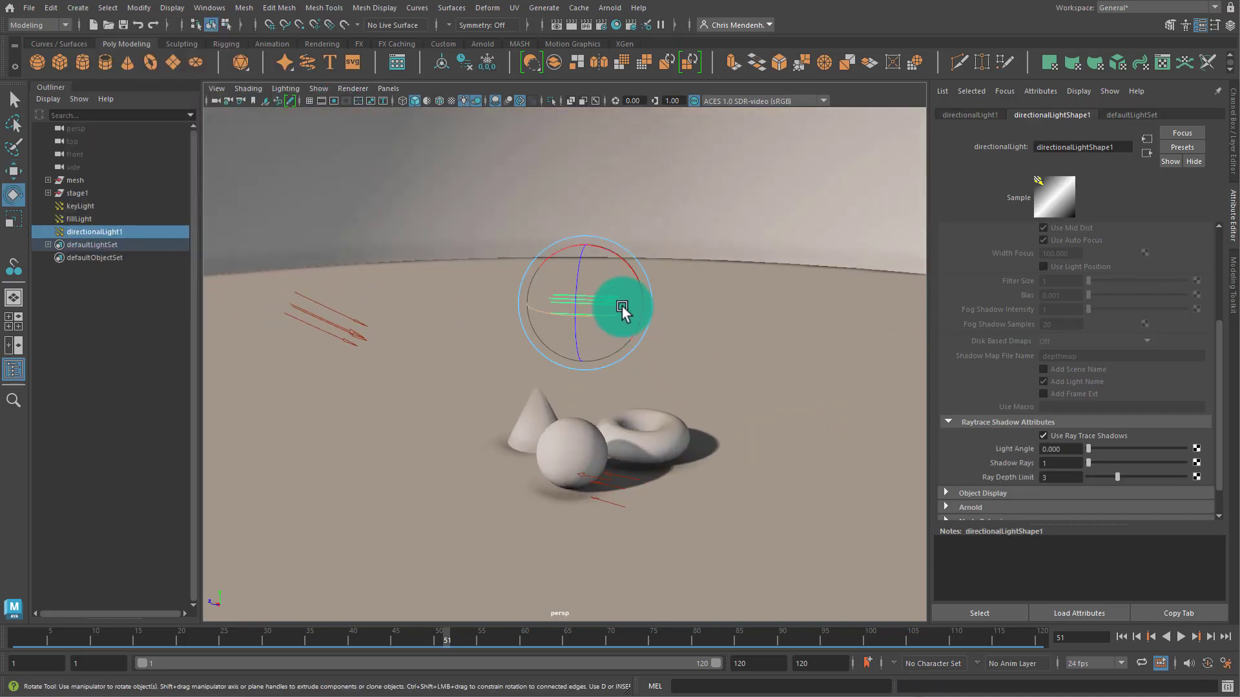
pyautogui.press('w')
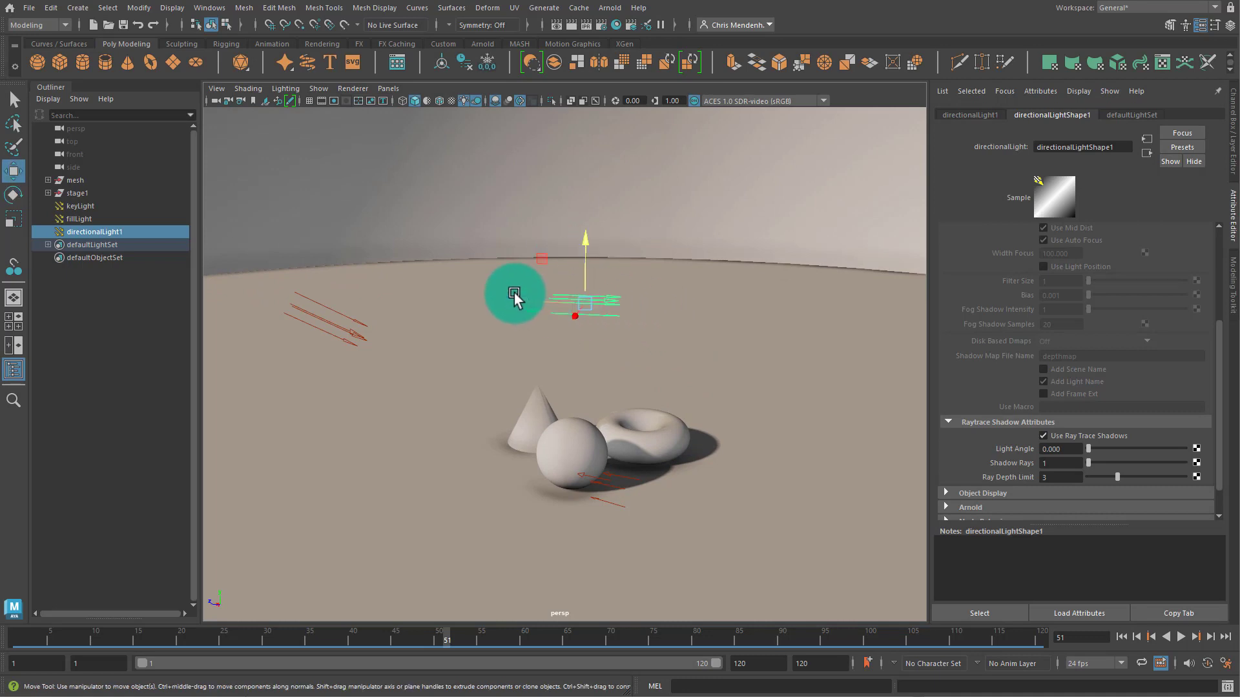
pyautogui.moveTo(514, 299); pyautogui.dragTo(716, 314)
# Aim the third directional light down at the primitives from behind, rotated to about -136° X, 76.4° Y and -37.9° Z.
pyautogui.press('e')
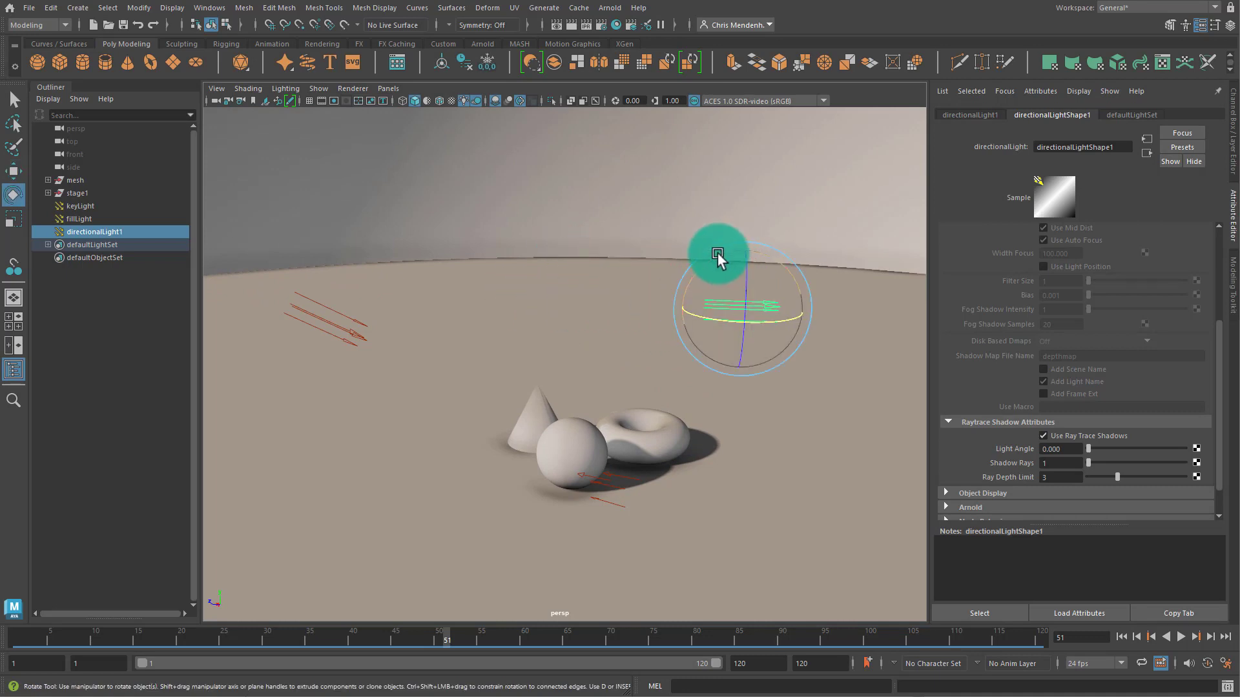
pyautogui.moveTo(719, 258); pyautogui.dragTo(874, 321)
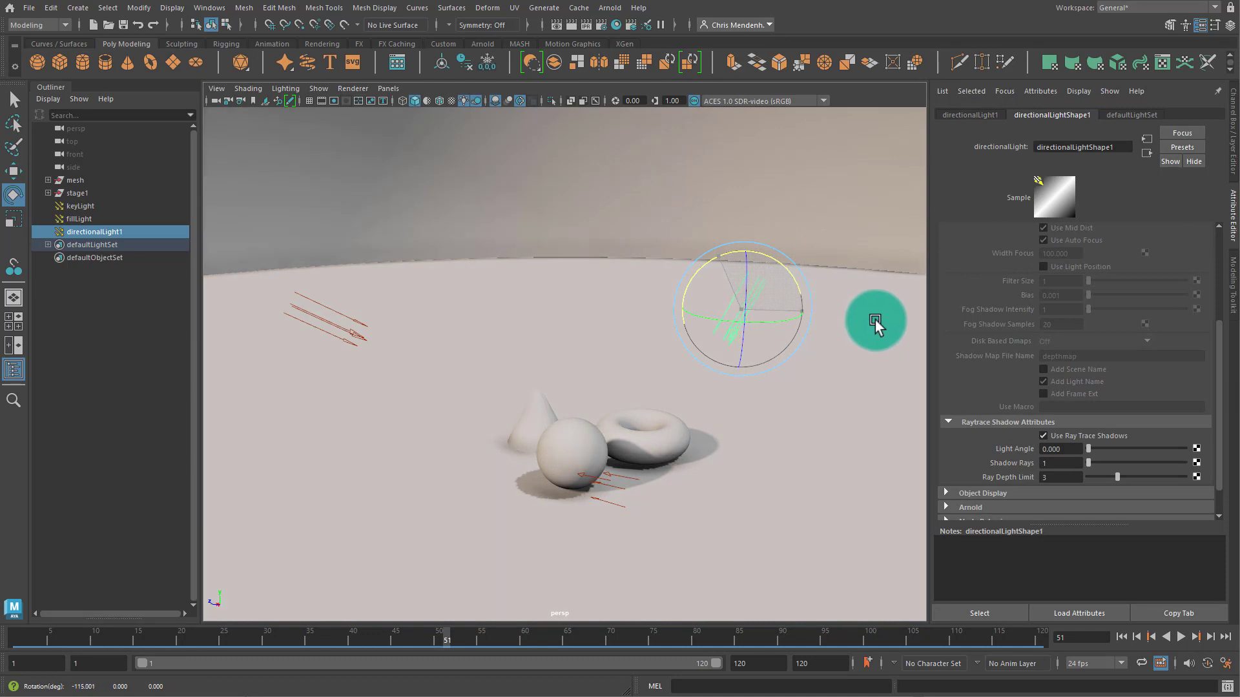
pyautogui.keyDown('alt'); pyautogui.moveTo(703, 363); pyautogui.dragTo(772, 335); pyautogui.keyUp('alt')
pyautogui.moveTo(700, 297); pyautogui.dragTo(731, 295)
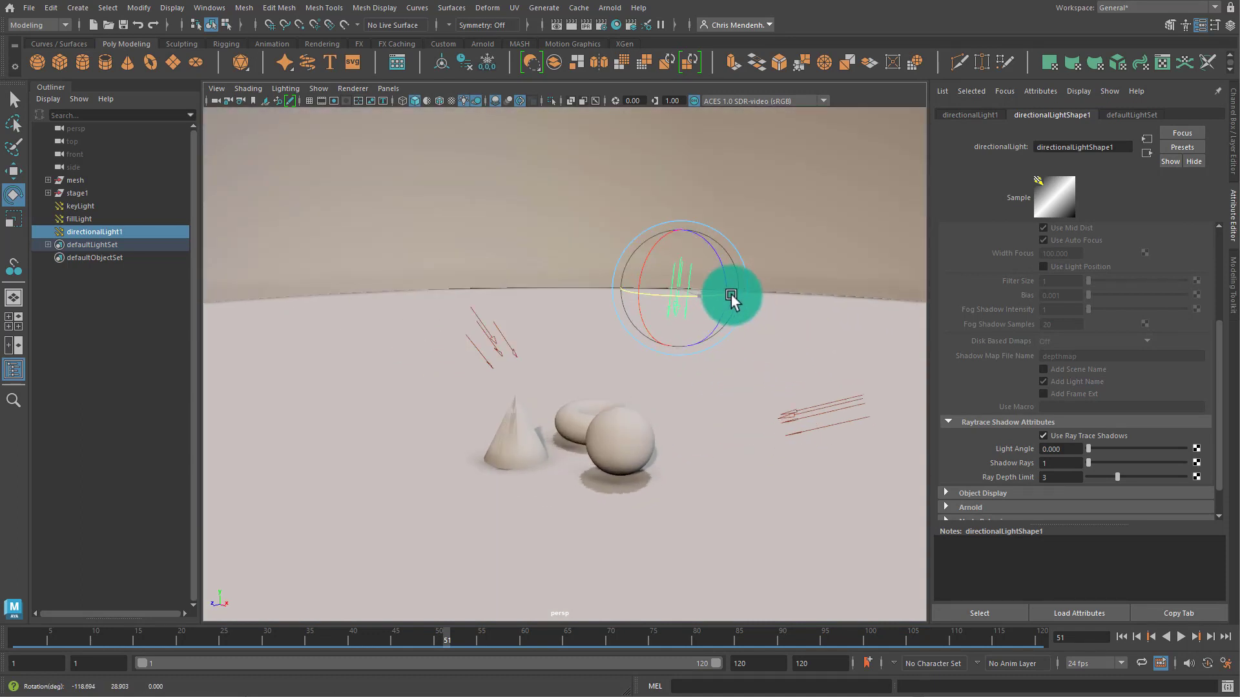
pyautogui.press('w')
pyautogui.moveTo(728, 299); pyautogui.dragTo(544, 300, button='middle')
pyautogui.keyDown('alt'); pyautogui.moveTo(701, 300); pyautogui.dragTo(639, 337); pyautogui.keyUp('alt')
pyautogui.press('e')
pyautogui.moveTo(743, 233); pyautogui.dragTo(746, 216)
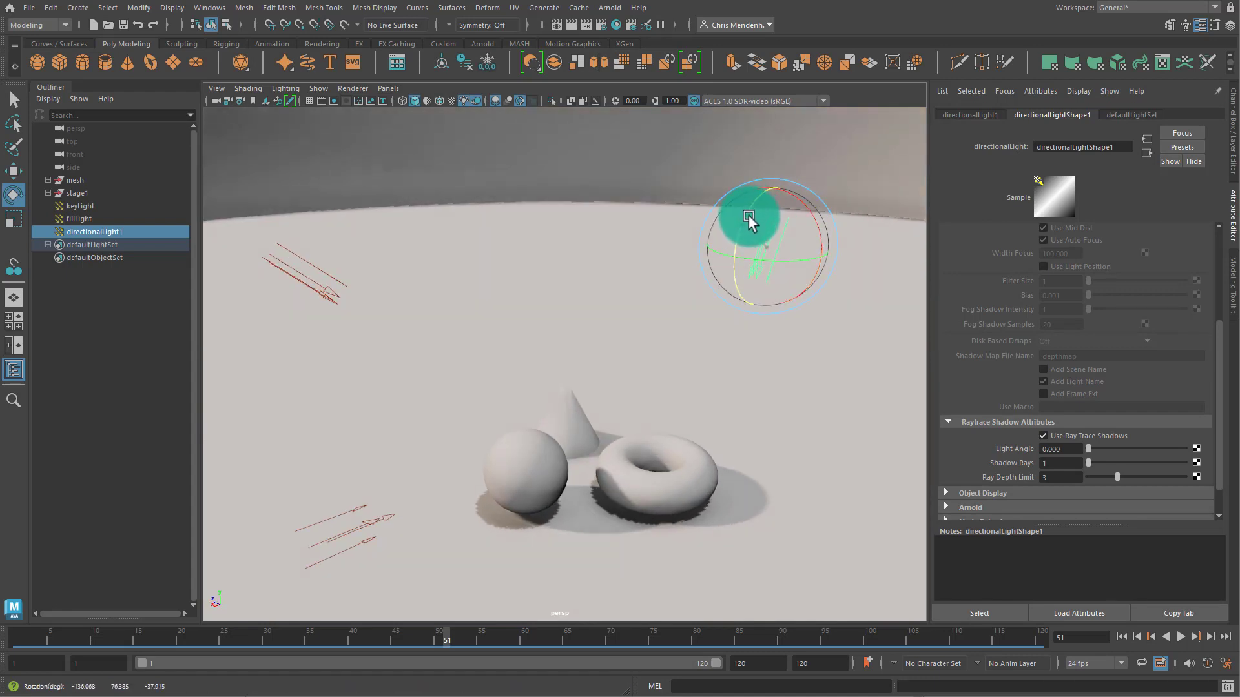
# Raise the third directional light's intensity to 10 while viewing the primitives from the front.
pyautogui.keyDown('alt'); pyautogui.moveTo(679, 308); pyautogui.dragTo(745, 302); pyautogui.keyUp('alt')
pyautogui.keyDown('alt'); pyautogui.moveTo(714, 305); pyautogui.dragTo(727, 327, button='middle'); pyautogui.keyUp('alt')
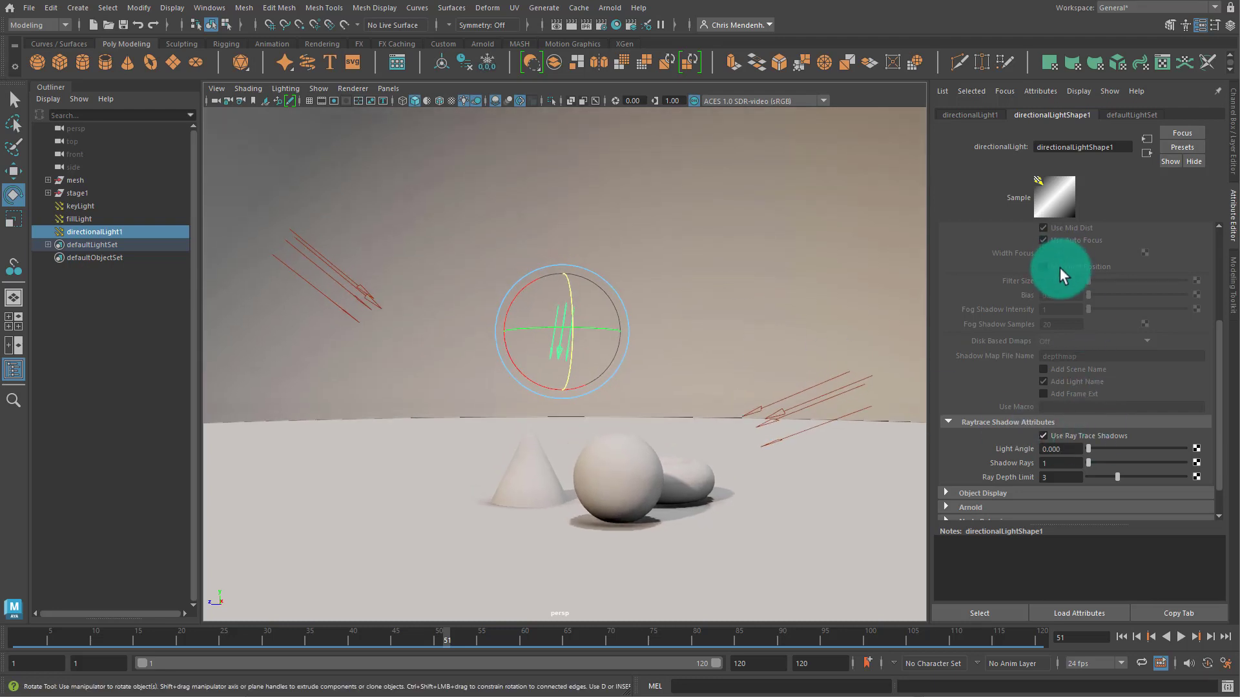
pyautogui.scroll(5, 1069, 277)
pyautogui.moveTo(1103, 274); pyautogui.dragTo(1218, 276)
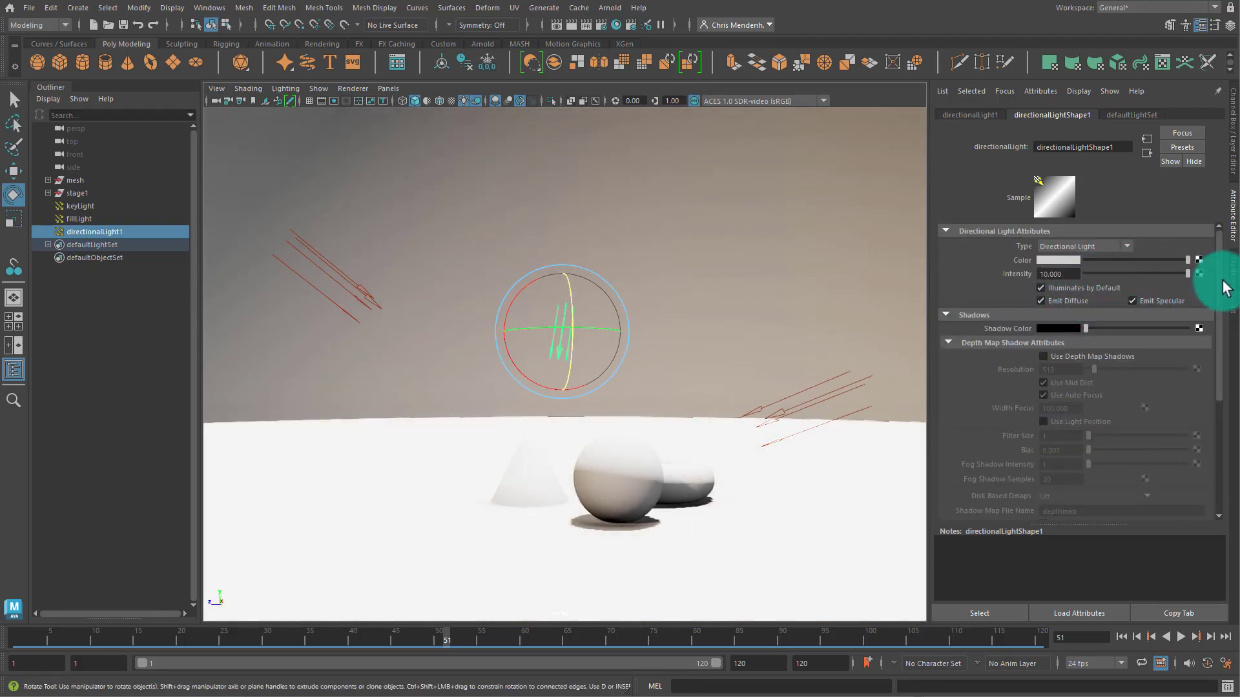
# Rotate the third directional light slightly about its Z axis while keeping it aimed down at the primitives from behind.
pyautogui.keyDown('alt'); pyautogui.moveTo(681, 514); pyautogui.dragTo(643, 514); pyautogui.keyUp('alt')
pyautogui.moveTo(658, 312); pyautogui.dragTo(622, 448)
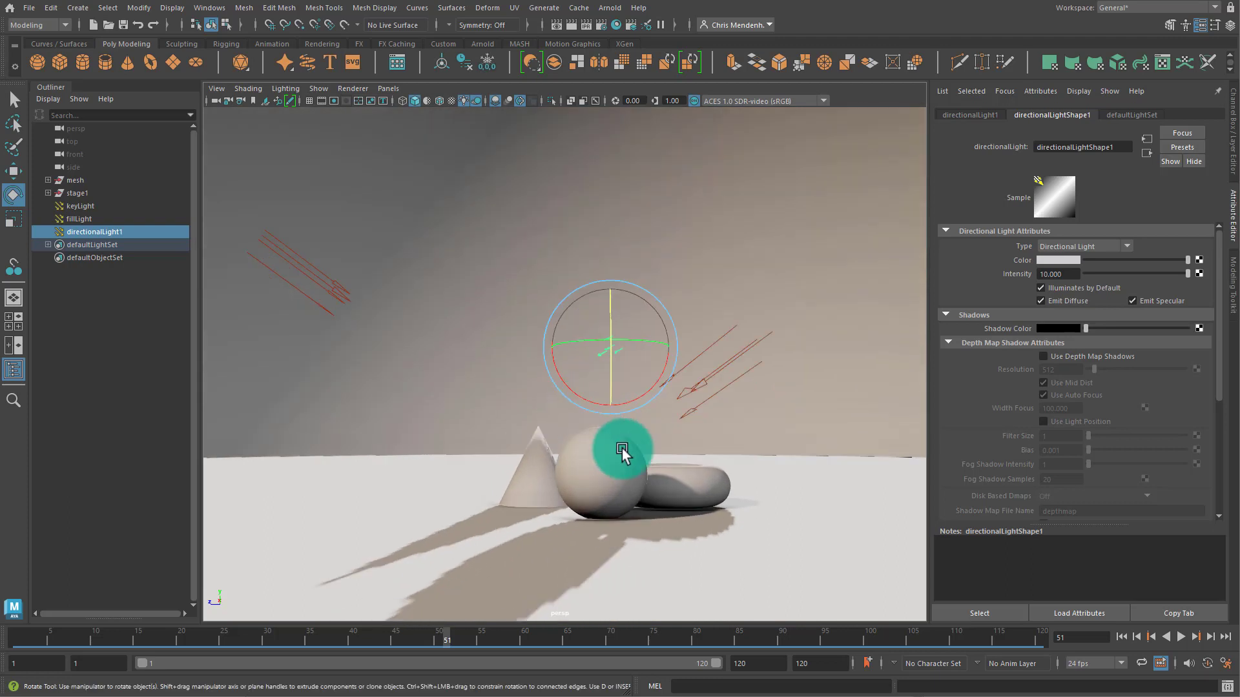
pyautogui.keyDown('alt'); pyautogui.moveTo(803, 379); pyautogui.dragTo(715, 452); pyautogui.keyUp('alt')
pyautogui.moveTo(607, 304); pyautogui.dragTo(608, 295)
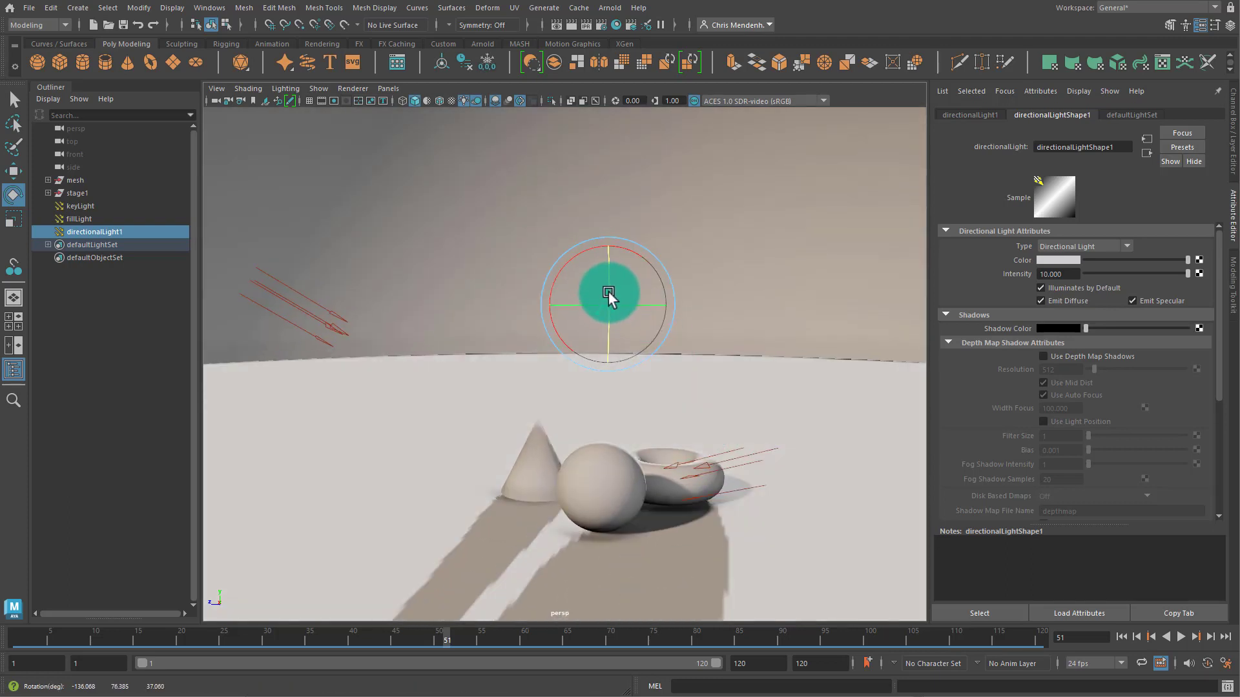
# Turn off ray trace shadows for the third directional light and play the turntable to check the result.
pyautogui.scroll(-5, 1083, 460)
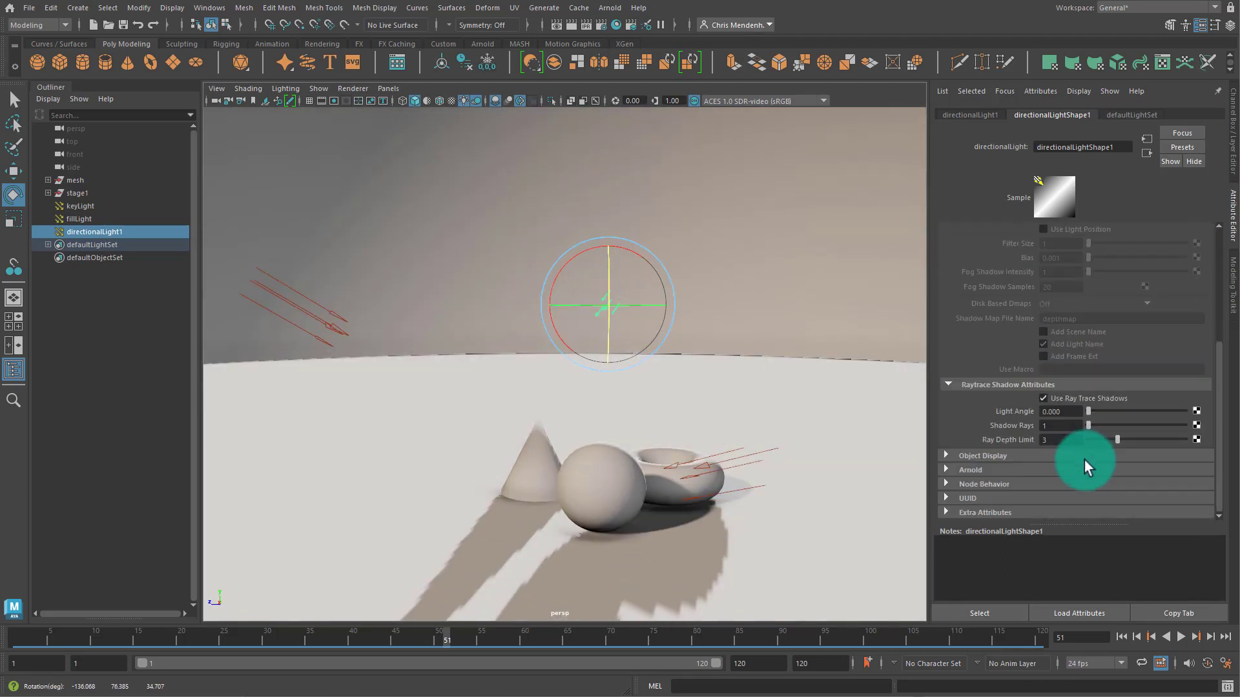
pyautogui.click(1029, 397)
pyautogui.moveTo(922, 415)
pyautogui.keyDown('alt'); pyautogui.mouseDown()
pyautogui.moveTo(728, 437)
pyautogui.moveTo(792, 478)
pyautogui.moveTo(753, 470)
pyautogui.mouseUp(); pyautogui.keyUp('alt')
pyautogui.moveTo(589, 288); pyautogui.dragTo(904, 568)
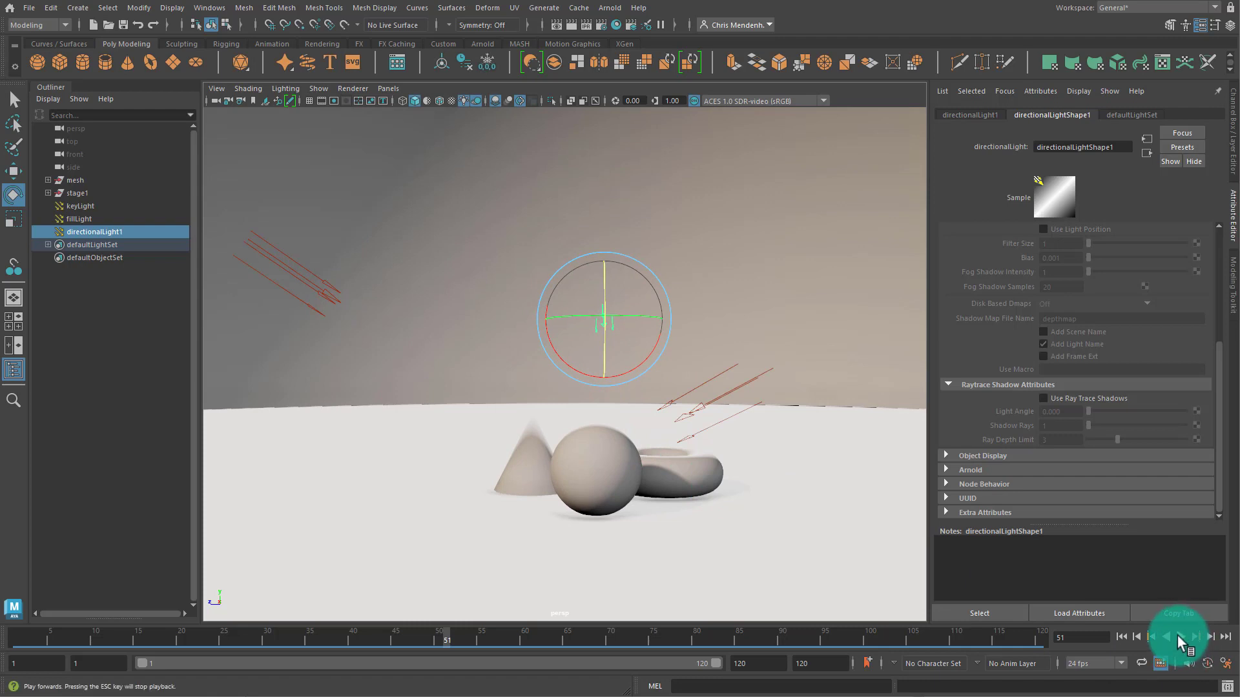
pyautogui.click(1178, 637)
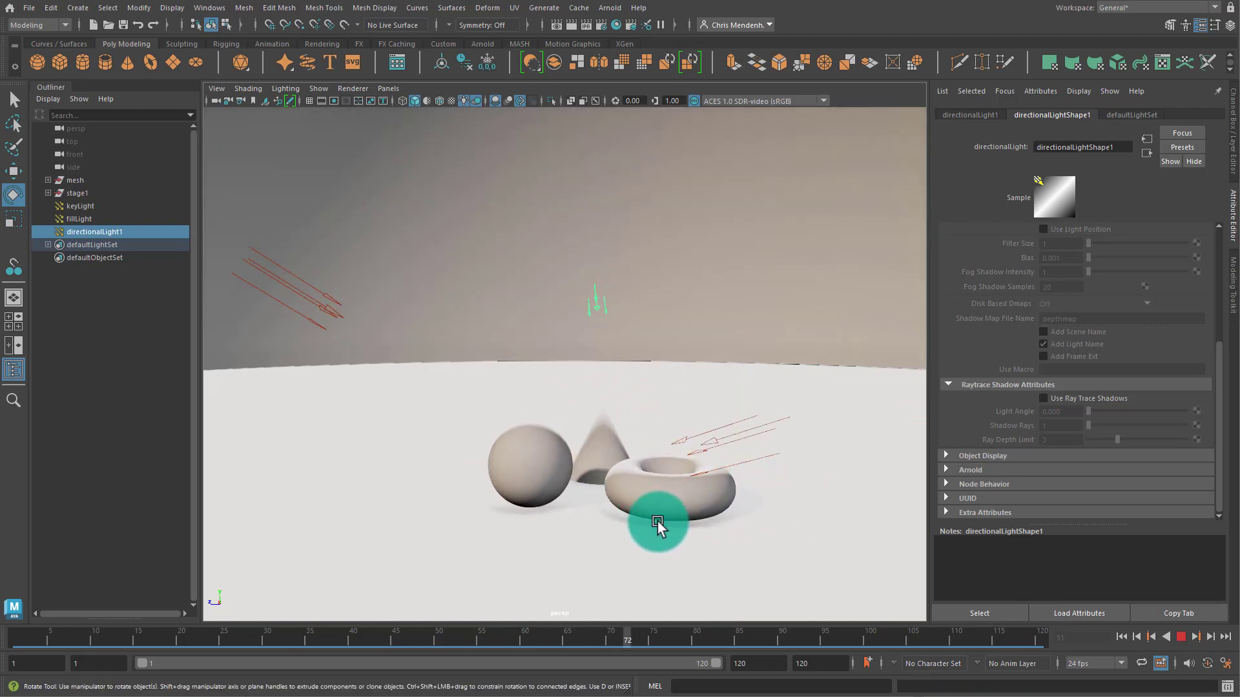
pyautogui.click(1180, 637)
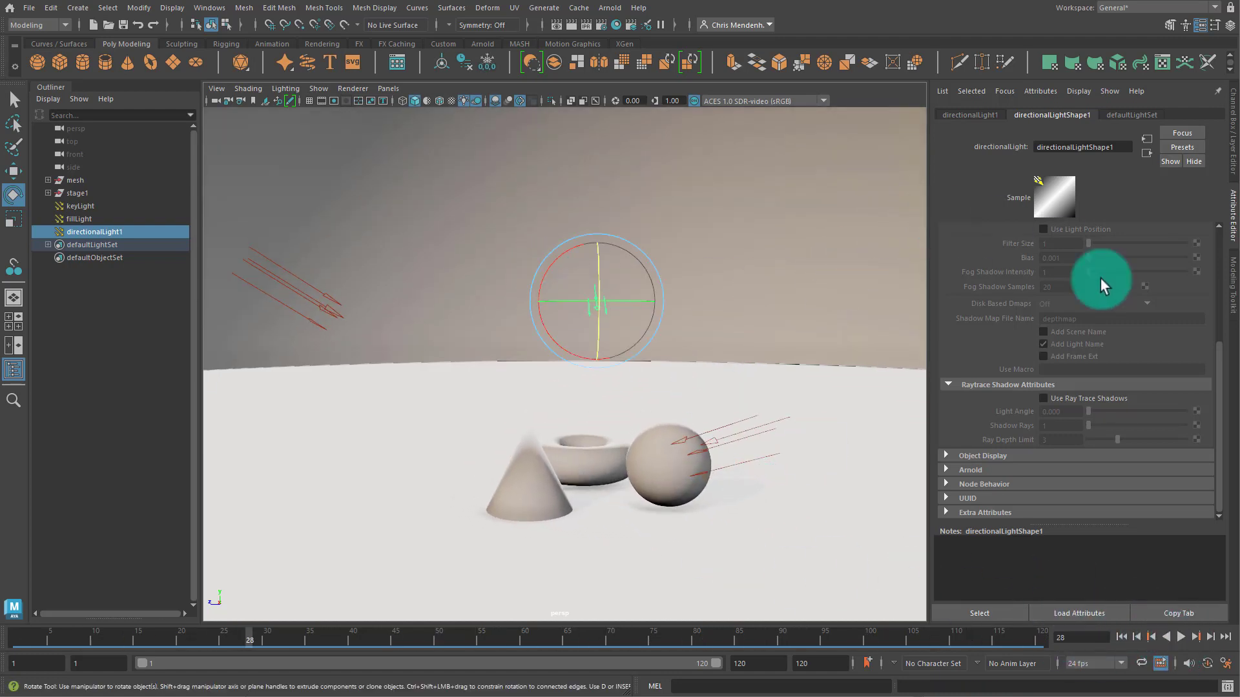
# Lower the third directional light's intensity to 2.5.
pyautogui.scroll(5, 1085, 276)
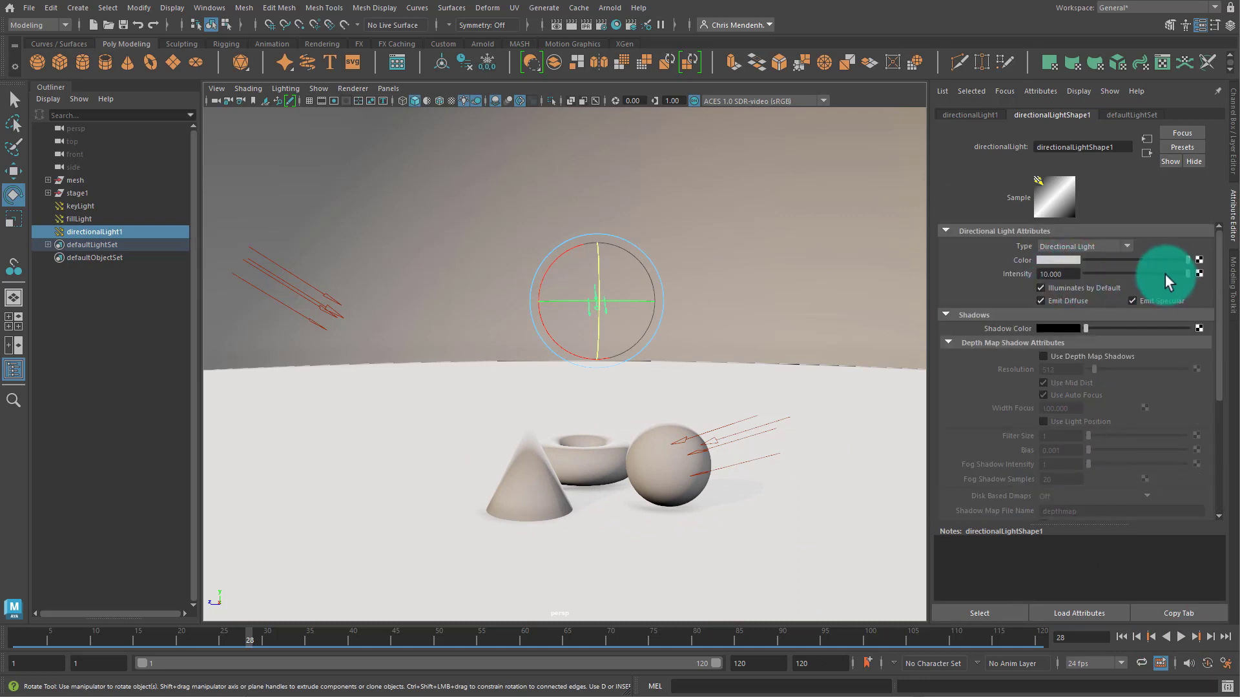
pyautogui.moveTo(1187, 273); pyautogui.dragTo(1108, 273)
pyautogui.click(1058, 274)
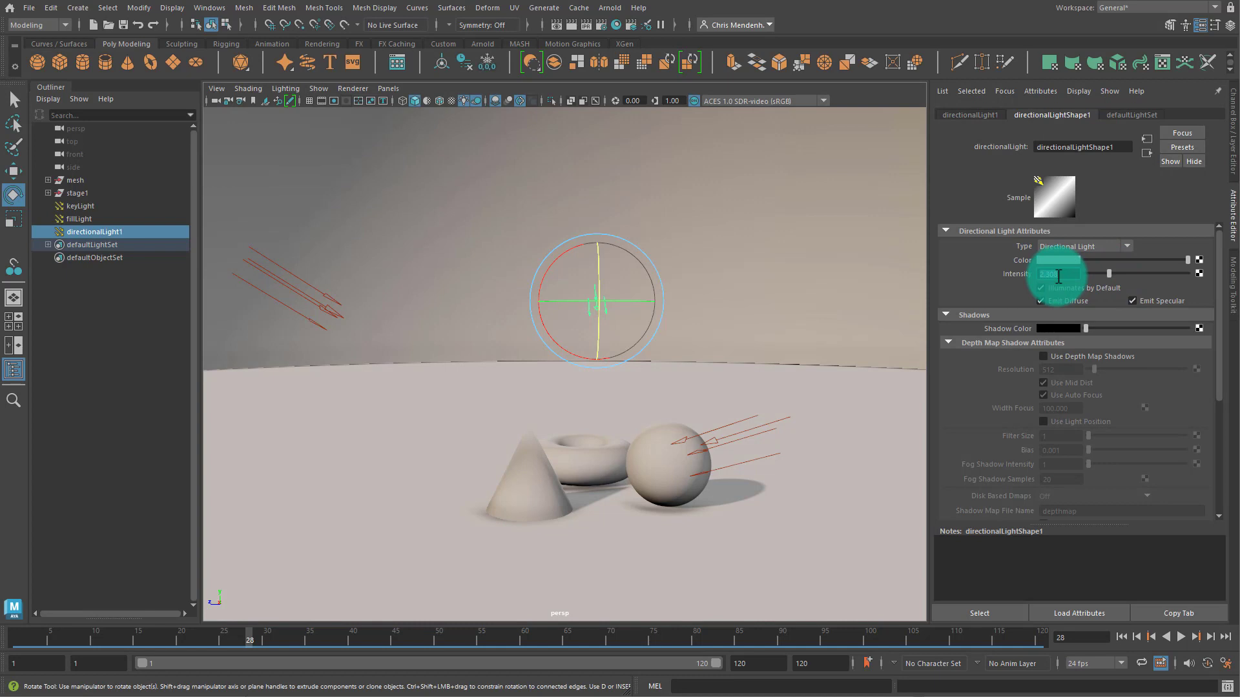
pyautogui.keyDown('alt'); pyautogui.moveTo(732, 420); pyautogui.dragTo(631, 501); pyautogui.keyUp('alt')
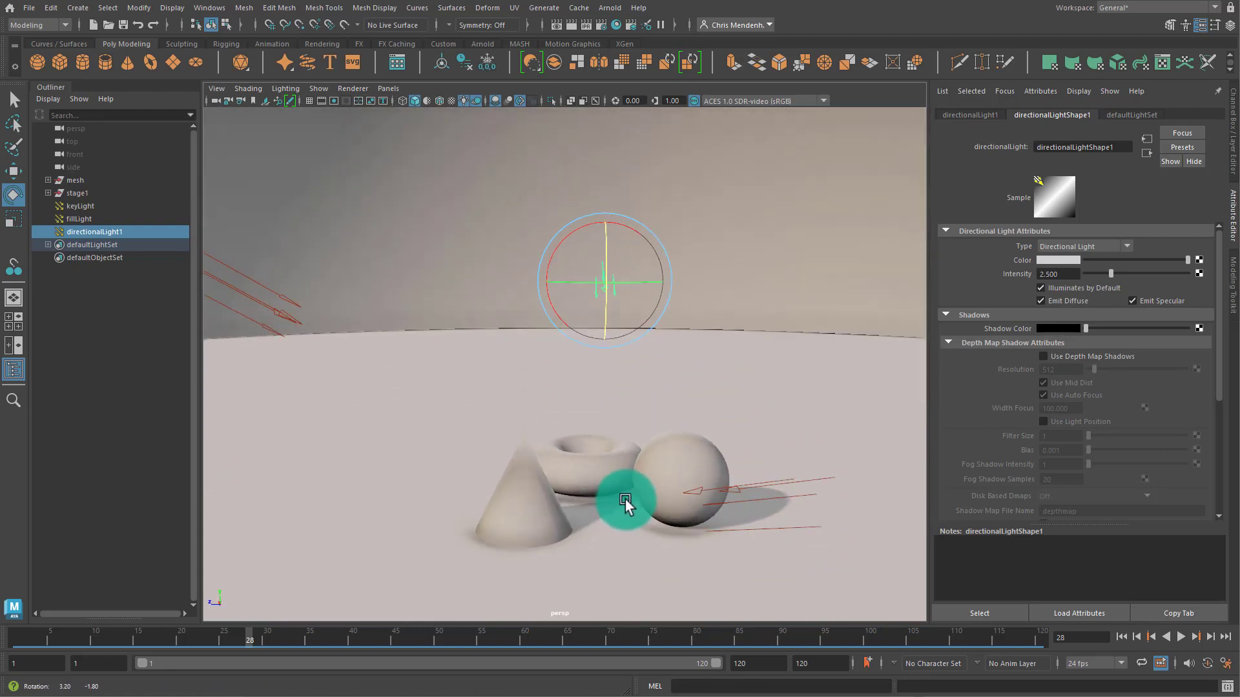
# Rename the third directional light as rimLight.
pyautogui.doubleClick(86, 231)
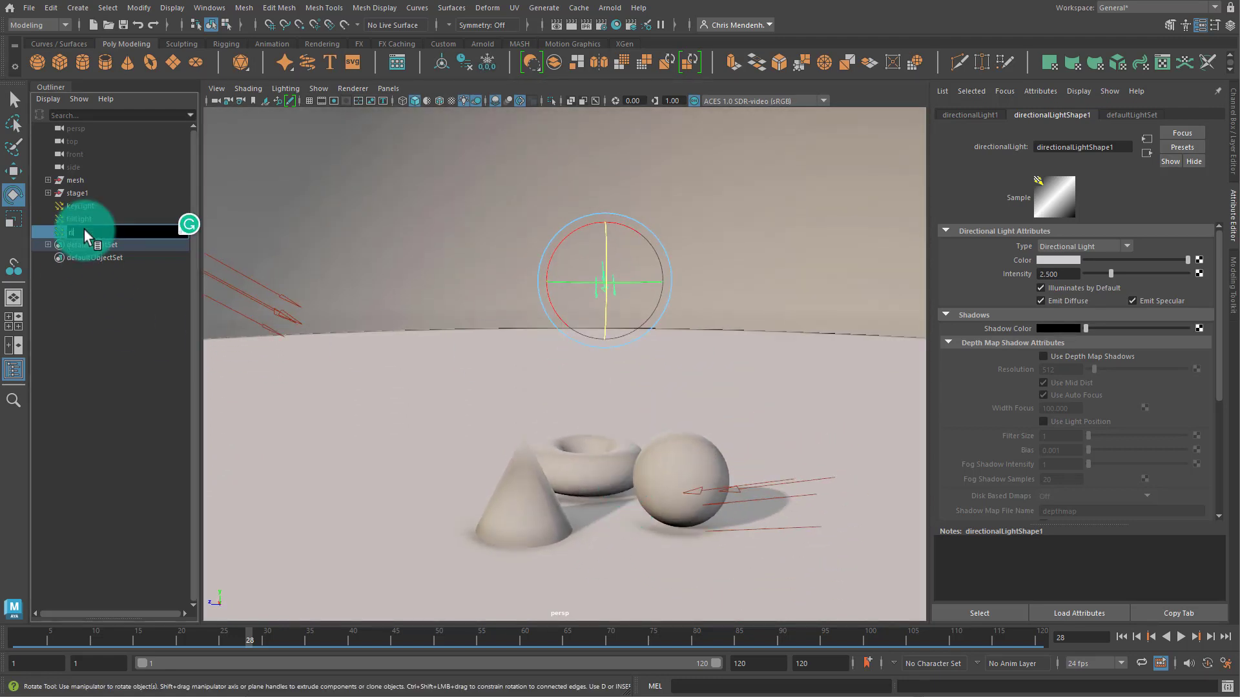
pyautogui.write('rimLight')
pyautogui.press('Return')
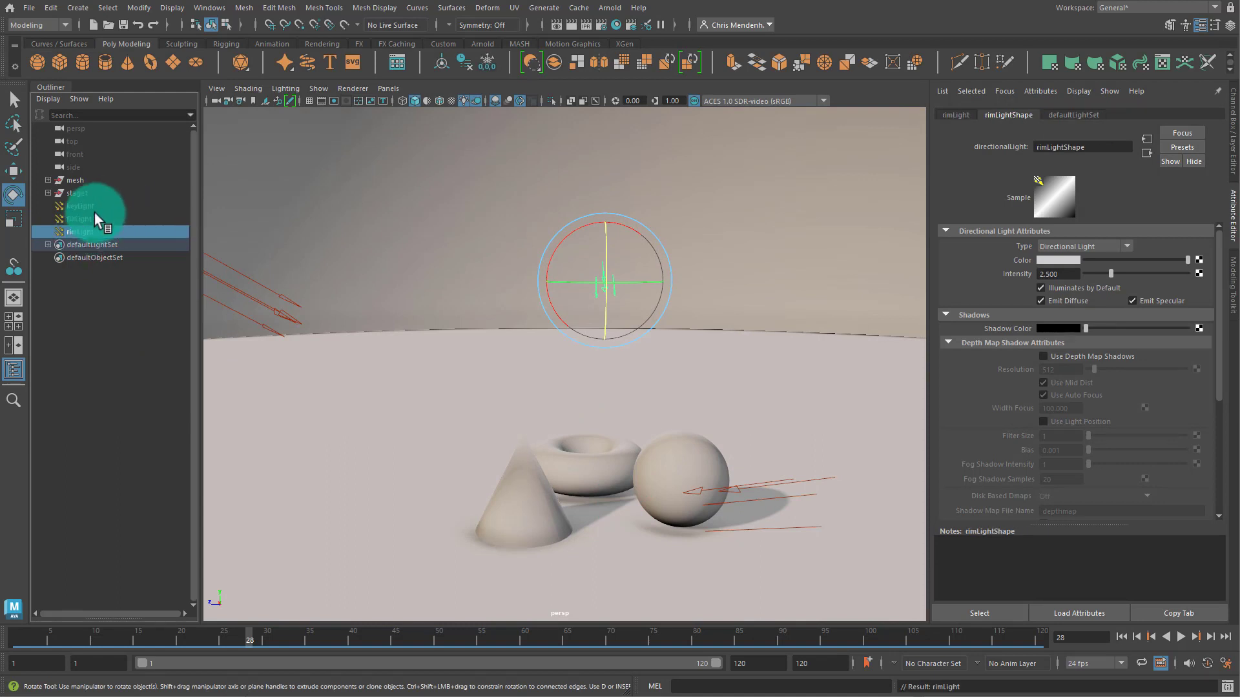
# Examine the three-light setup on the primitives from several angles while scrubbing and playing the turntable animation.
pyautogui.moveTo(91, 190); pyautogui.dragTo(645, 510)
pyautogui.keyDown('alt'); pyautogui.moveTo(653, 446); pyautogui.dragTo(603, 426); pyautogui.keyUp('alt')
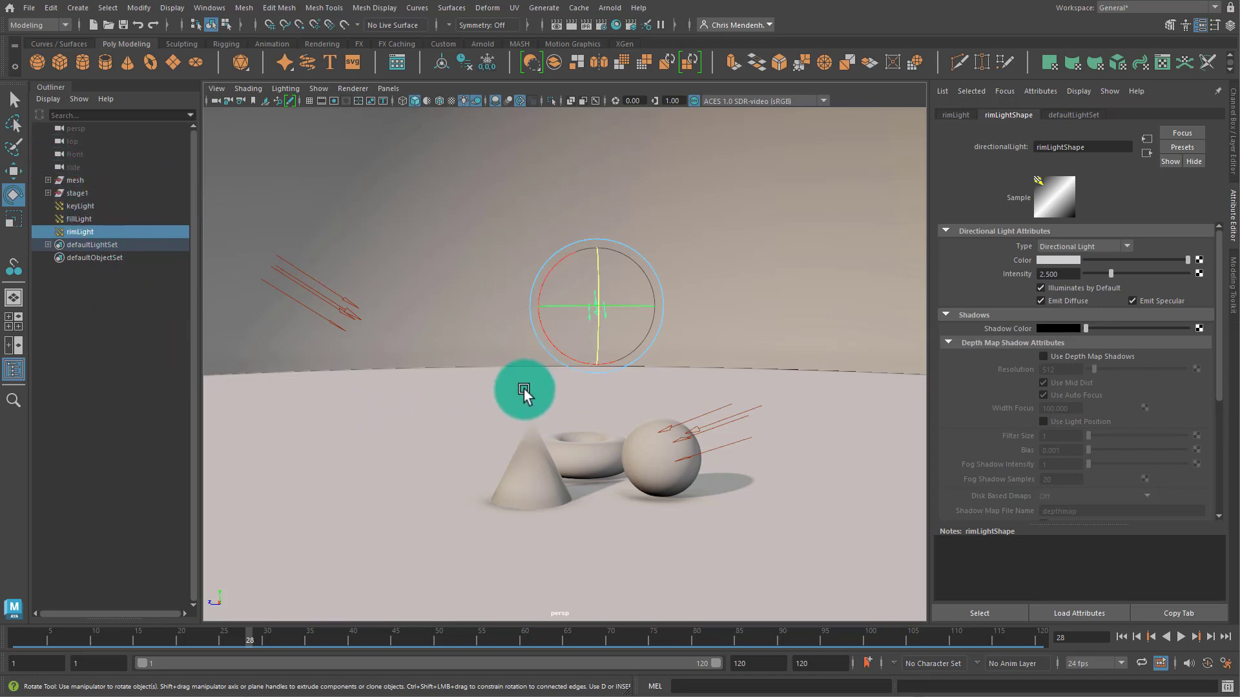
pyautogui.keyDown('alt'); pyautogui.moveTo(587, 364); pyautogui.dragTo(759, 464); pyautogui.keyUp('alt')
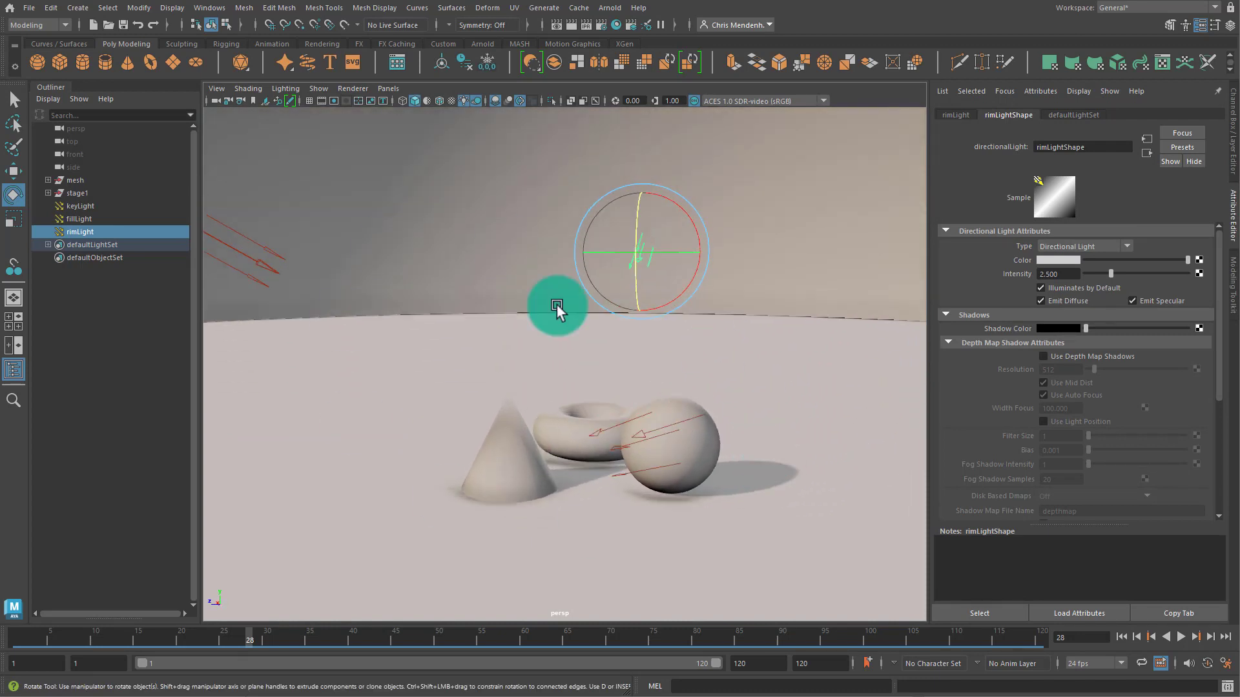
pyautogui.keyDown('alt'); pyautogui.moveTo(718, 407); pyautogui.dragTo(713, 445); pyautogui.keyUp('alt')
pyautogui.moveTo(302, 634); pyautogui.dragTo(15, 645)
pyautogui.moveTo(553, 437)
pyautogui.keyDown('alt'); pyautogui.mouseDown()
pyautogui.moveTo(576, 415)
pyautogui.moveTo(663, 484)
pyautogui.moveTo(443, 481)
pyautogui.mouseUp(); pyautogui.keyUp('alt')
pyautogui.keyDown('alt'); pyautogui.moveTo(590, 477); pyautogui.dragTo(607, 510); pyautogui.keyUp('alt')
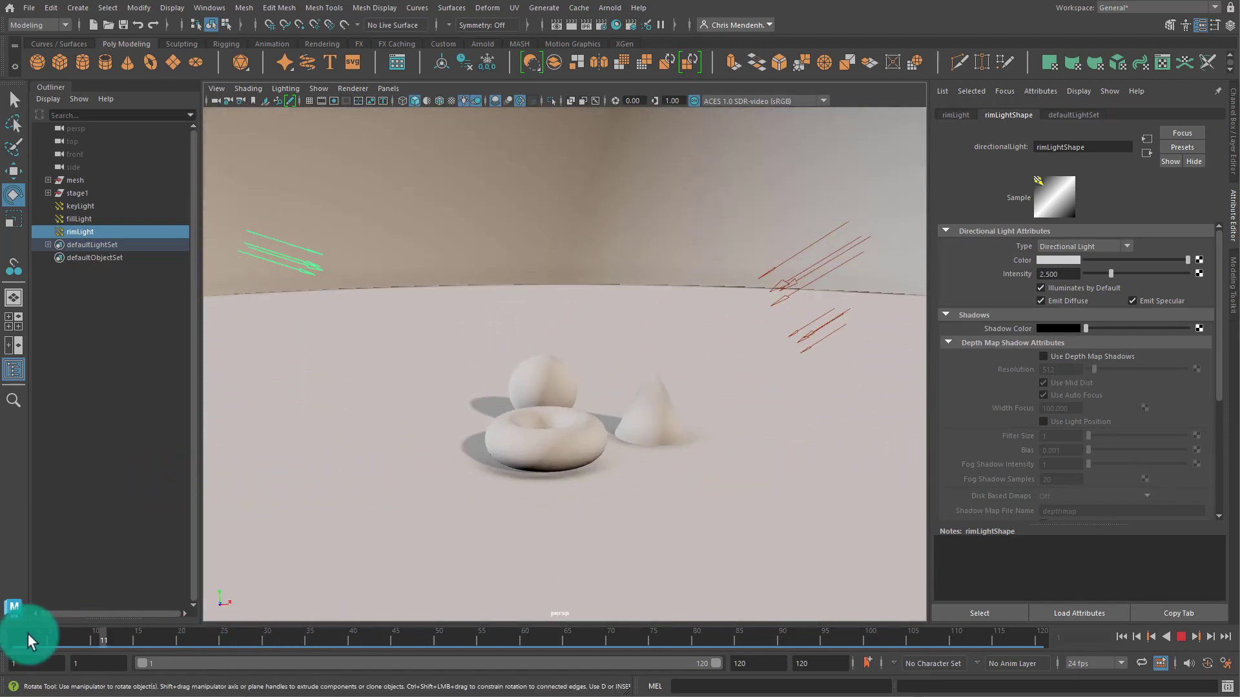
pyautogui.moveTo(26, 636); pyautogui.dragTo(426, 617)
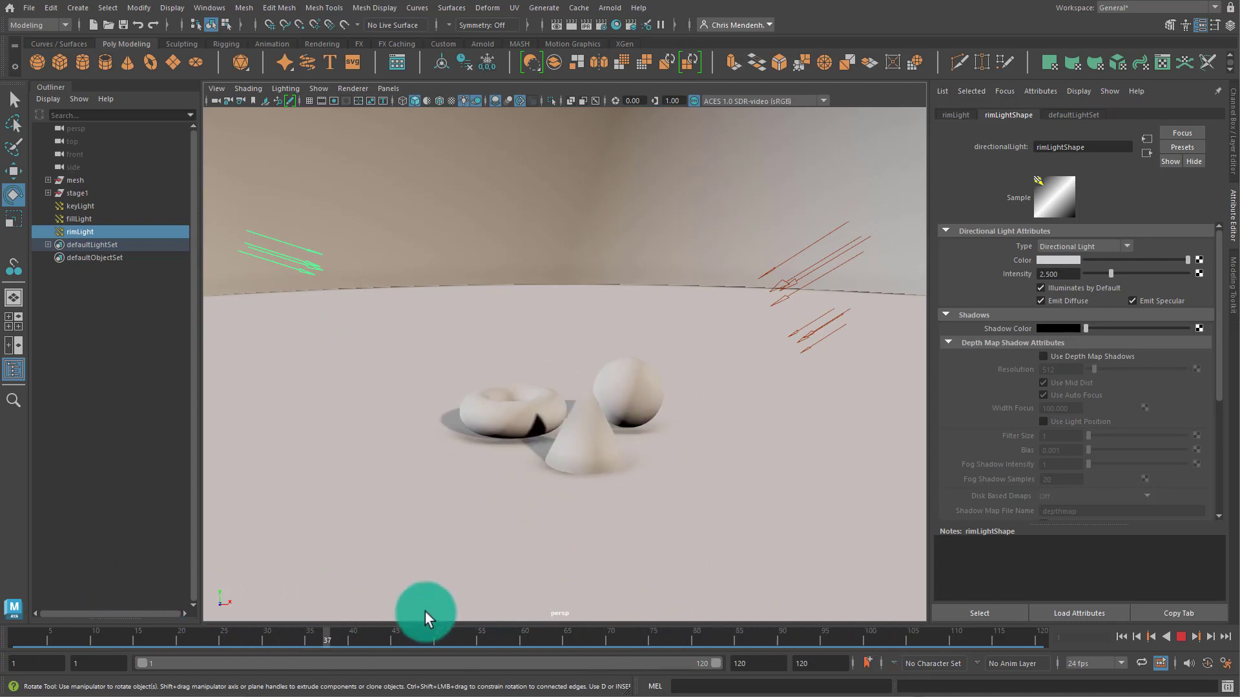
pyautogui.keyDown('alt'); pyautogui.moveTo(126, 595); pyautogui.dragTo(233, 633); pyautogui.keyUp('alt')
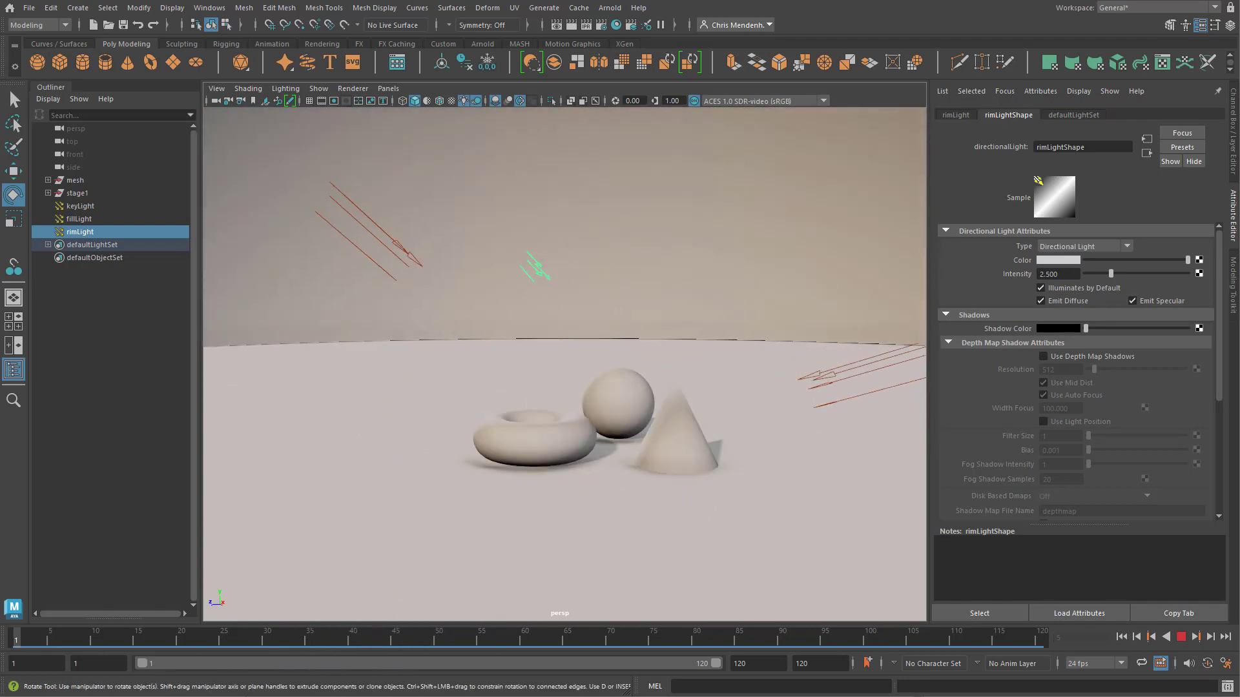
pyautogui.moveTo(607, 447)
pyautogui.keyDown('alt'); pyautogui.mouseDown()
pyautogui.moveTo(640, 473)
pyautogui.moveTo(653, 462)
pyautogui.moveTo(633, 515)
pyautogui.moveTo(642, 475)
pyautogui.moveTo(630, 445)
pyautogui.mouseUp(); pyautogui.keyUp('alt')
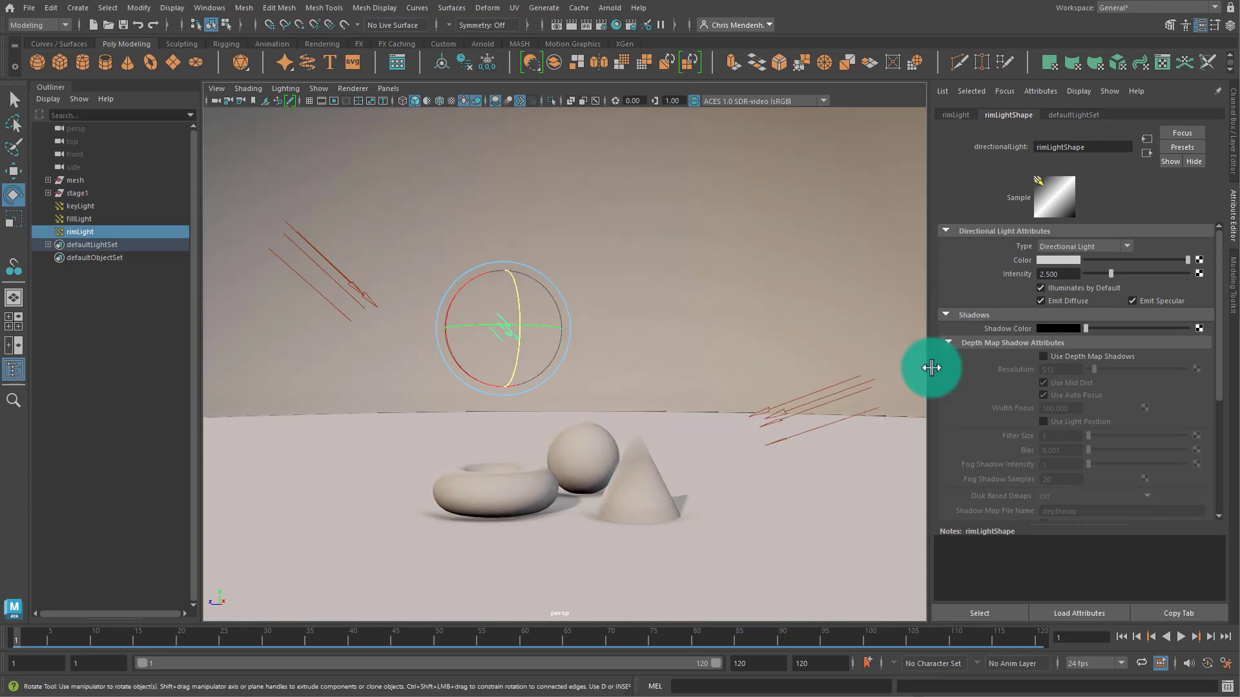
# Tint fillLight a pale yellow with hue 62.052, saturation 0.353 and value 1.
pyautogui.click(808, 399)
pyautogui.click(1055, 274)
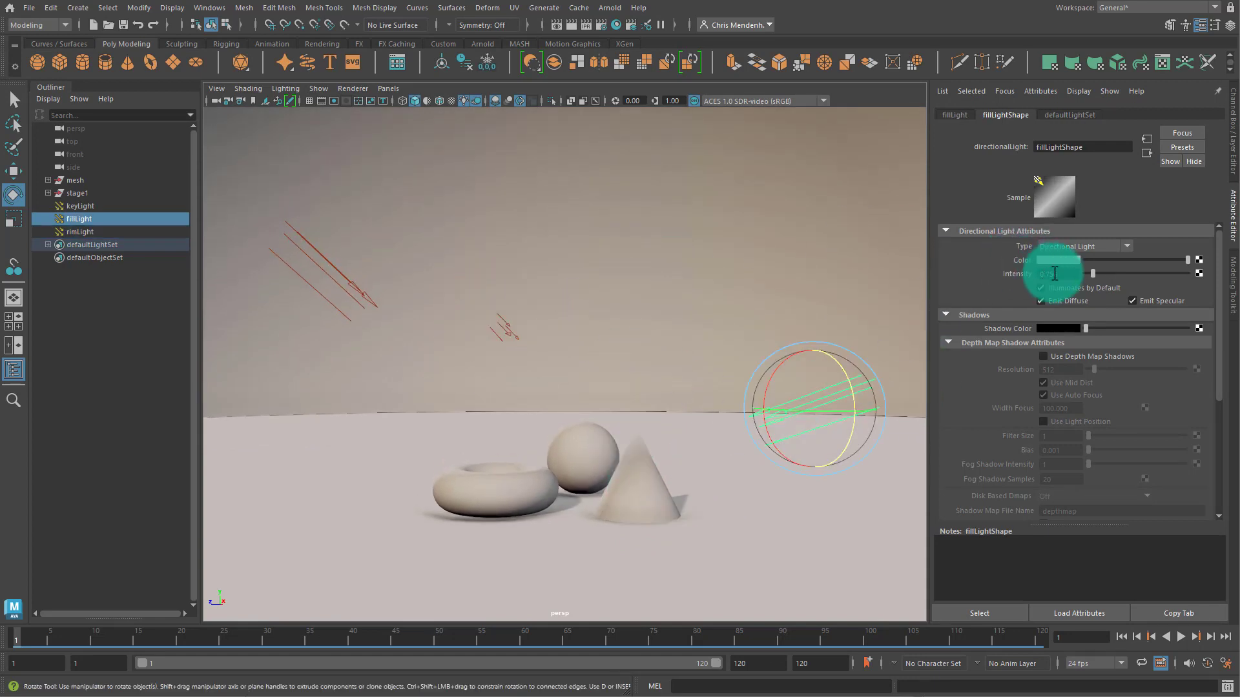
pyautogui.click(1028, 274)
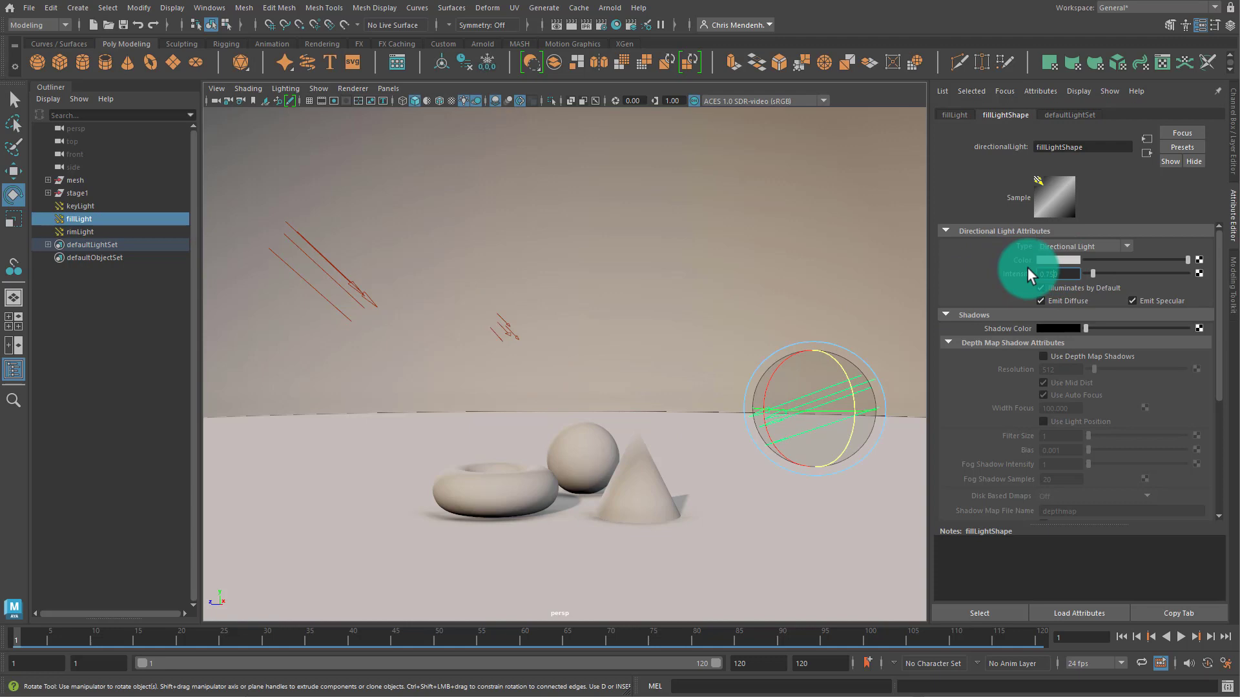
pyautogui.click(1062, 261)
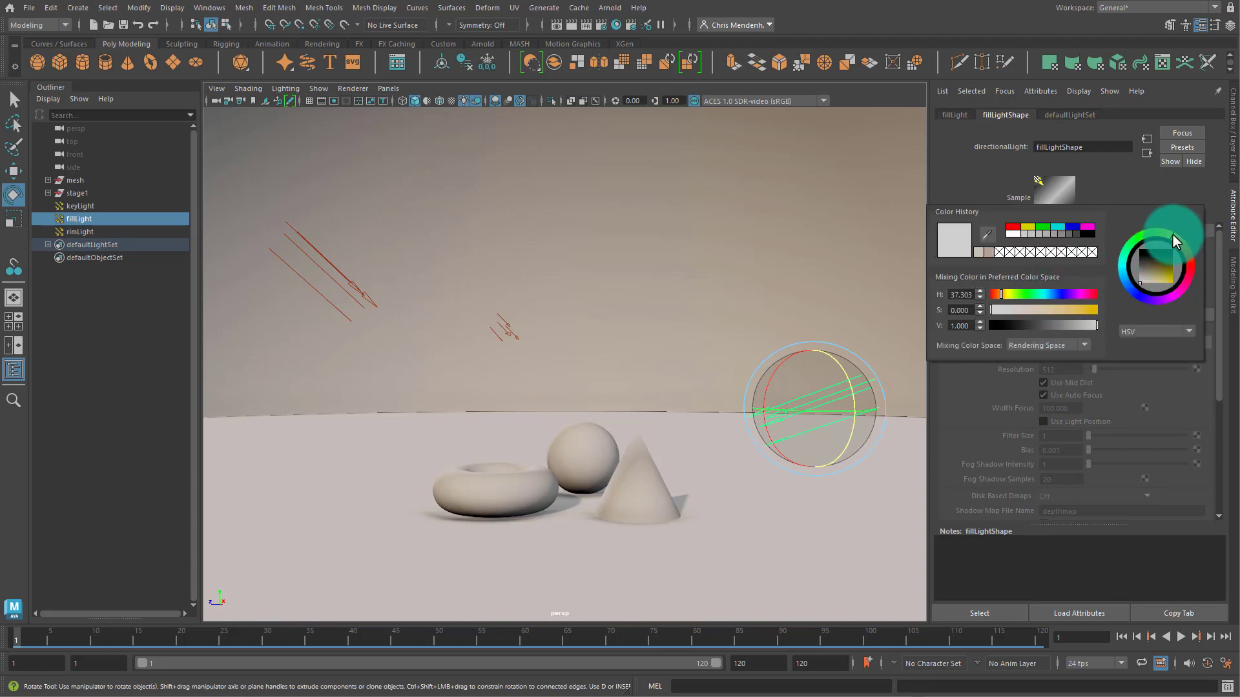
pyautogui.moveTo(1172, 239); pyautogui.dragTo(1175, 287)
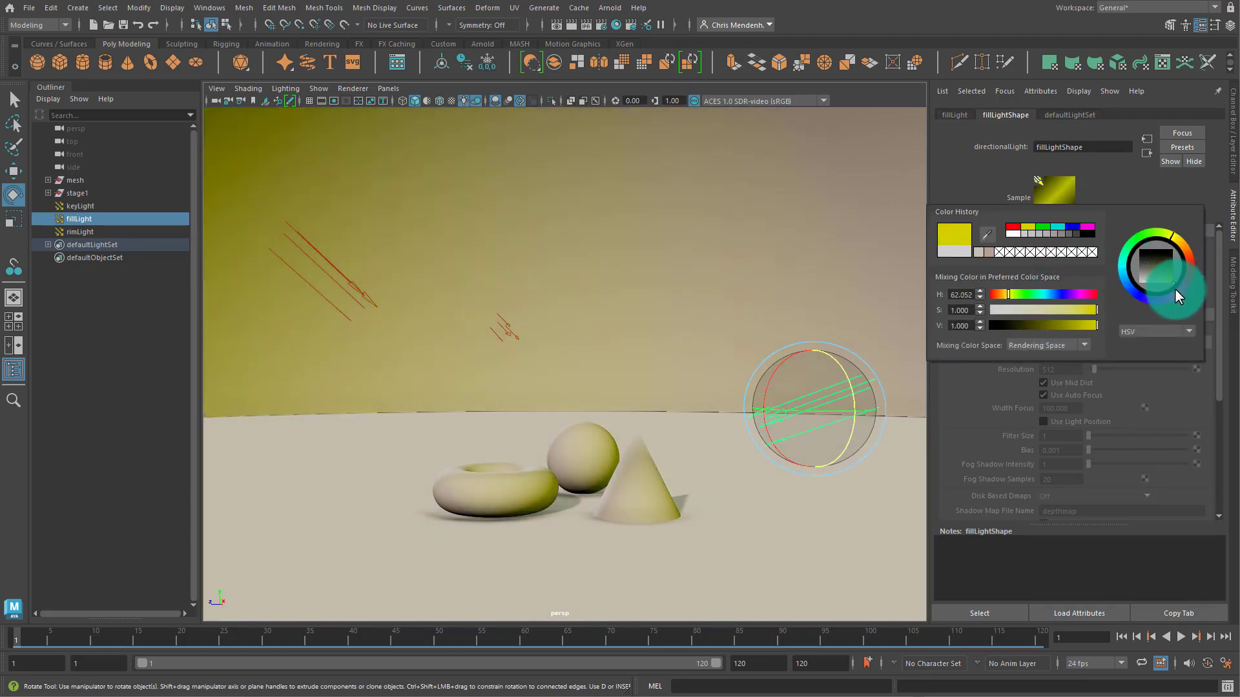
pyautogui.moveTo(1054, 309); pyautogui.dragTo(1027, 310)
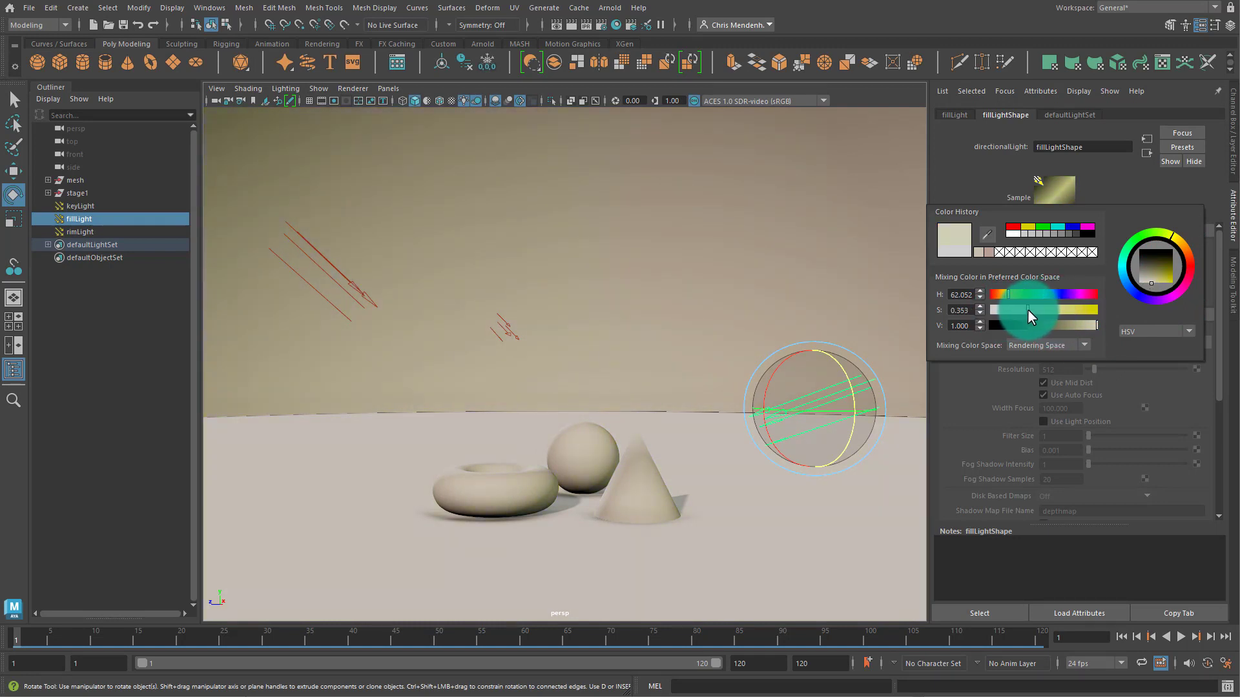
# Tint rimLight a soft cyan-blue with hue 198.76, saturation 0.519 and value 0.710.
pyautogui.click(508, 331)
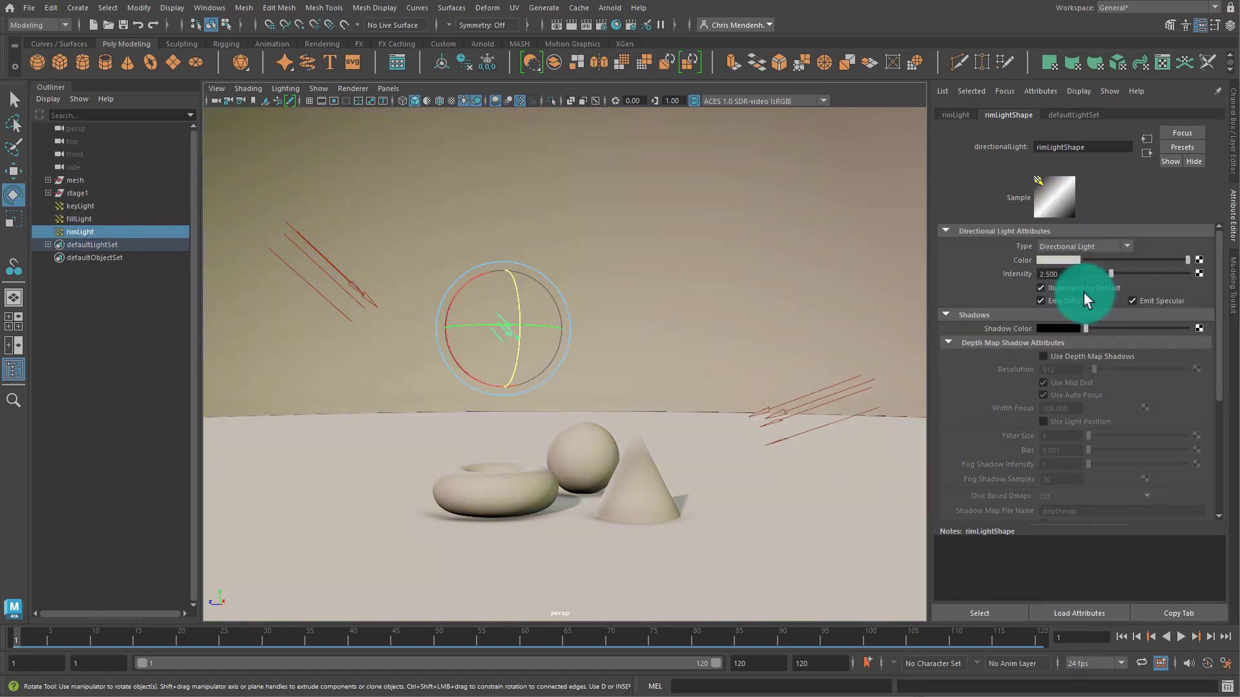
pyautogui.click(1067, 261)
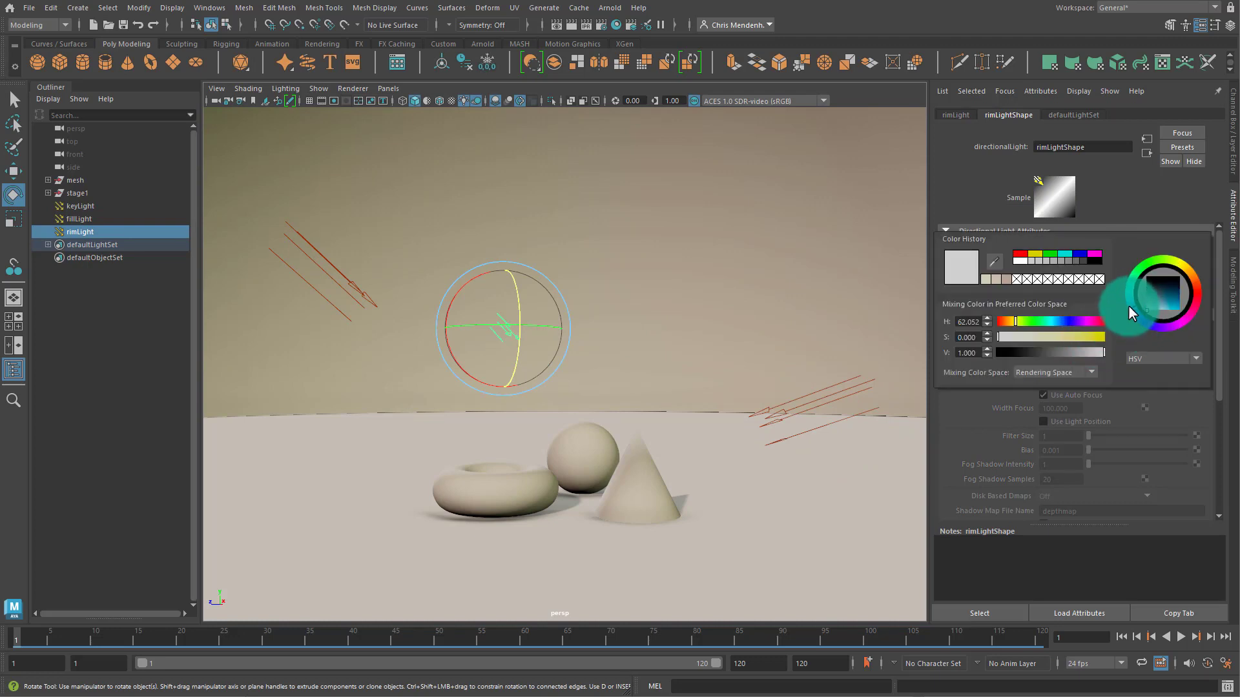
pyautogui.moveTo(1159, 297)
pyautogui.mouseDown()
pyautogui.moveTo(1176, 316)
pyautogui.moveTo(1168, 304)
pyautogui.mouseUp()
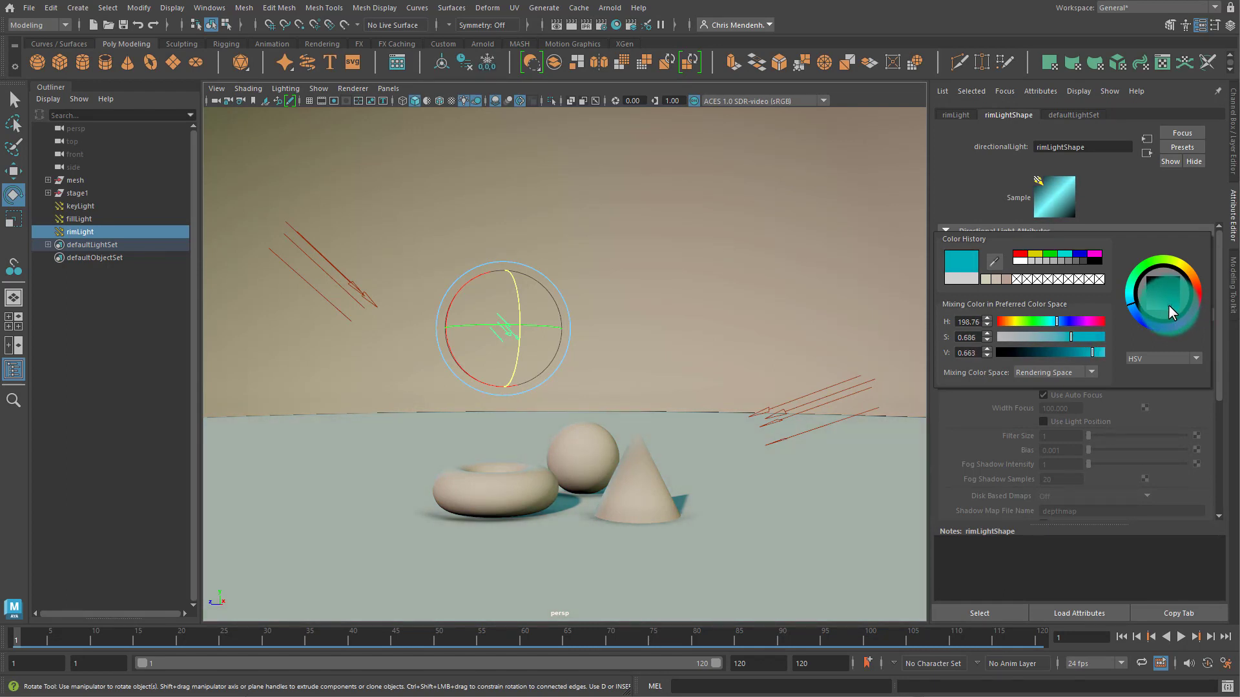
pyautogui.click(484, 460)
pyautogui.keyDown('alt'); pyautogui.moveTo(656, 459); pyautogui.dragTo(725, 443); pyautogui.keyUp('alt')
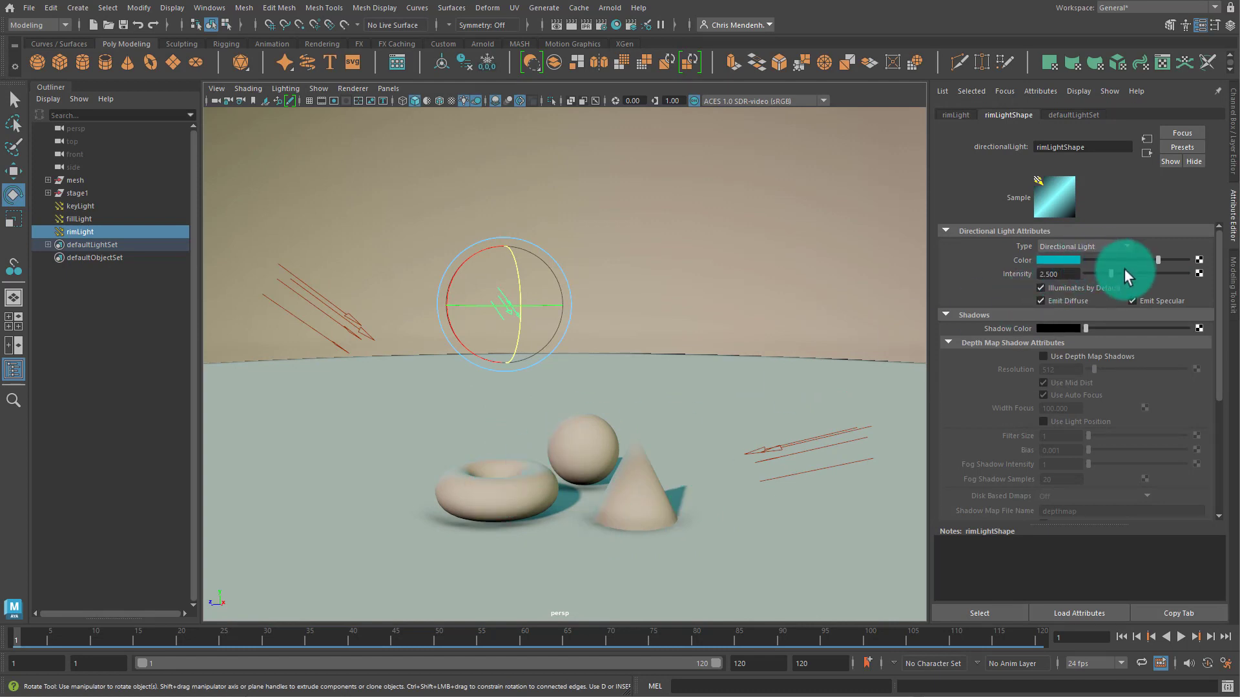
pyautogui.click(1059, 261)
pyautogui.moveTo(1059, 309)
pyautogui.mouseDown()
pyautogui.moveTo(1017, 305)
pyautogui.moveTo(1041, 305)
pyautogui.mouseUp()
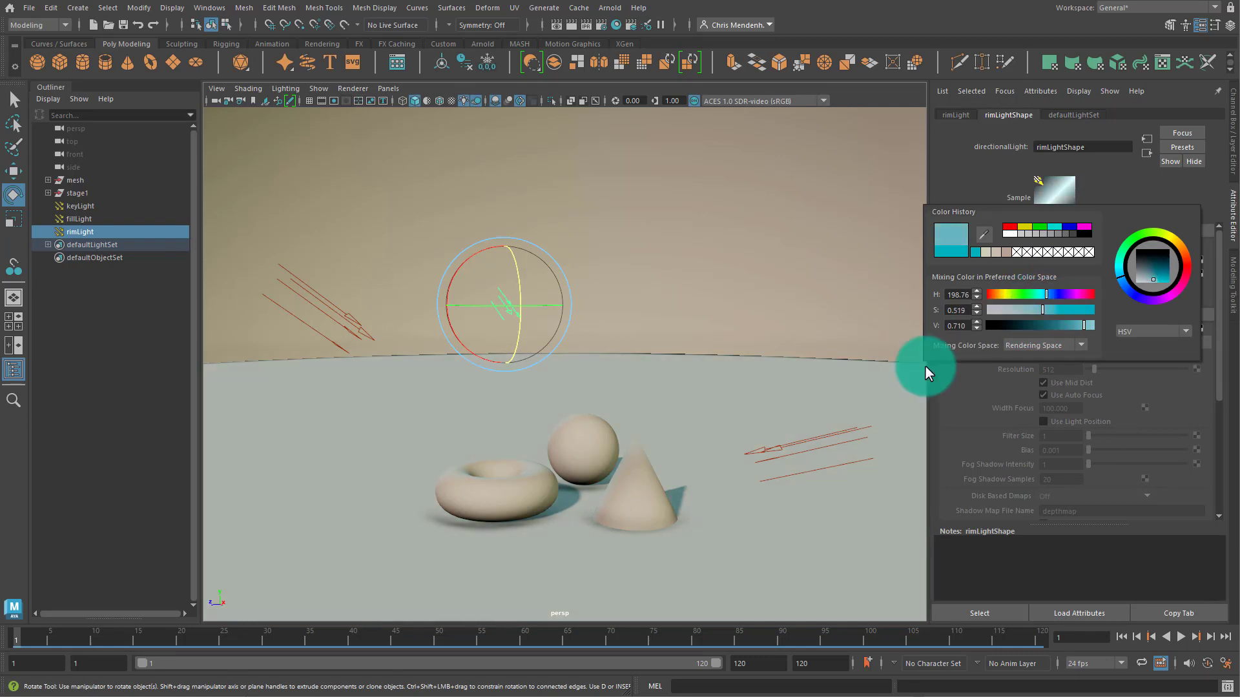
pyautogui.keyDown('alt'); pyautogui.moveTo(871, 380); pyautogui.dragTo(716, 447); pyautogui.keyUp('alt')
pyautogui.click(682, 430)
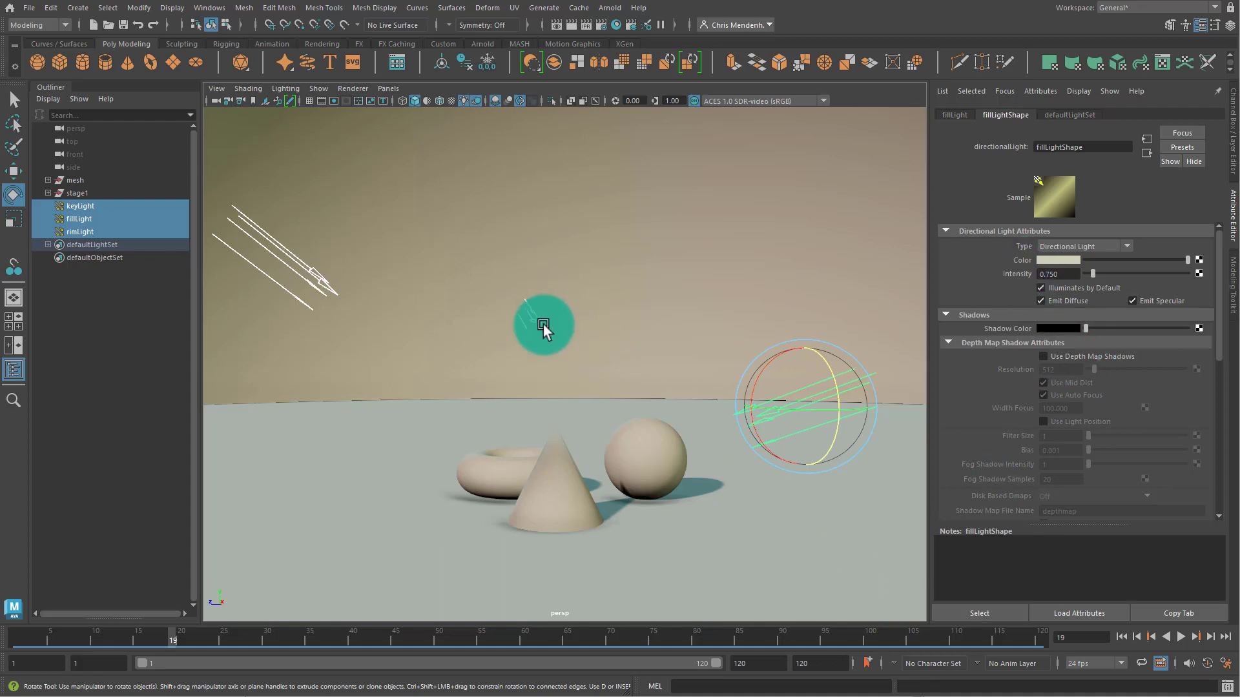
pyautogui.click(526, 323)
pyautogui.click(288, 285)
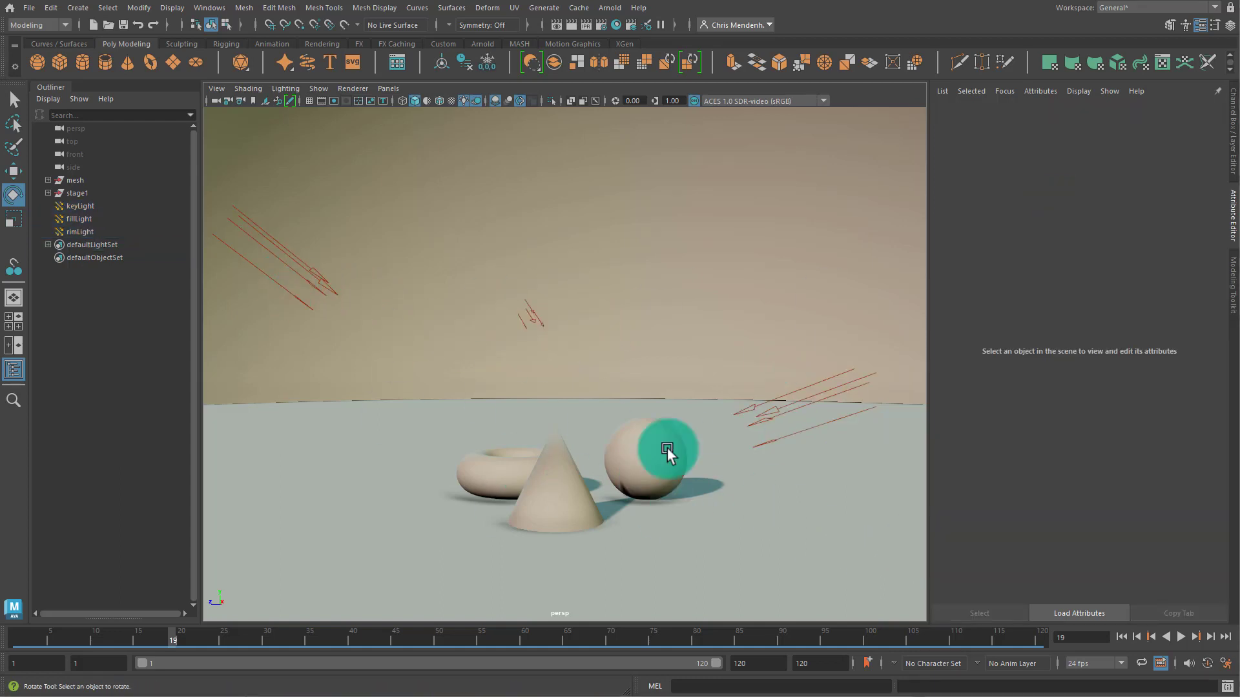
pyautogui.click(540, 321)
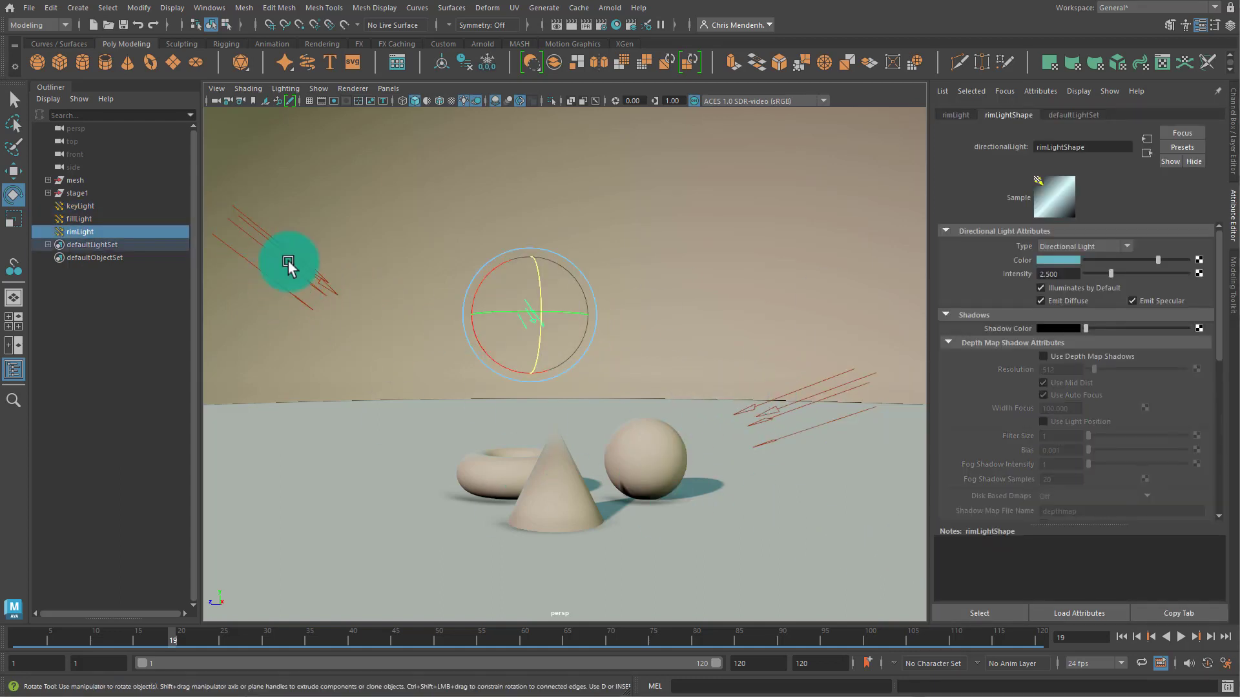
# Enable Hide on playback for fillLight, rimLight and keyLight, and play the turntable to check it without light icons.
pyautogui.click(811, 388)
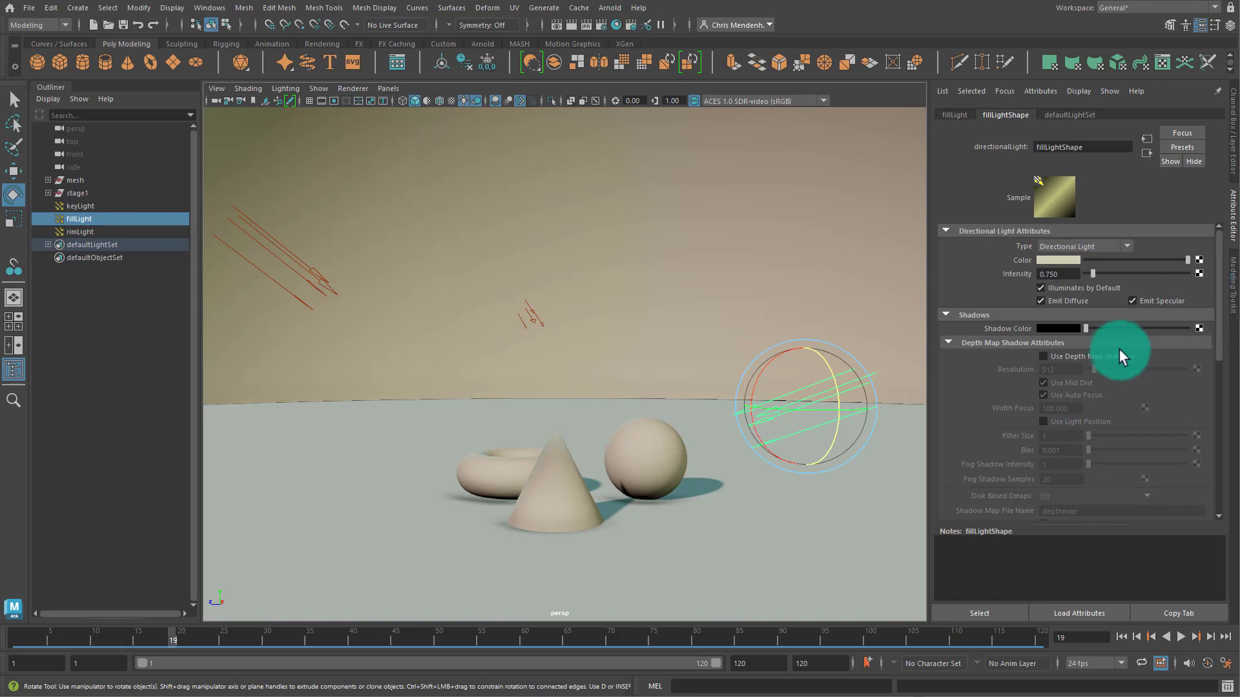
pyautogui.scroll(-10, 1118, 352)
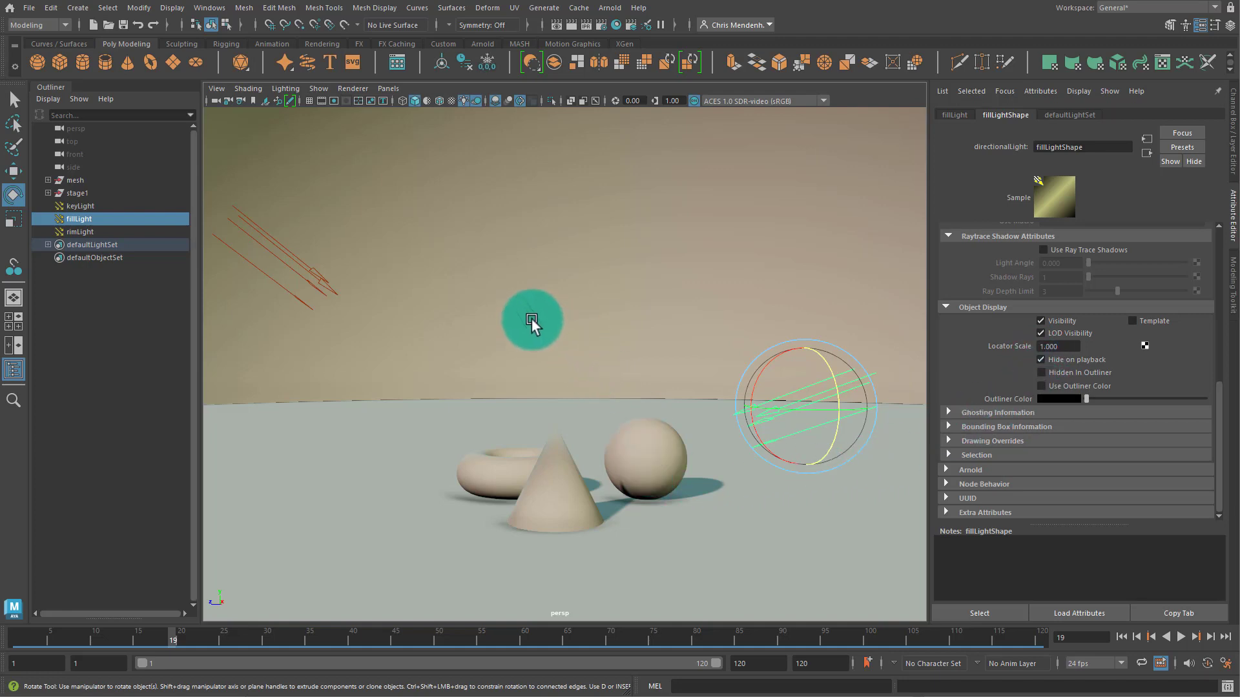
pyautogui.click(532, 318)
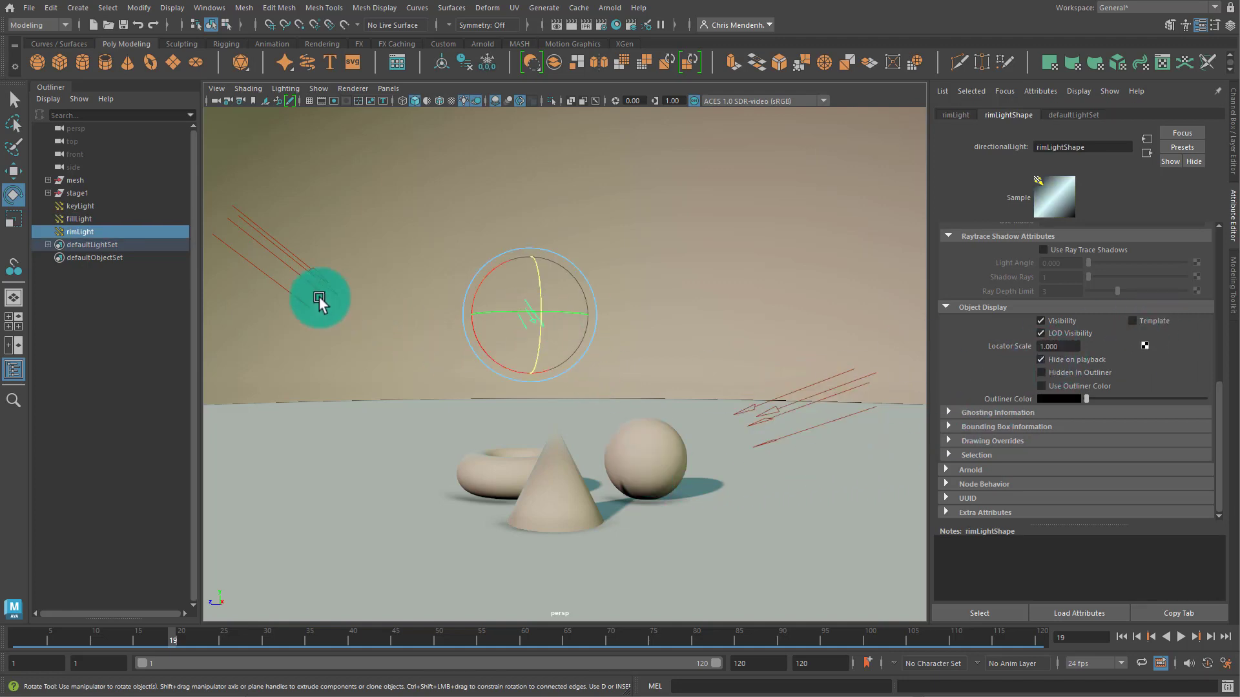
pyautogui.click(313, 276)
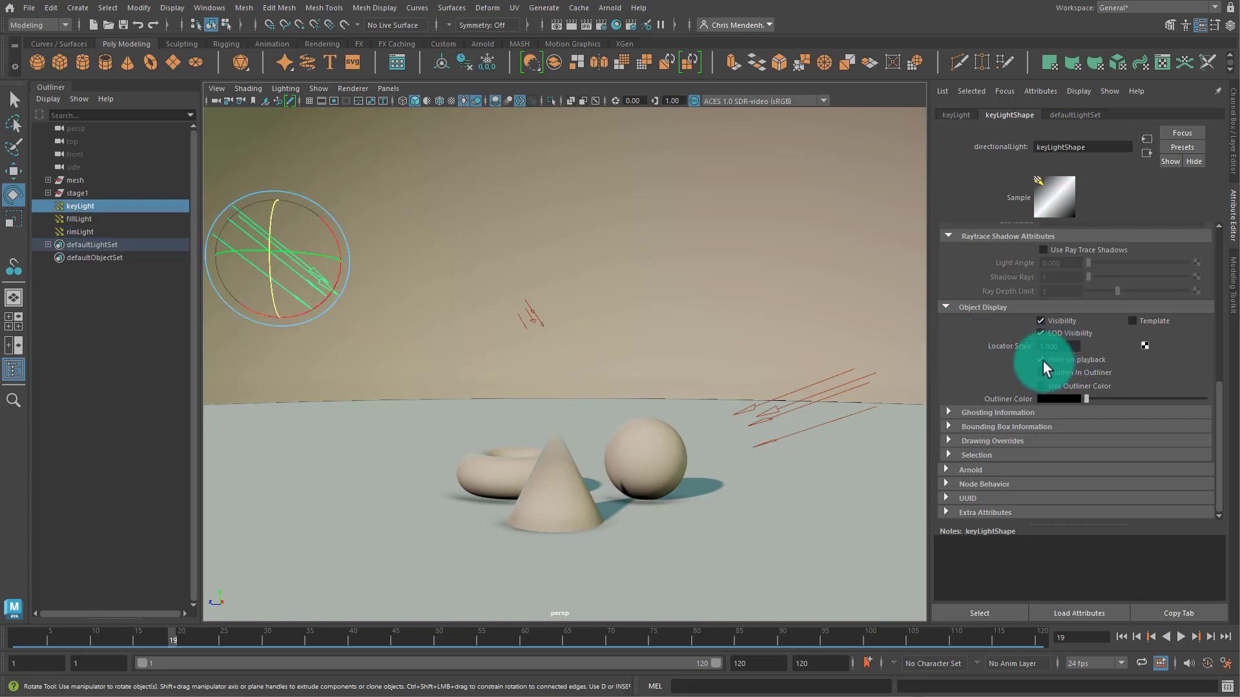
pyautogui.click(1183, 636)
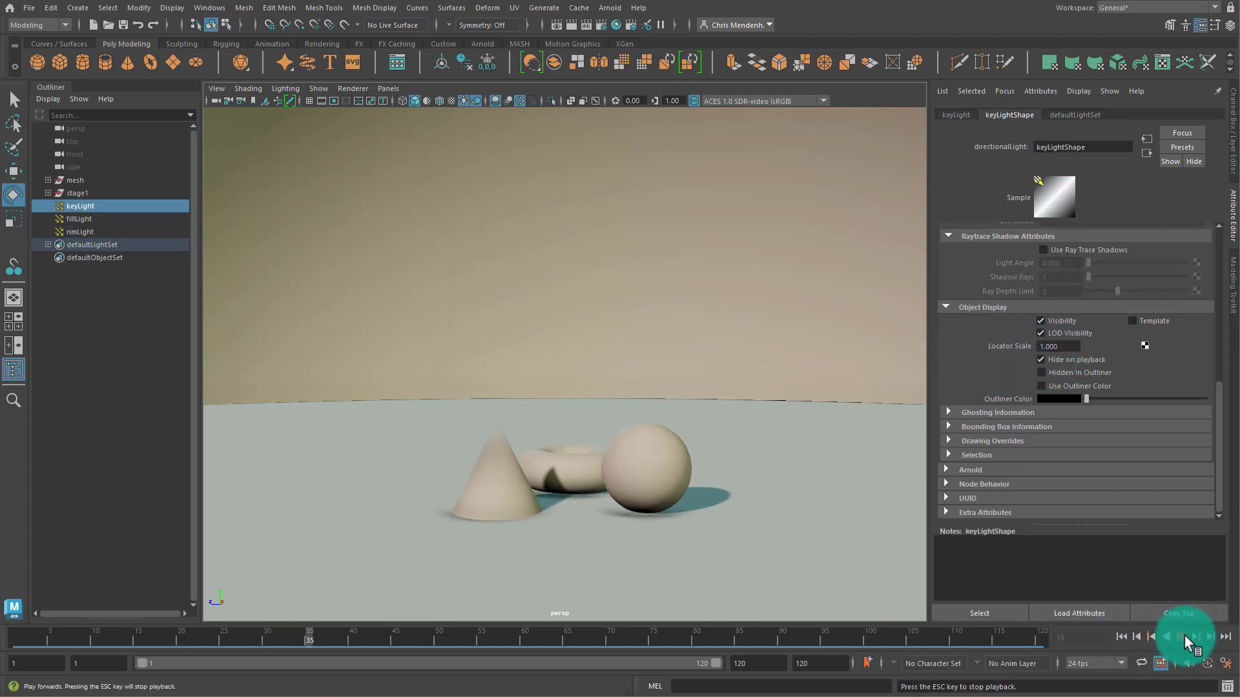
# Play the turntable animation from a closer view to check the lighting on the primitives.
pyautogui.click(1184, 639)
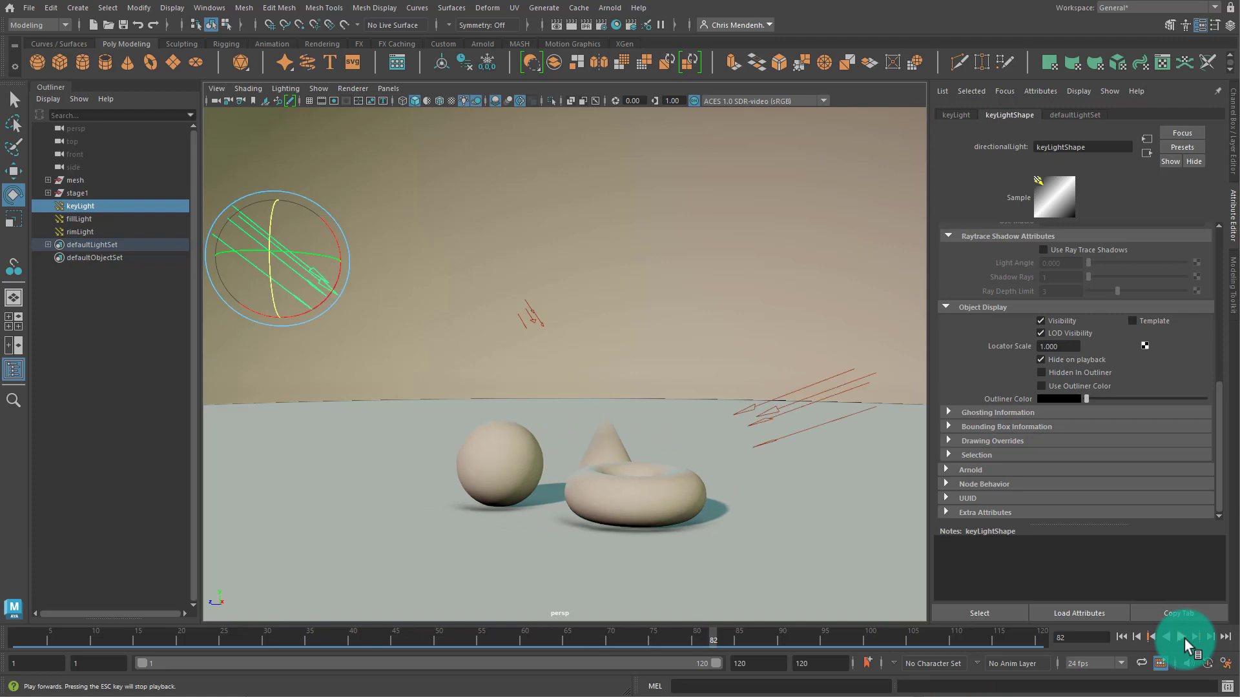
pyautogui.keyDown('alt'); pyautogui.moveTo(752, 506); pyautogui.dragTo(730, 484); pyautogui.keyUp('alt')
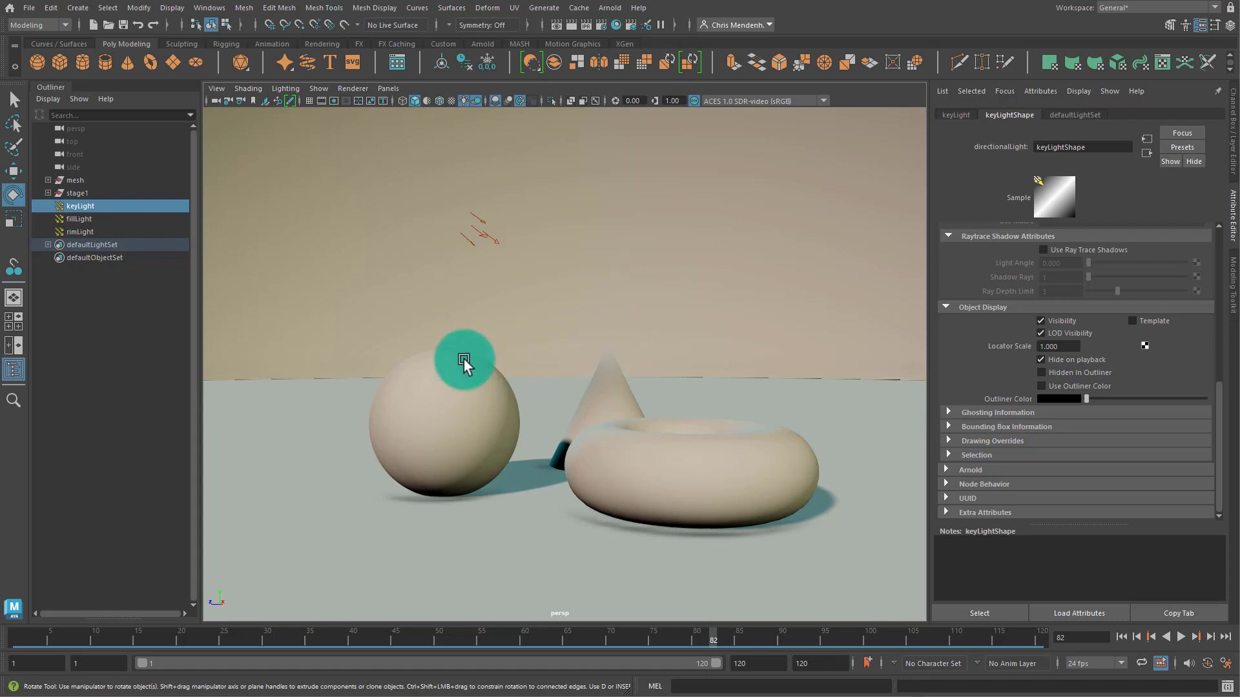
pyautogui.click(1183, 637)
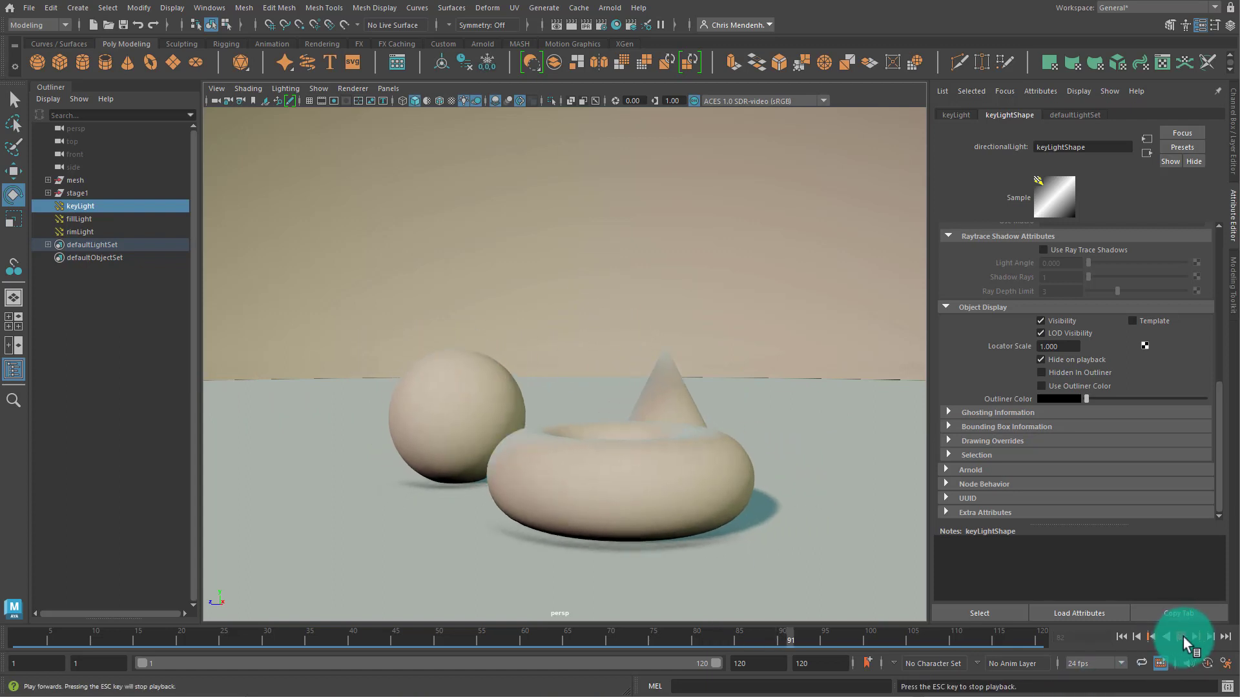
pyautogui.click(1183, 637)
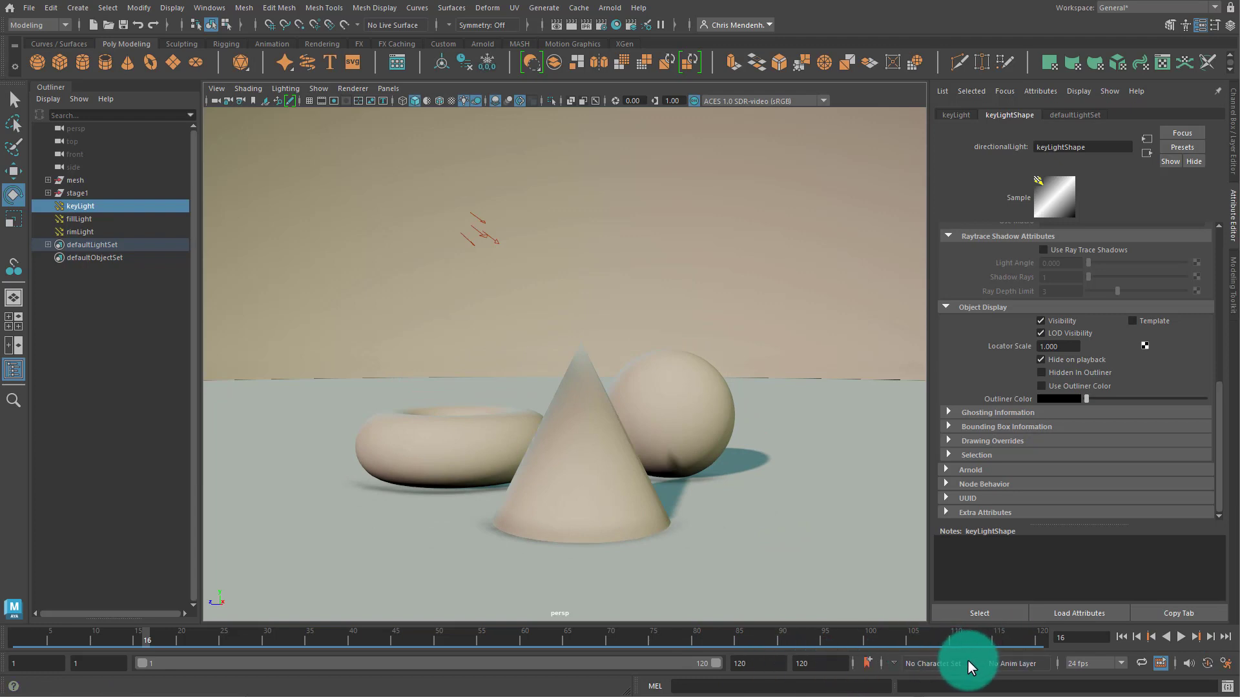
pyautogui.click(1182, 636)
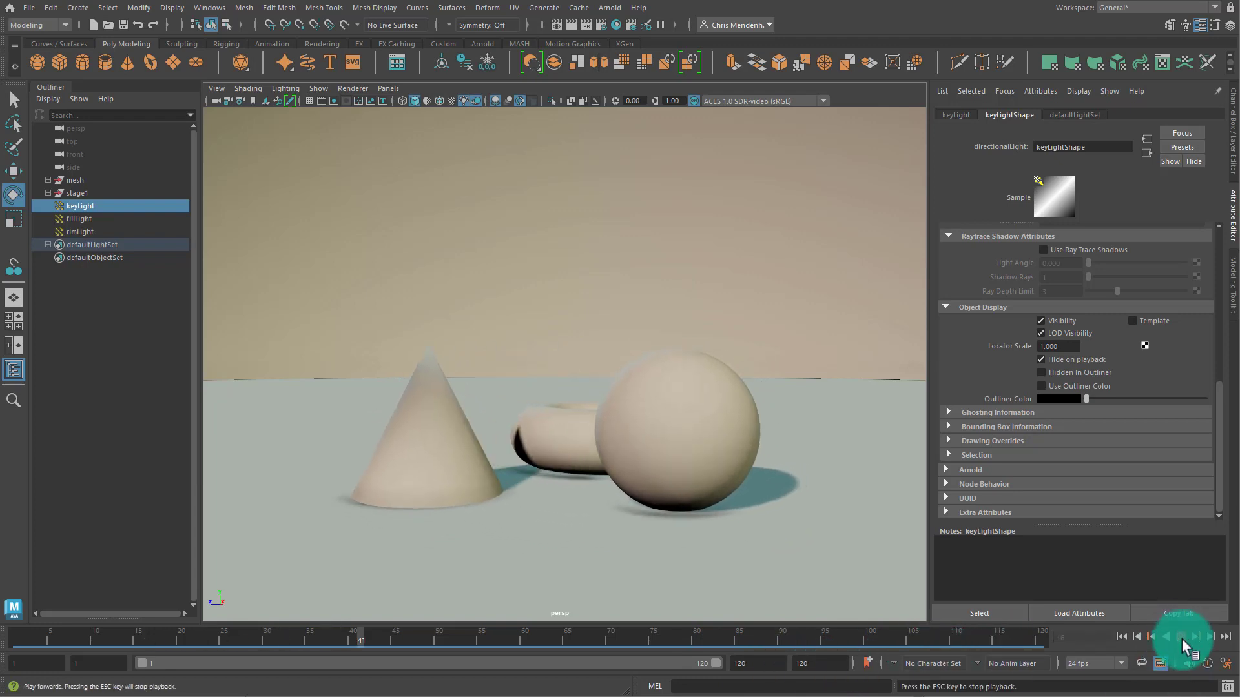
pyautogui.click(1182, 640)
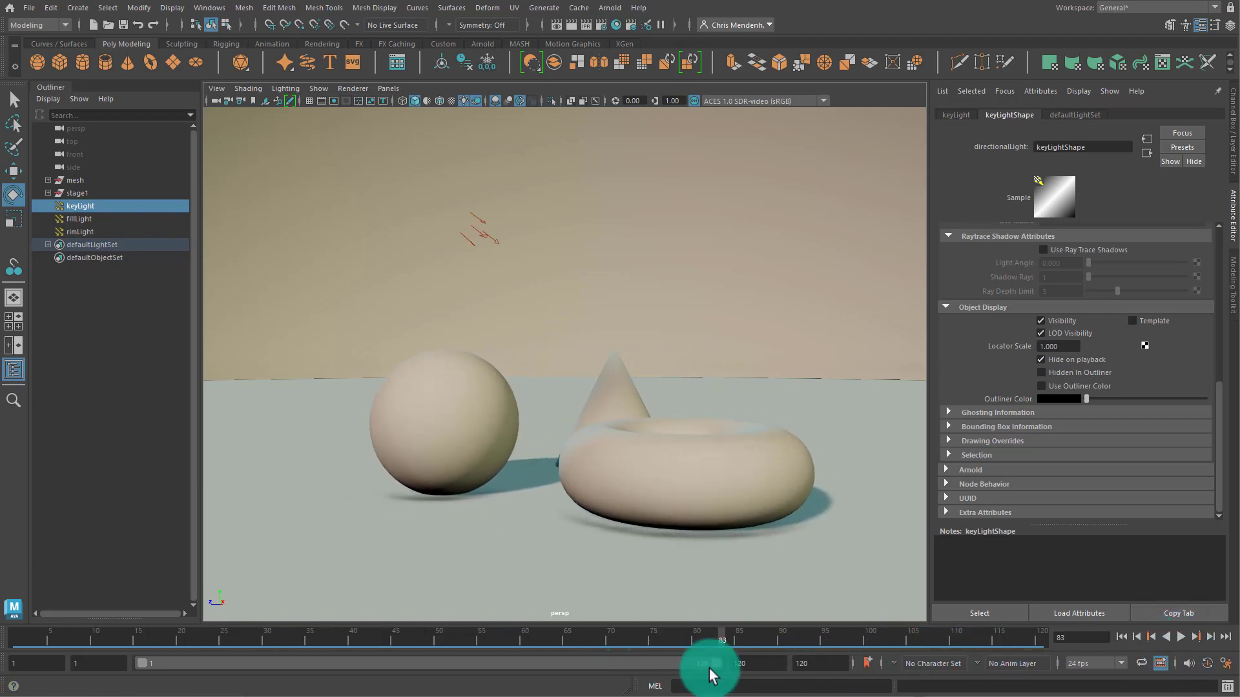
# Extend the end of the playback and animation range to frame 240.
pyautogui.click(761, 664)
pyautogui.write('240')
pyautogui.press('Return')
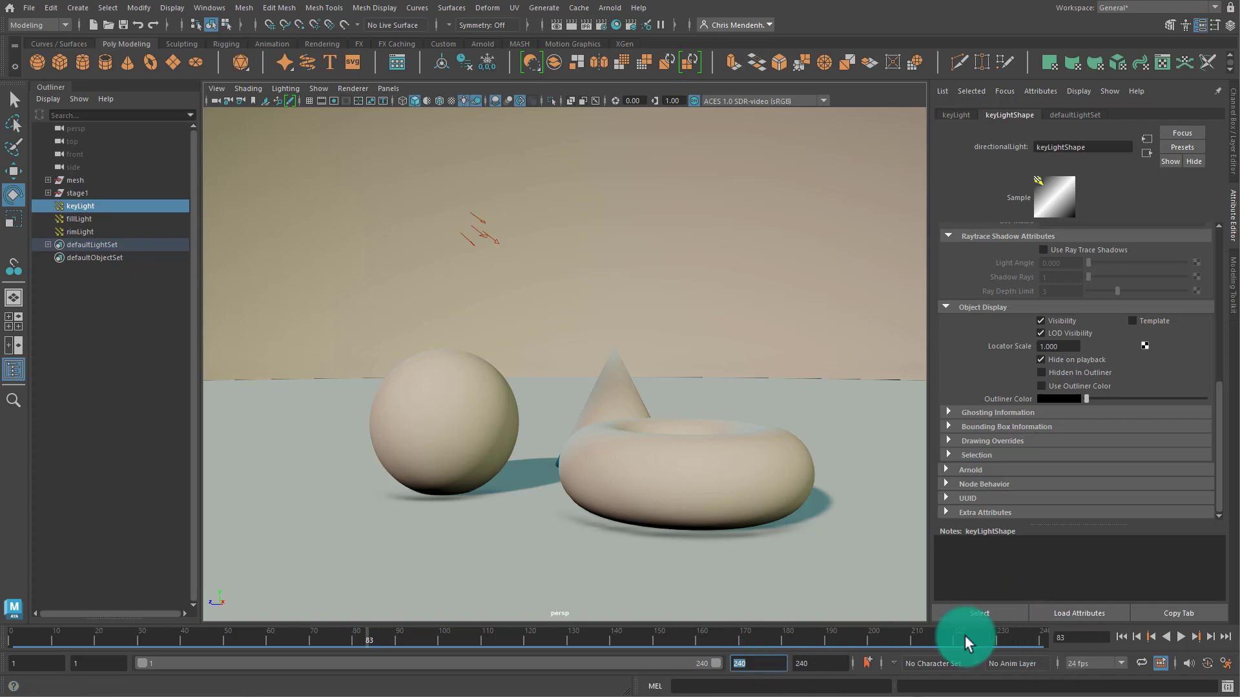
# Move the mesh group's final rotation key from frame 120 to frame 239.
pyautogui.click(82, 181)
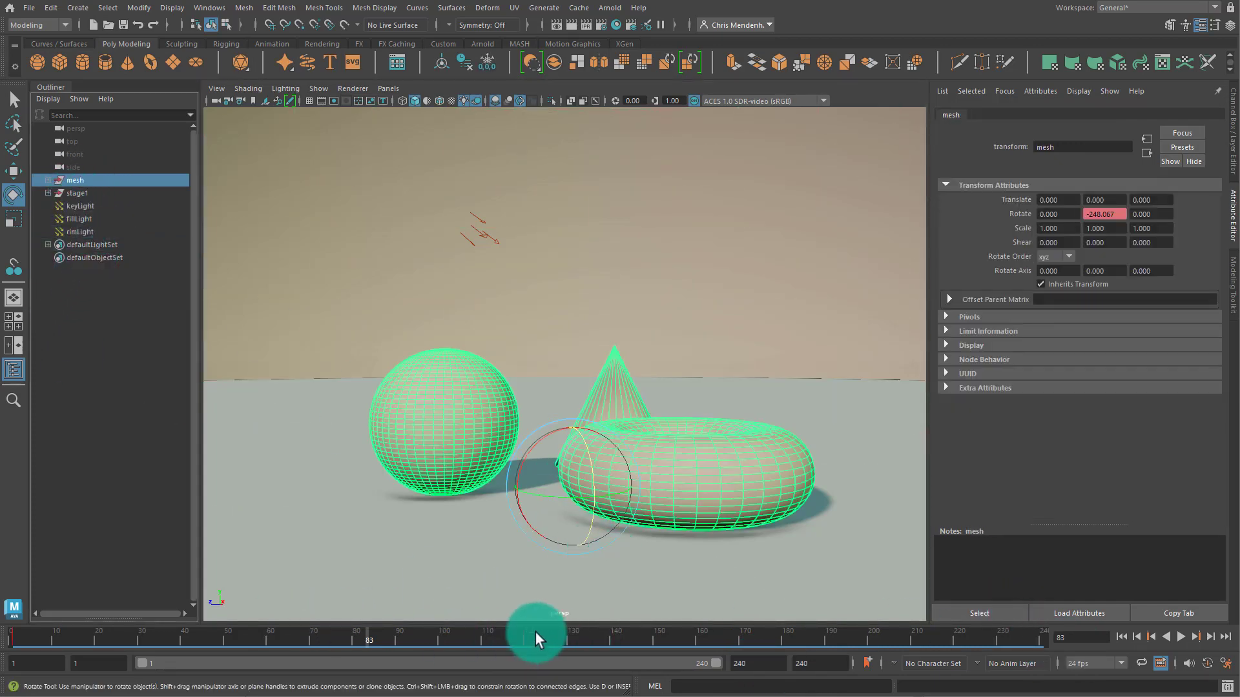
pyautogui.moveTo(536, 631); pyautogui.dragTo(528, 645)
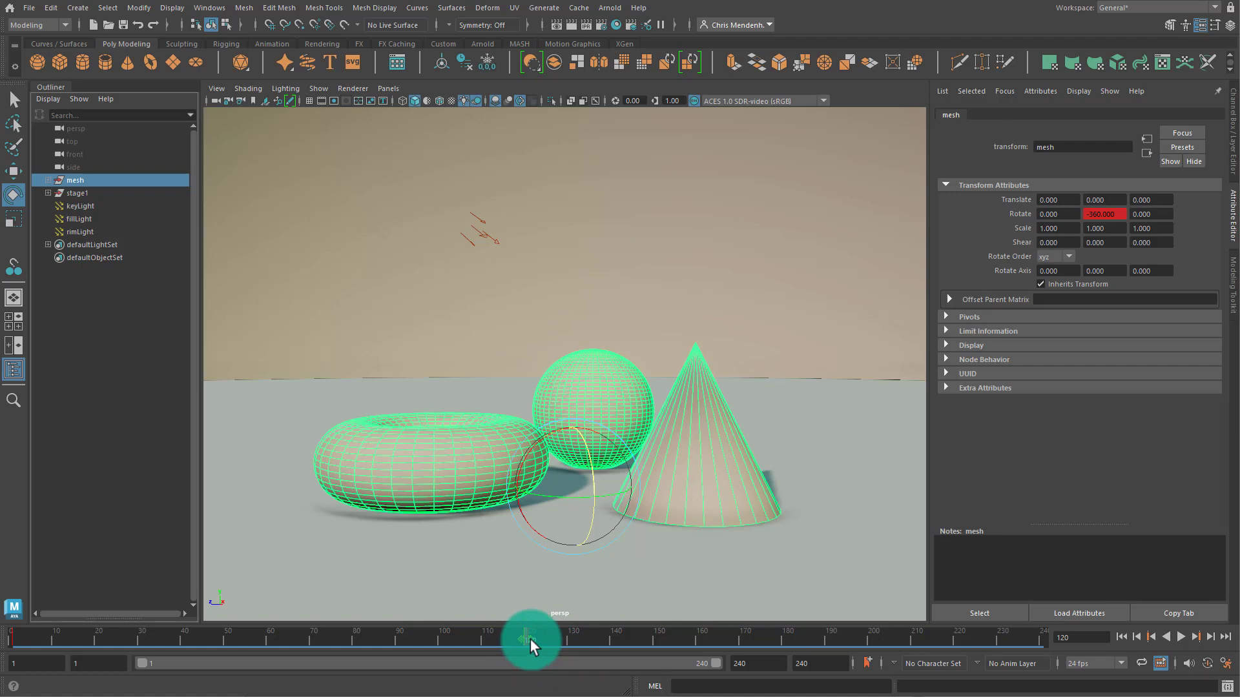
pyautogui.moveTo(529, 641); pyautogui.dragTo(713, 634)
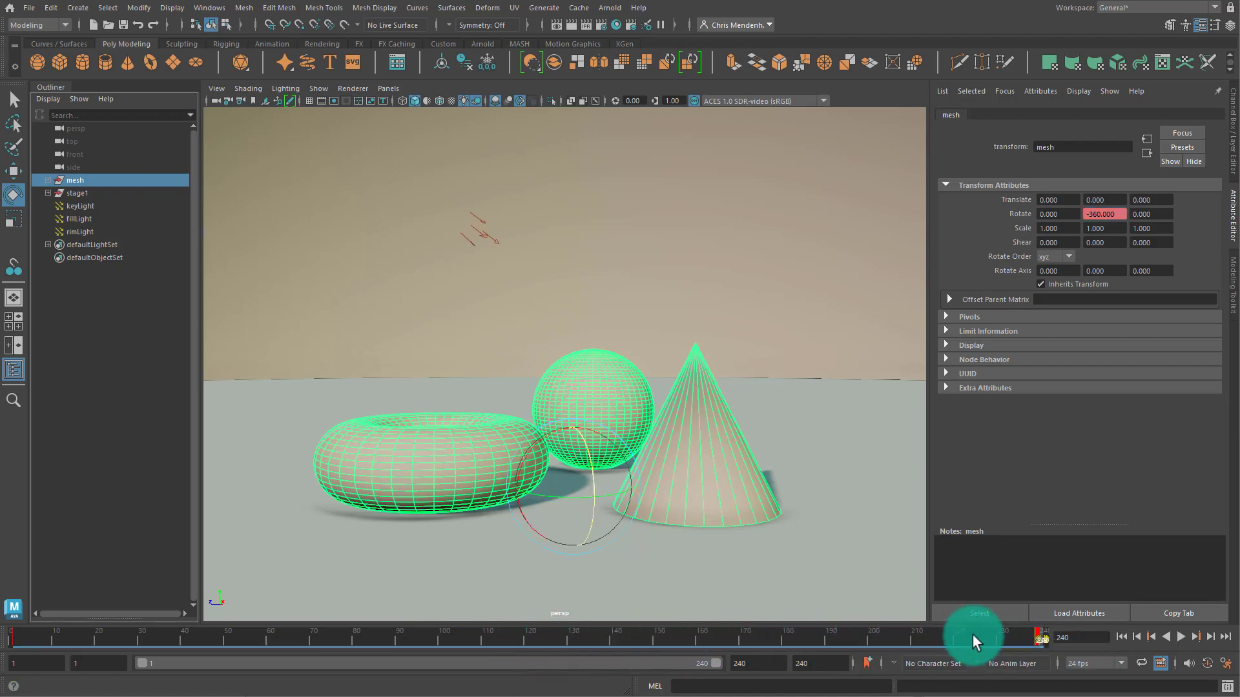
pyautogui.moveTo(972, 634); pyautogui.dragTo(1040, 640)
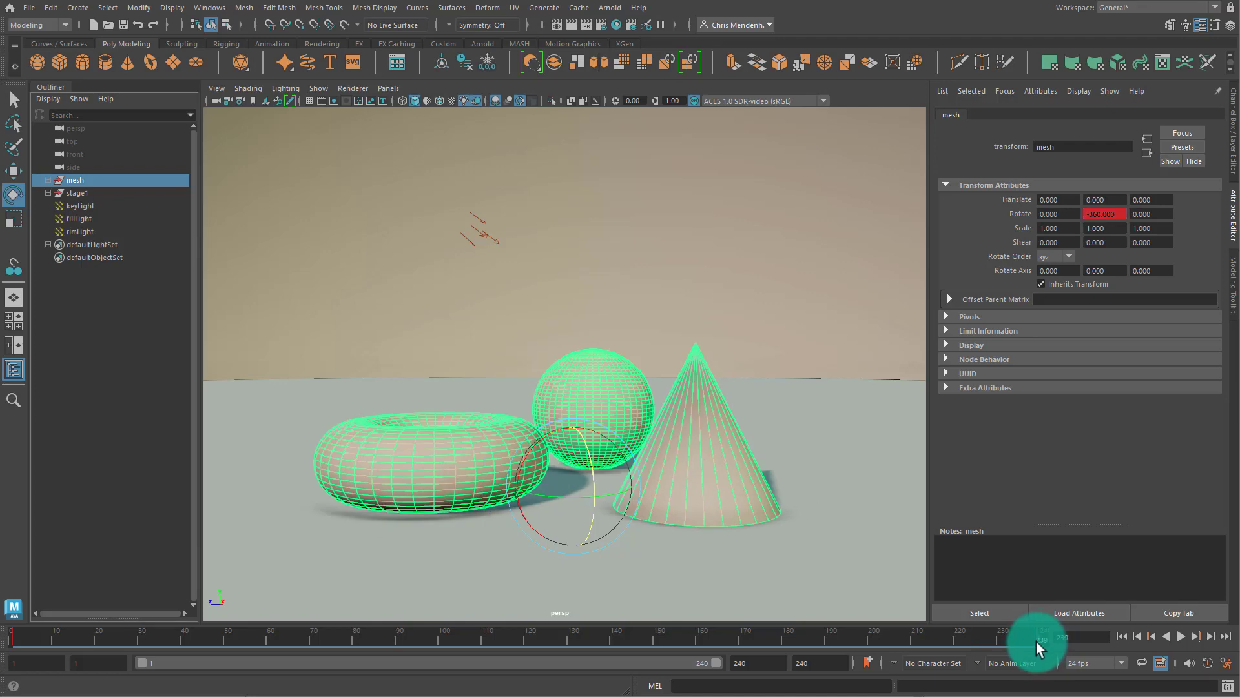
# Switch to the Animation workspace and narrow the visible playback range to frames 222 to 240.
pyautogui.click(1114, 8)
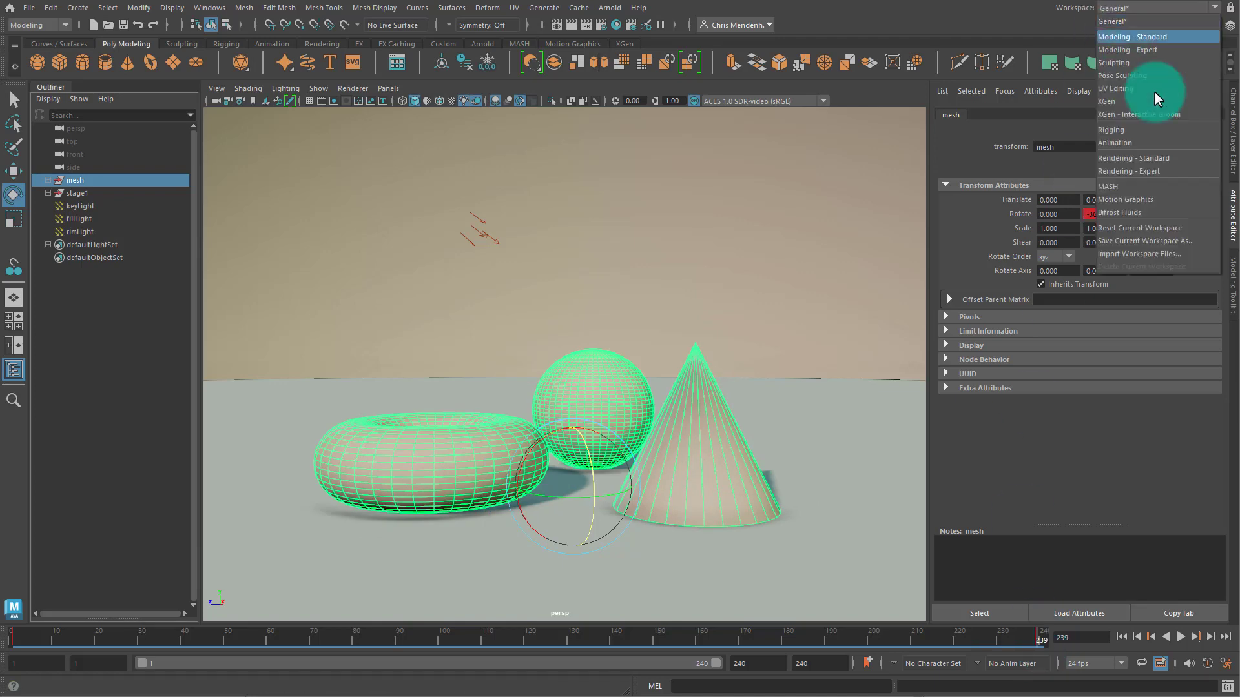
pyautogui.click(1140, 140)
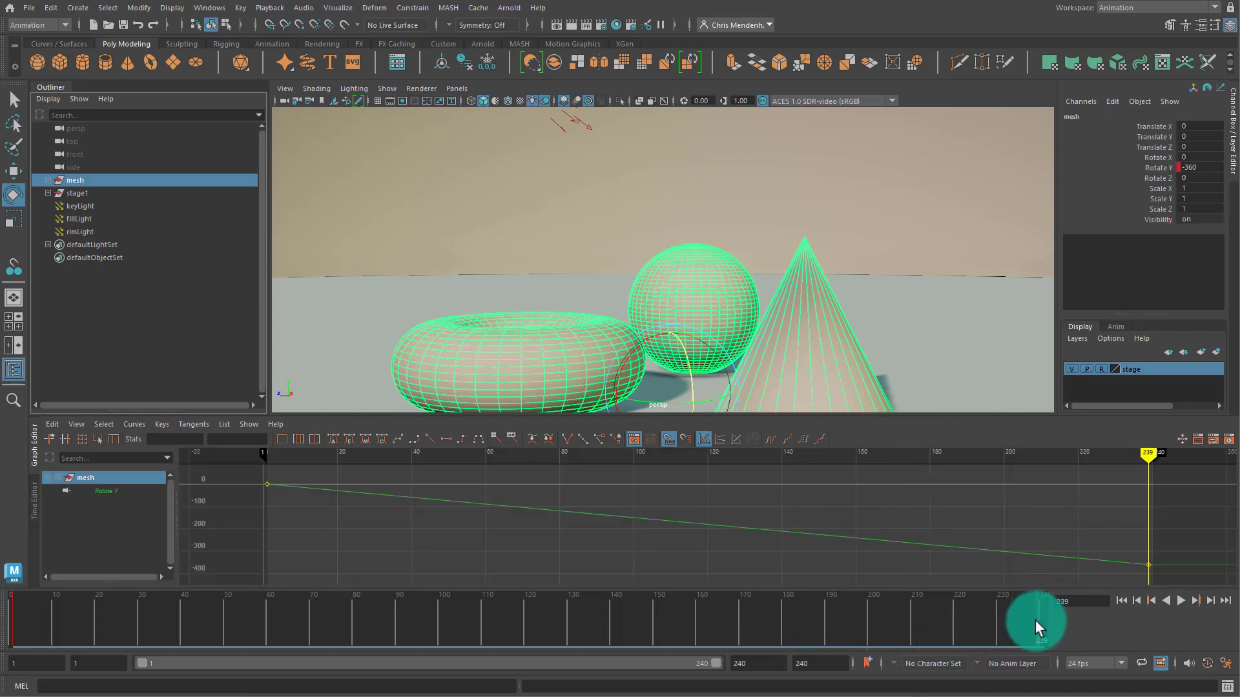
pyautogui.click(1044, 642)
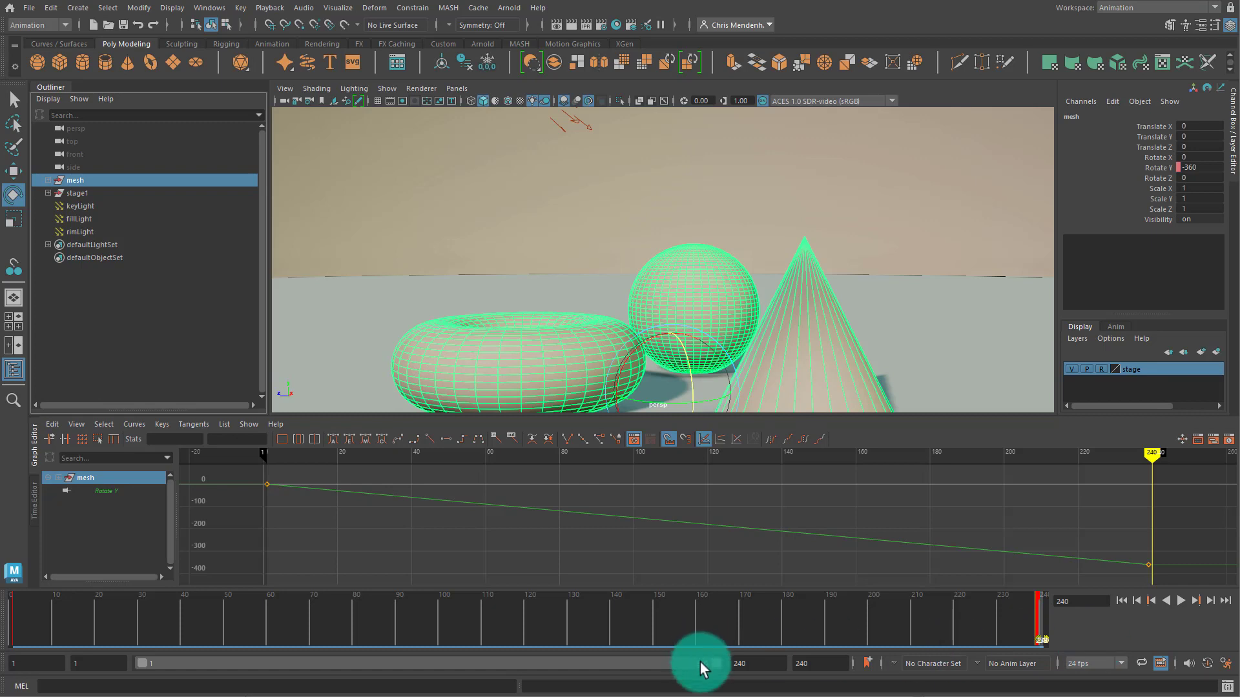
pyautogui.moveTo(136, 662); pyautogui.dragTo(686, 669)
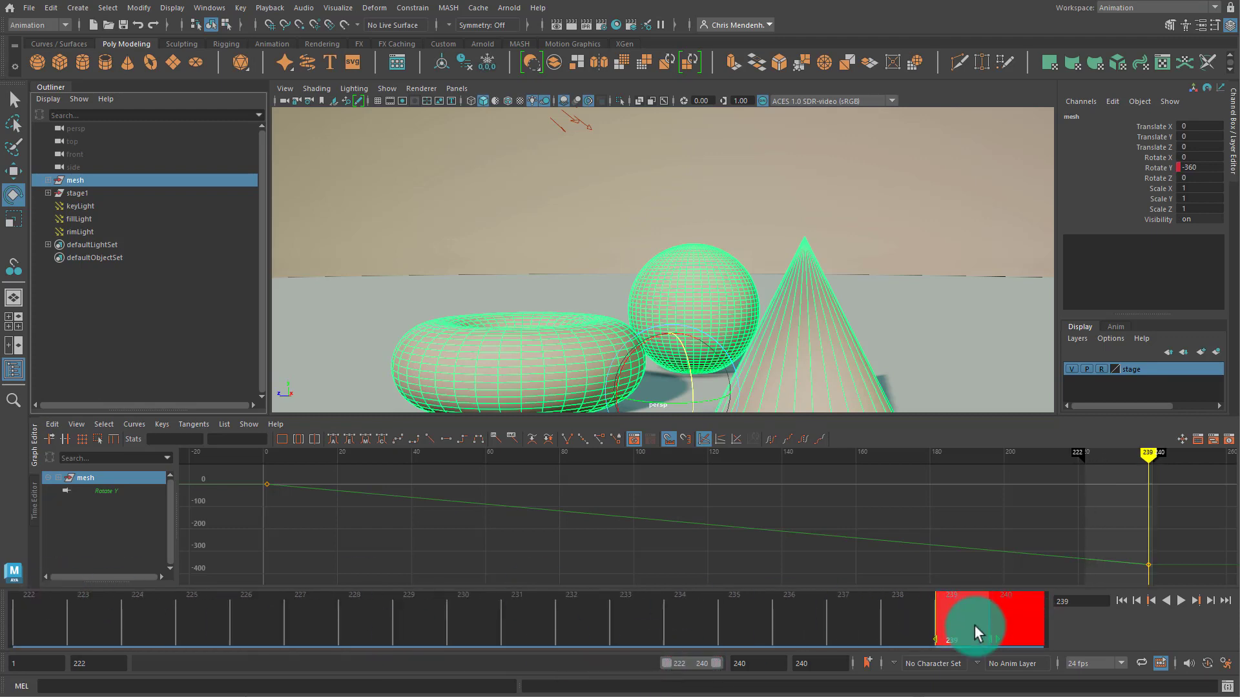
# Shift the mesh group's last Rotate Y key from frame 239 to frame 240.
pyautogui.moveTo(975, 633); pyautogui.dragTo(820, 632)
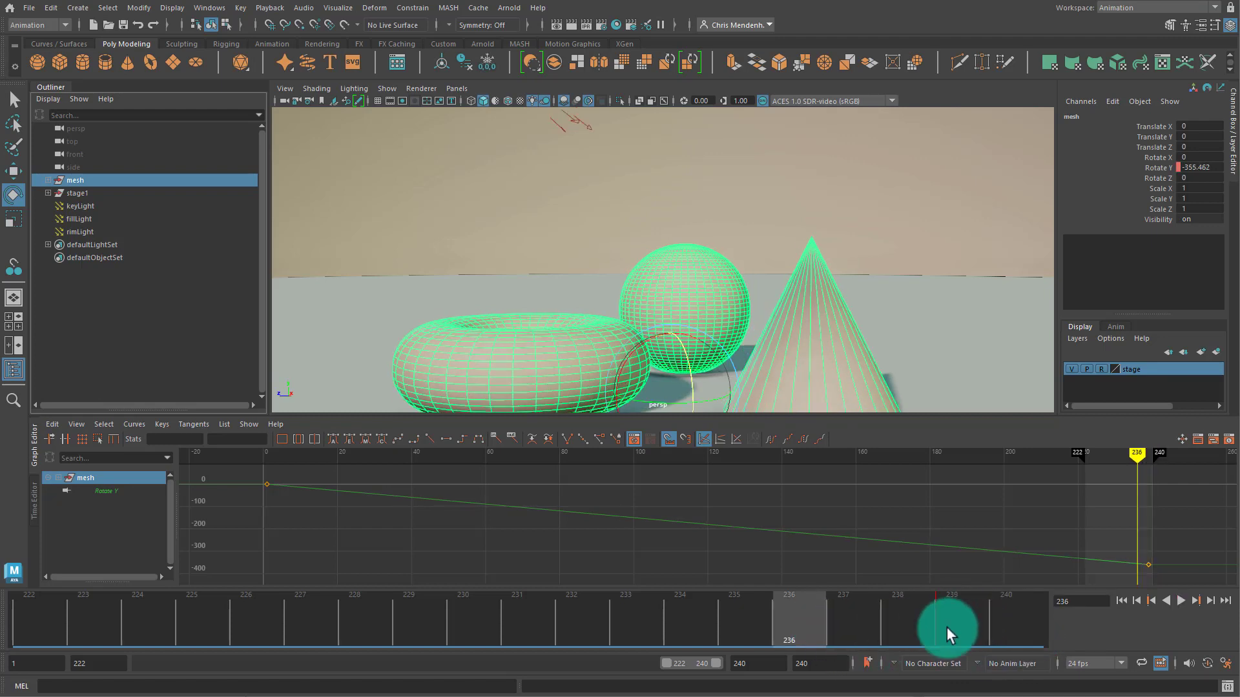
pyautogui.moveTo(949, 634); pyautogui.dragTo(1065, 642)
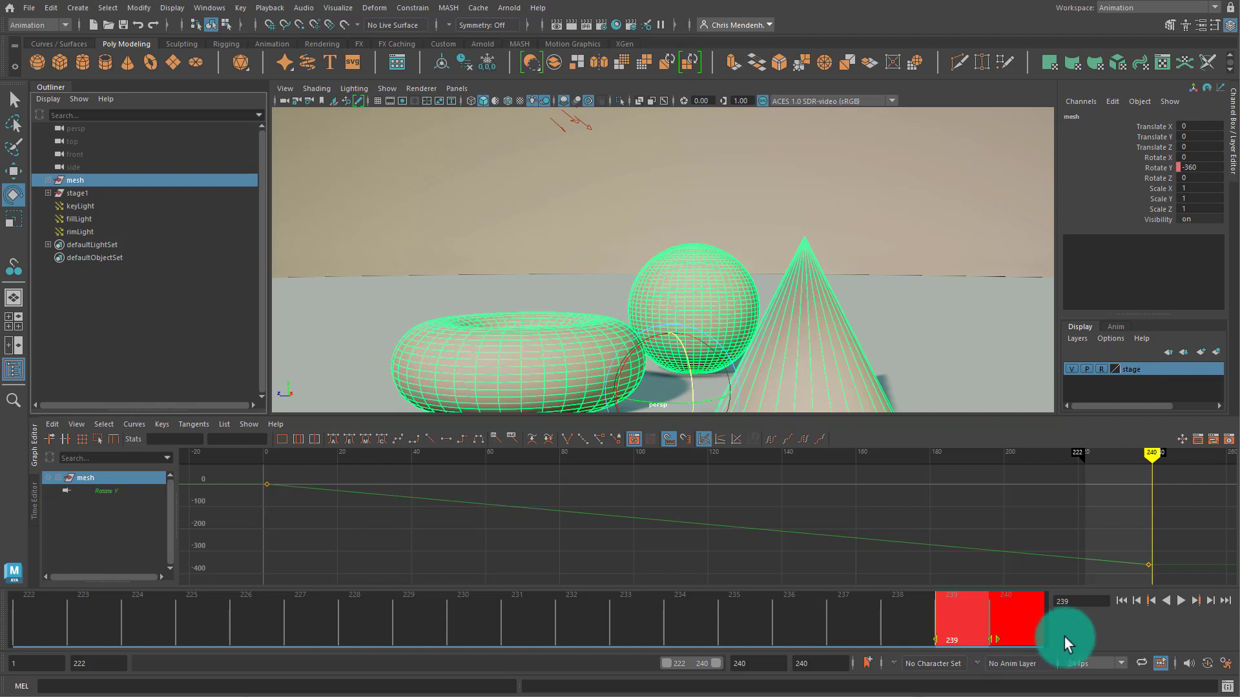
pyautogui.click(839, 628)
pyautogui.click(947, 623)
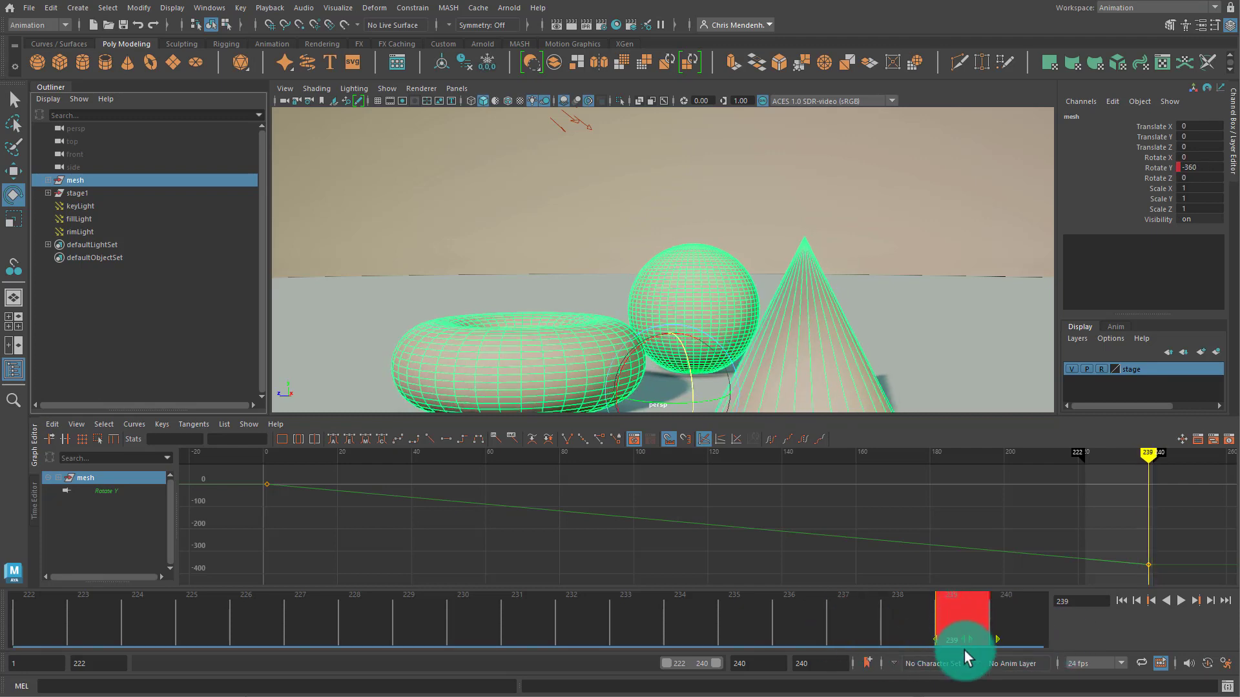
pyautogui.moveTo(970, 639); pyautogui.dragTo(1033, 641)
pyautogui.click(897, 638)
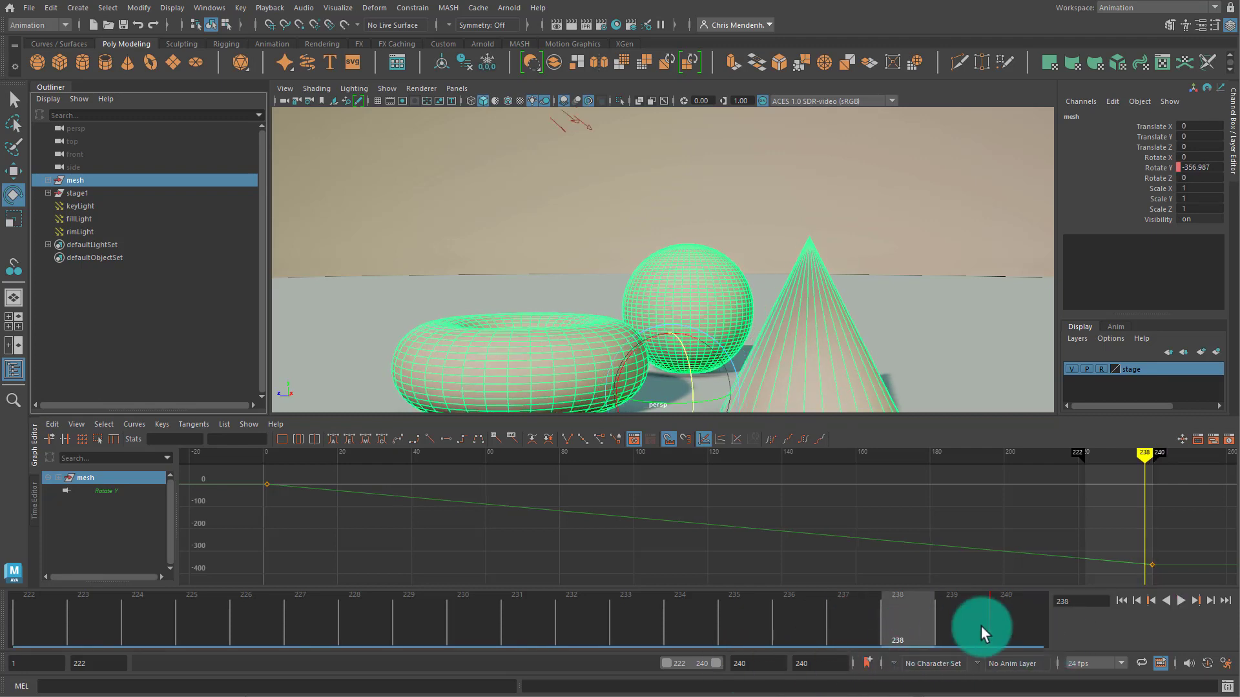
pyautogui.click(1002, 626)
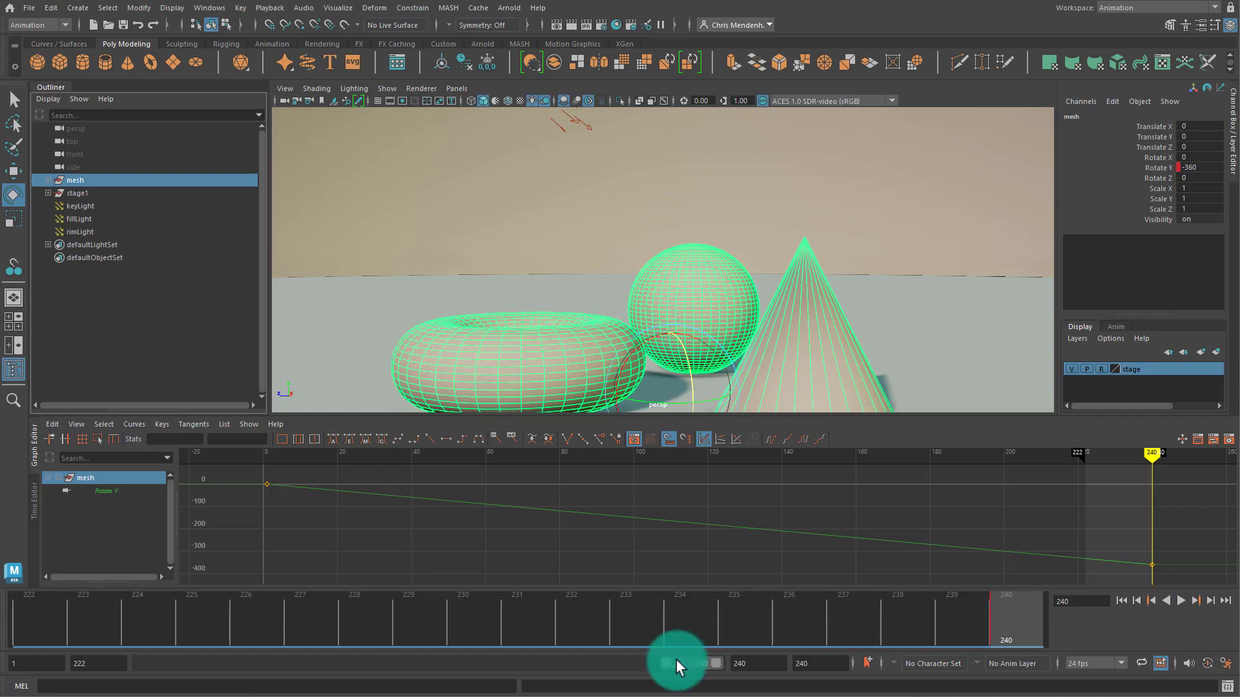
# Restore the playback range to frames 1 to 240, go to frame 1 and return to the General workspace.
pyautogui.moveTo(667, 664); pyautogui.dragTo(1, 679)
pyautogui.moveTo(41, 634); pyautogui.dragTo(2, 630)
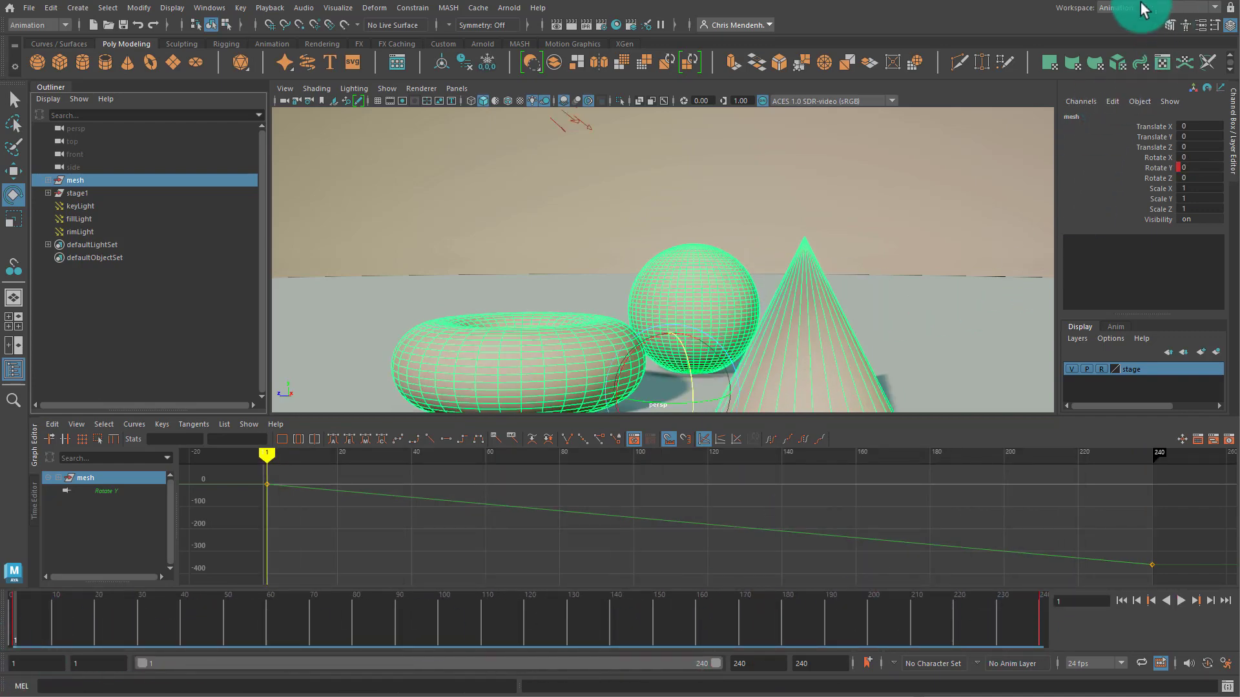
pyautogui.click(1119, 10)
pyautogui.click(1121, 19)
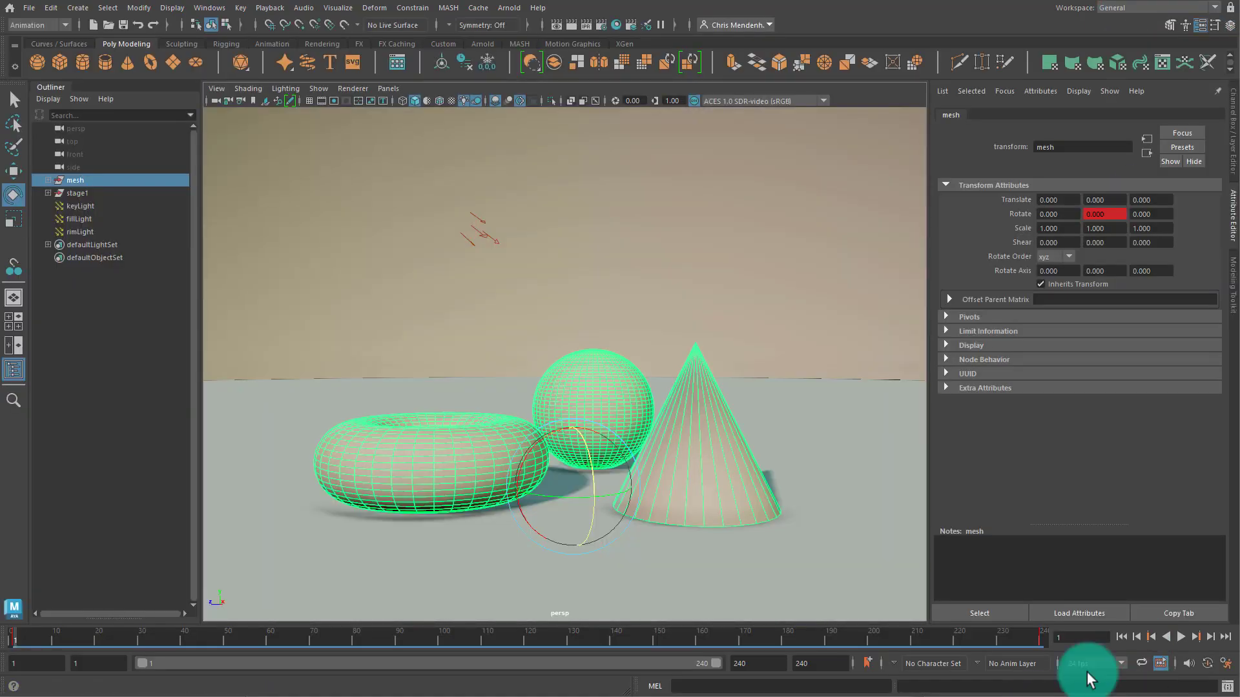
# Play the 240-frame turntable with nothing selected and examine the lit primitives from several angles and distances.
pyautogui.click(1180, 637)
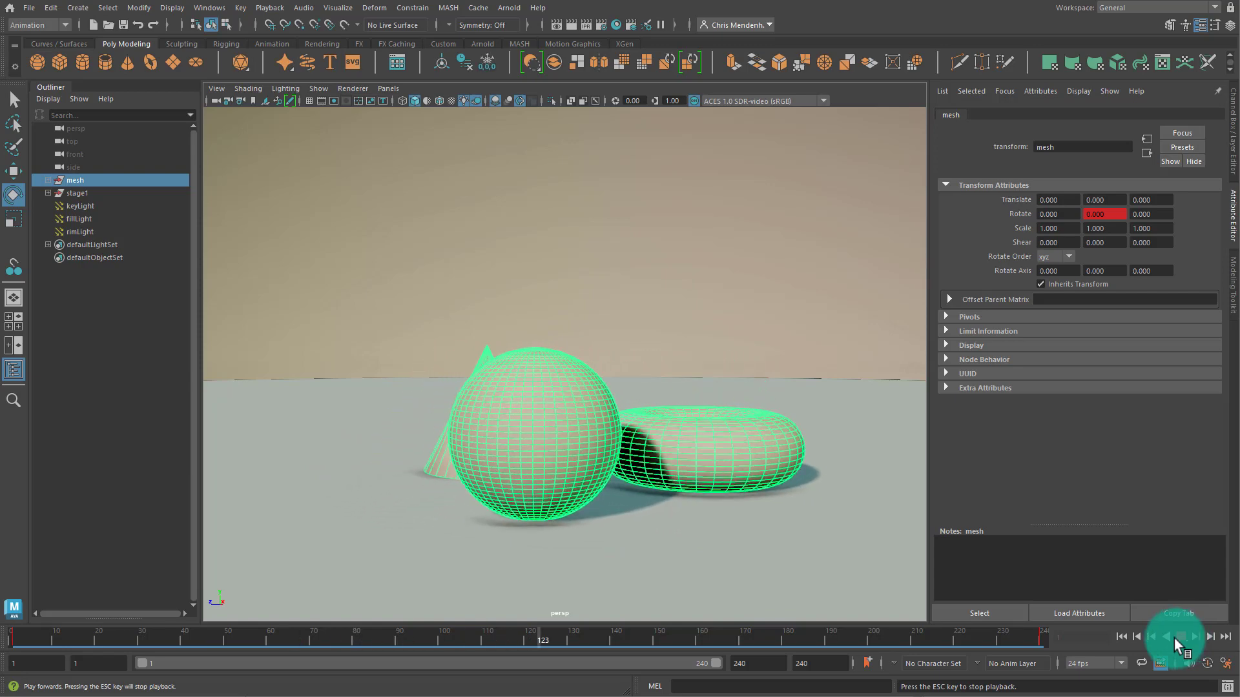
pyautogui.click(1178, 637)
pyautogui.click(737, 274)
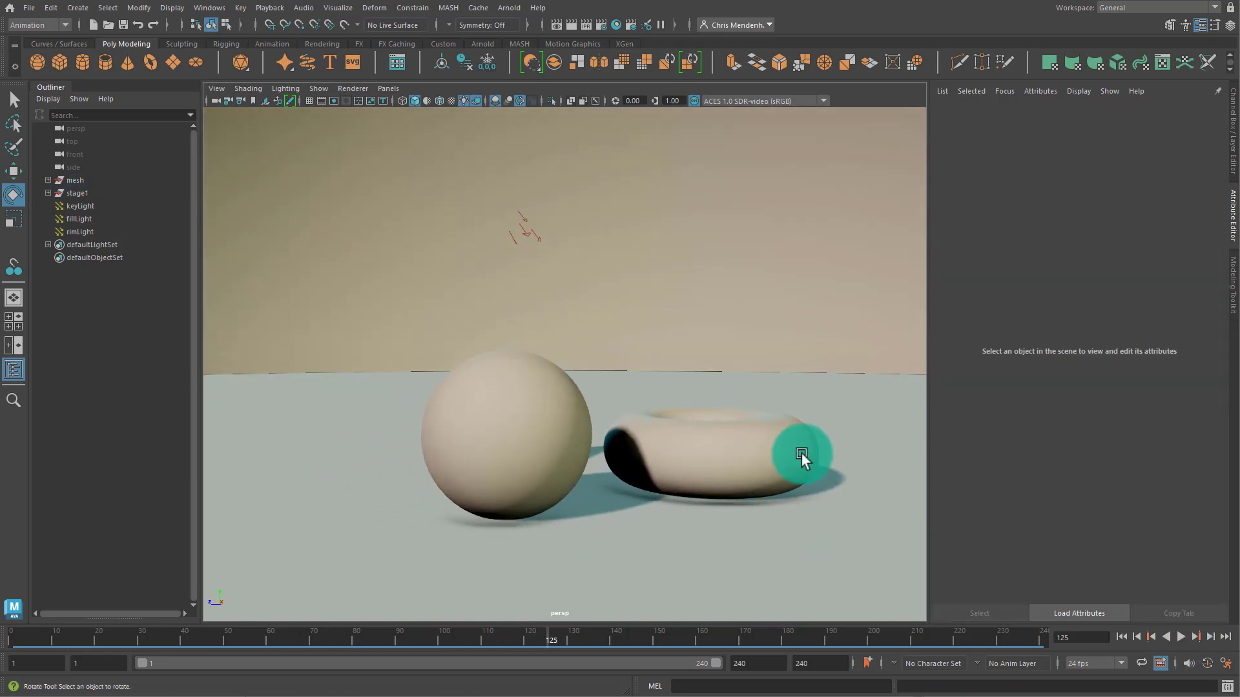
pyautogui.click(1183, 639)
pyautogui.click(1183, 640)
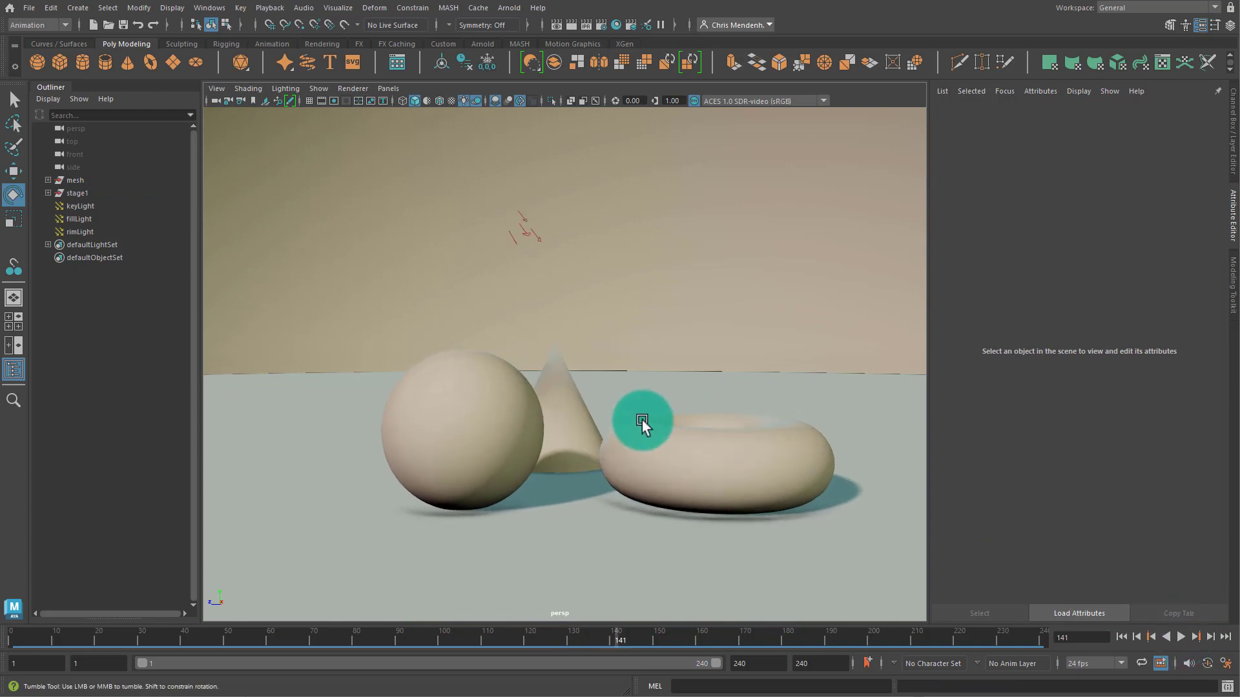
pyautogui.keyDown('alt'); pyautogui.moveTo(643, 419); pyautogui.dragTo(749, 428); pyautogui.keyUp('alt')
pyautogui.keyDown('alt'); pyautogui.moveTo(749, 428); pyautogui.dragTo(506, 381, button='right'); pyautogui.keyUp('alt')
pyautogui.keyDown('alt'); pyautogui.moveTo(533, 411); pyautogui.dragTo(589, 471); pyautogui.keyUp('alt')
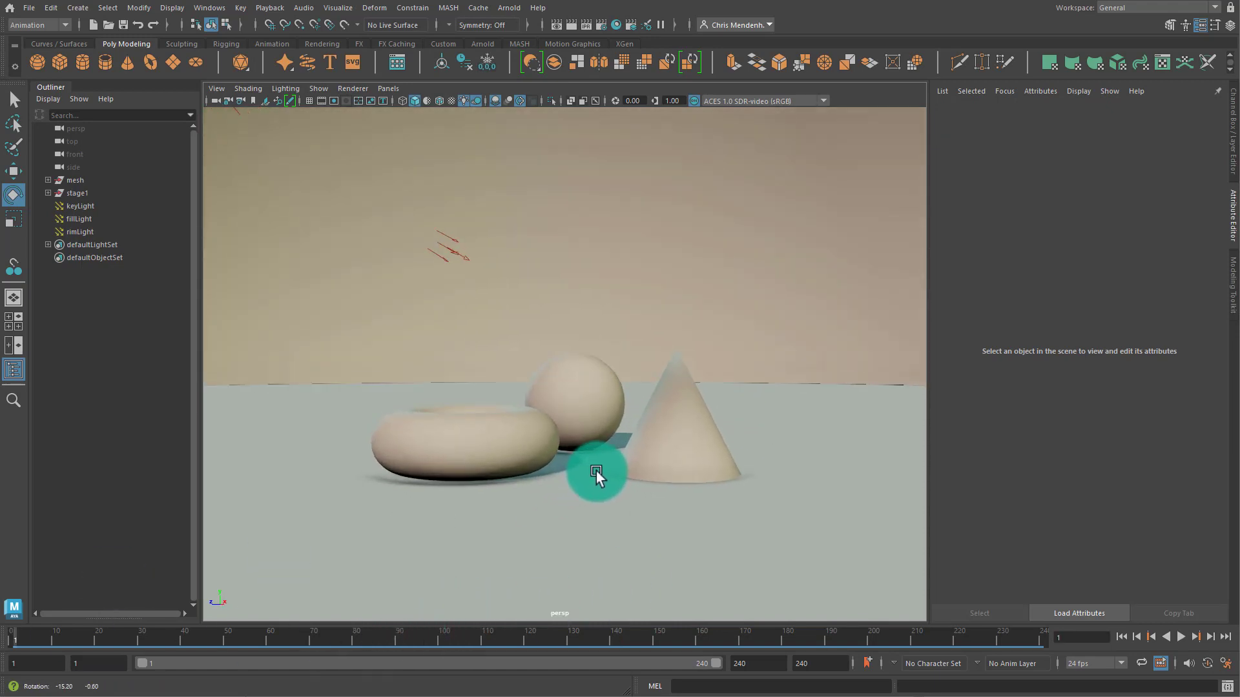
pyautogui.keyDown('alt'); pyautogui.moveTo(652, 501); pyautogui.dragTo(590, 482, button='right'); pyautogui.keyUp('alt')
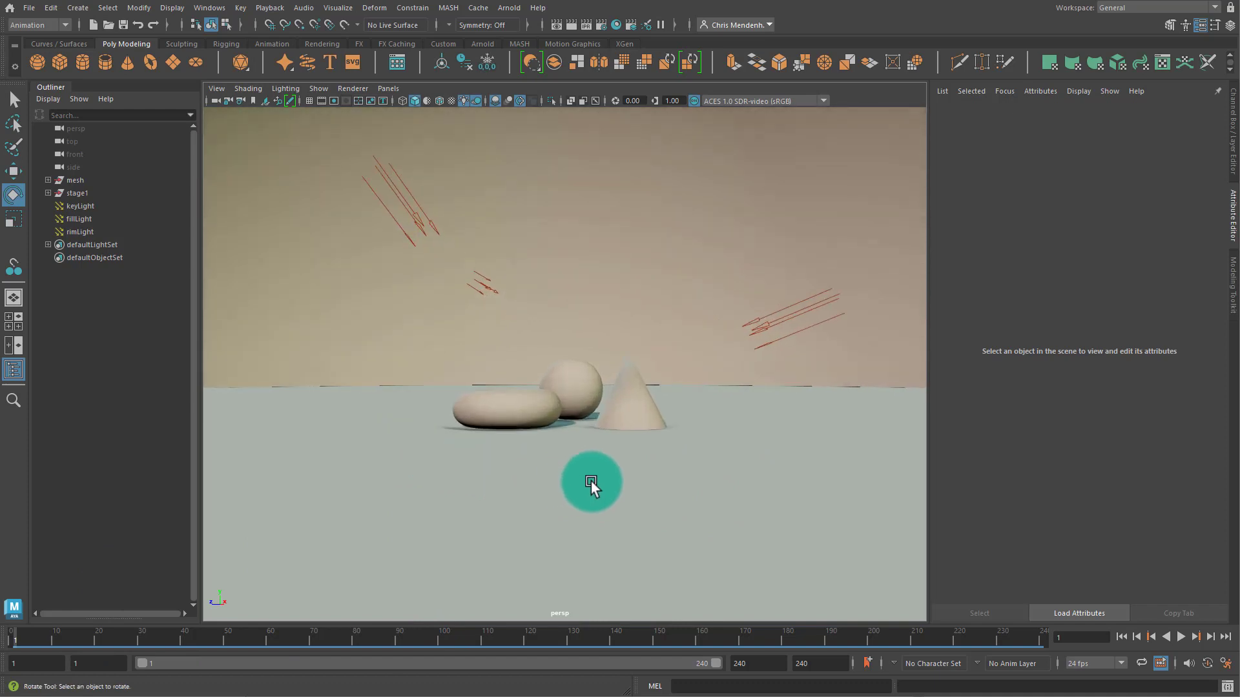
pyautogui.moveTo(589, 482)
pyautogui.keyDown('alt'); pyautogui.mouseDown()
pyautogui.moveTo(526, 476)
pyautogui.moveTo(576, 479)
pyautogui.mouseUp(); pyautogui.keyUp('alt')
pyautogui.keyDown('alt'); pyautogui.moveTo(576, 478); pyautogui.dragTo(639, 491, button='right'); pyautogui.keyUp('alt')
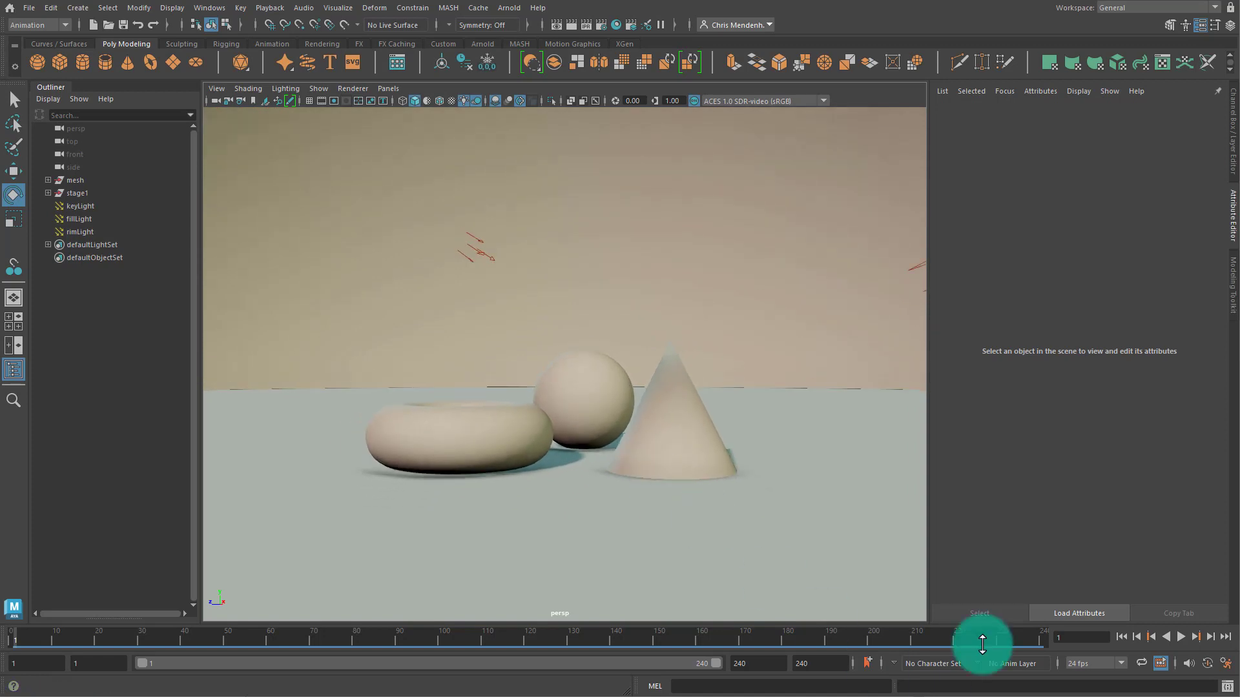
# Open the render settings and set the output image format to png.
pyautogui.click(602, 26)
pyautogui.moveTo(31, 29); pyautogui.dragTo(512, 97)
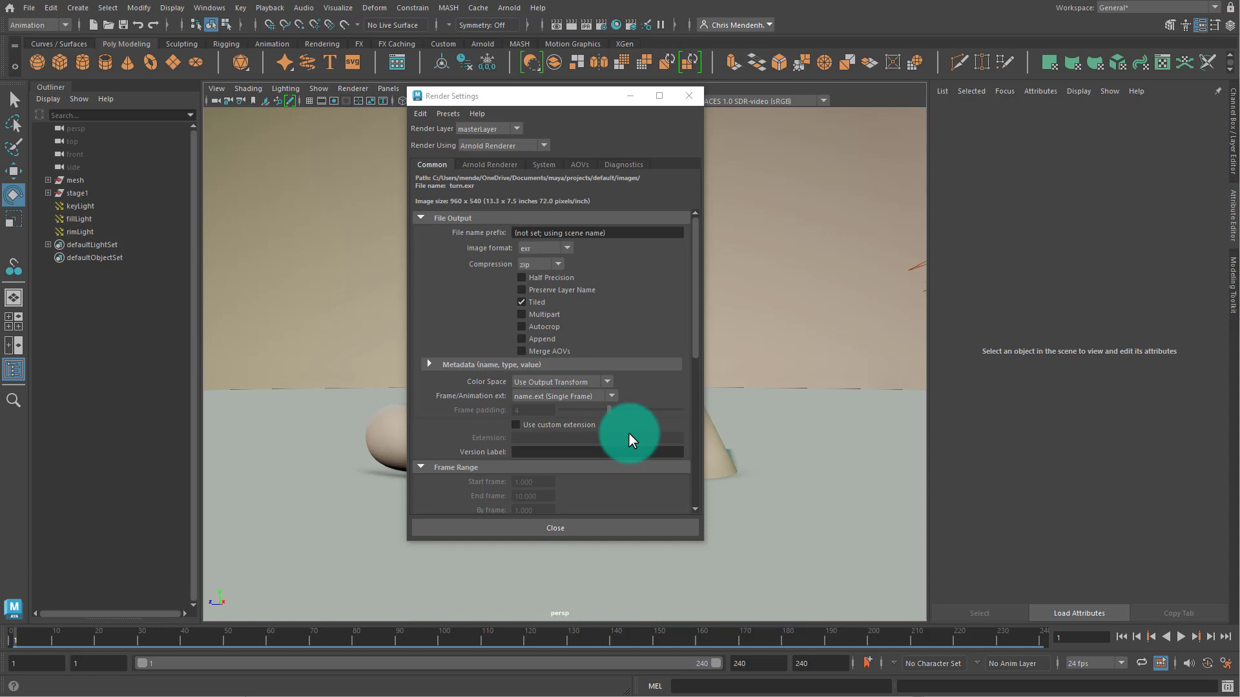
pyautogui.click(553, 251)
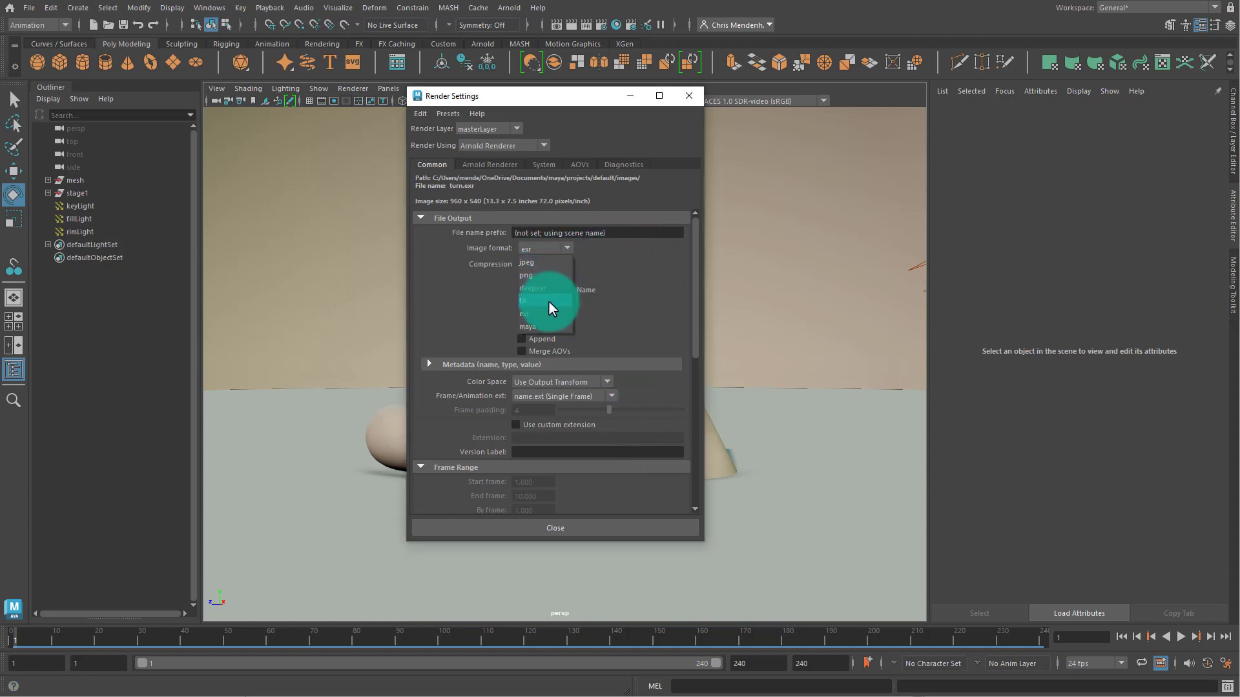
pyautogui.click(541, 277)
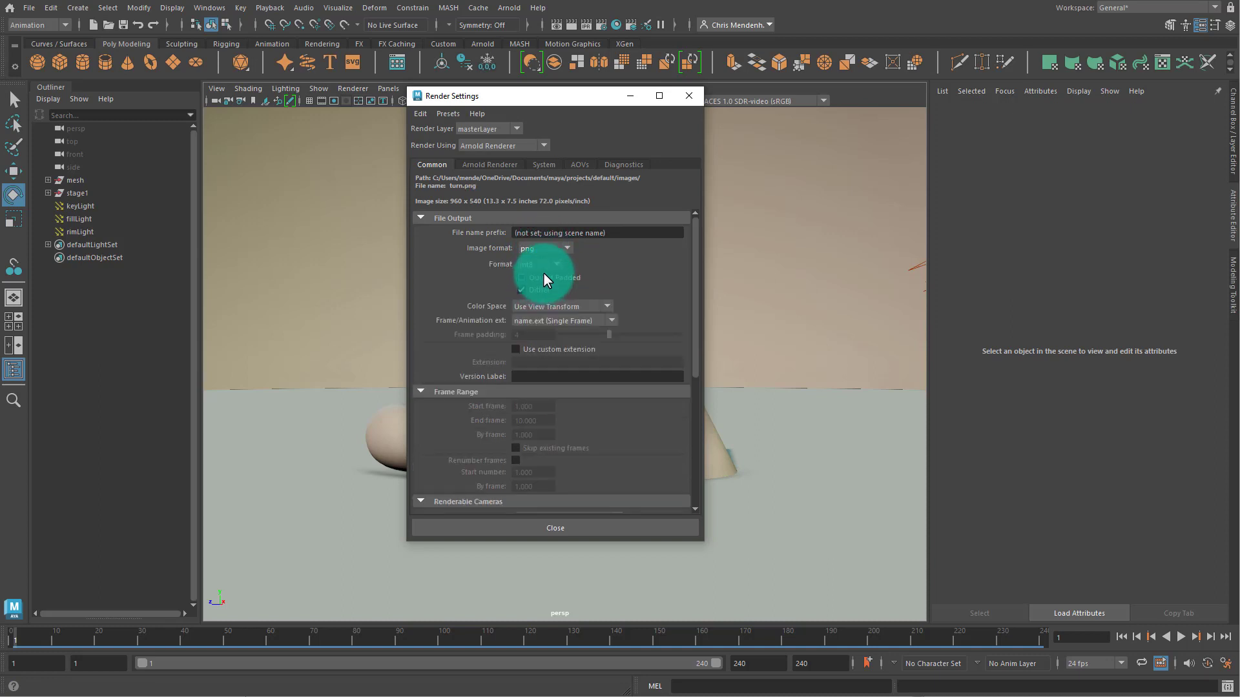
# Set the renderer to Maya Hardware 2.0 and the frame/animation extension to name.#.ext.
pyautogui.click(475, 145)
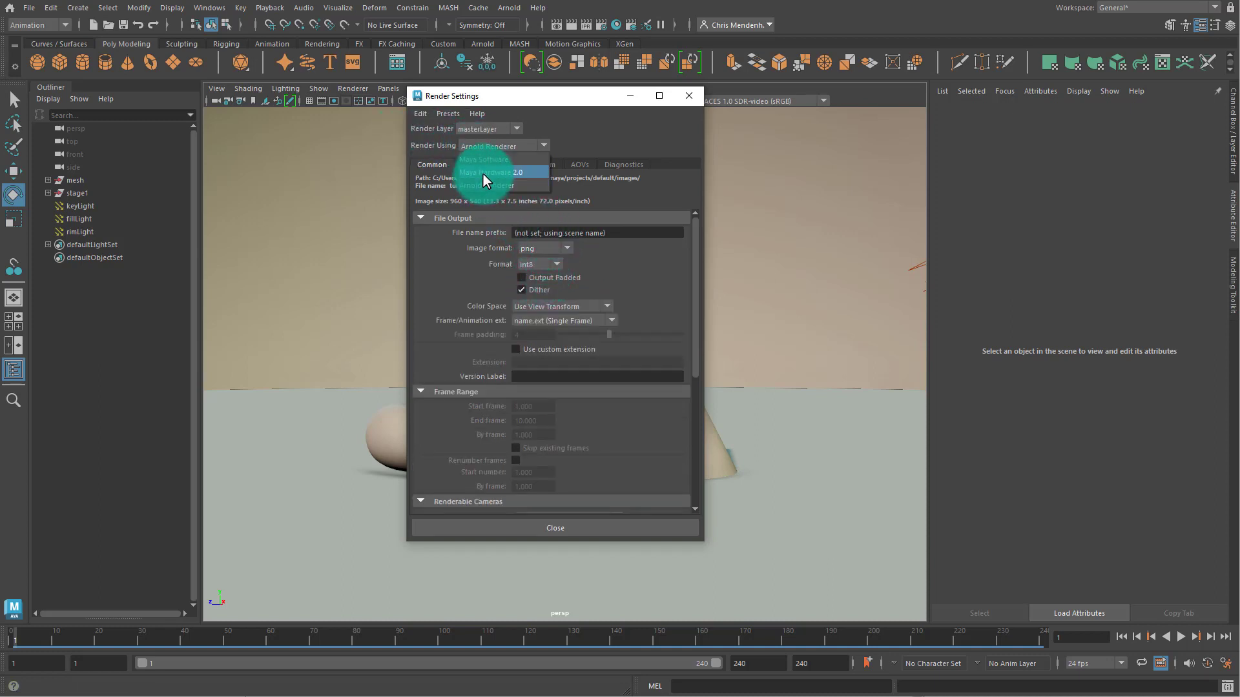
pyautogui.click(482, 172)
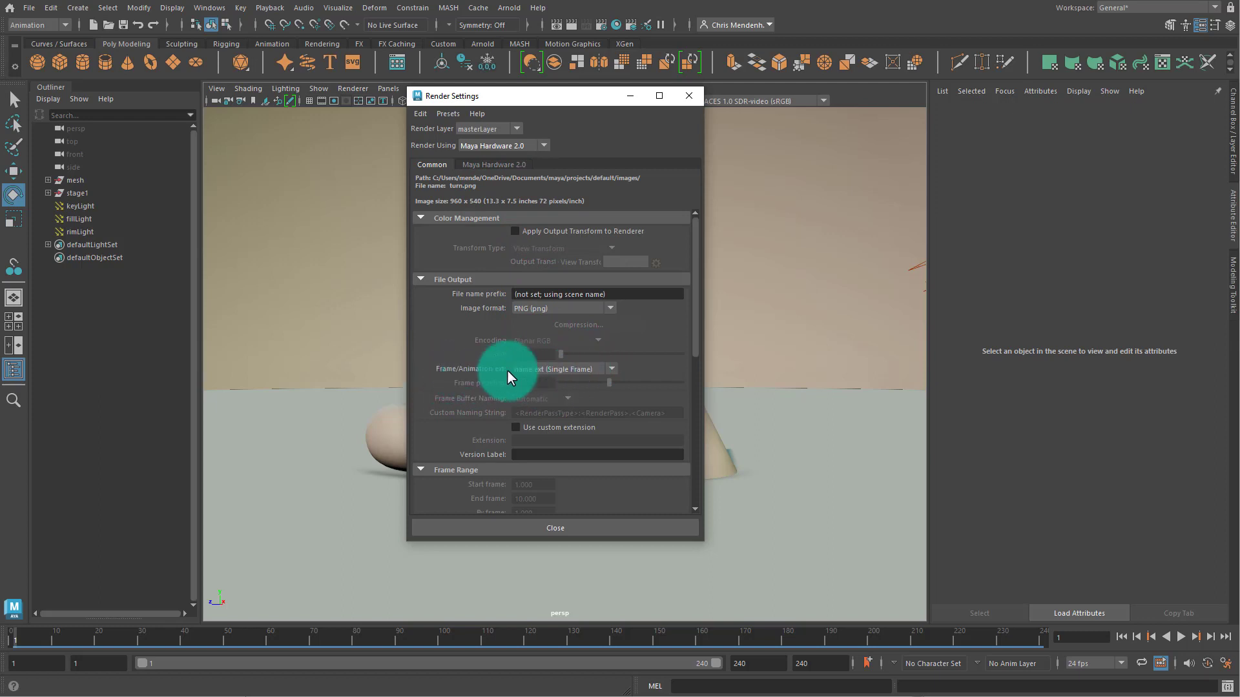
pyautogui.click(572, 370)
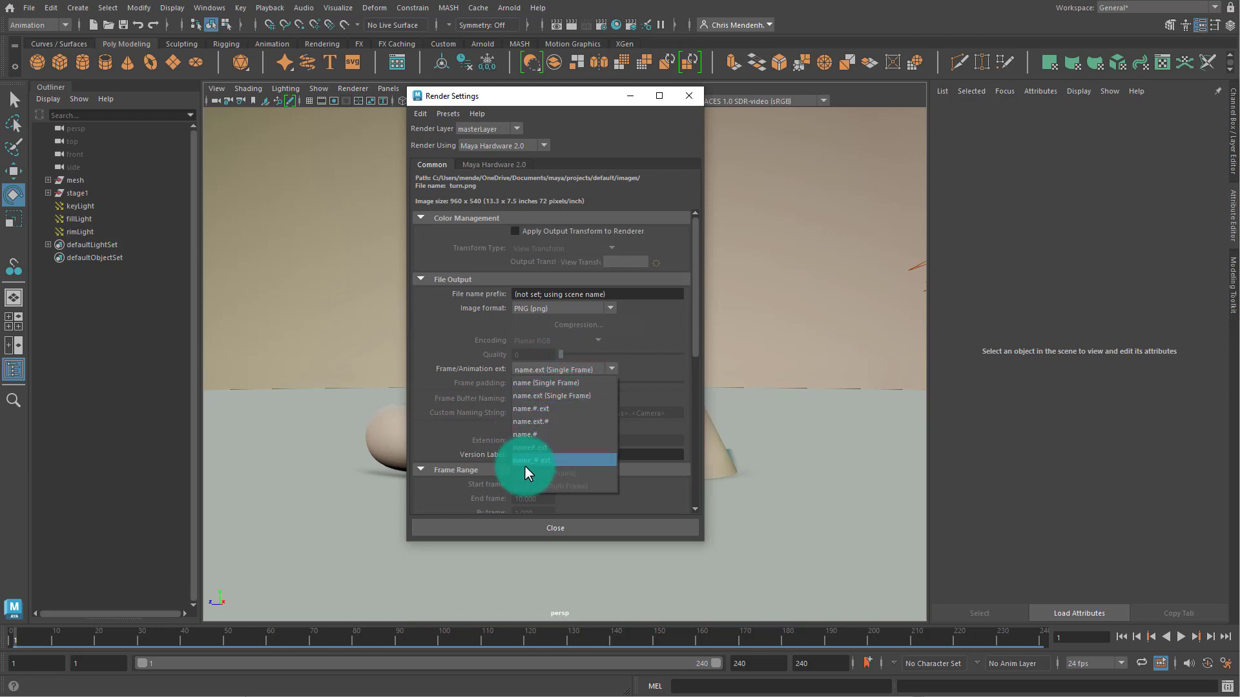
pyautogui.click(547, 408)
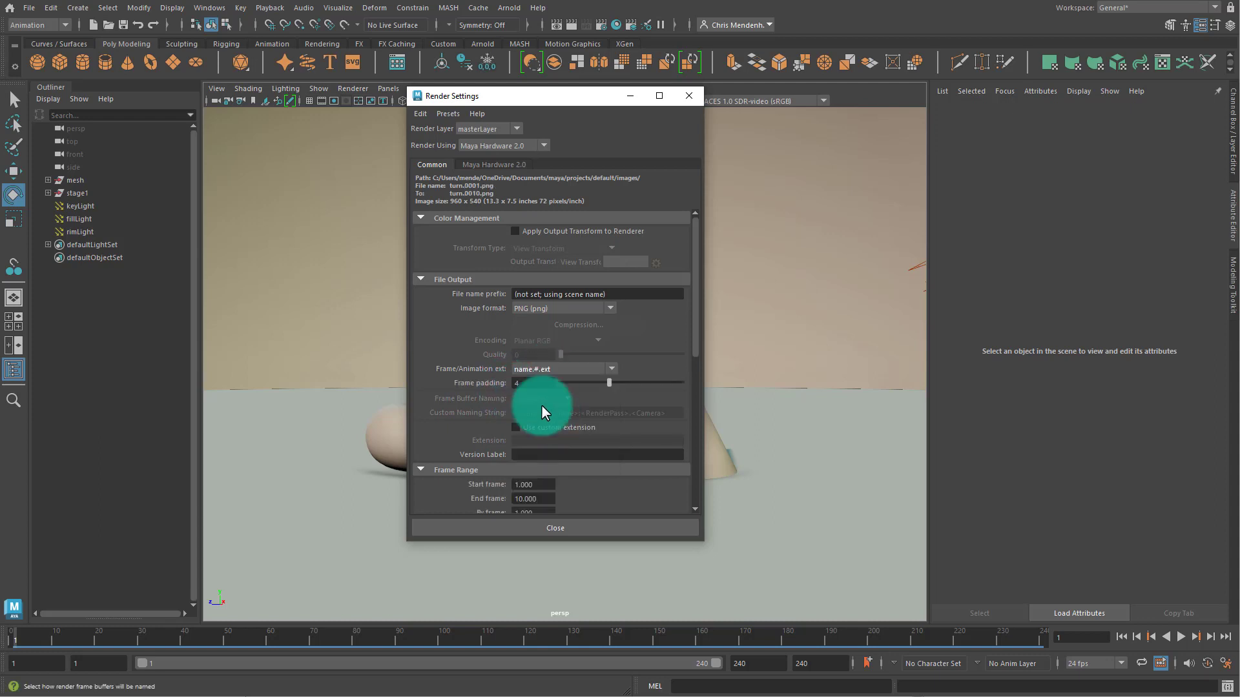
# Set the render's end frame to 240 and keep persp as the renderable camera.
pyautogui.scroll(-3, 587, 442)
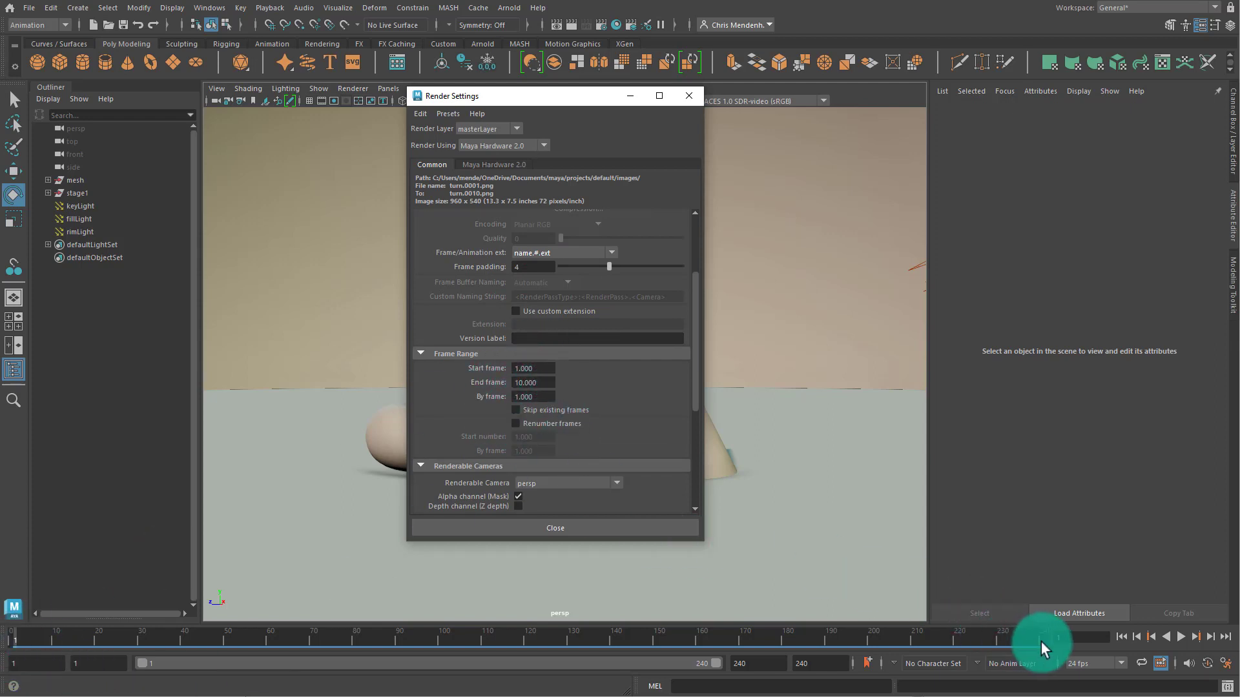
pyautogui.moveTo(545, 382); pyautogui.dragTo(501, 383)
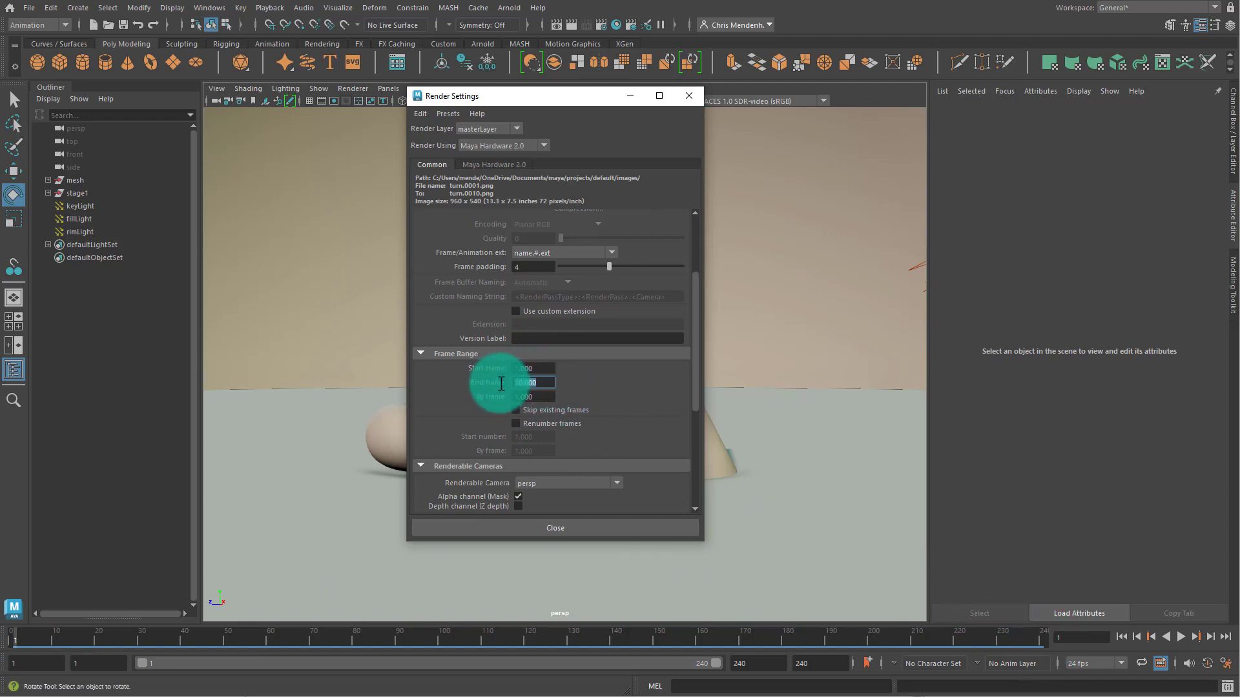
pyautogui.write('240')
pyautogui.press('Return')
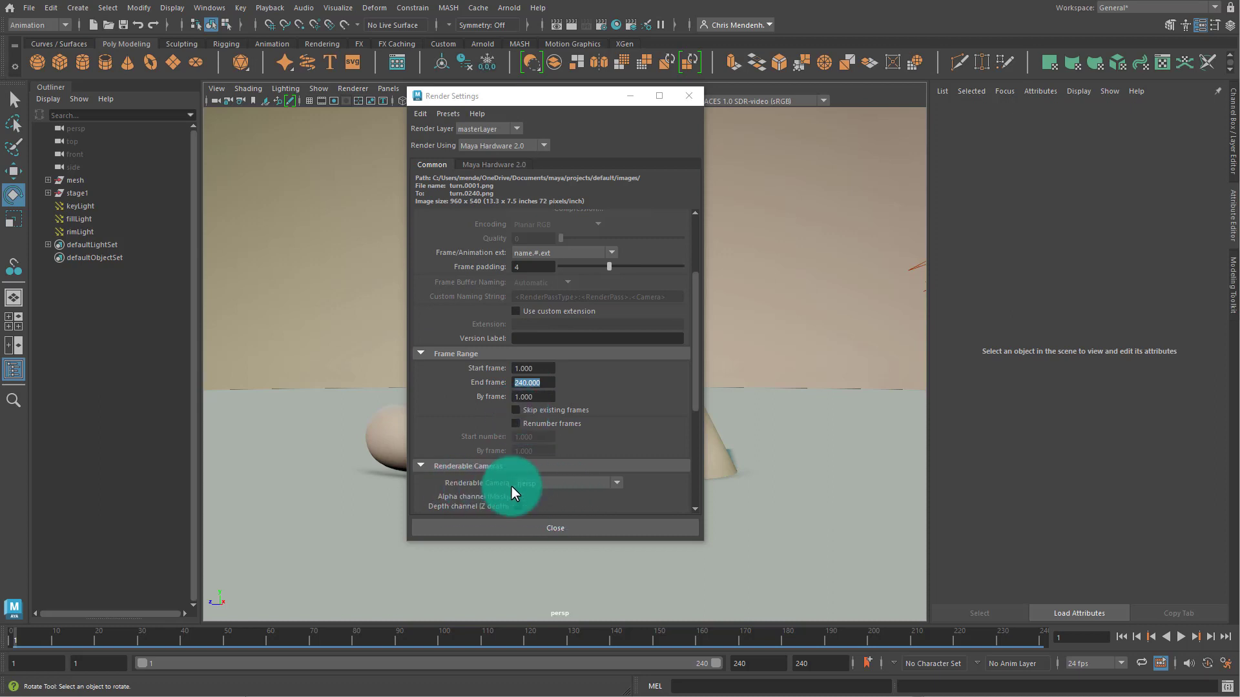
pyautogui.click(572, 484)
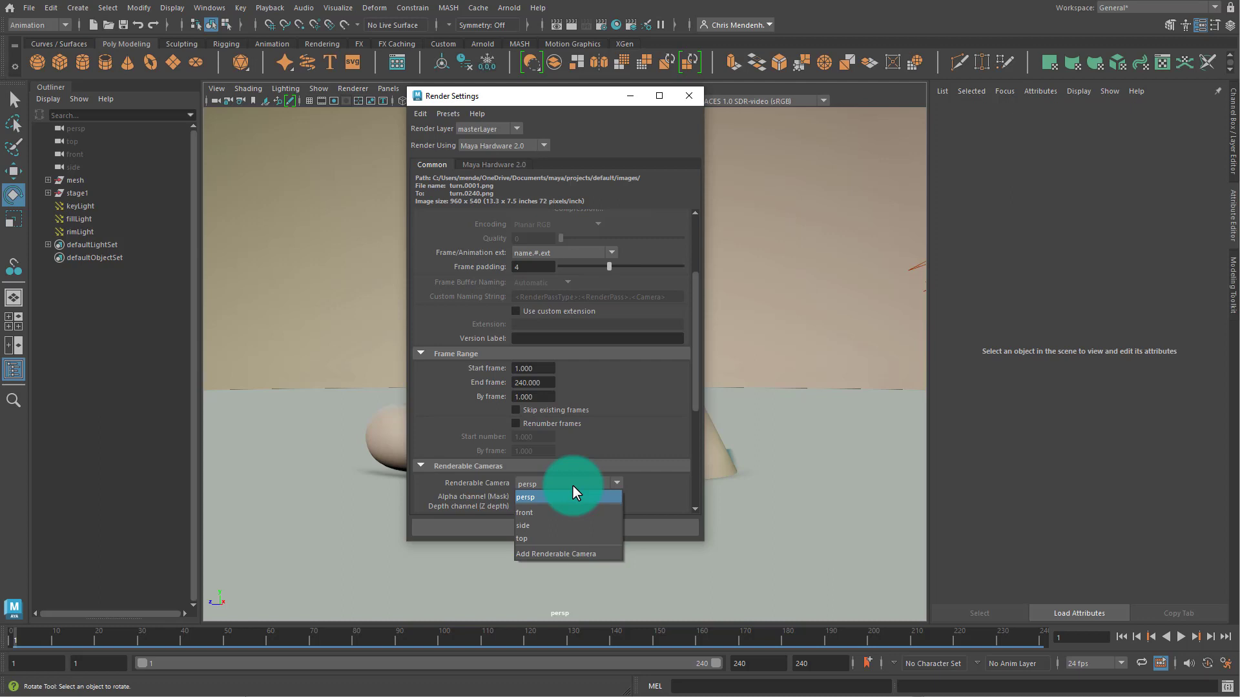
pyautogui.click(572, 486)
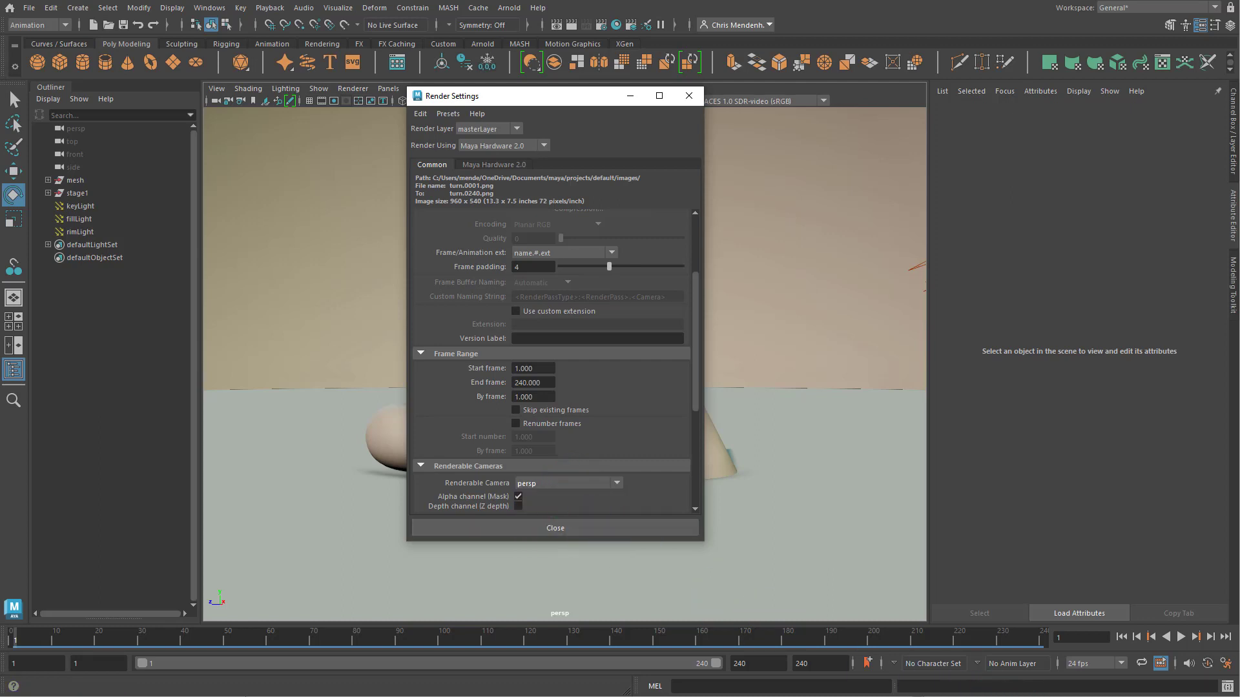
# Set the render image size preset to HD 1080.
pyautogui.scroll(-5, 638, 414)
pyautogui.scroll(3, 657, 374)
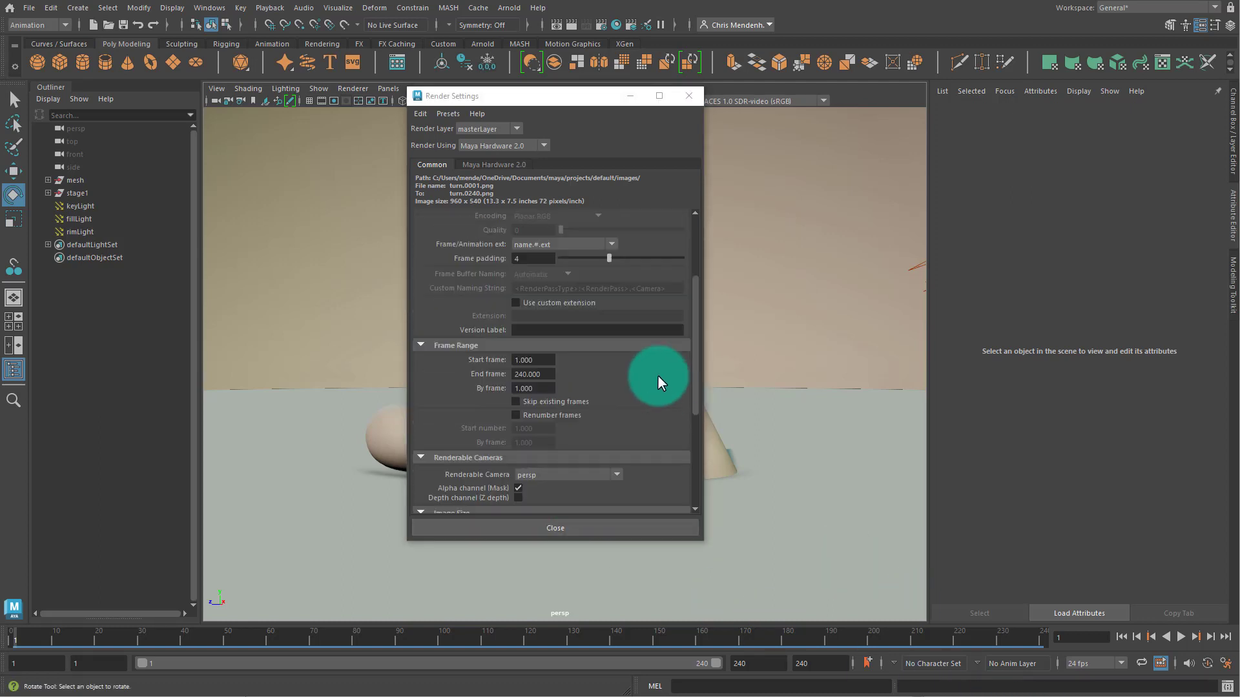
pyautogui.scroll(-3, 658, 374)
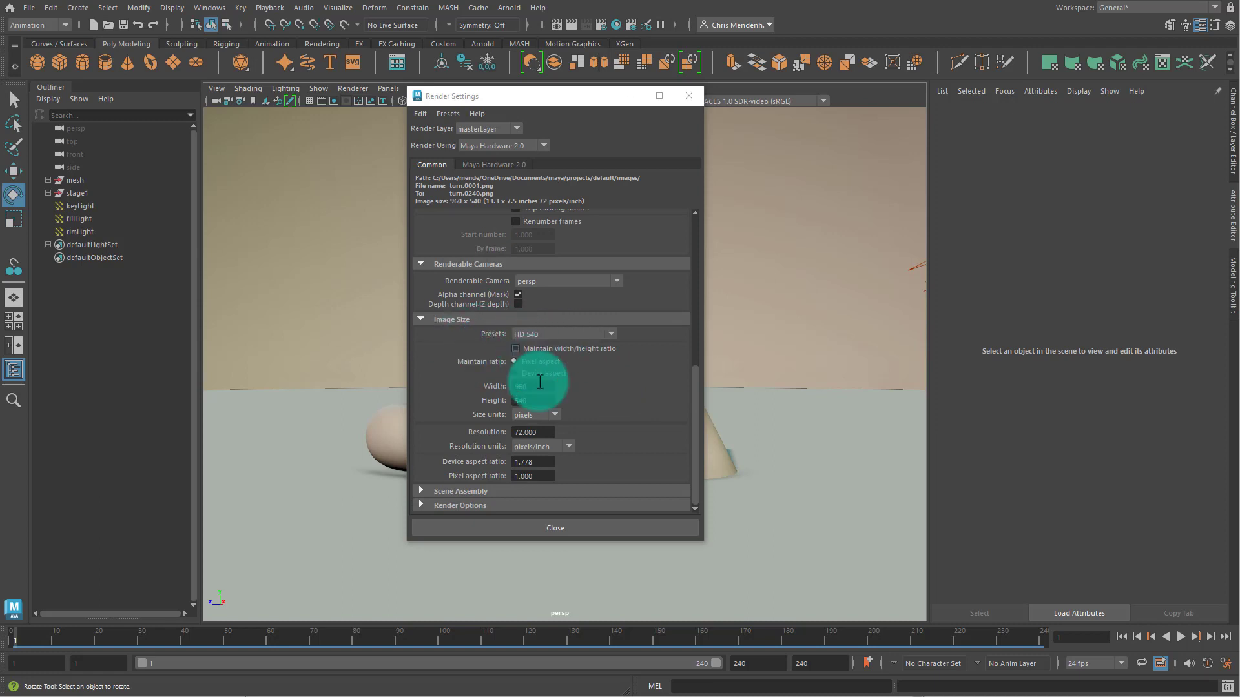
pyautogui.click(530, 333)
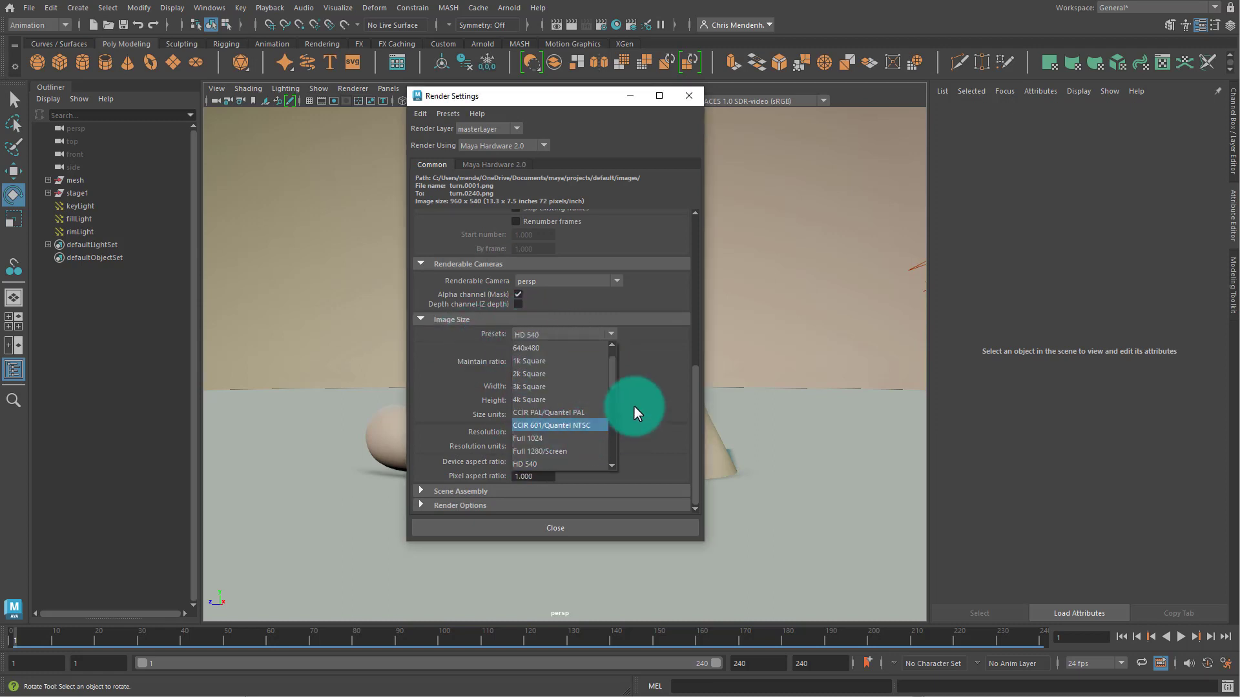
pyautogui.scroll(-2, 609, 389)
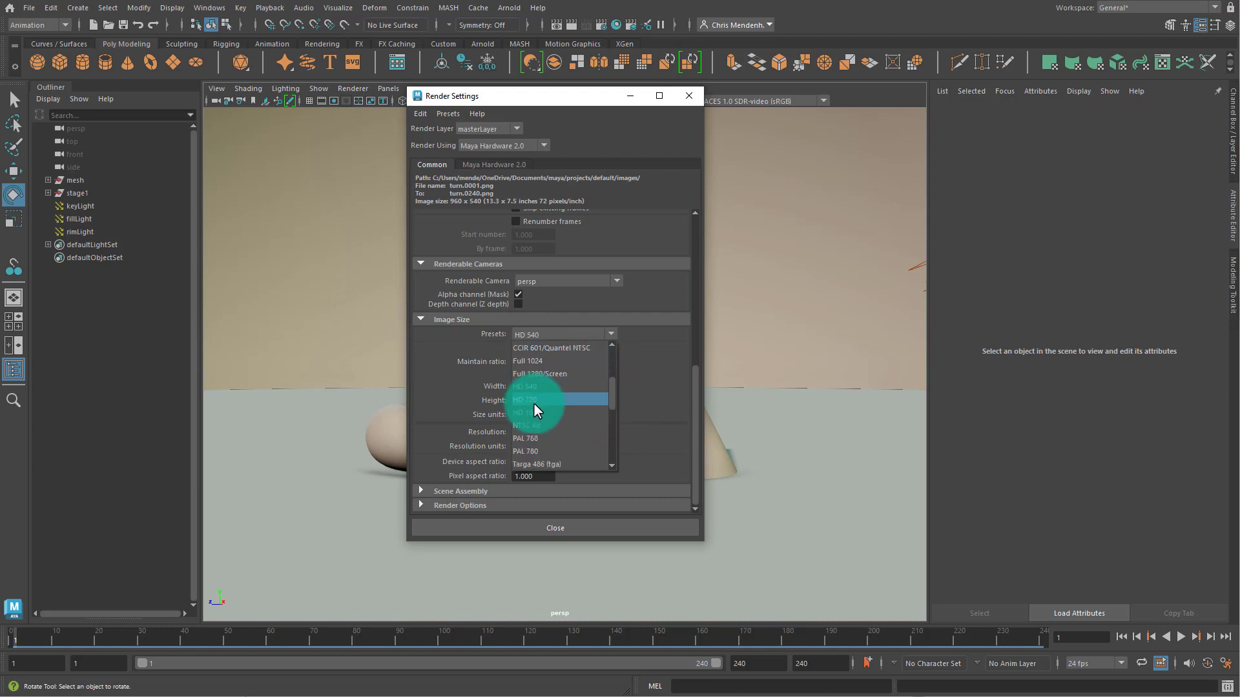
pyautogui.click(532, 412)
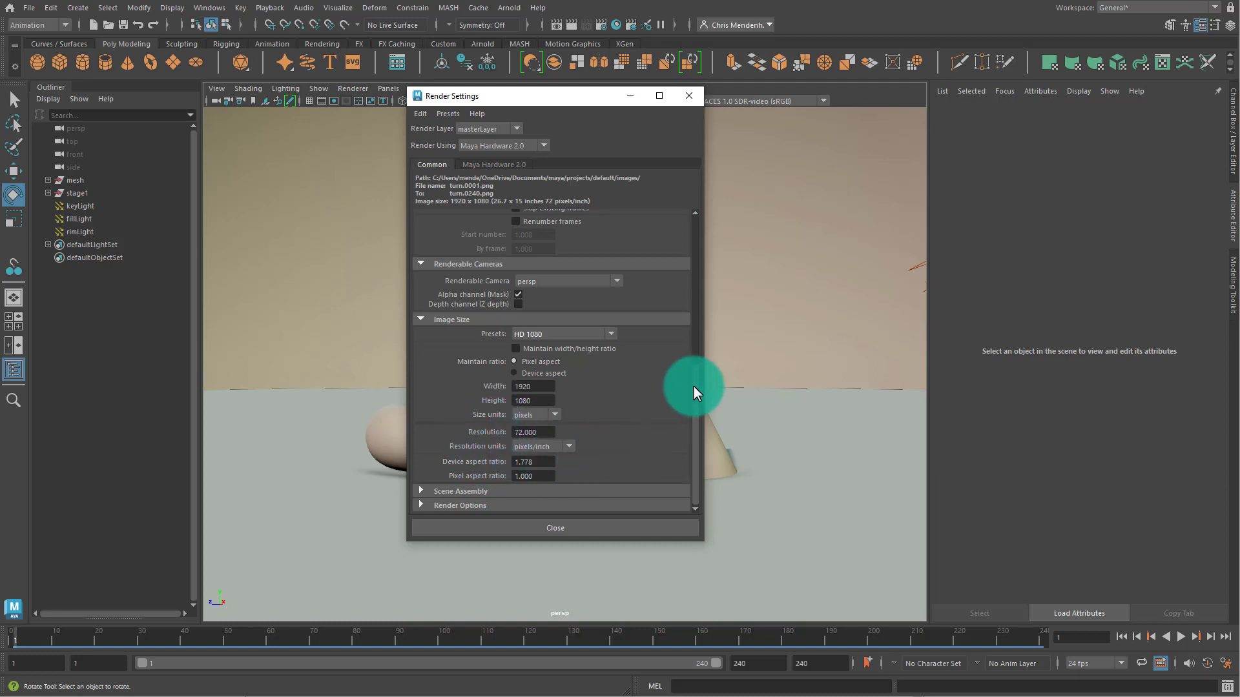
pyautogui.moveTo(693, 387)
pyautogui.mouseDown()
pyautogui.moveTo(695, 366)
pyautogui.moveTo(693, 389)
pyautogui.mouseUp()
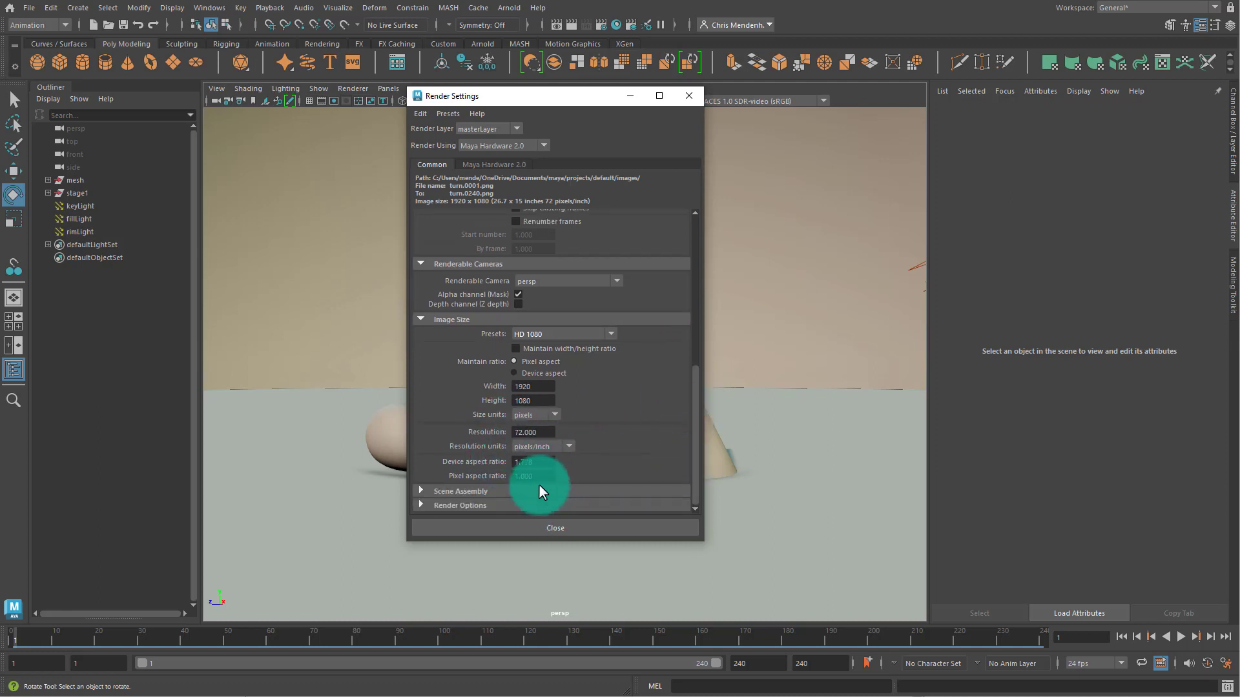
# Review the Scene Assembly, Render Options, file output and Maya Hardware 2.0 settings, and close the render settings.
pyautogui.click(443, 505)
pyautogui.click(438, 394)
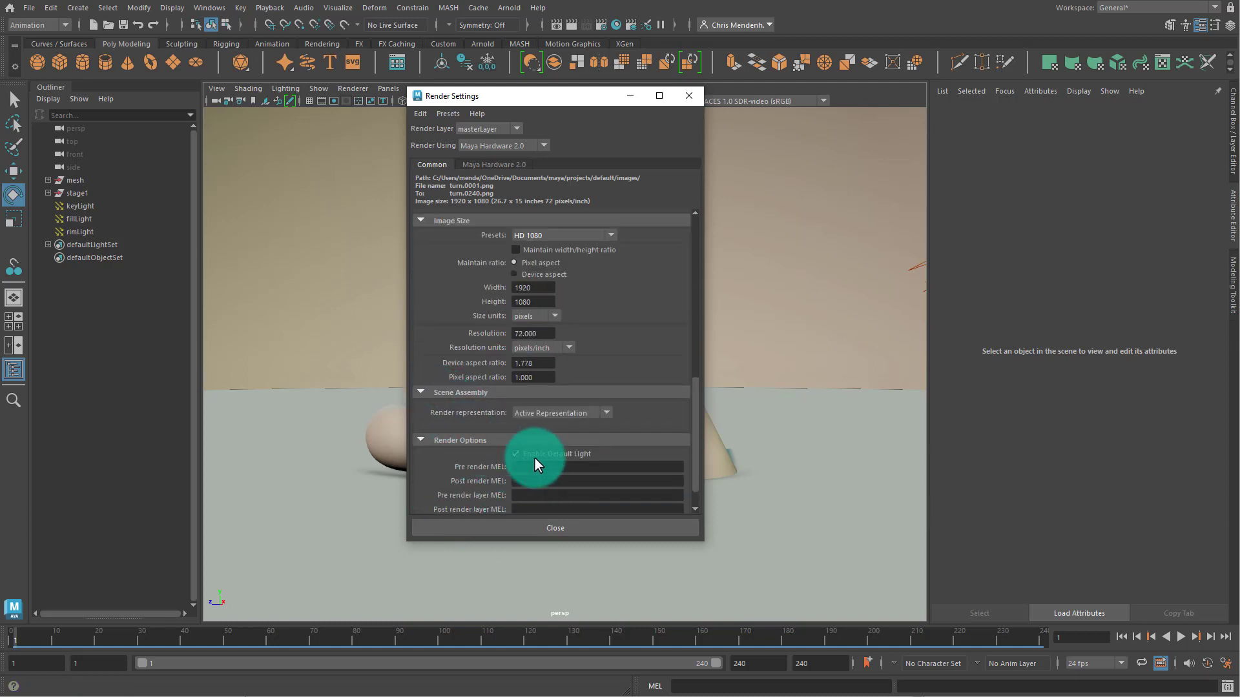
pyautogui.click(428, 394)
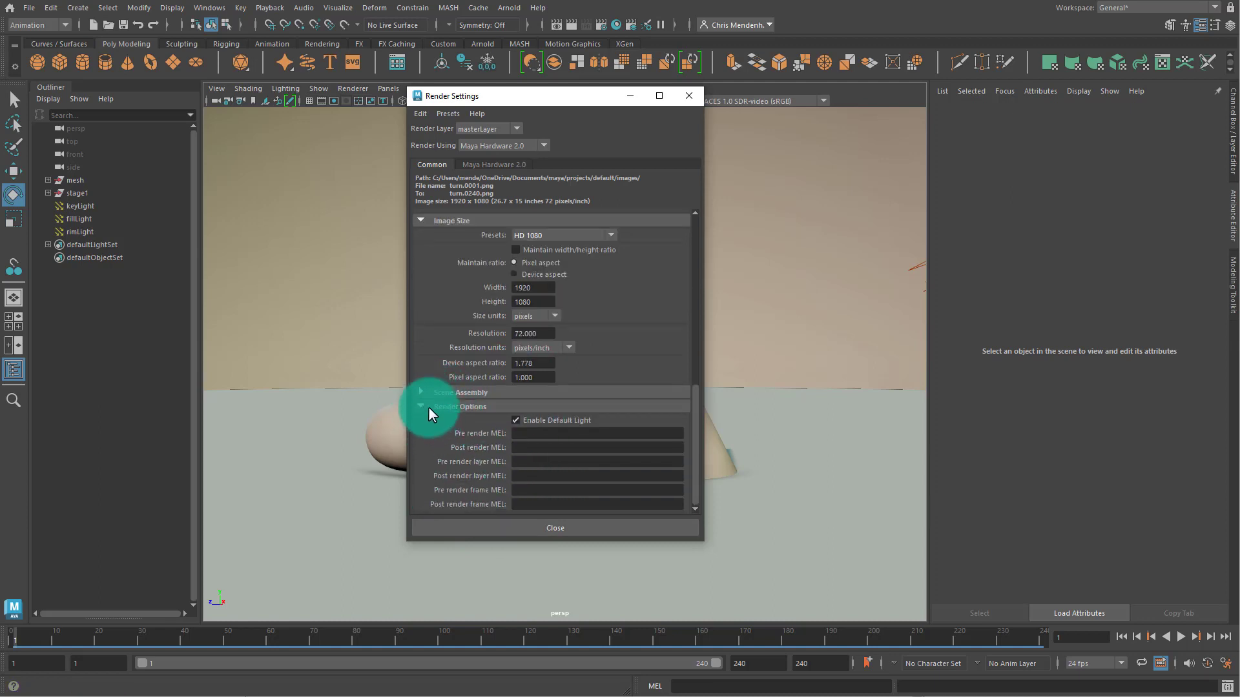
pyautogui.click(428, 408)
pyautogui.scroll(5, 523, 369)
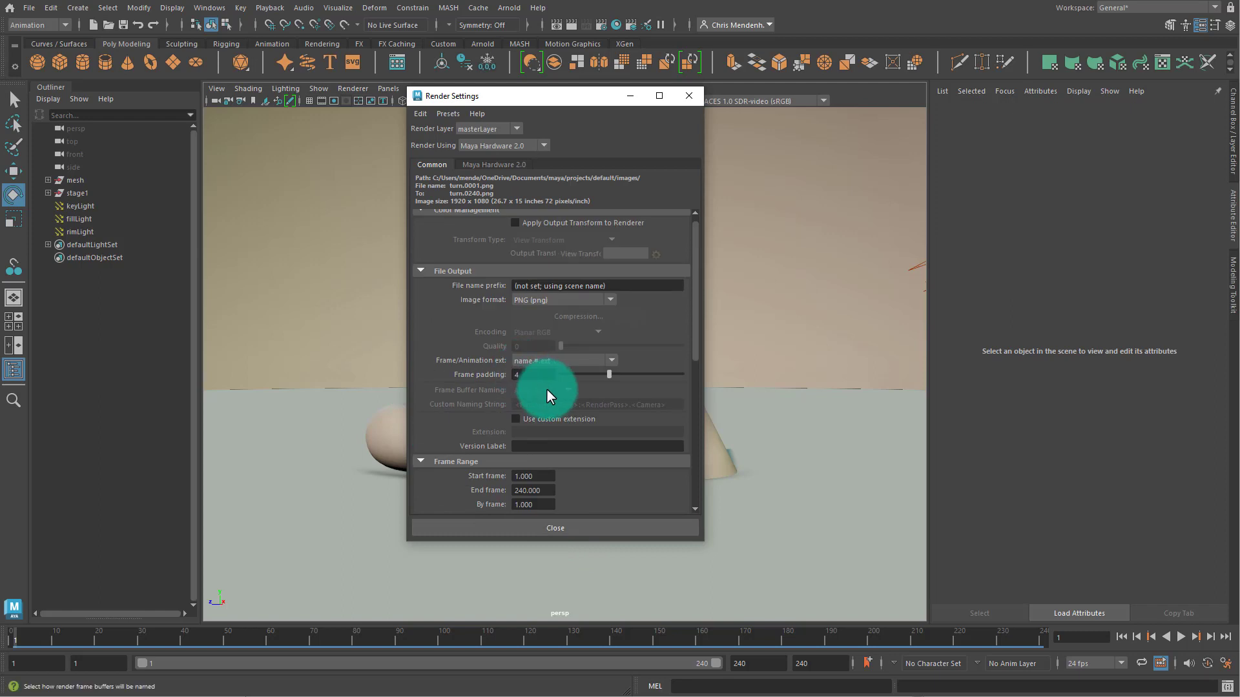
pyautogui.scroll(-5, 561, 452)
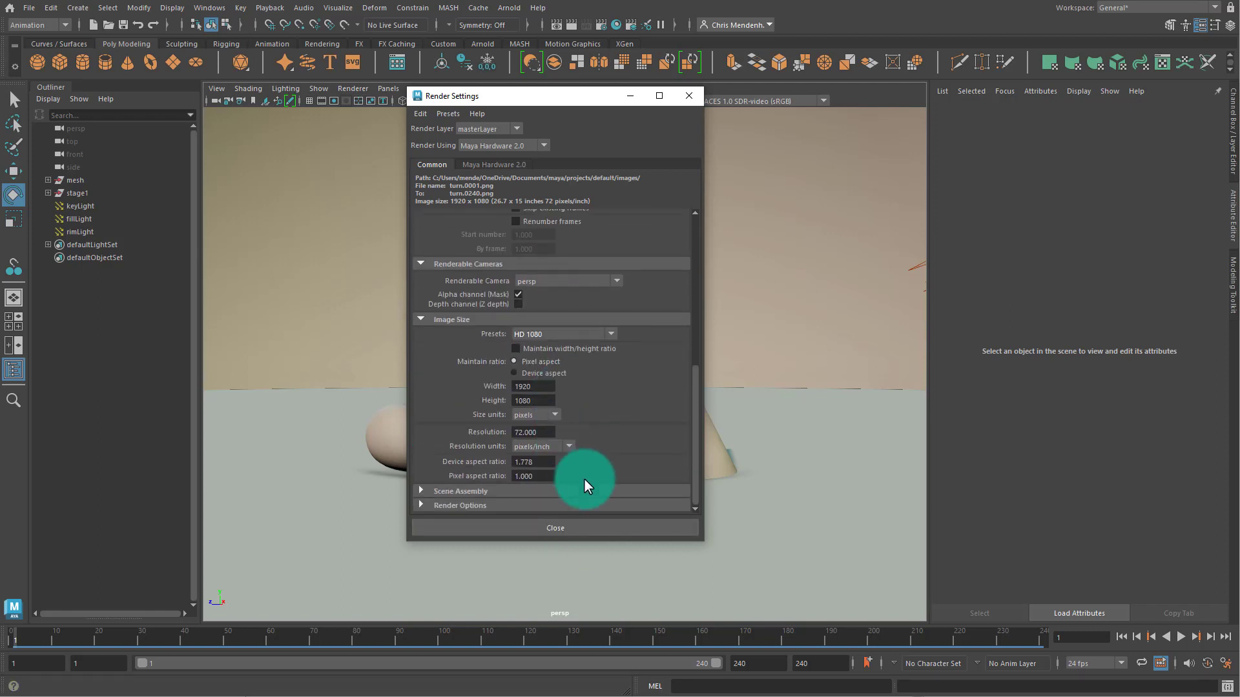
pyautogui.scroll(5, 571, 476)
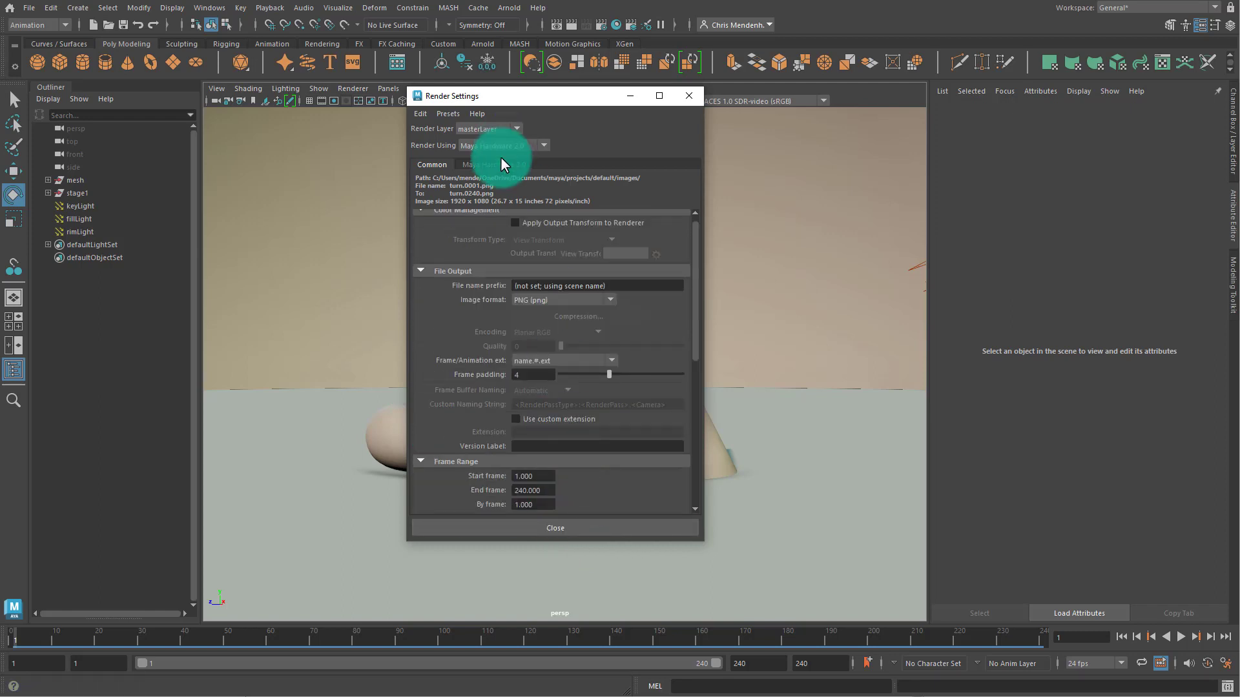
pyautogui.scroll(1, 547, 319)
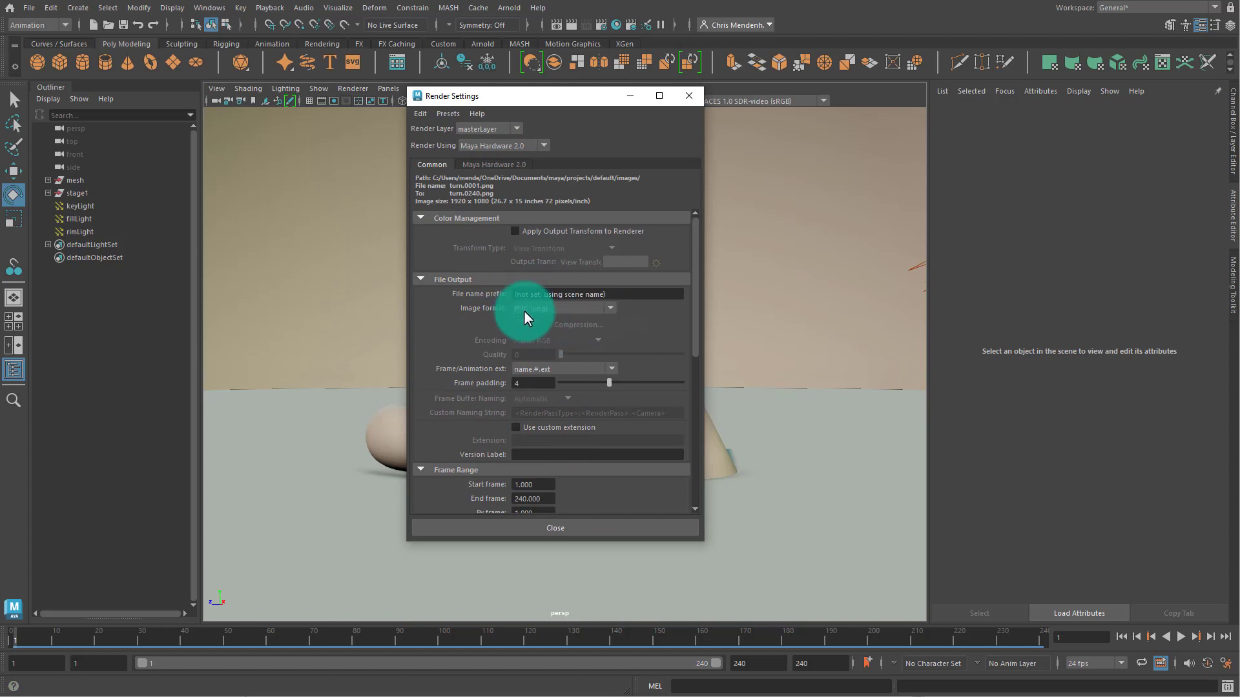
pyautogui.click(494, 165)
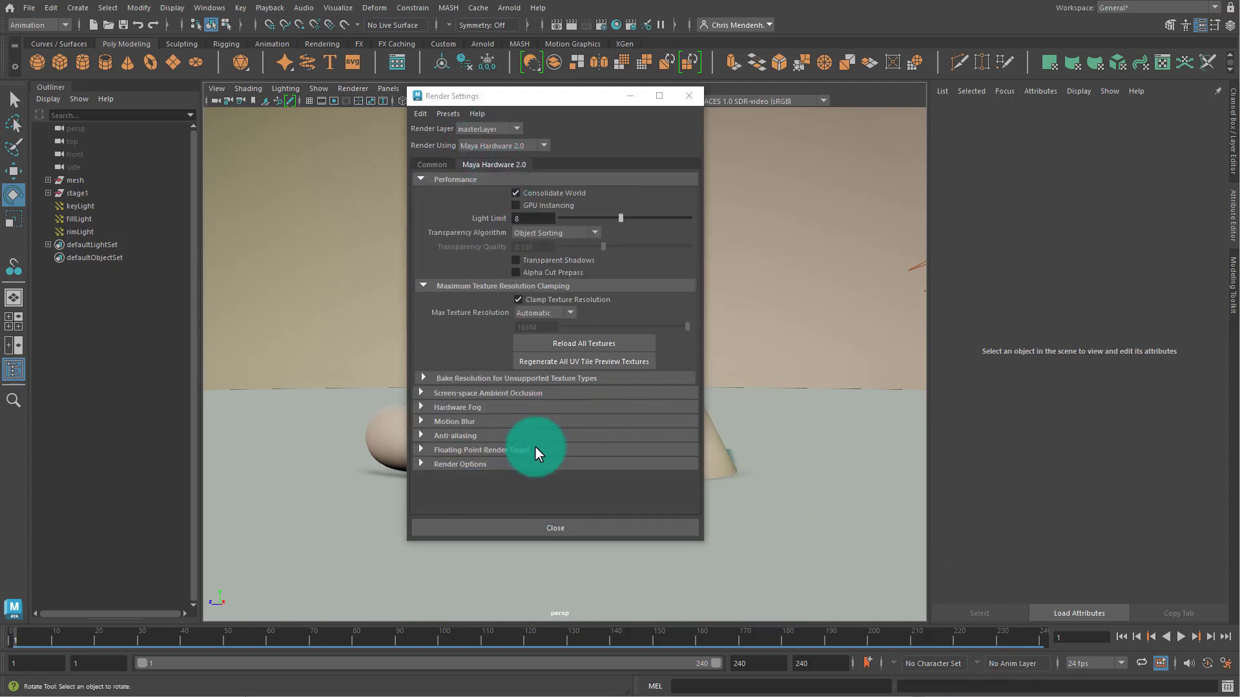
pyautogui.click(424, 164)
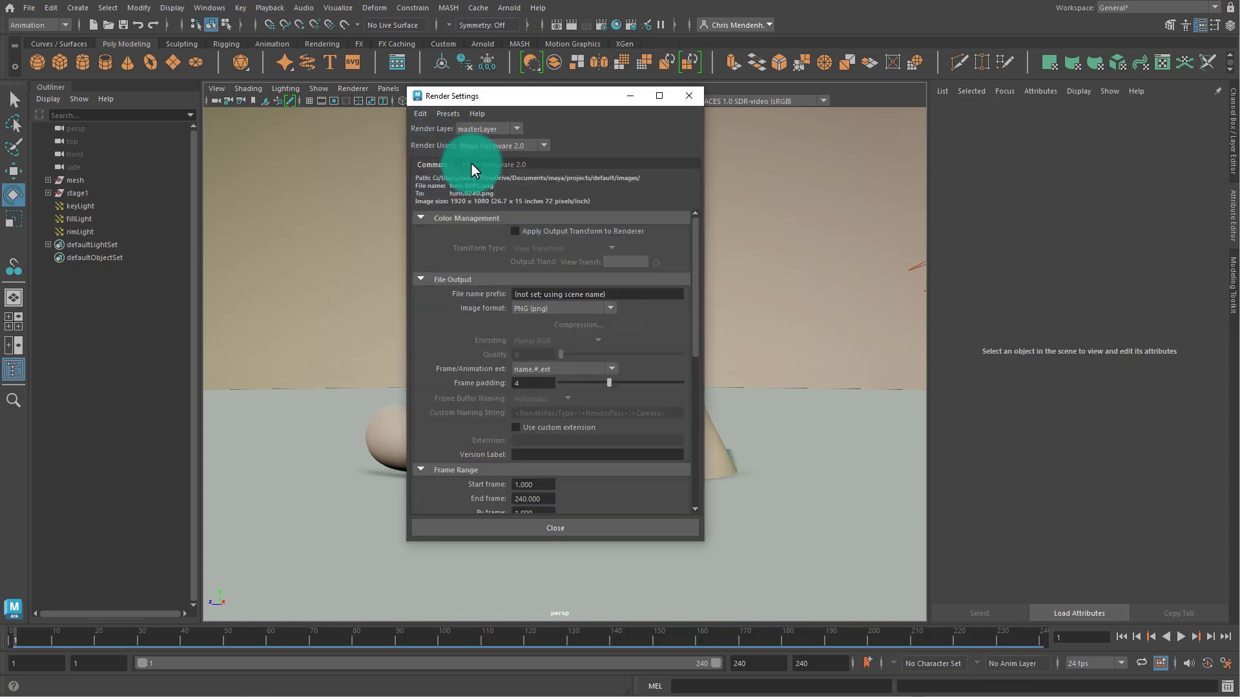
pyautogui.click(544, 528)
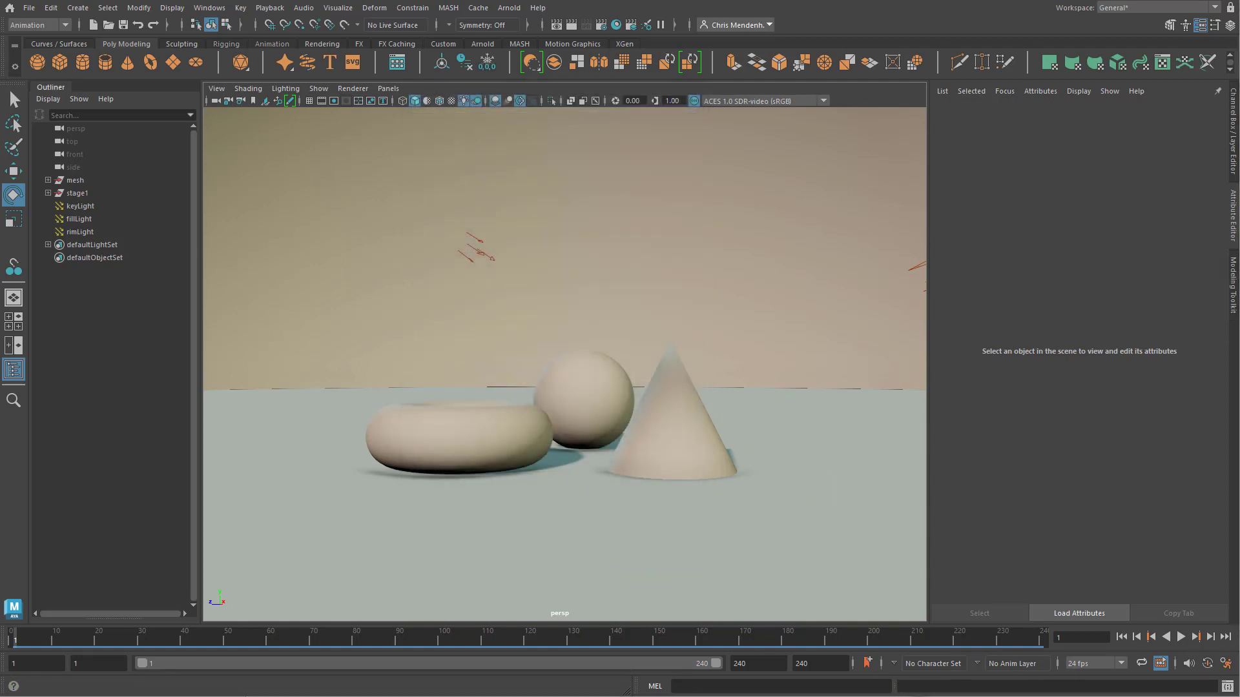
# Switch to the Rendering menu set and start a batch render, cancelling the render job already running.
pyautogui.click(46, 22)
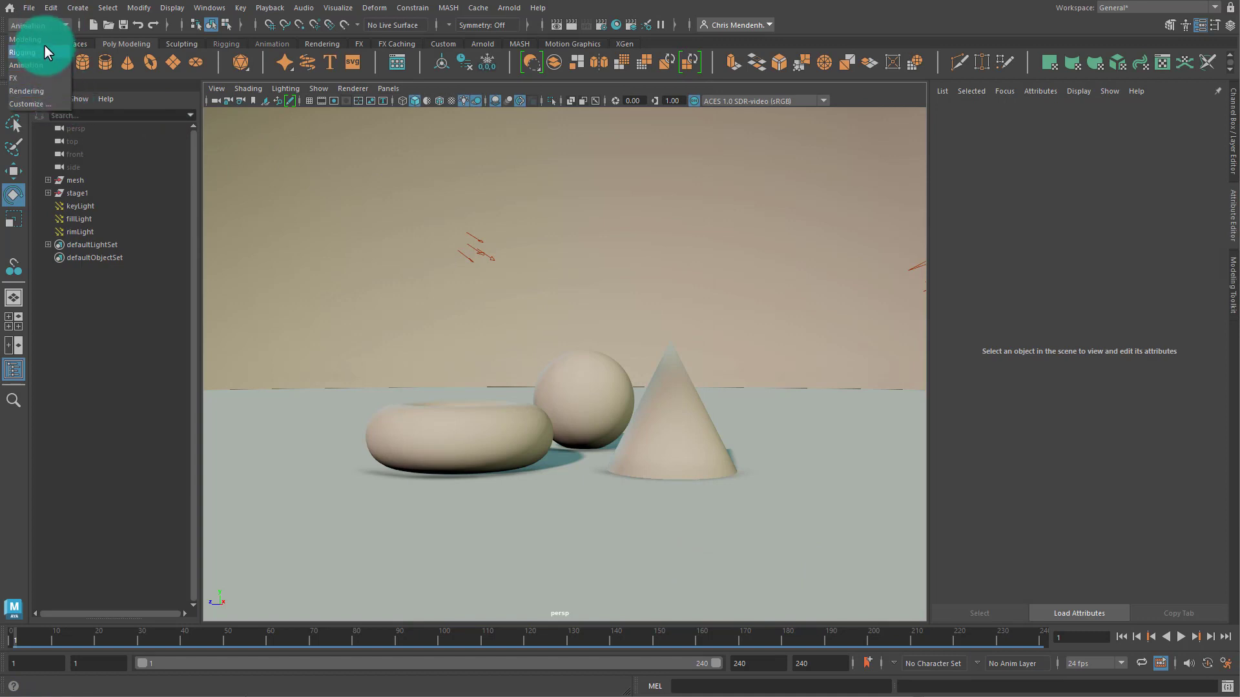
pyautogui.click(42, 90)
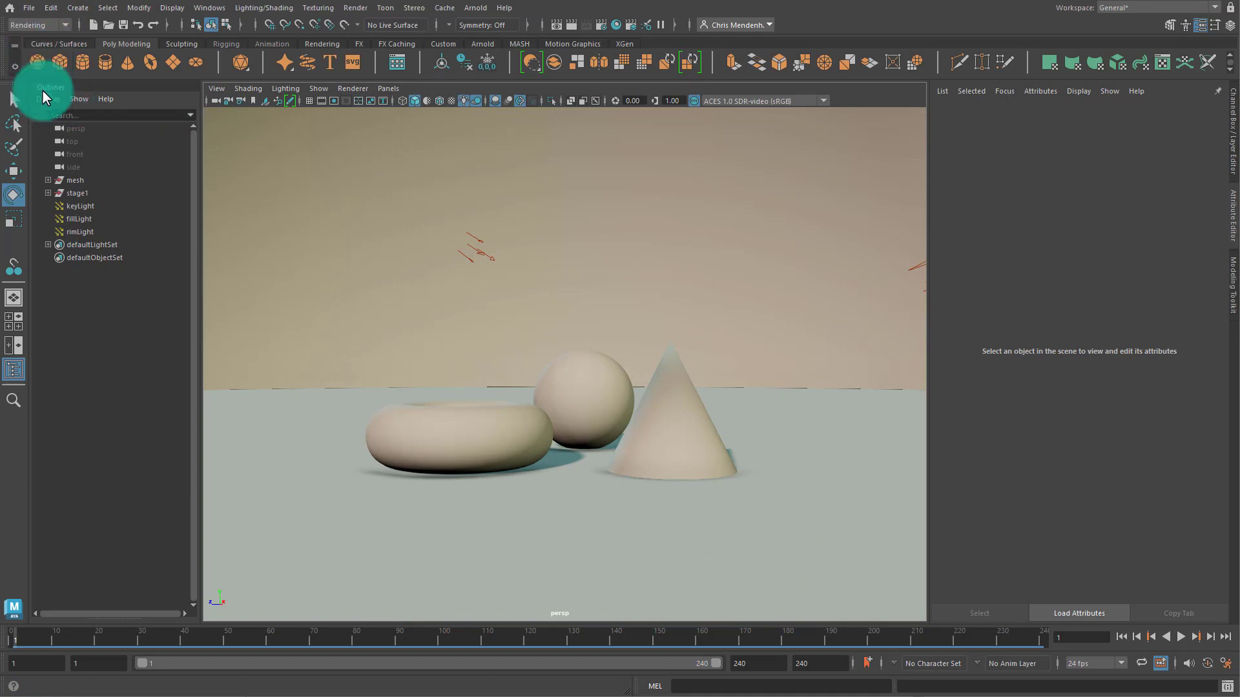
pyautogui.click(355, 7)
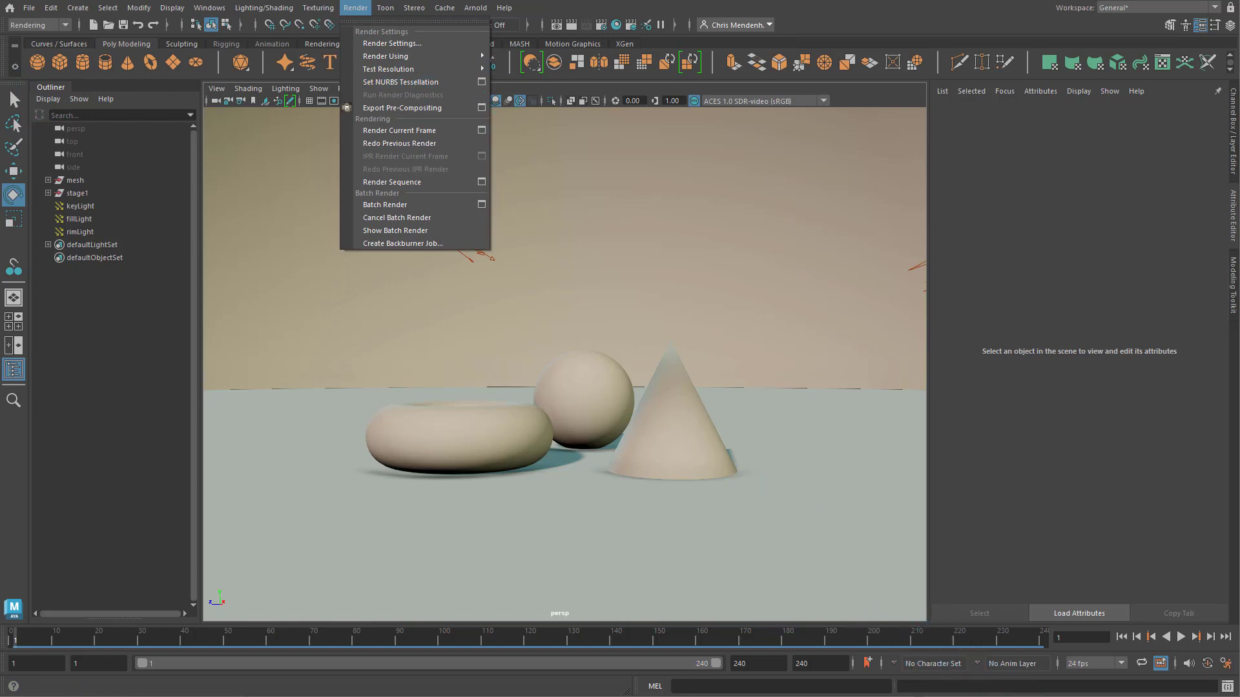
pyautogui.click(350, 10)
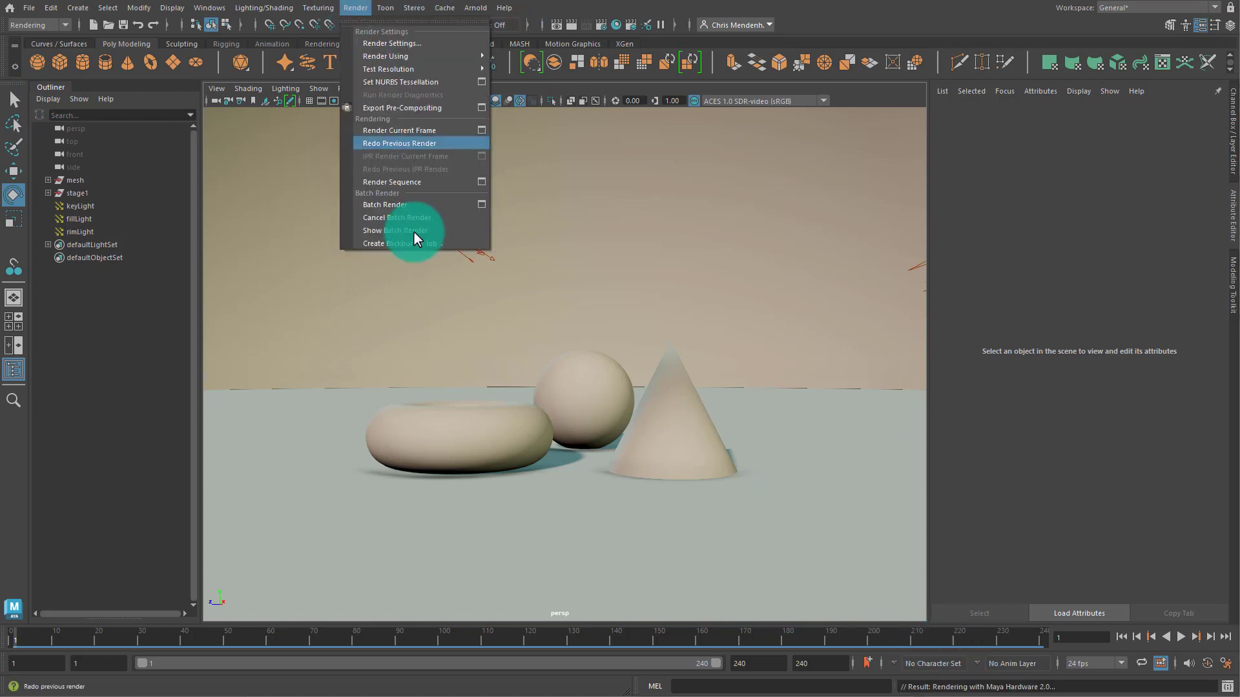
pyautogui.click(385, 205)
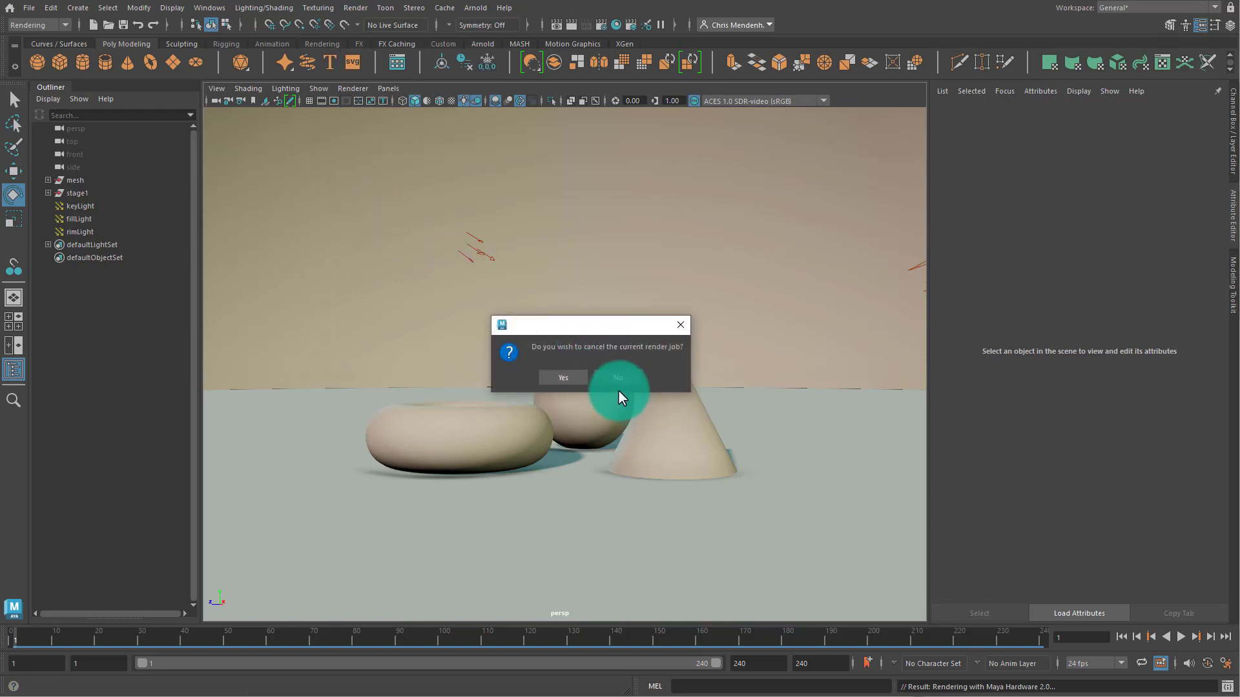
pyautogui.click(559, 378)
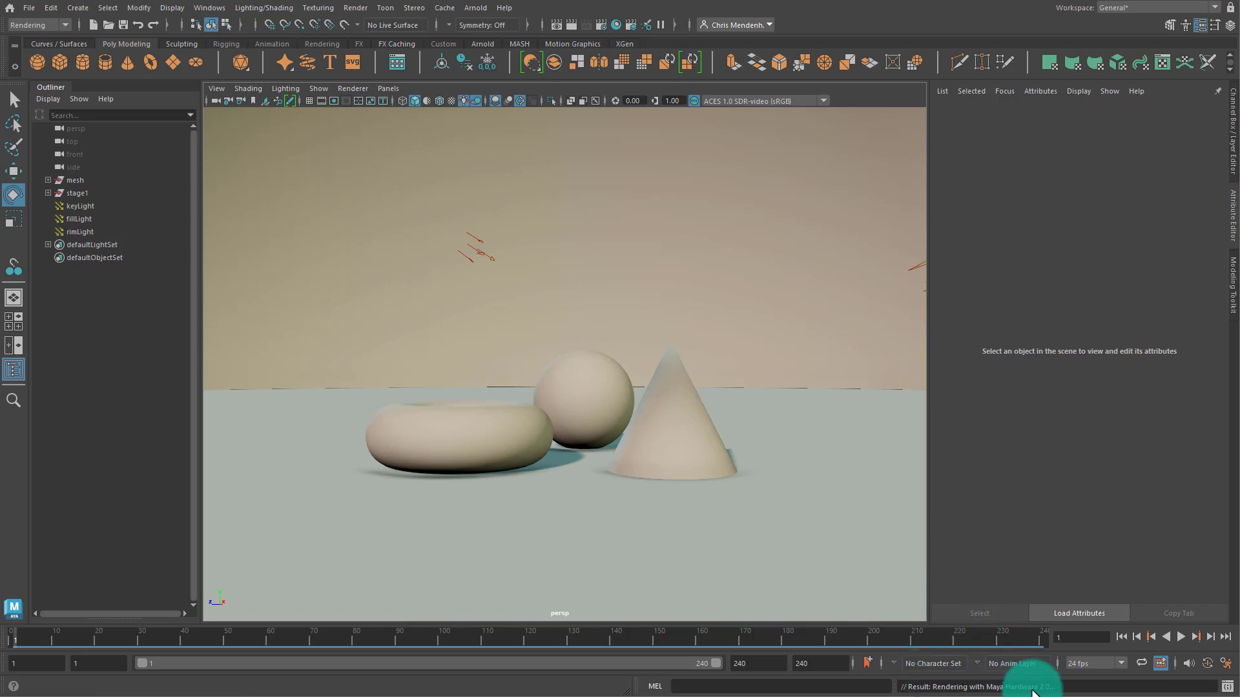
# Monitor the batch render's progress in an enlarged Script Editor until it completes, and close the editor.
pyautogui.click(1227, 687)
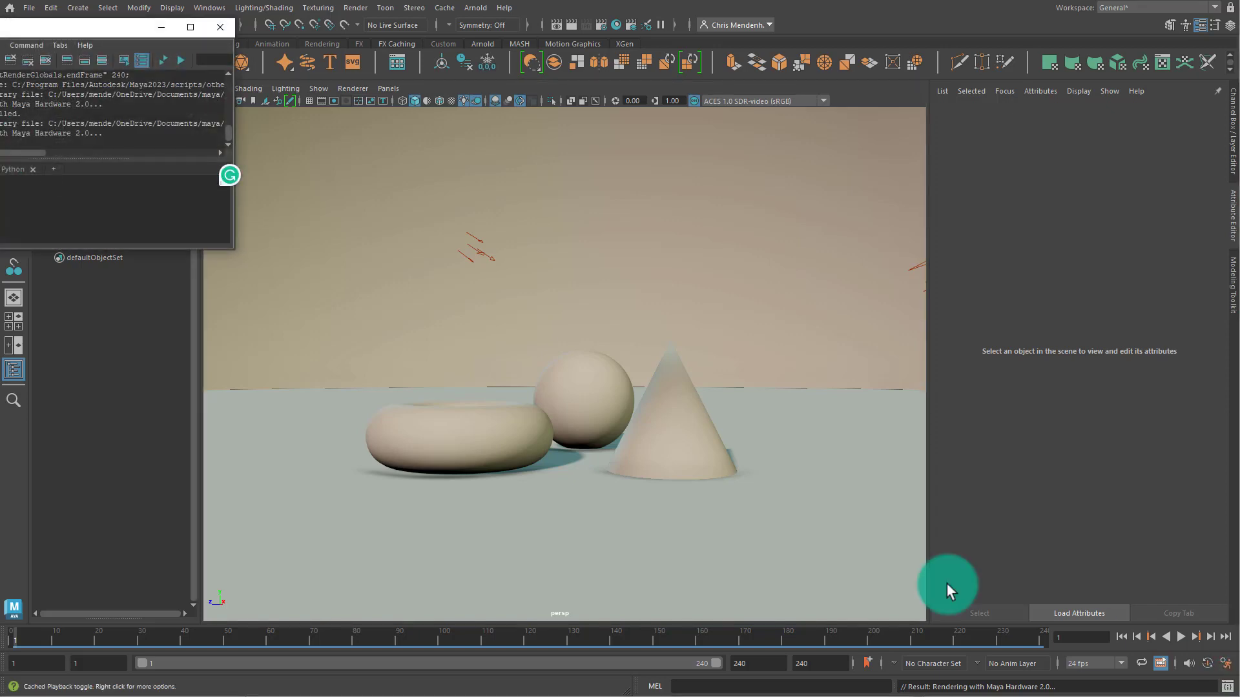
pyautogui.moveTo(84, 28); pyautogui.dragTo(407, 74)
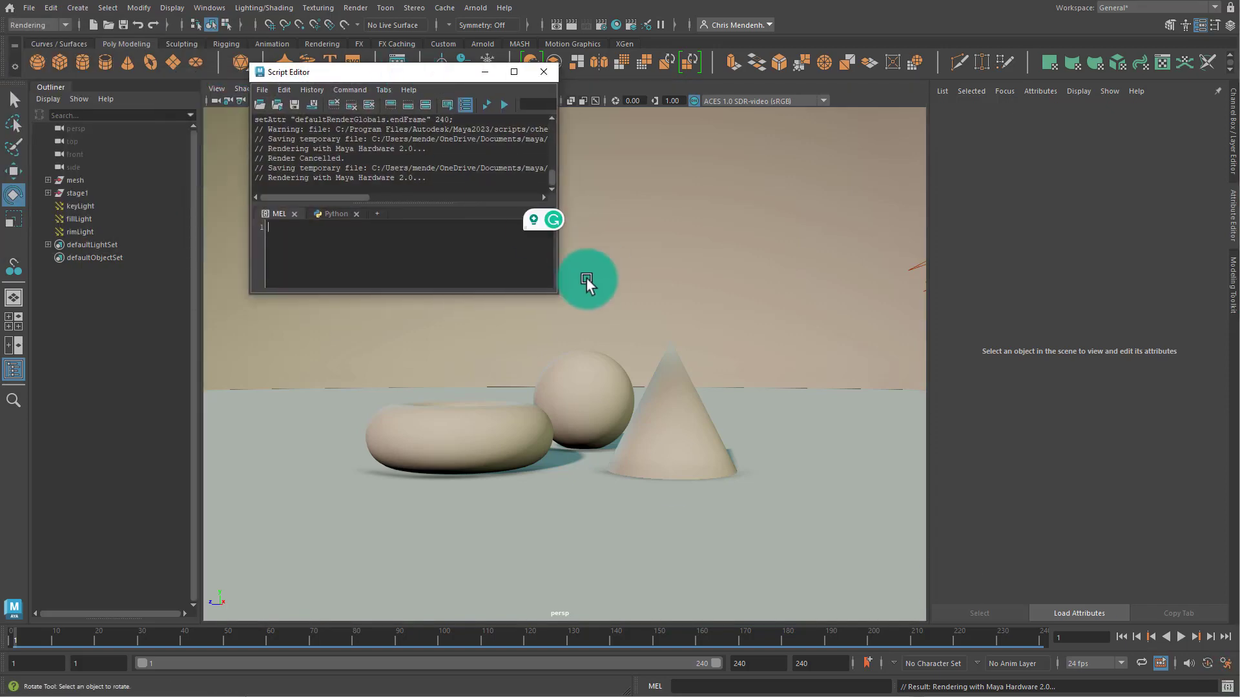
pyautogui.moveTo(556, 294); pyautogui.dragTo(830, 501)
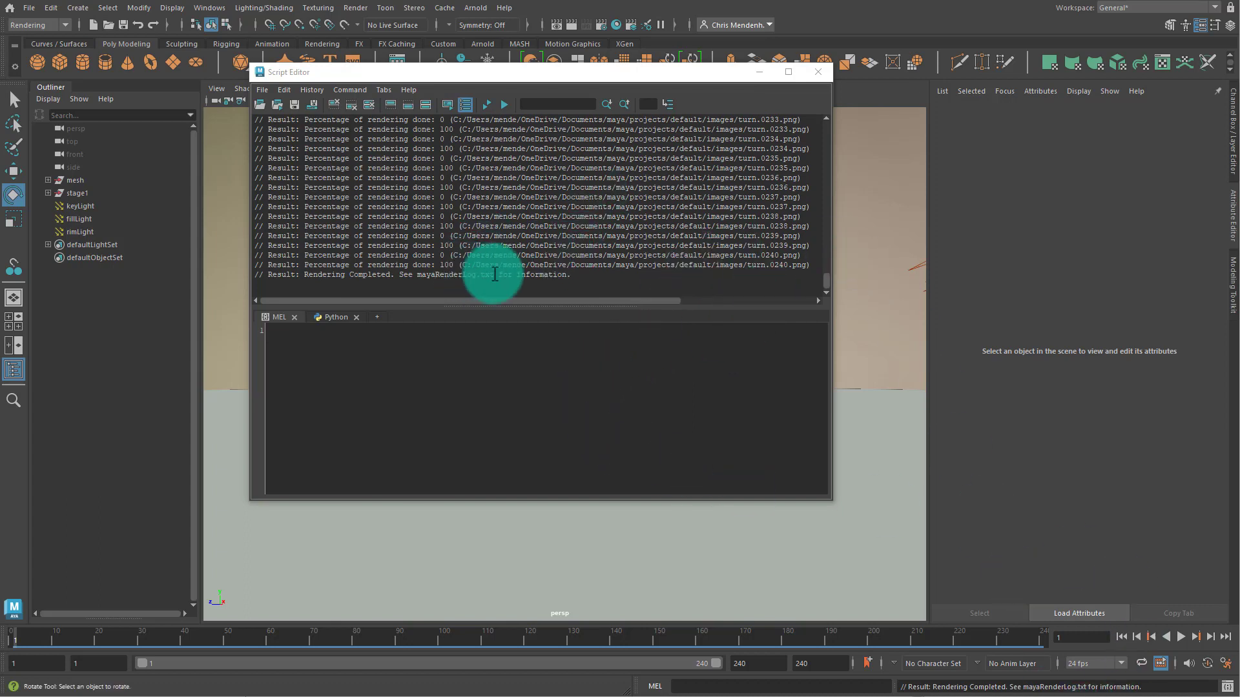
pyautogui.click(813, 74)
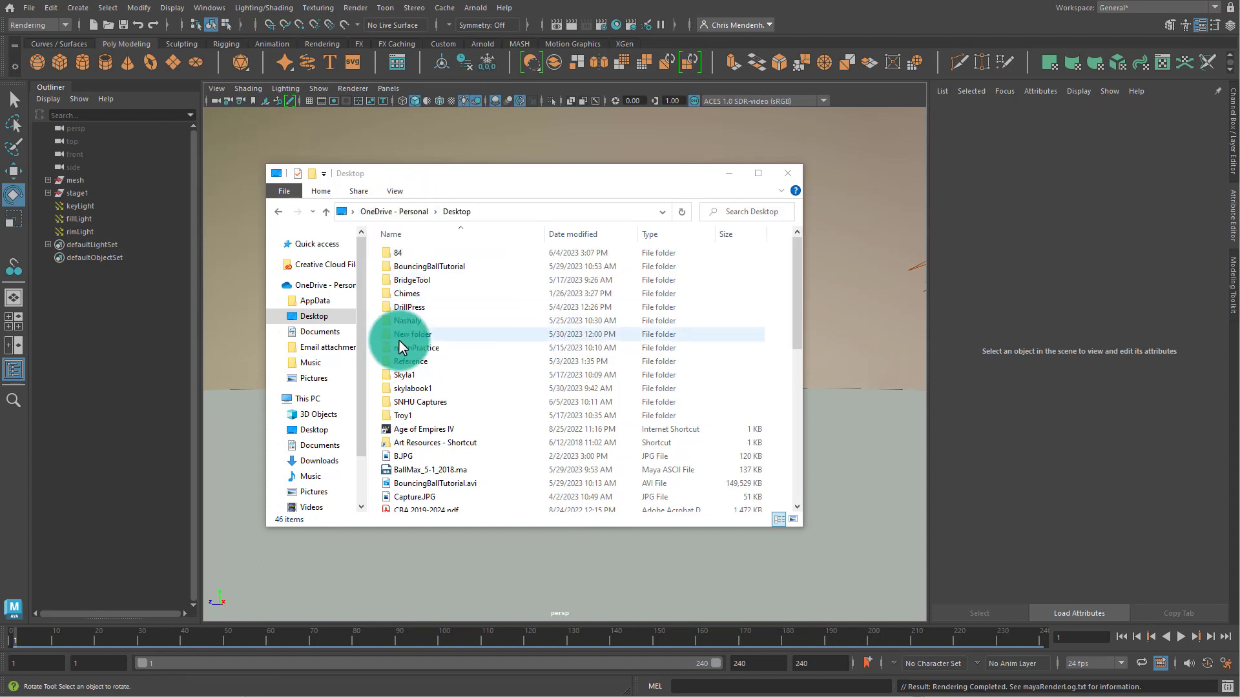
# Open the Documents > maya > projects > default > images folder and browse the rendered turn PNG sequence.
pyautogui.click(321, 445)
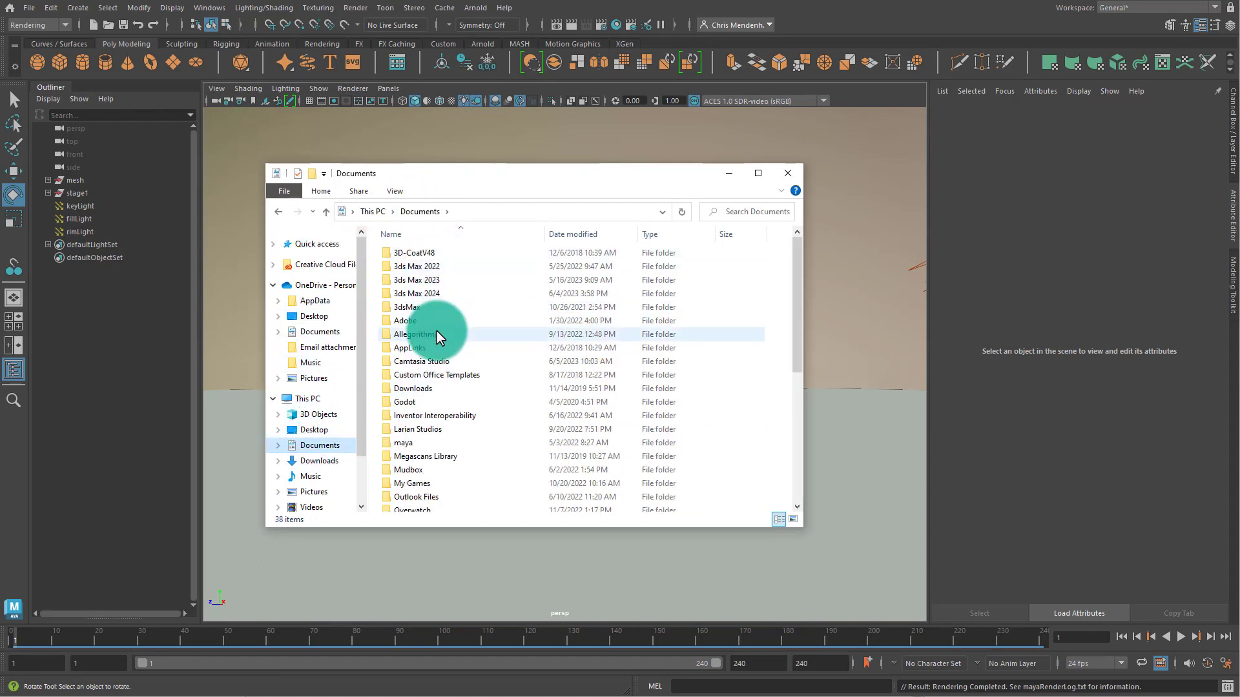
pyautogui.doubleClick(409, 443)
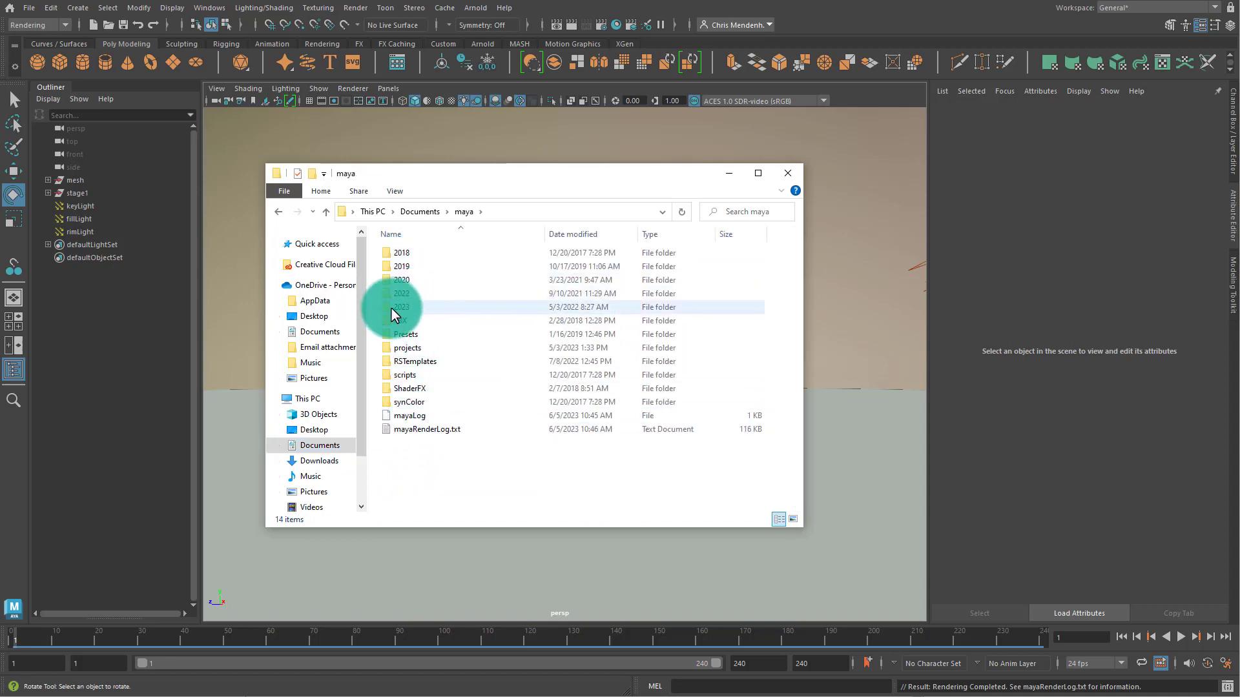
pyautogui.doubleClick(409, 308)
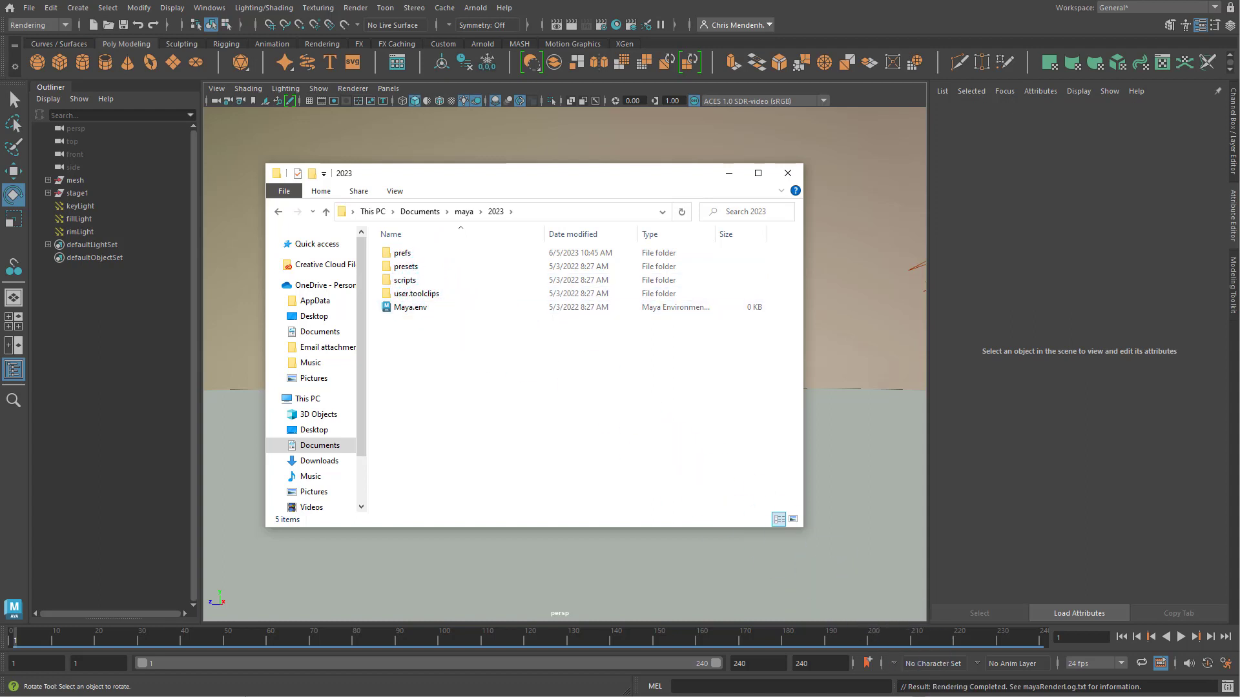
pyautogui.press('BackSpace')
pyautogui.click(412, 292)
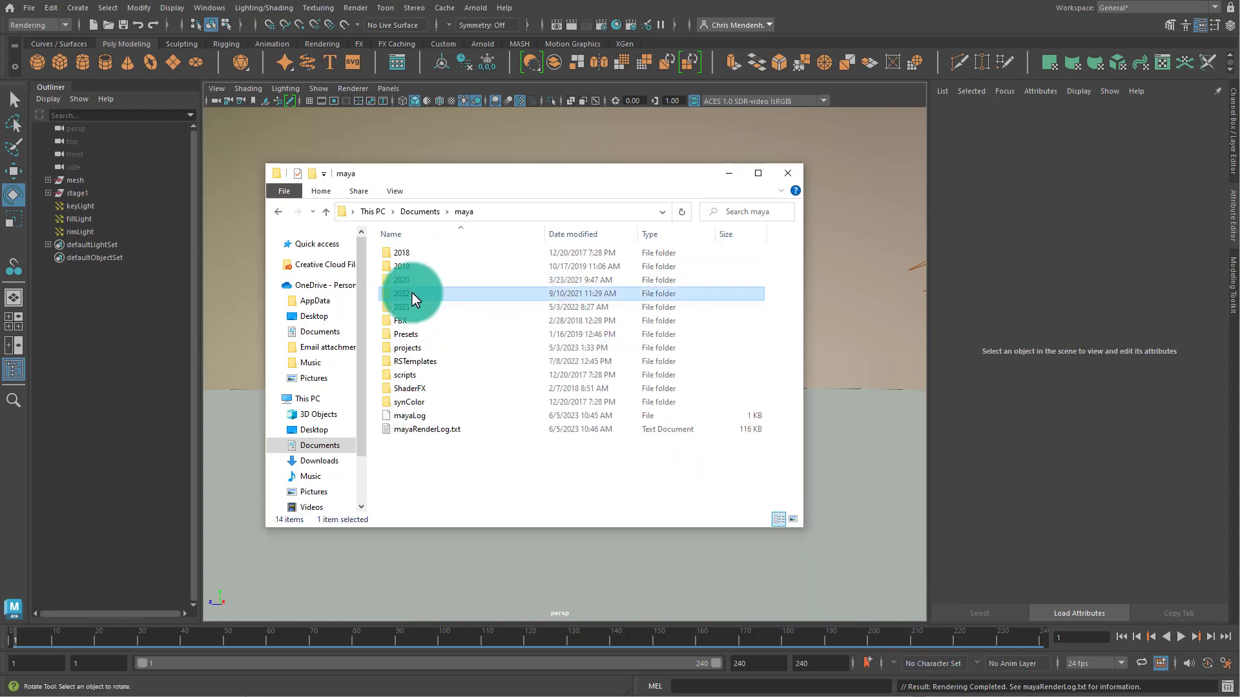
pyautogui.doubleClick(418, 348)
pyautogui.doubleClick(412, 252)
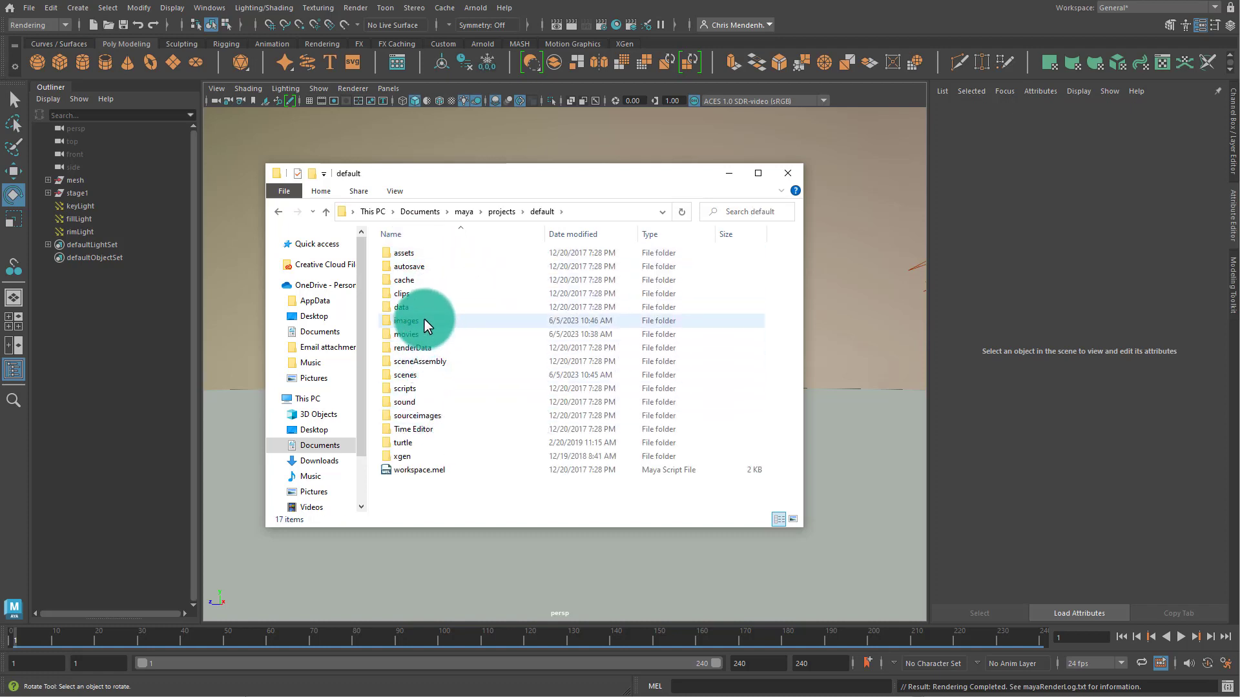
pyautogui.doubleClick(425, 320)
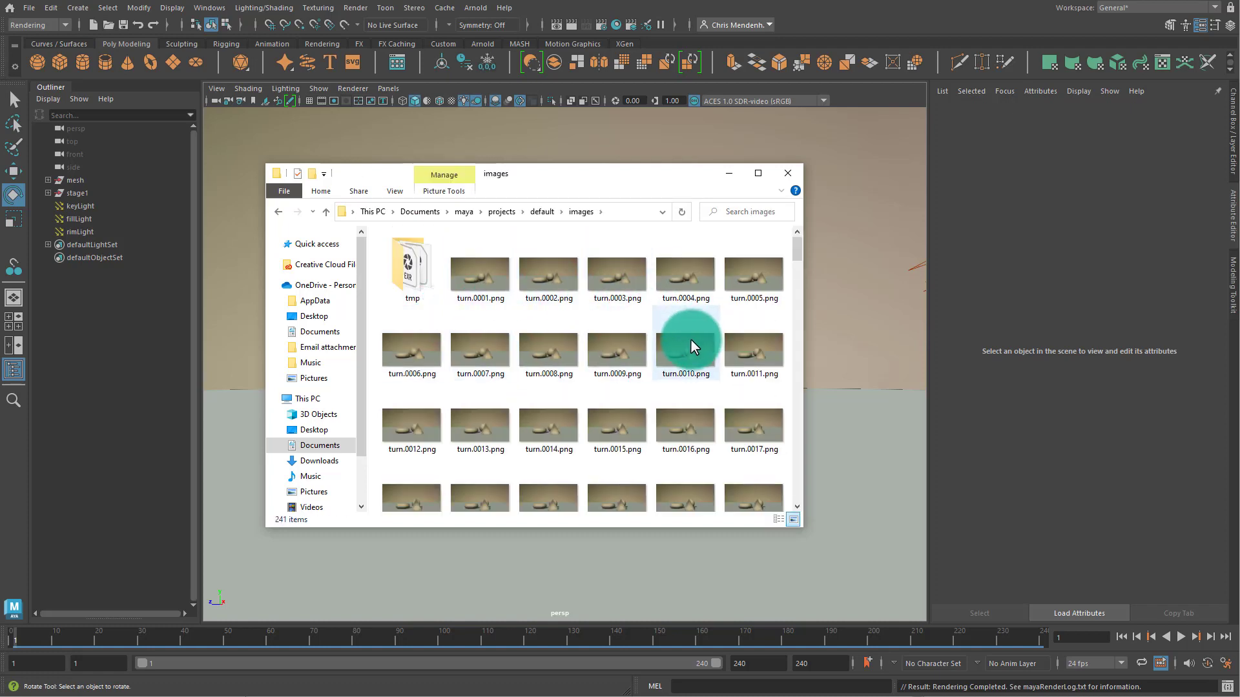
pyautogui.scroll(-10, 690, 343)
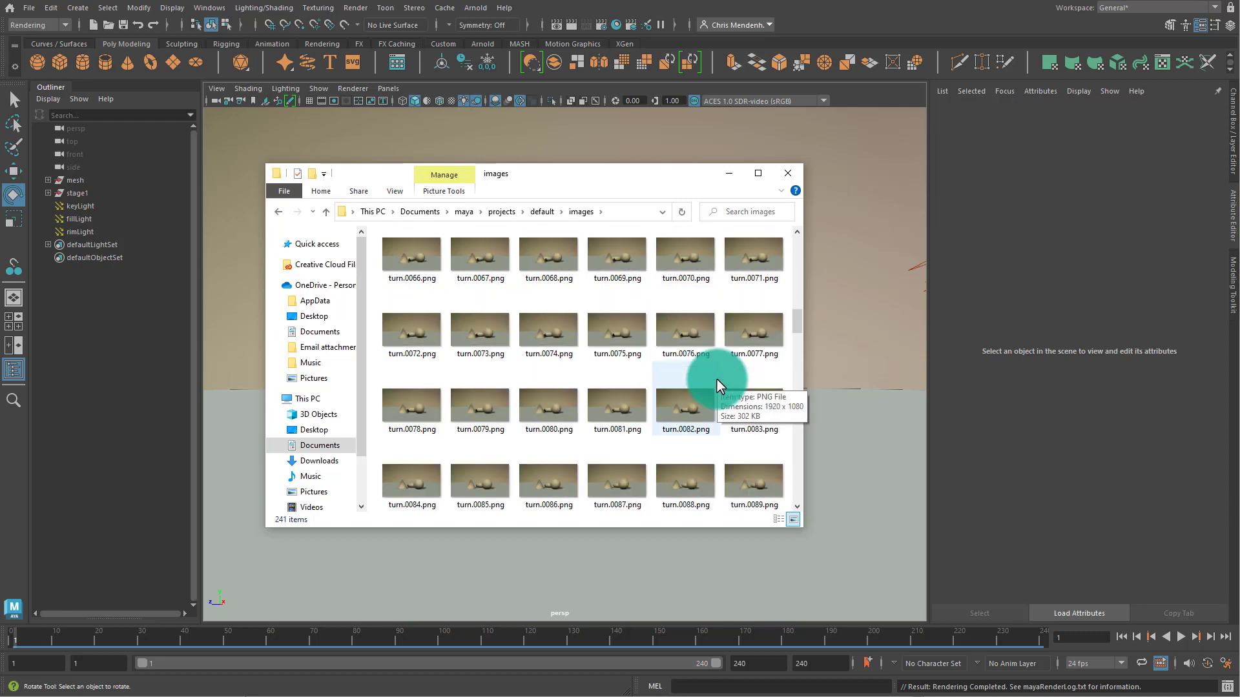
pyautogui.scroll(9, 718, 381)
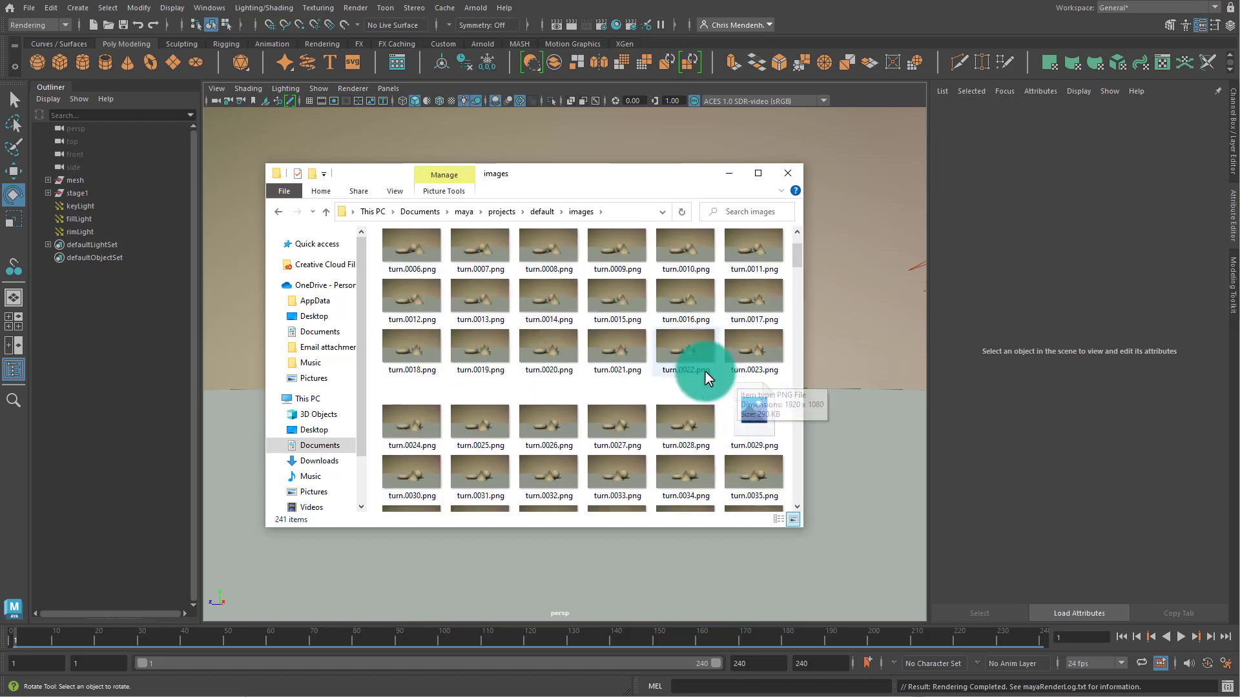
# Open turn.0021.png in the image viewer, step forward through the frames to turn.0102.png, and close the viewer.
pyautogui.doubleClick(621, 346)
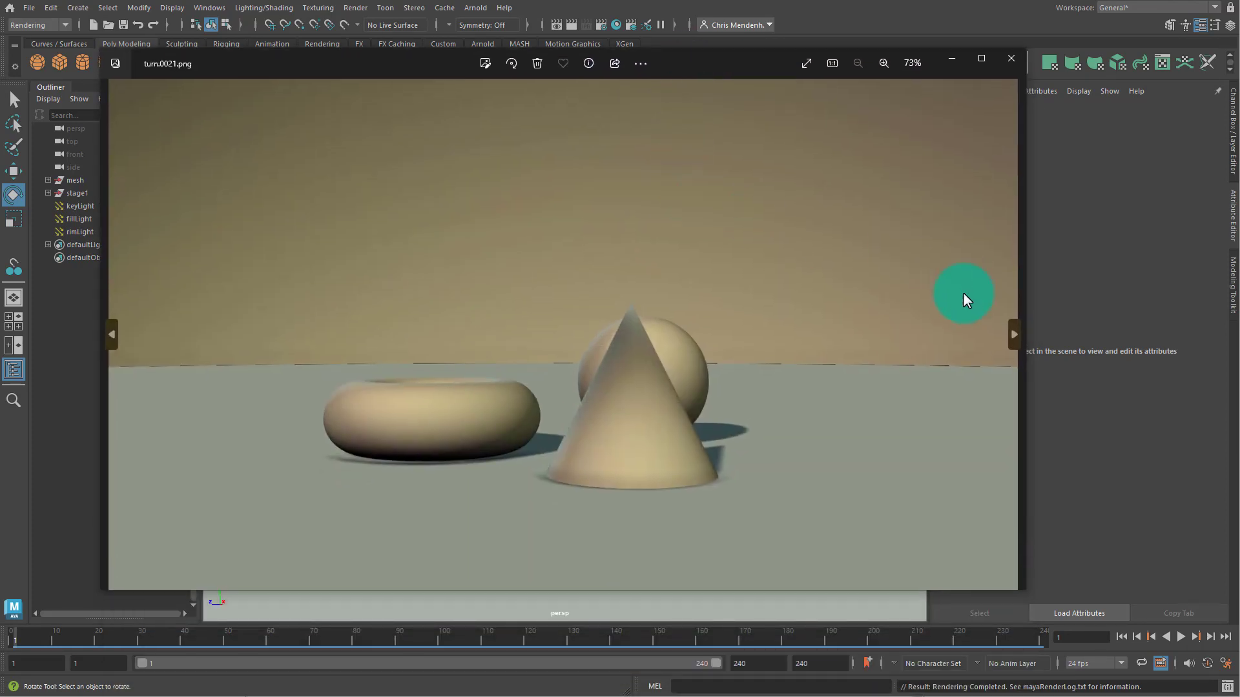
pyautogui.click(1015, 333)
pyautogui.click(1015, 332)
pyautogui.click(1015, 332)
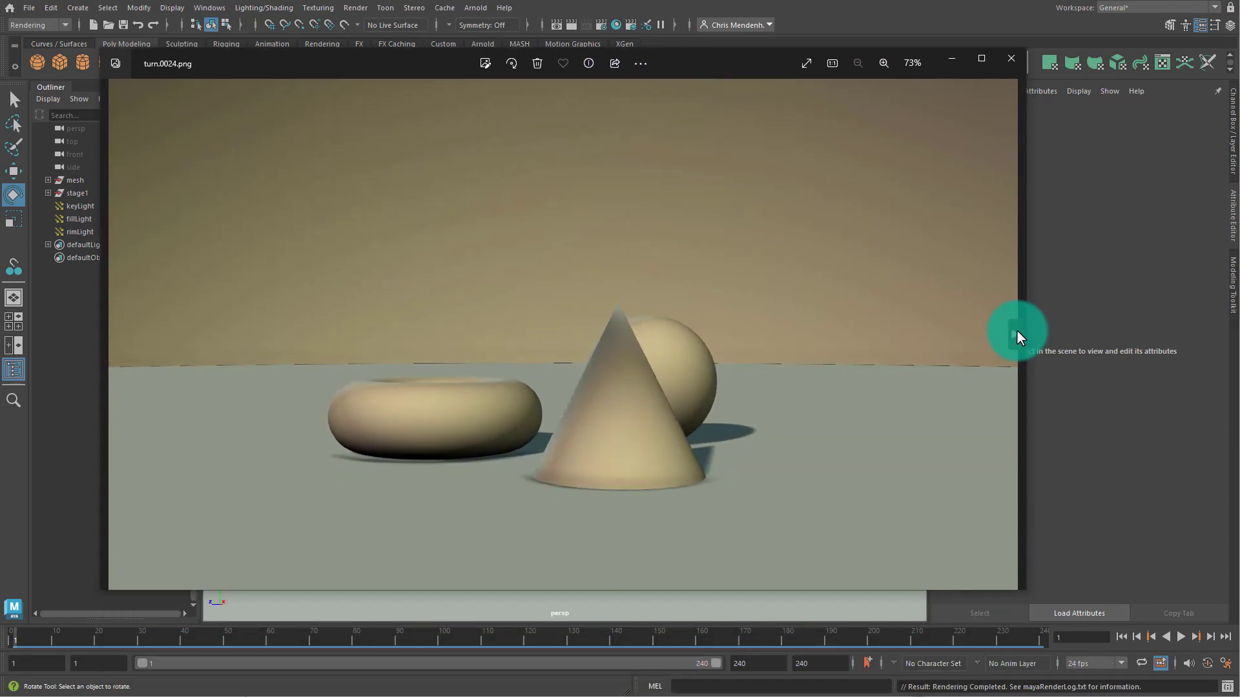
pyautogui.click(1016, 333)
pyautogui.click(1015, 332)
pyautogui.click(1016, 333)
pyautogui.click(1016, 333)
pyautogui.click(1016, 333)
pyautogui.click(1015, 332)
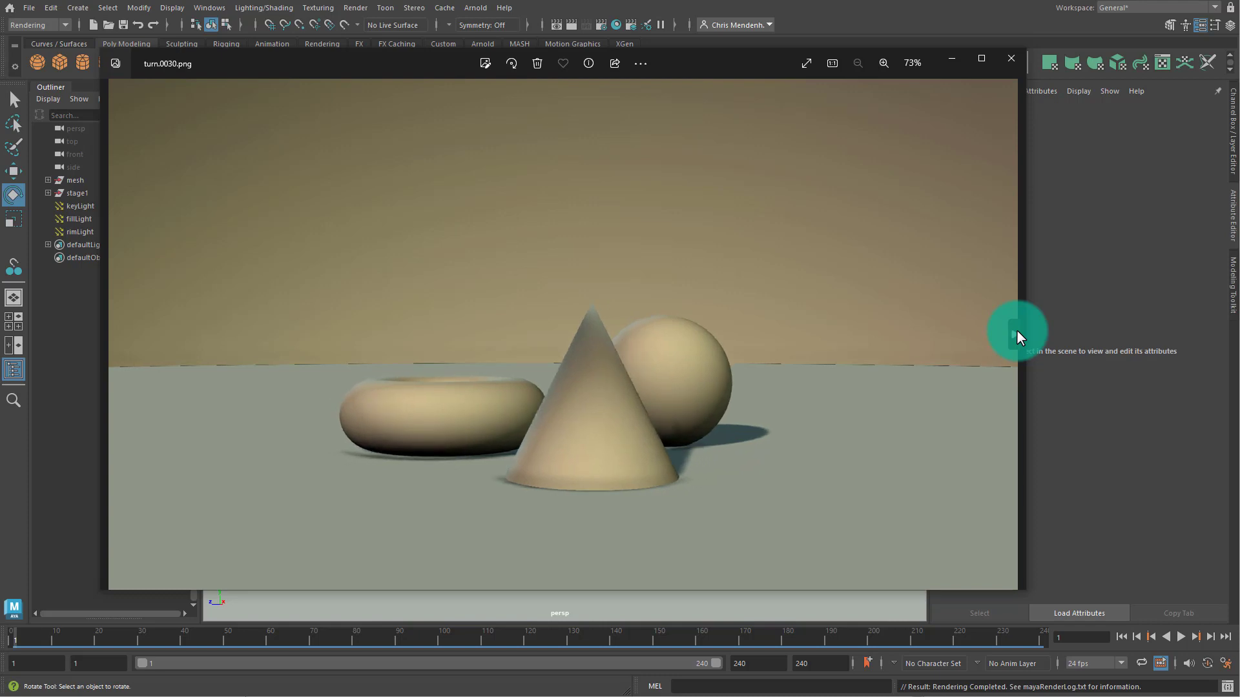
pyautogui.click(1016, 333)
pyautogui.click(1015, 332)
pyautogui.click(1015, 333)
pyautogui.click(1015, 332)
pyautogui.click(1015, 332)
pyautogui.click(1016, 333)
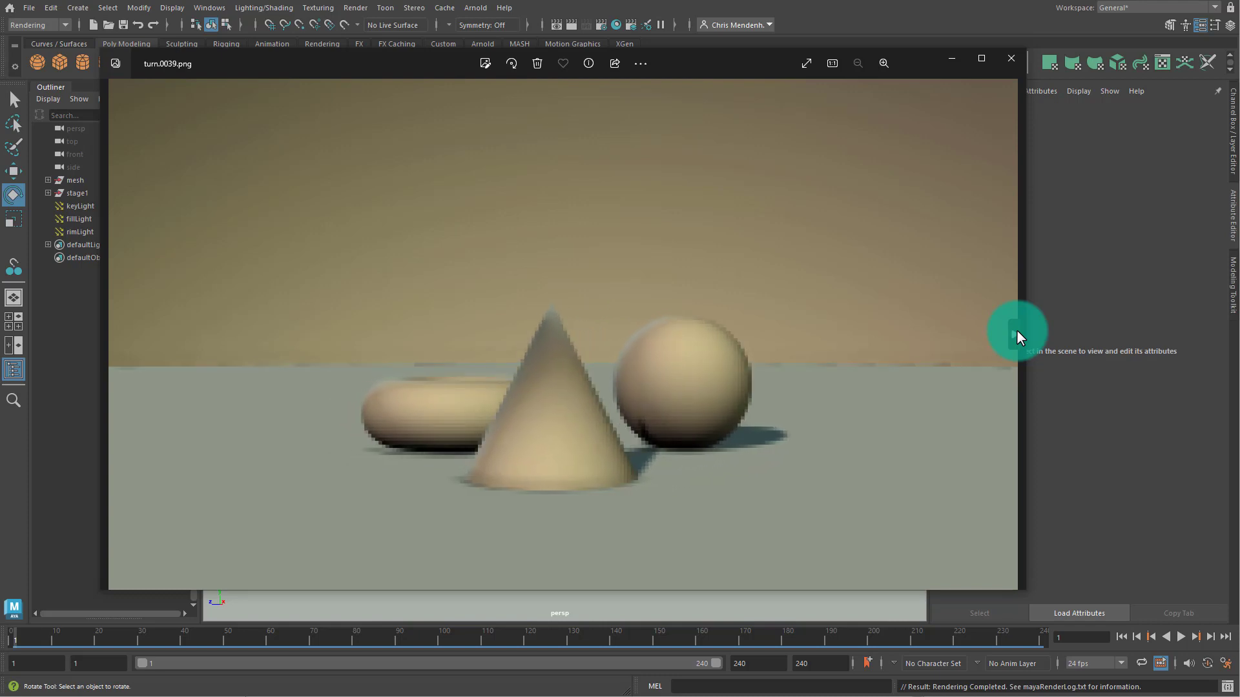
pyautogui.click(1016, 333)
pyautogui.click(1016, 333)
pyautogui.click(1016, 333)
pyautogui.click(1016, 333)
pyautogui.click(1016, 332)
pyautogui.click(1015, 332)
pyautogui.click(1016, 333)
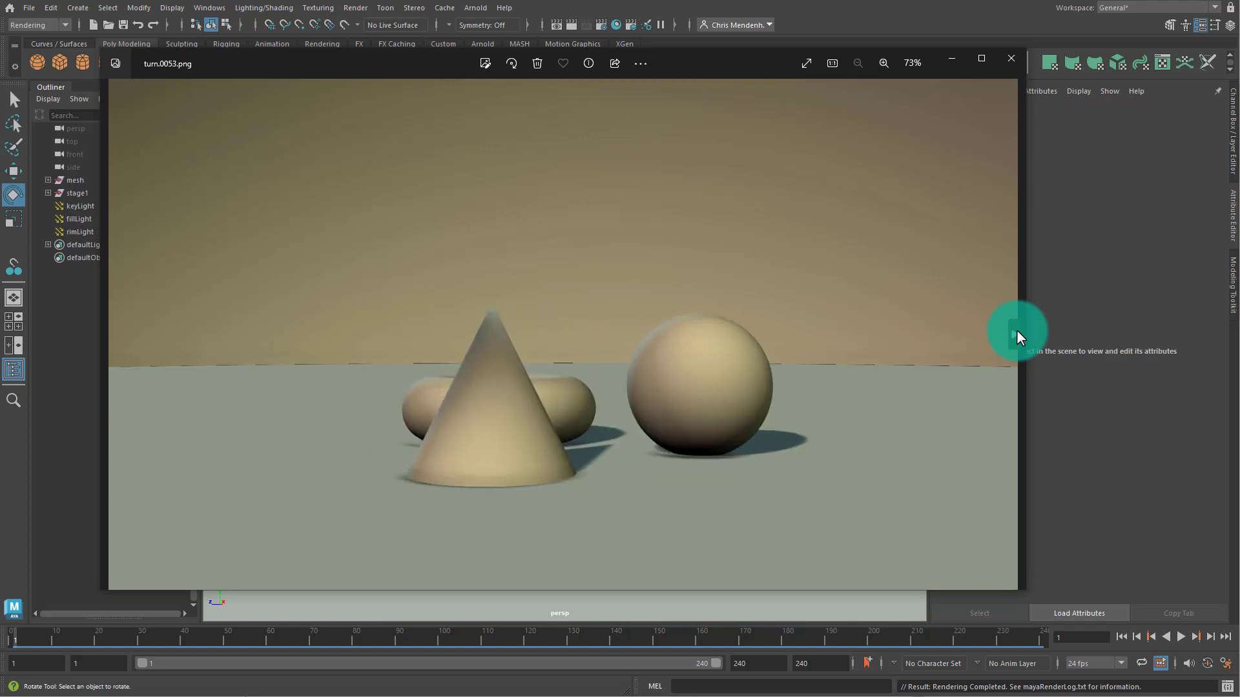
pyautogui.click(1016, 332)
pyautogui.click(1015, 333)
pyautogui.click(1016, 332)
pyautogui.click(1015, 333)
pyautogui.click(1015, 333)
pyautogui.click(1015, 333)
pyautogui.click(1015, 333)
pyautogui.click(1015, 332)
pyautogui.click(1016, 333)
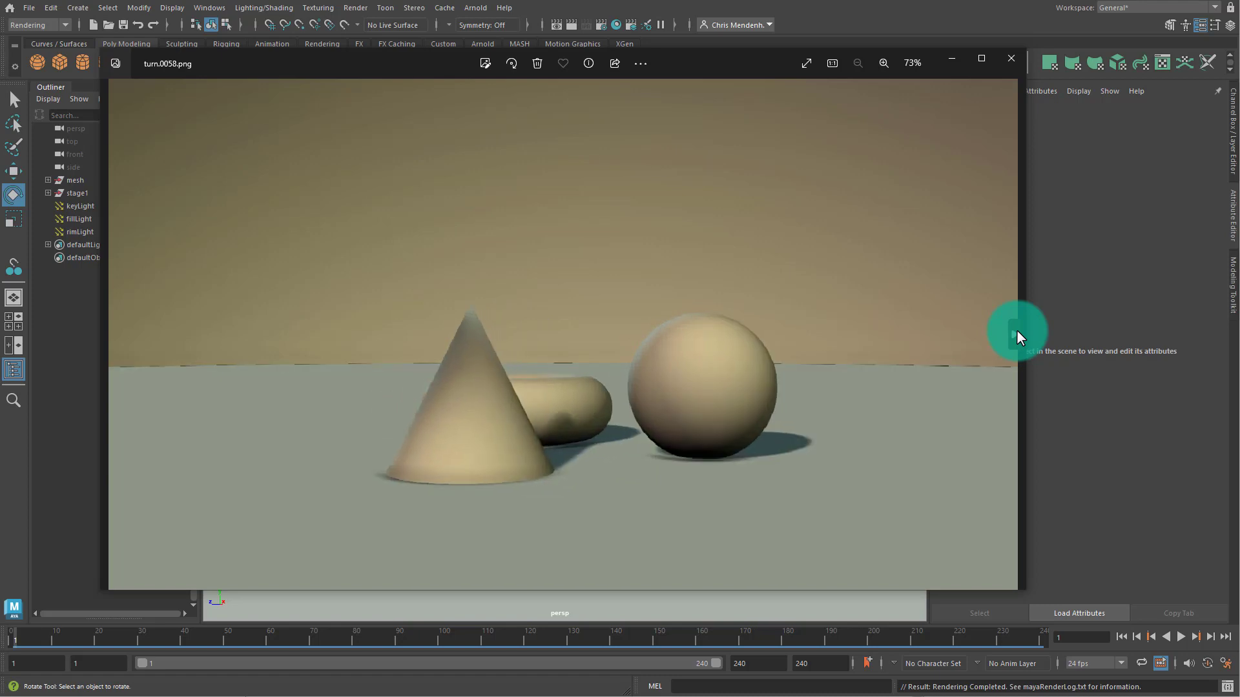
pyautogui.click(1016, 333)
pyautogui.click(1016, 332)
pyautogui.click(1016, 333)
pyautogui.click(1016, 332)
pyautogui.click(1015, 332)
pyautogui.click(1016, 333)
pyautogui.click(1015, 333)
pyautogui.click(1016, 332)
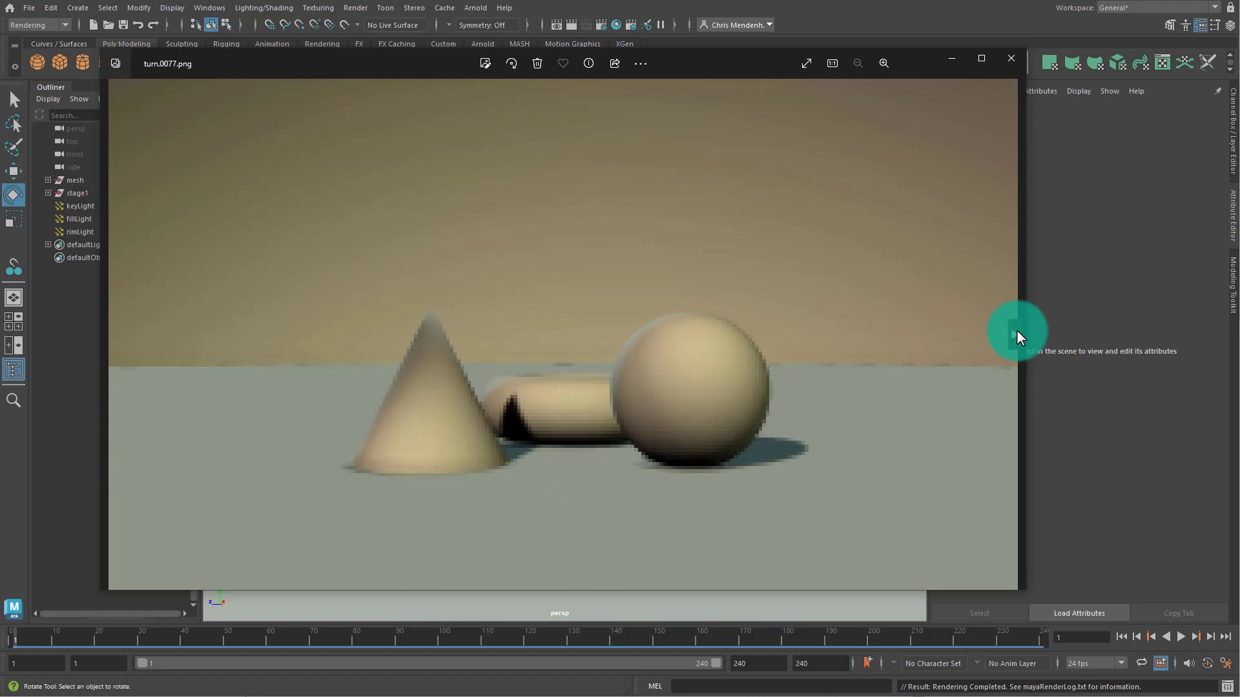
pyautogui.click(1016, 332)
pyautogui.click(1016, 333)
pyautogui.click(1016, 332)
pyautogui.click(1015, 333)
pyautogui.click(1015, 333)
pyautogui.click(1015, 333)
pyautogui.click(1015, 332)
pyautogui.click(1015, 333)
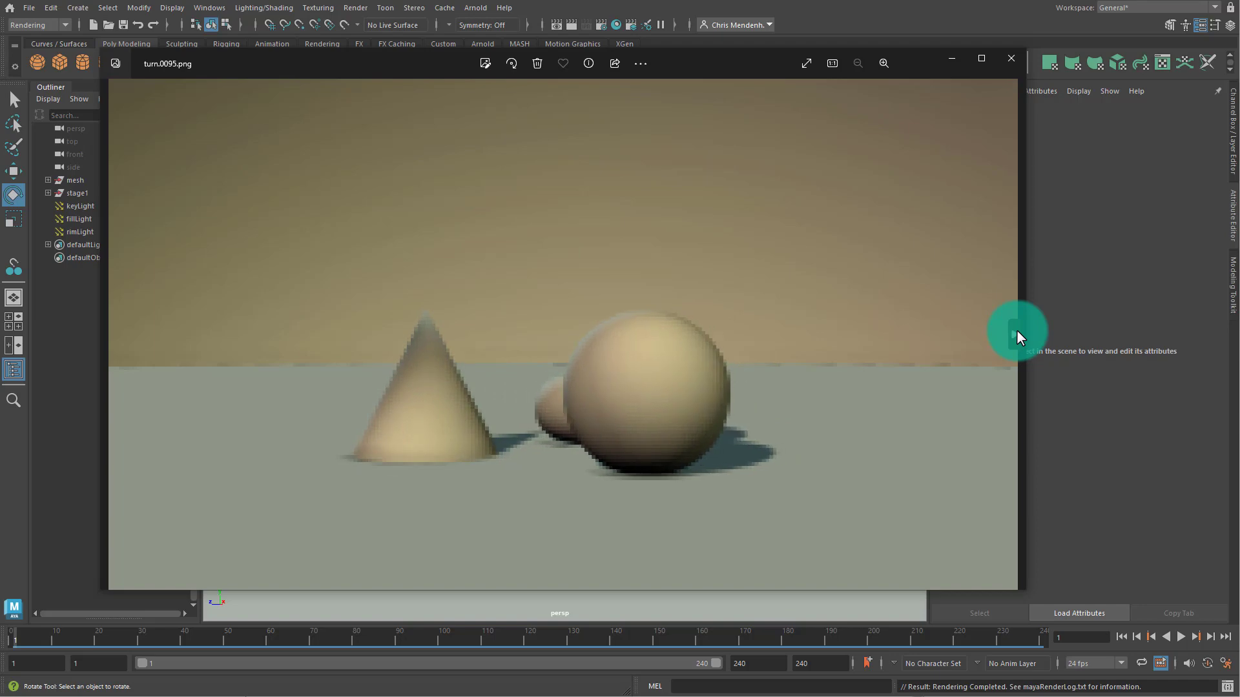
pyautogui.click(1016, 333)
pyautogui.click(1016, 332)
pyautogui.click(1016, 333)
pyautogui.click(1017, 332)
pyautogui.click(1016, 332)
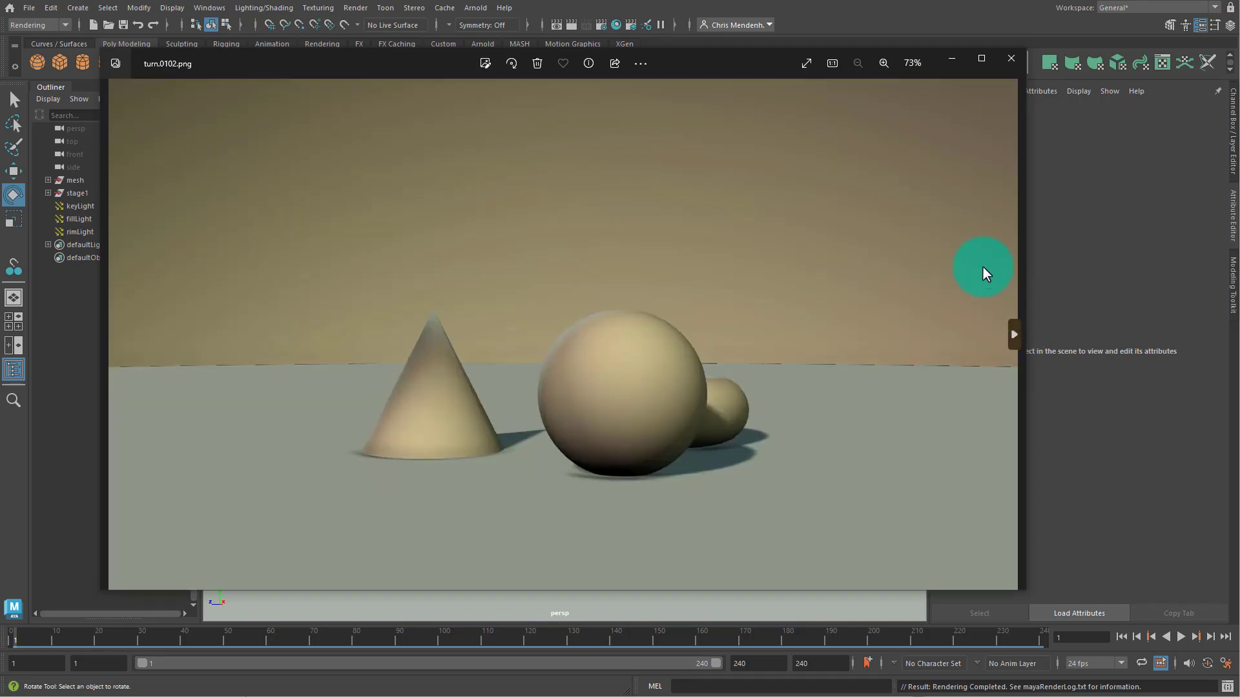
pyautogui.click(1012, 60)
# Select turn.0001.png and look through the thumbnails of the rendered sequence in the images folder.
pyautogui.click(469, 274)
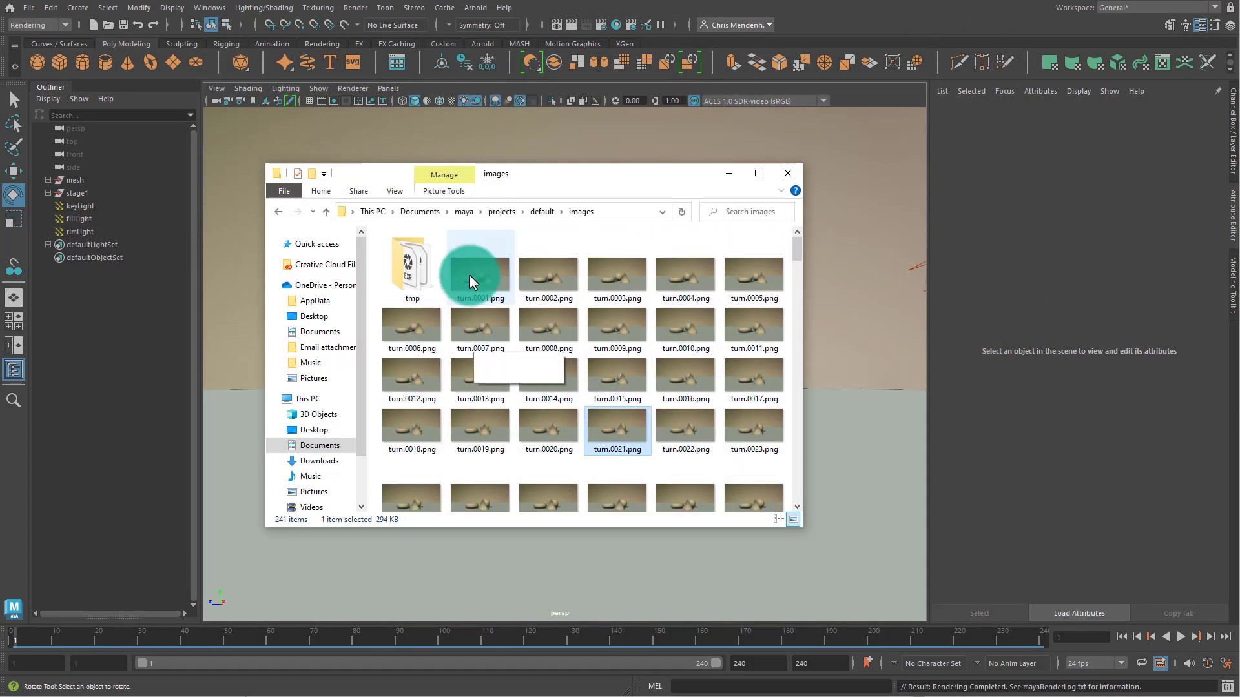
pyautogui.scroll(-10, 516, 323)
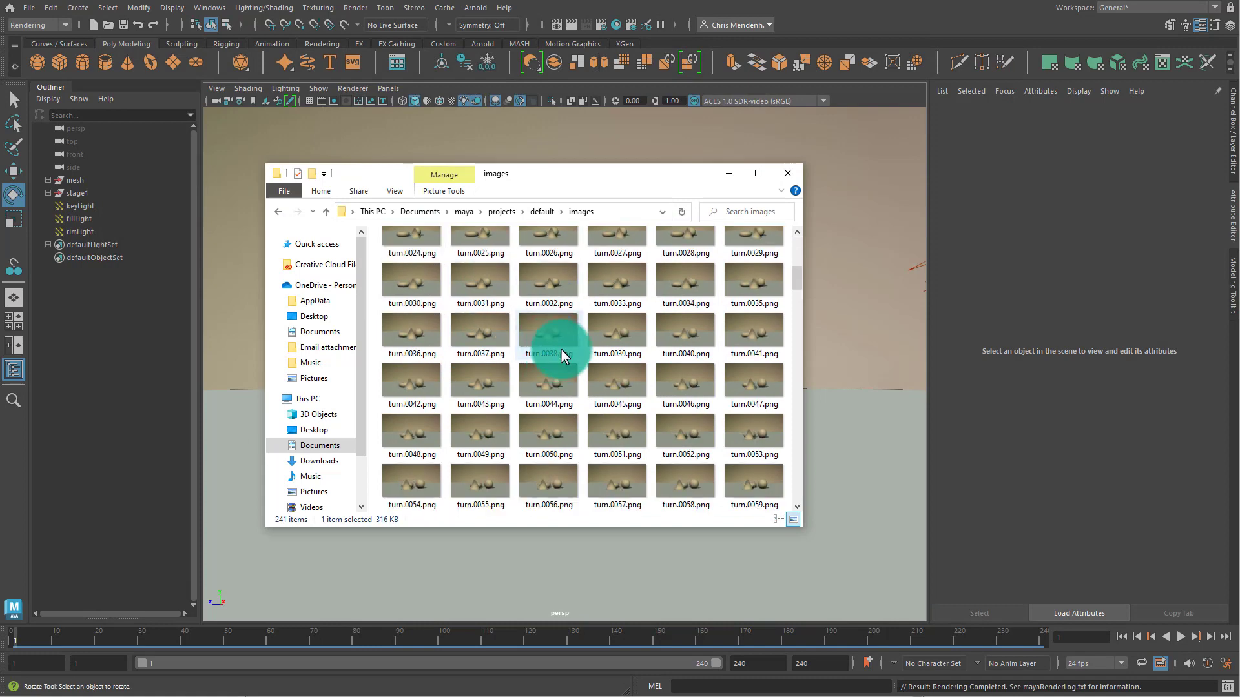
pyautogui.scroll(-8, 597, 355)
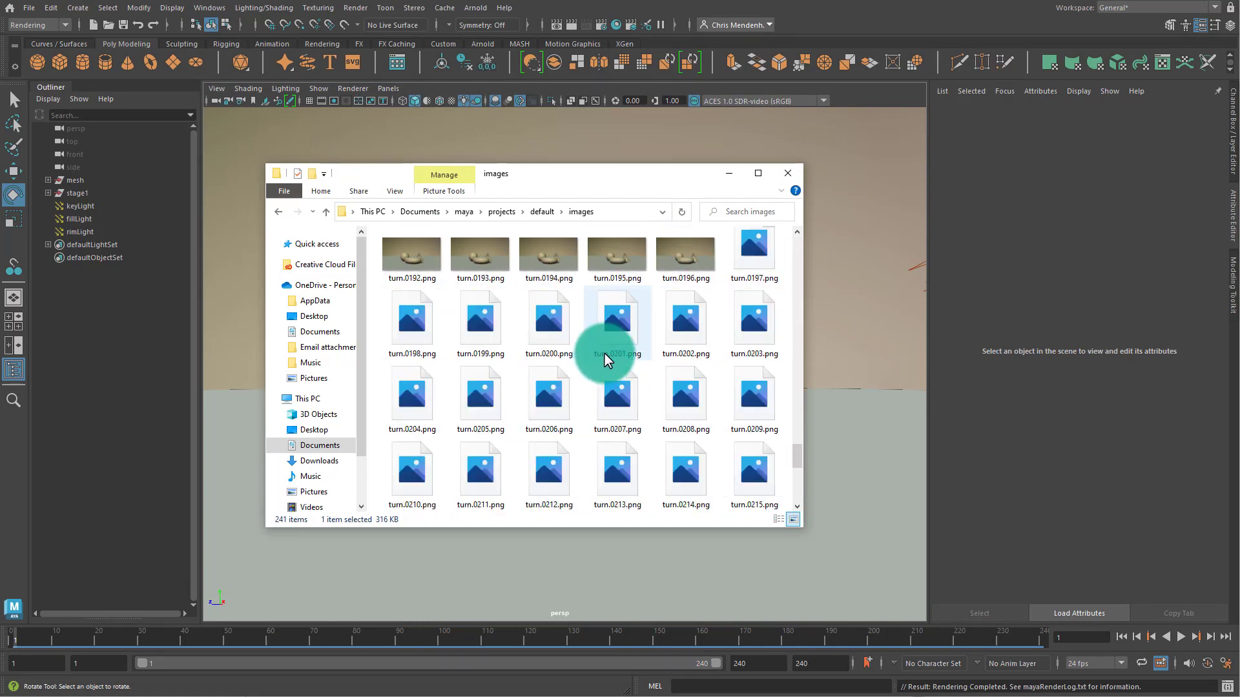
pyautogui.scroll(20, 607, 359)
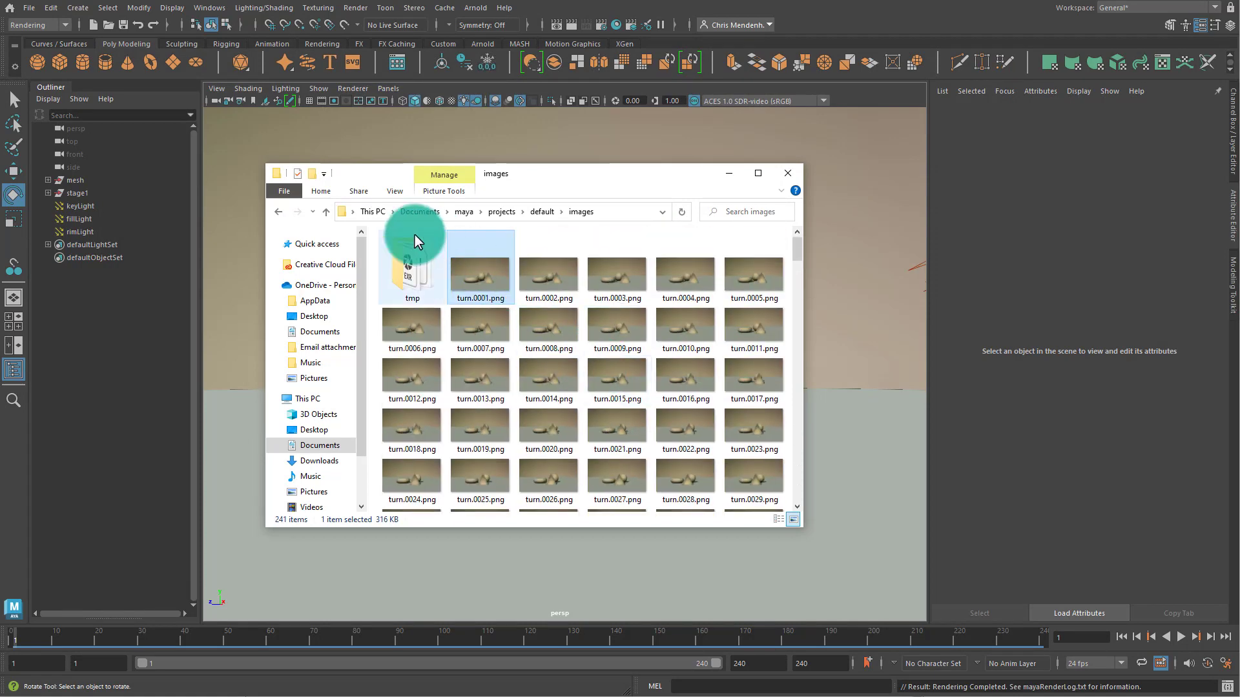
# Go up to the default project folder and compress the images folder into images.zip.
pyautogui.click(325, 211)
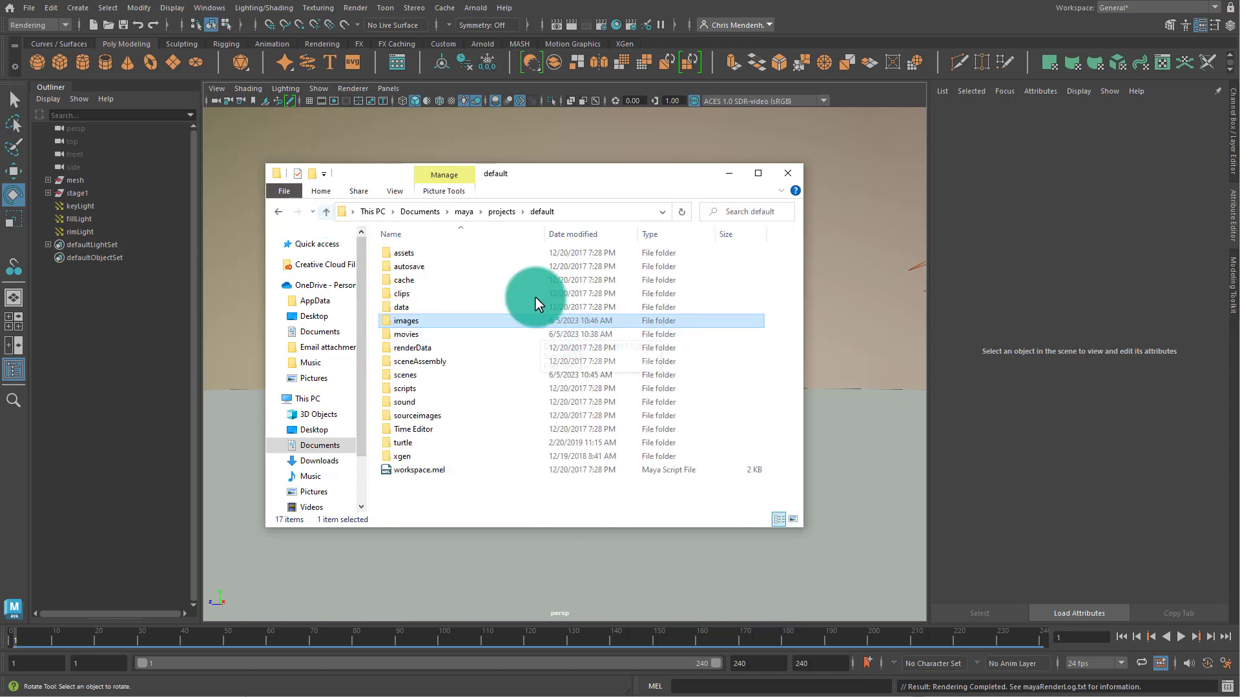
pyautogui.rightClick(408, 320)
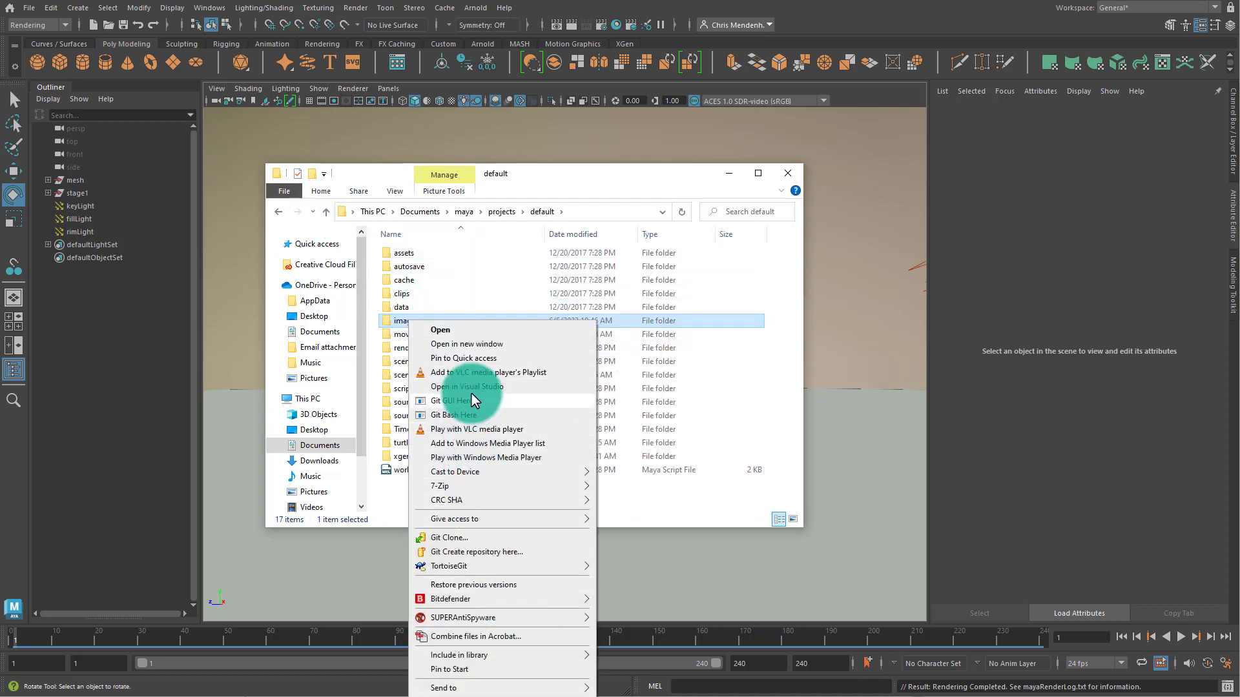
pyautogui.moveTo(492, 687)
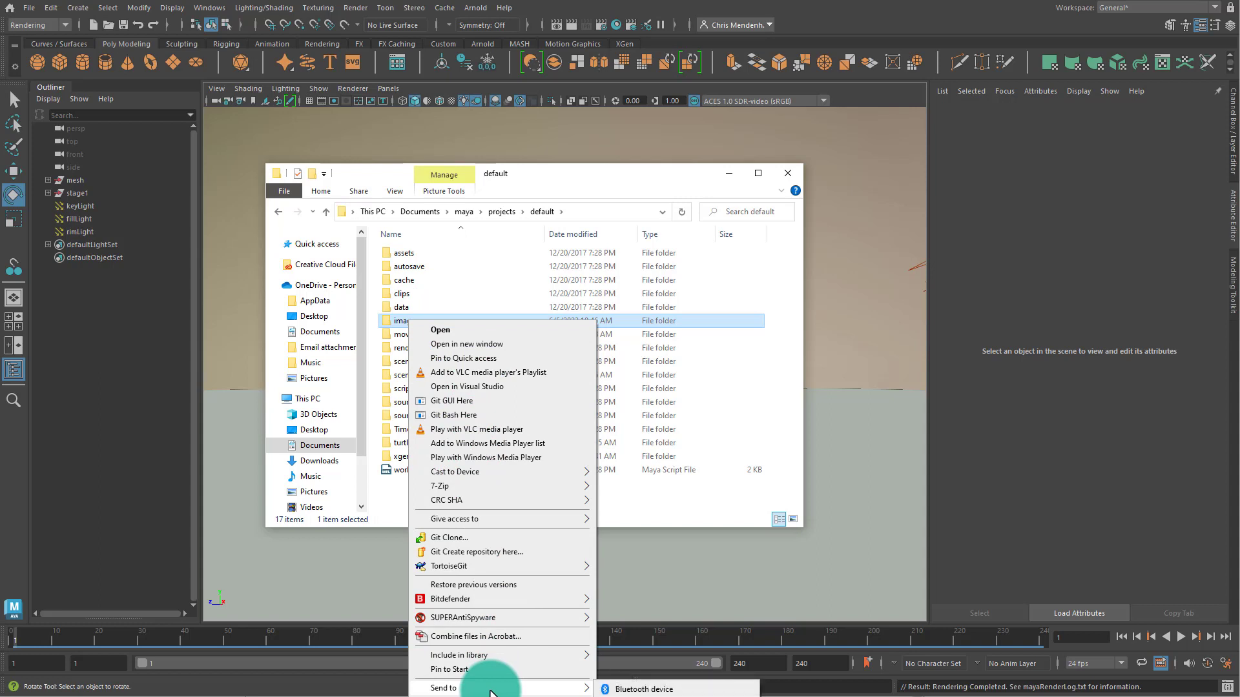
pyautogui.click(638, 696)
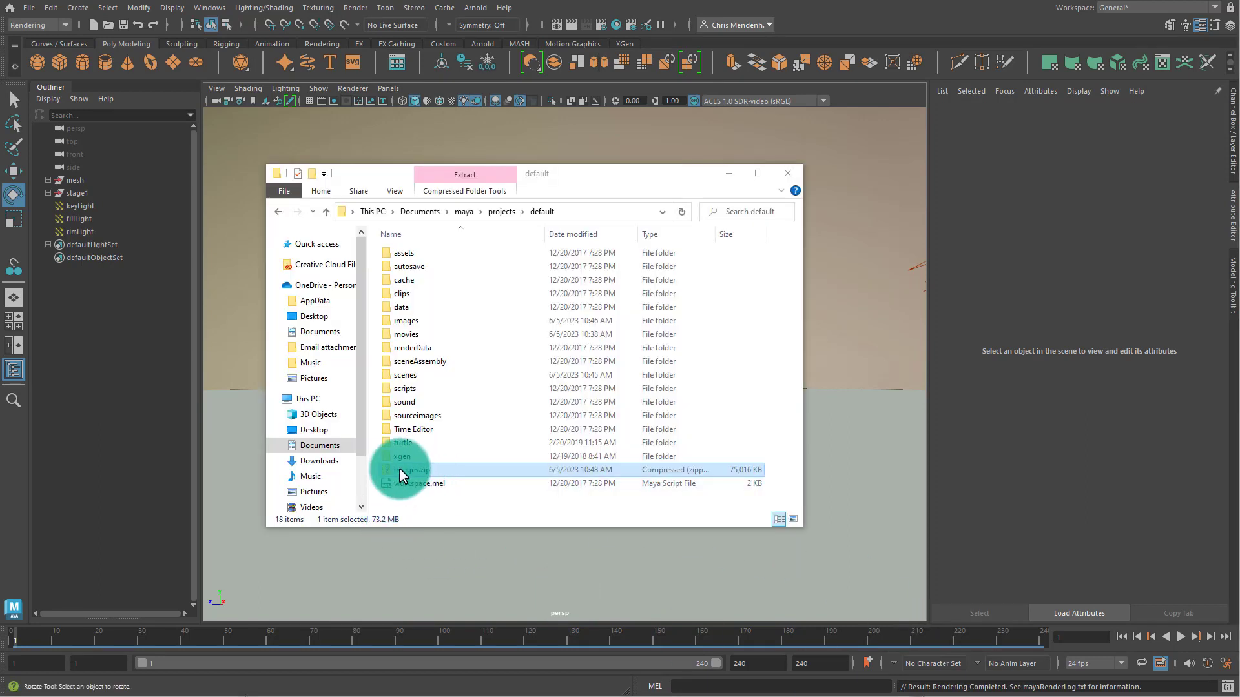
pyautogui.click(665, 484)
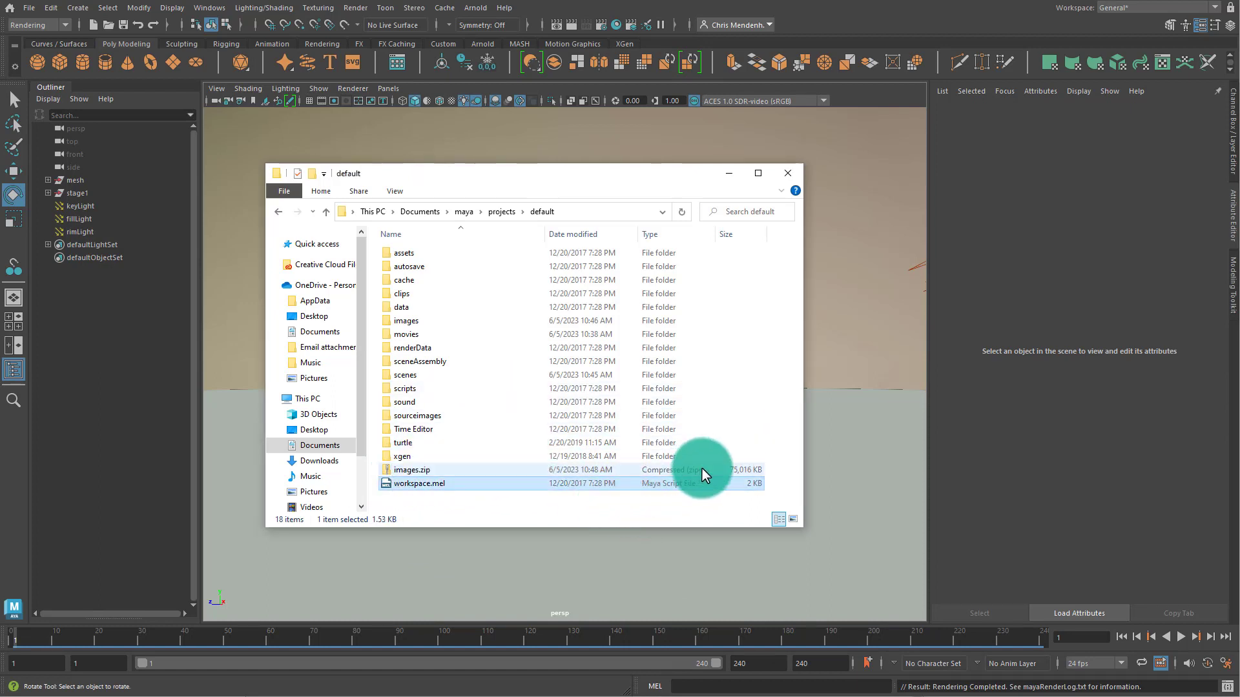
# Switch to Adobe After Effects, dismiss its Home screen, and reposition the application window to fit the screen.
pyautogui.click(999, 696)
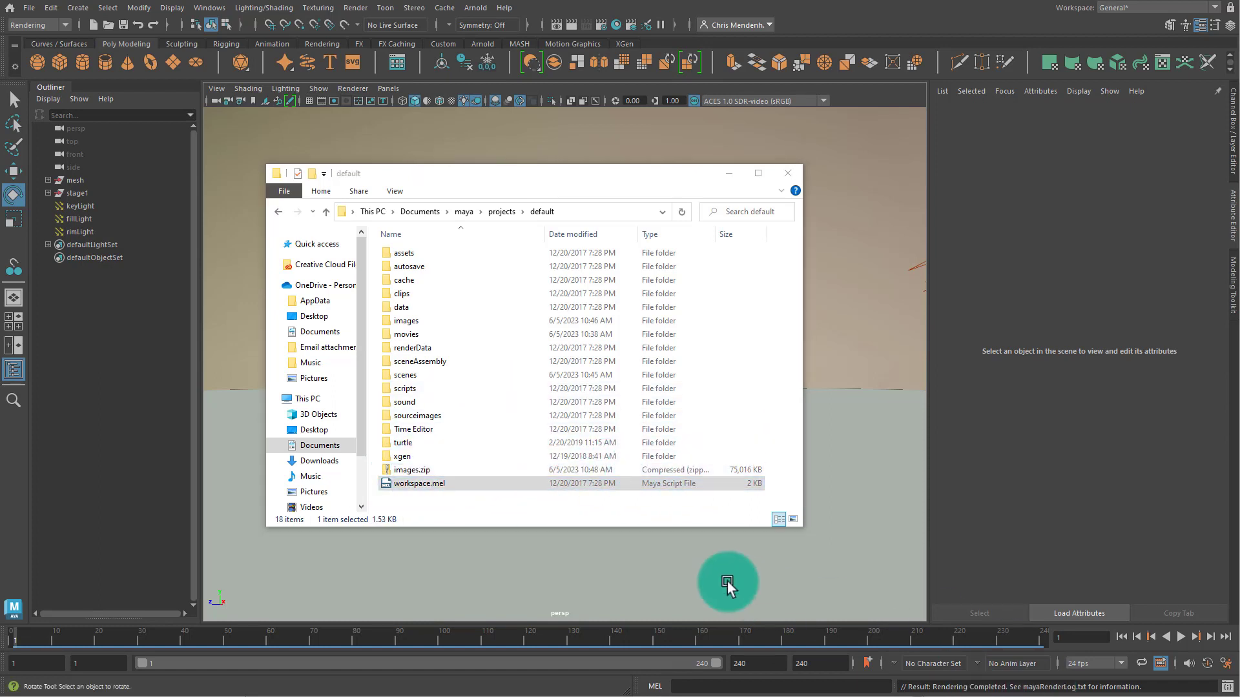
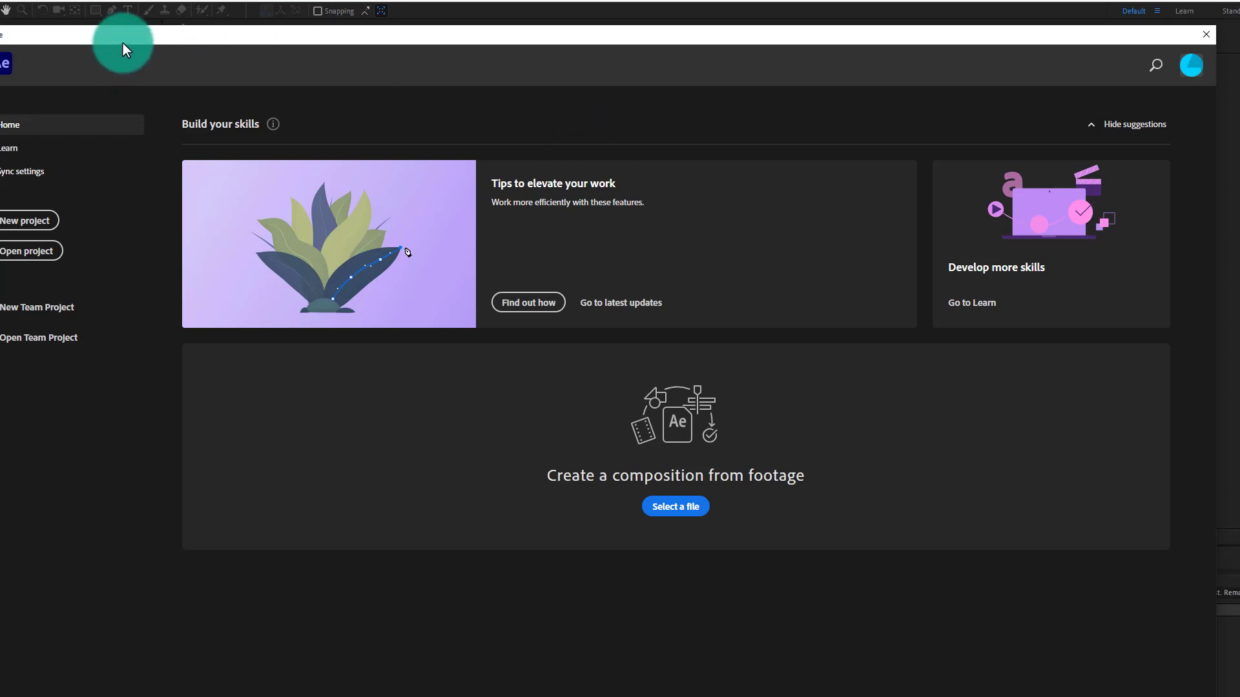
pyautogui.moveTo(130, 37); pyautogui.dragTo(223, 26)
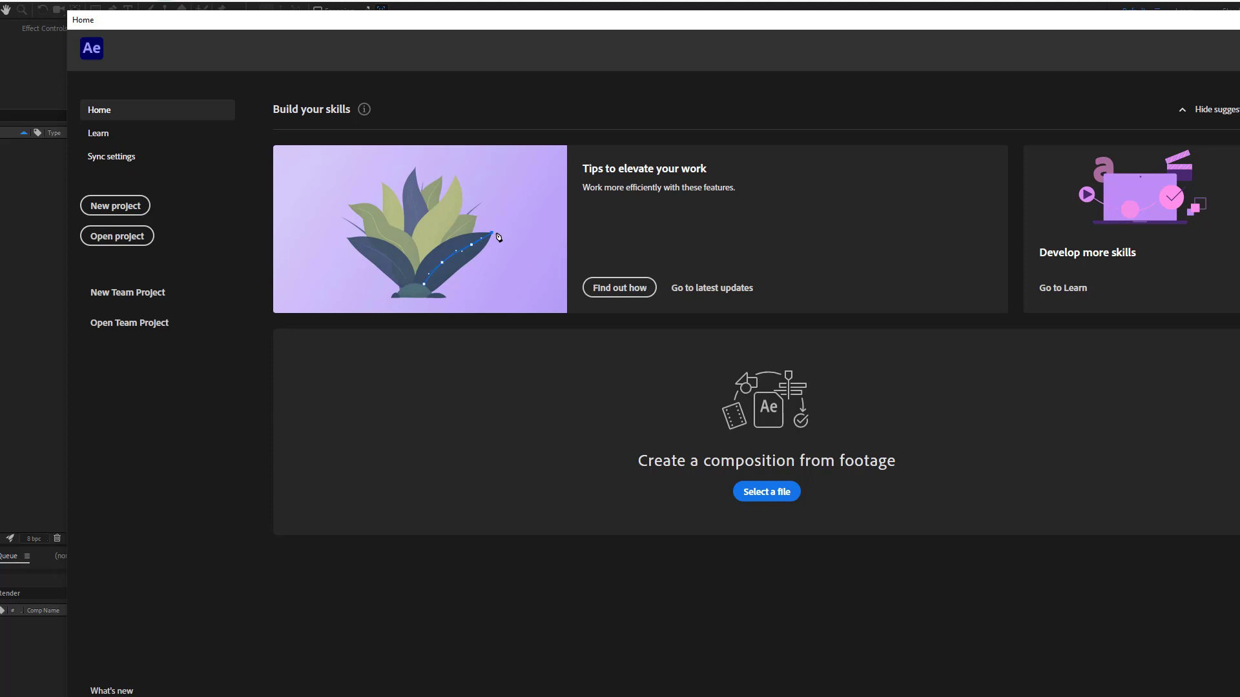
pyautogui.click(154, 295)
pyautogui.click(875, 477)
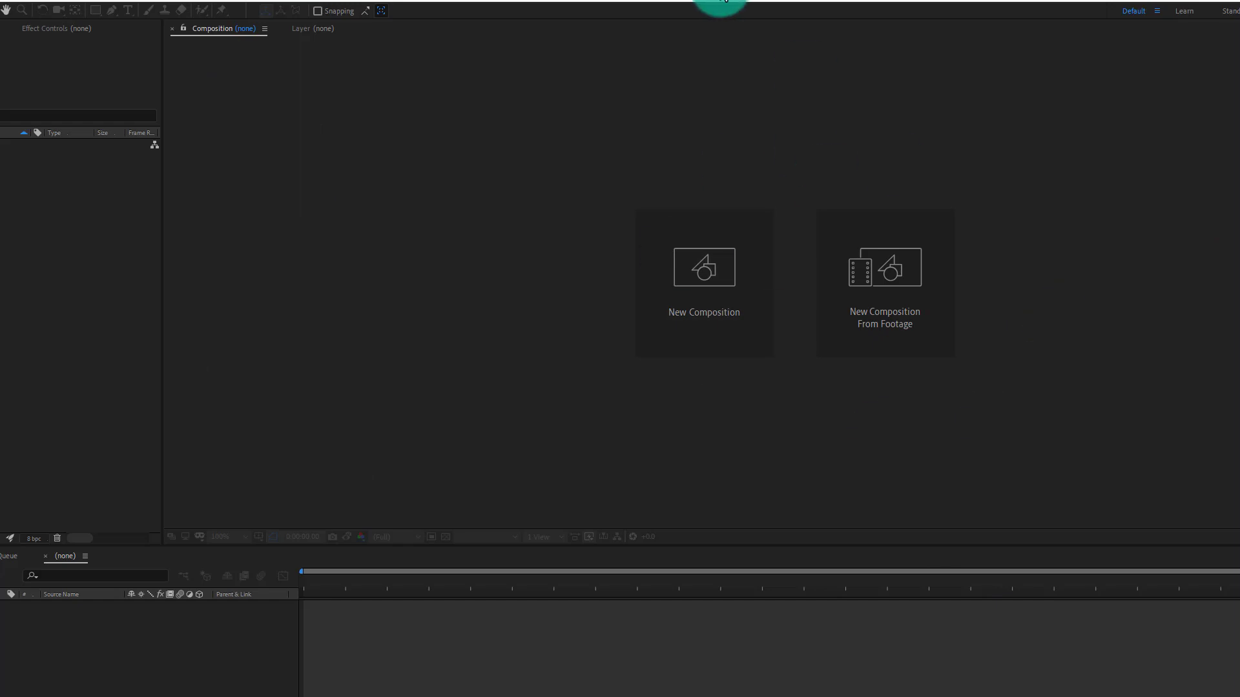
pyautogui.moveTo(724, 1); pyautogui.dragTo(573, 1)
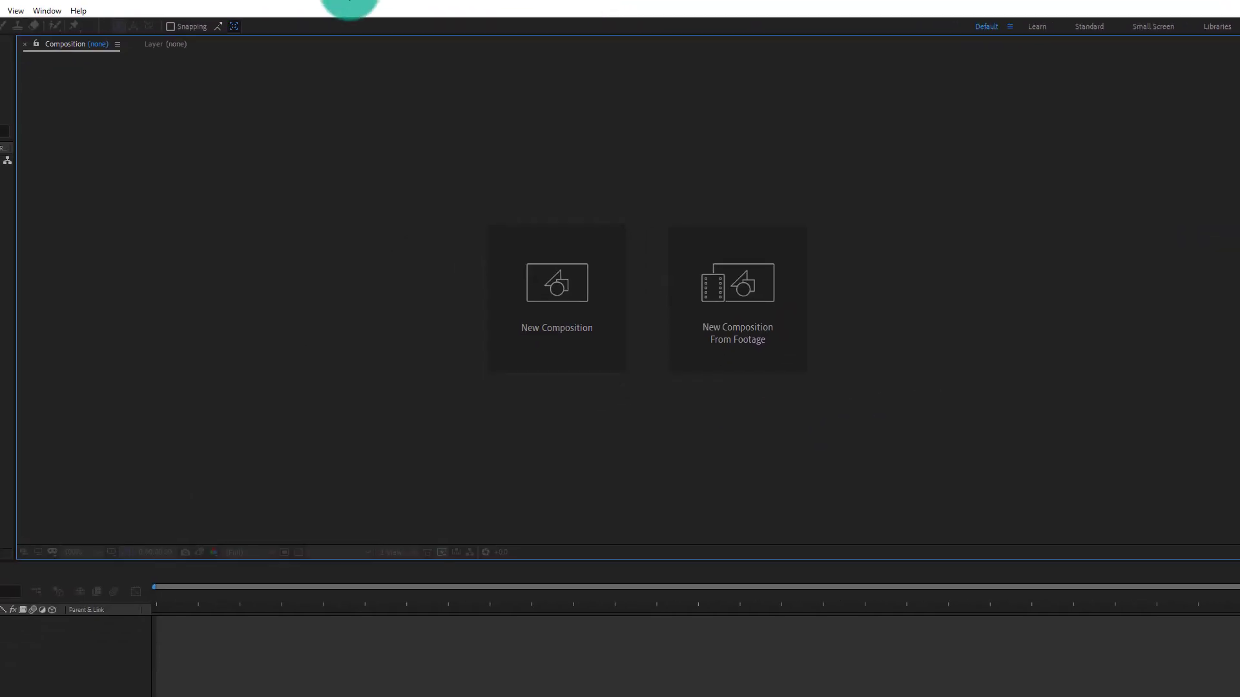
pyautogui.moveTo(349, 1); pyautogui.dragTo(318, 1)
pyautogui.moveTo(61, 105); pyautogui.dragTo(7, 124)
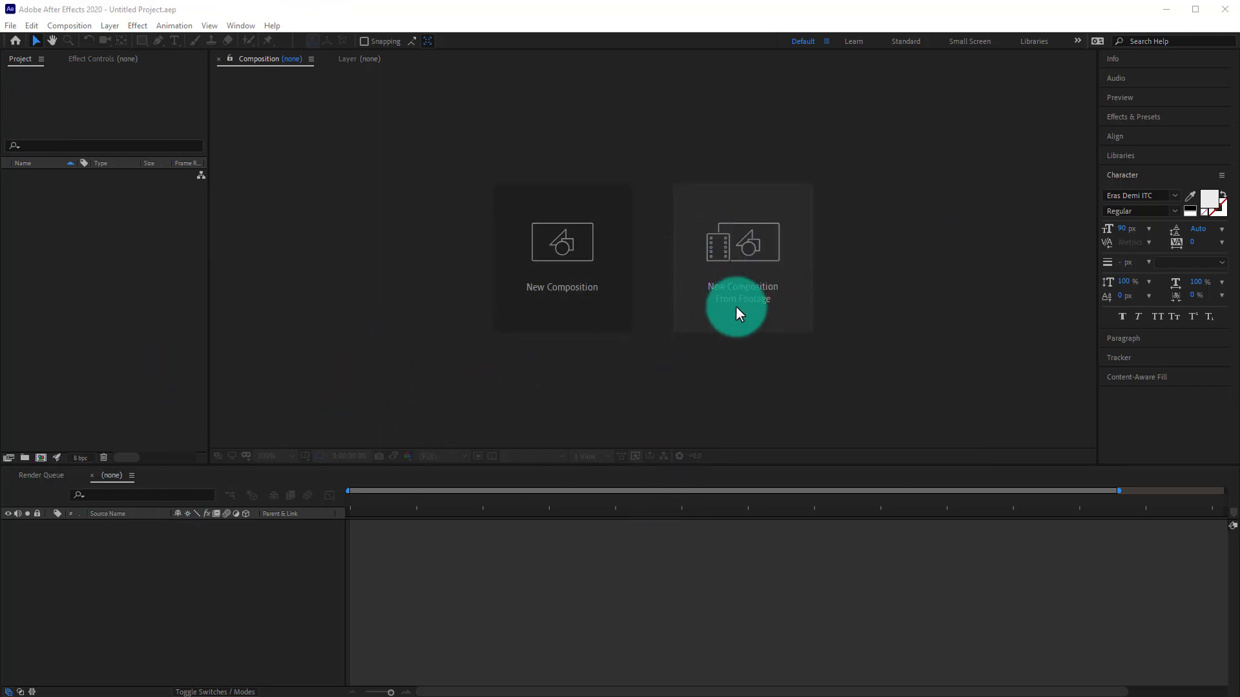
# Start a new composition from footage and browse to the images folder of the default Maya project in Documents.
pyautogui.click(764, 257)
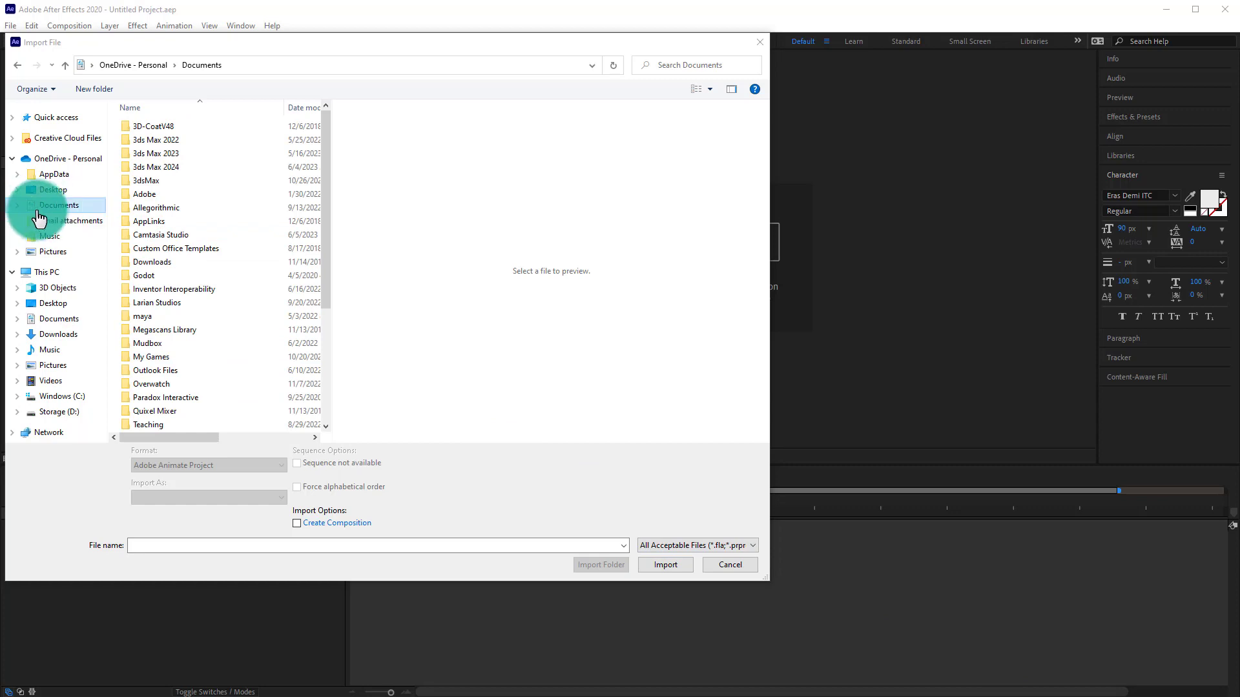
pyautogui.click(29, 205)
pyautogui.doubleClick(158, 317)
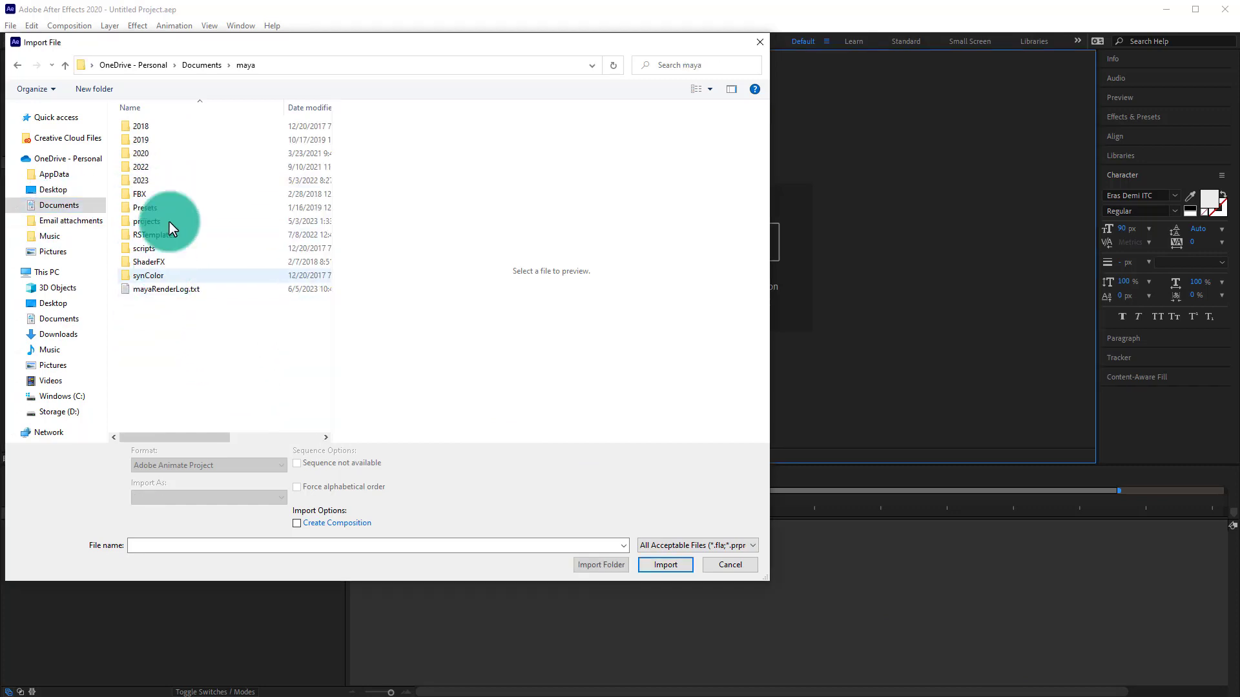
pyautogui.doubleClick(157, 221)
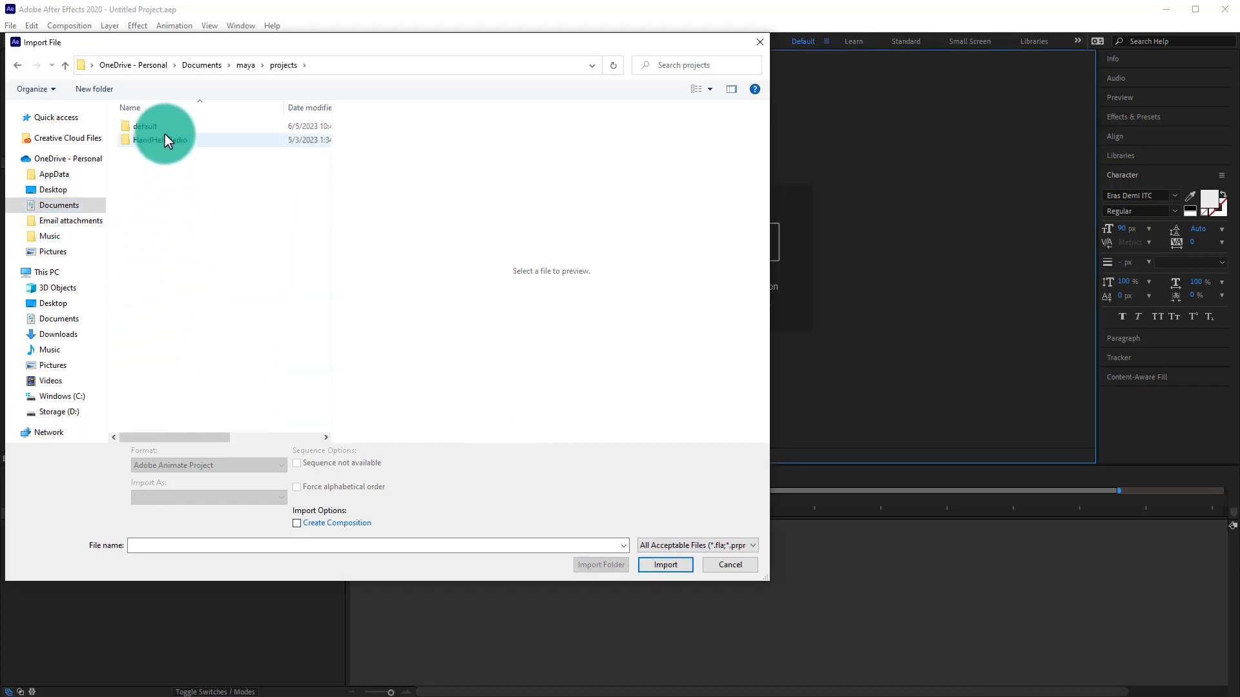
pyautogui.doubleClick(157, 126)
pyautogui.doubleClick(155, 195)
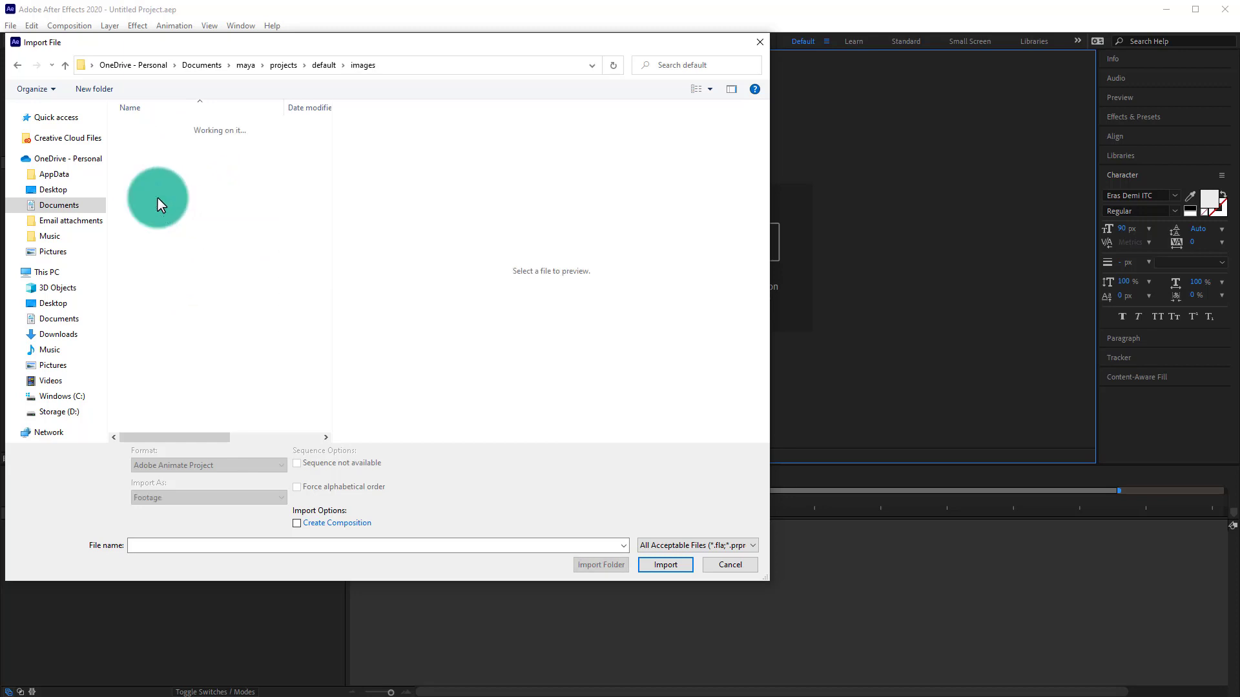
# Select turn.0001.png through turn.0240.png and import them as footage with PNG Sequence enabled.
pyautogui.click(257, 159)
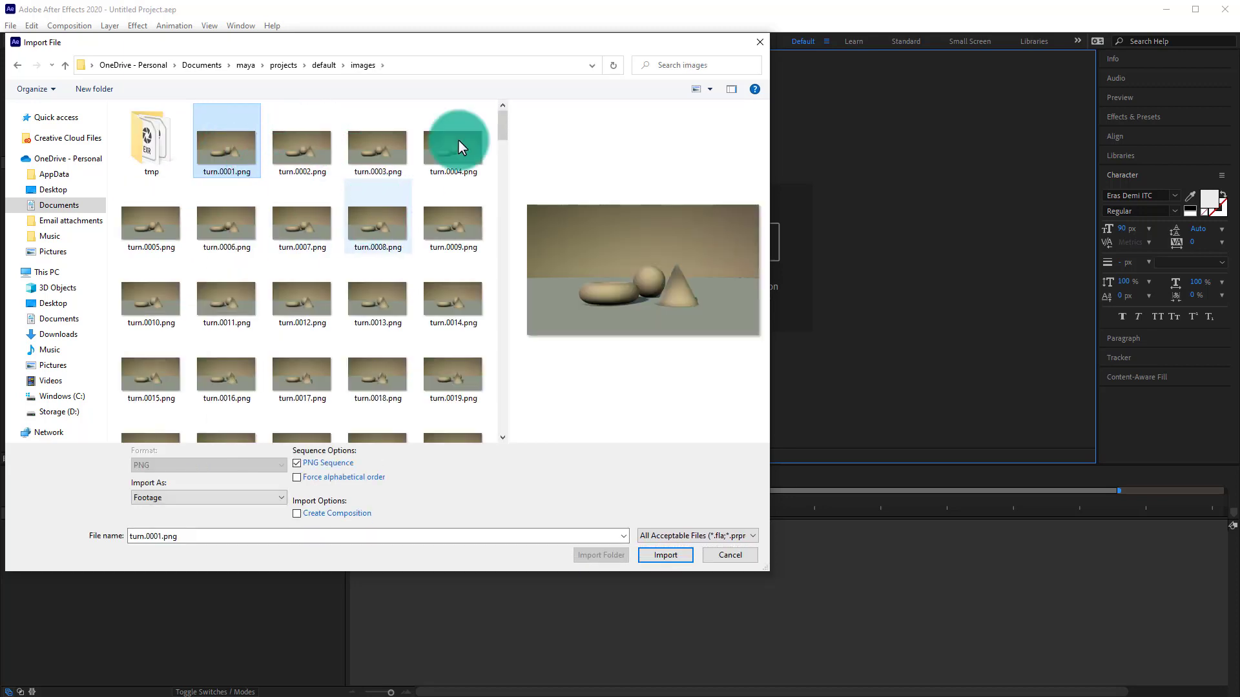
pyautogui.scroll(-8, 498, 266)
pyautogui.scroll(-20, 498, 266)
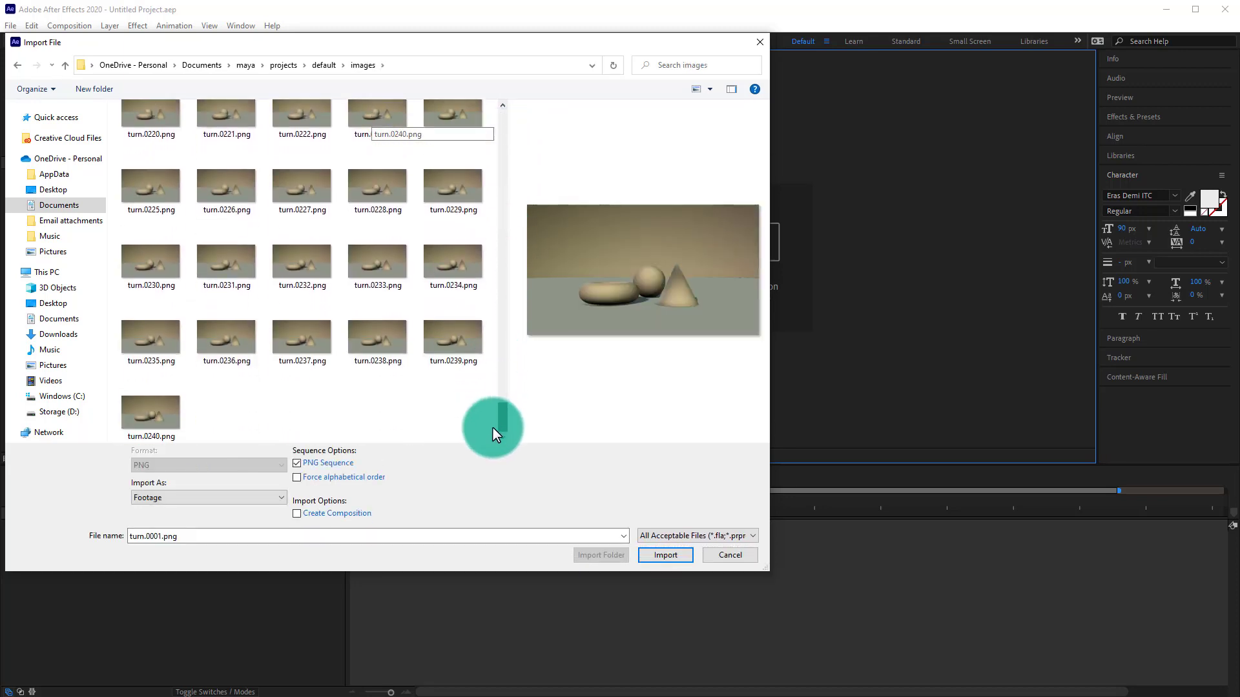
pyautogui.keyDown('shift'); pyautogui.click(181, 398); pyautogui.keyUp('shift')
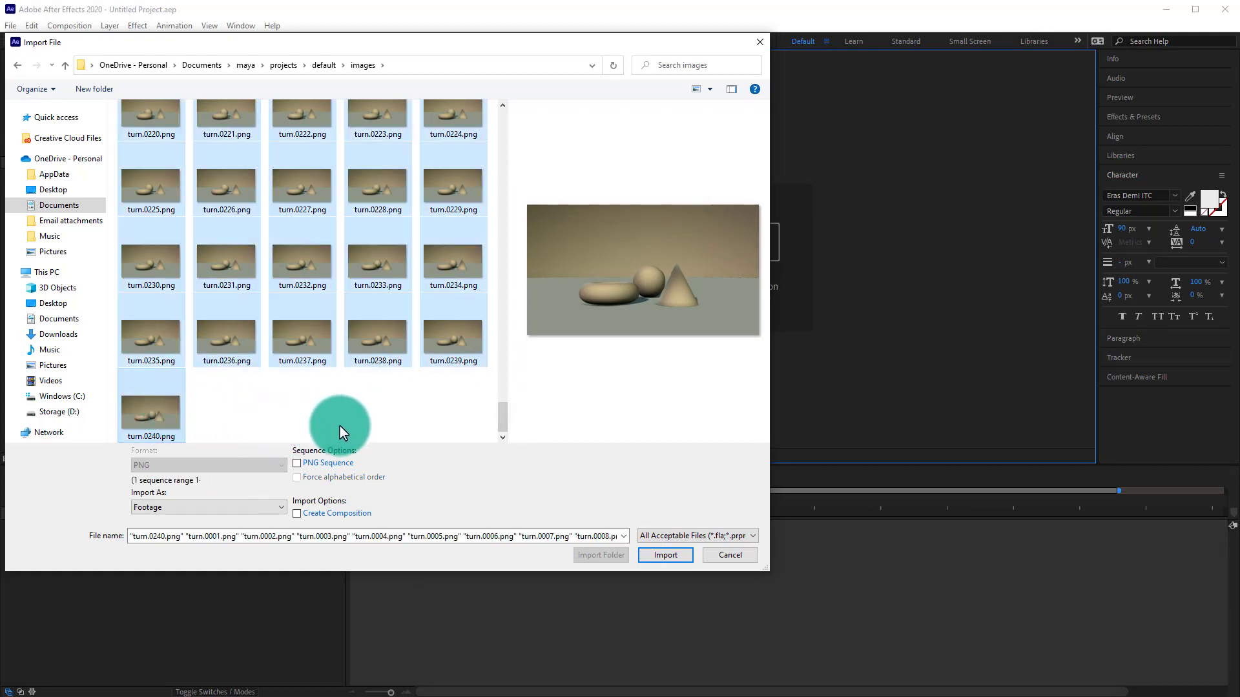
pyautogui.click(297, 463)
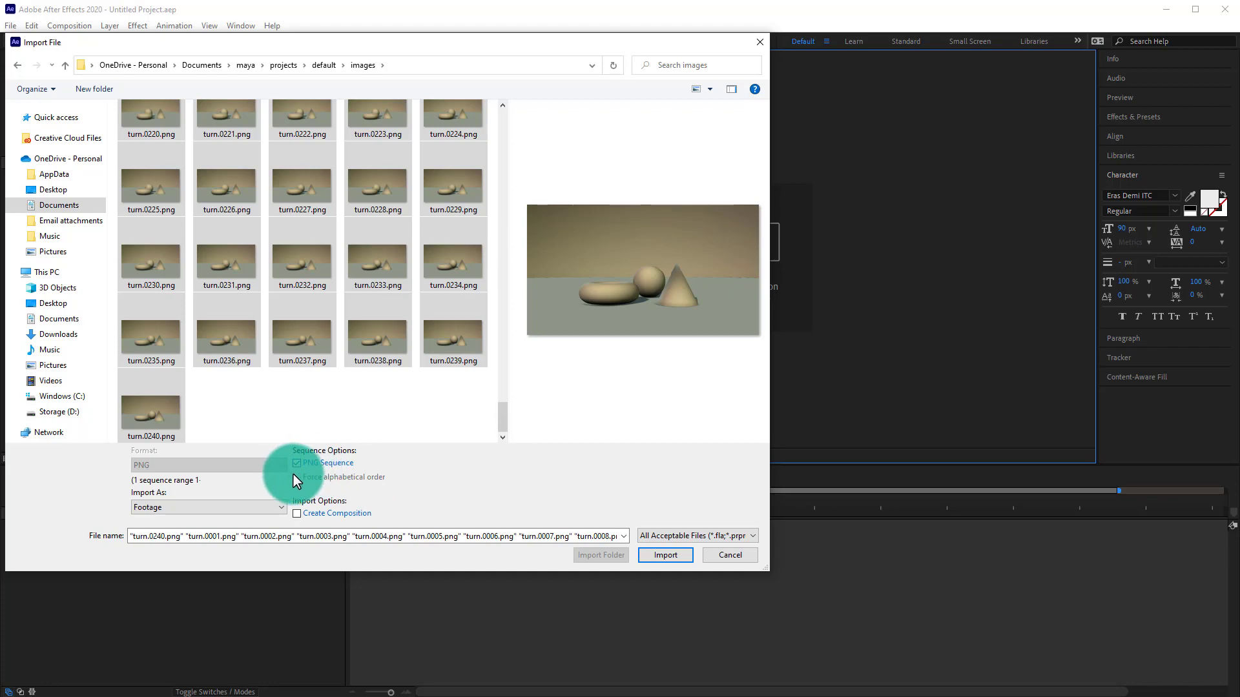
pyautogui.click(666, 556)
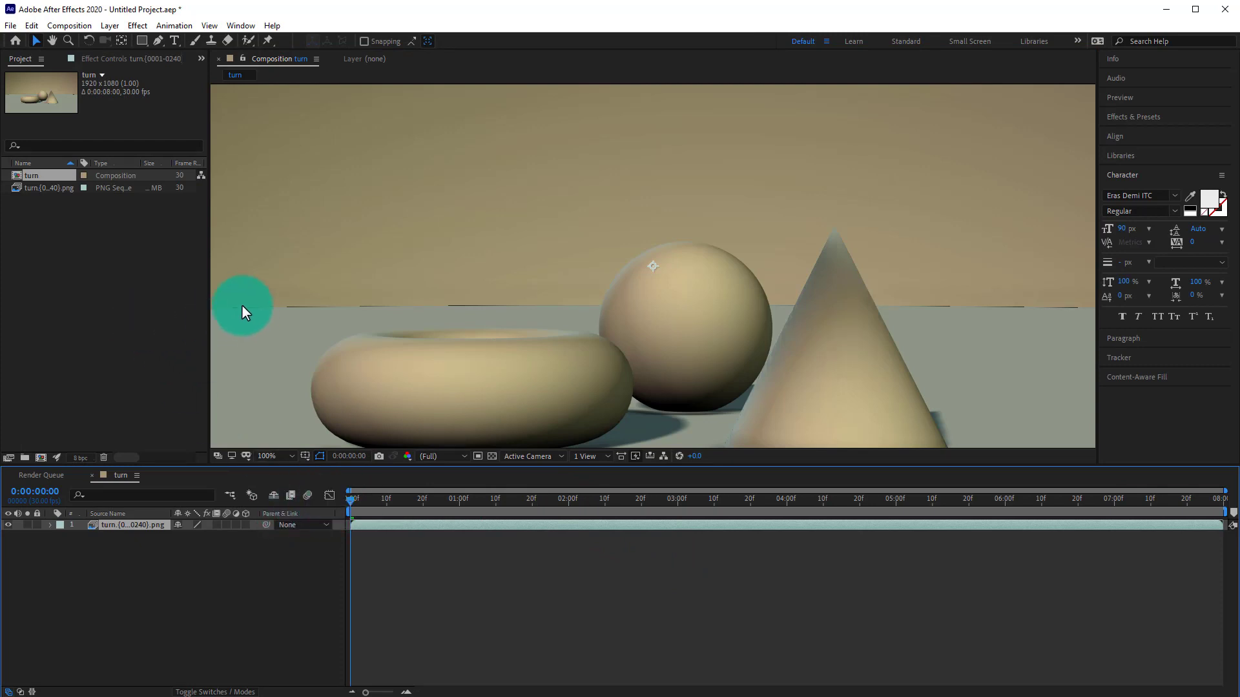
# Check the imported sequence and its composition in the project, and preview the turntable animation.
pyautogui.click(28, 186)
pyautogui.click(19, 177)
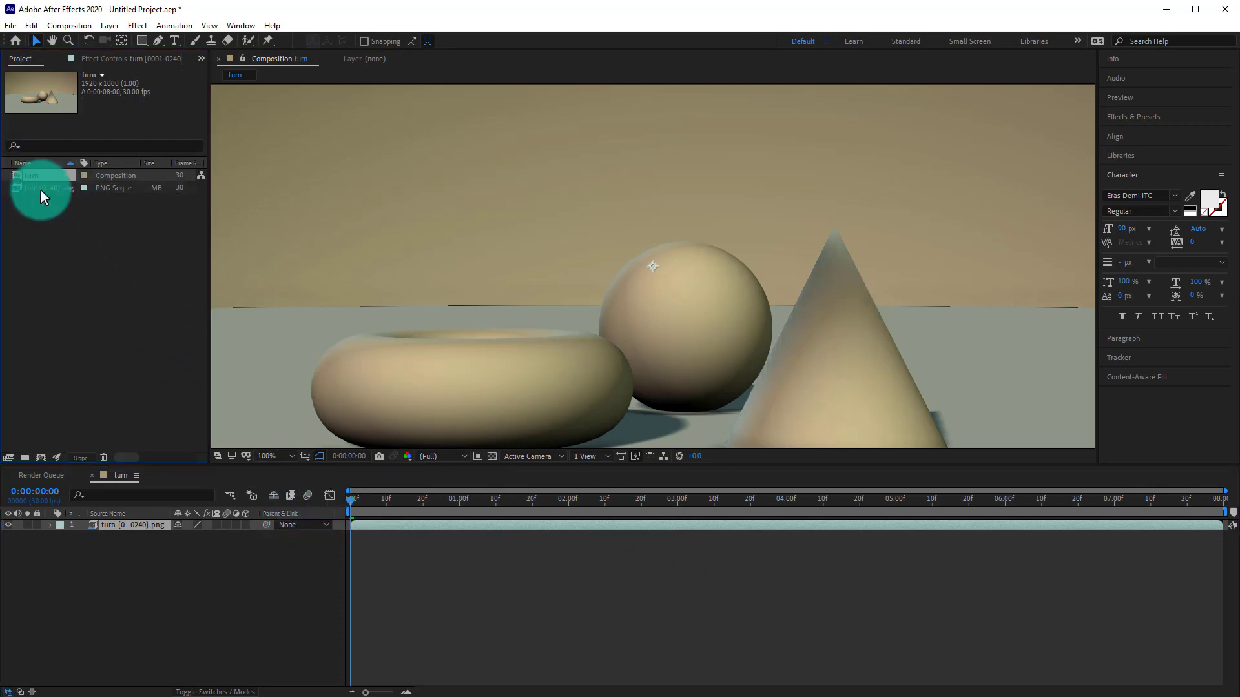
pyautogui.moveTo(352, 497)
pyautogui.mouseDown()
pyautogui.moveTo(372, 499)
pyautogui.moveTo(350, 499)
pyautogui.mouseUp()
pyautogui.press('space')
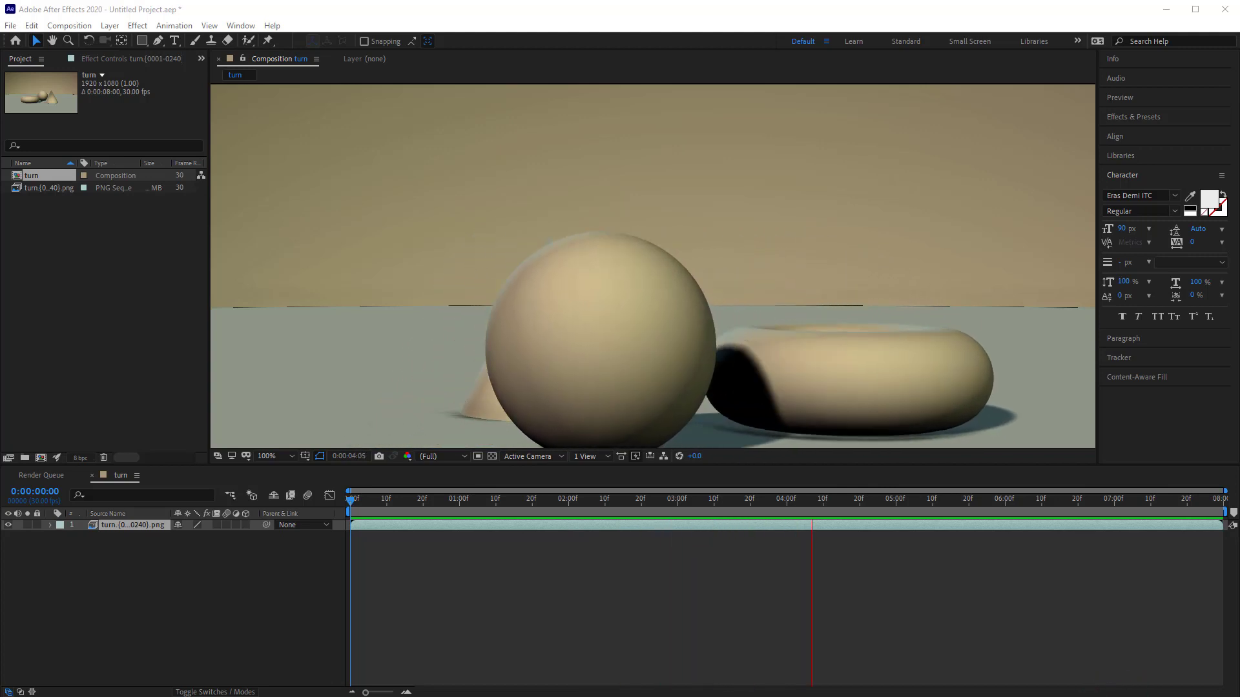
pyautogui.click(830, 451)
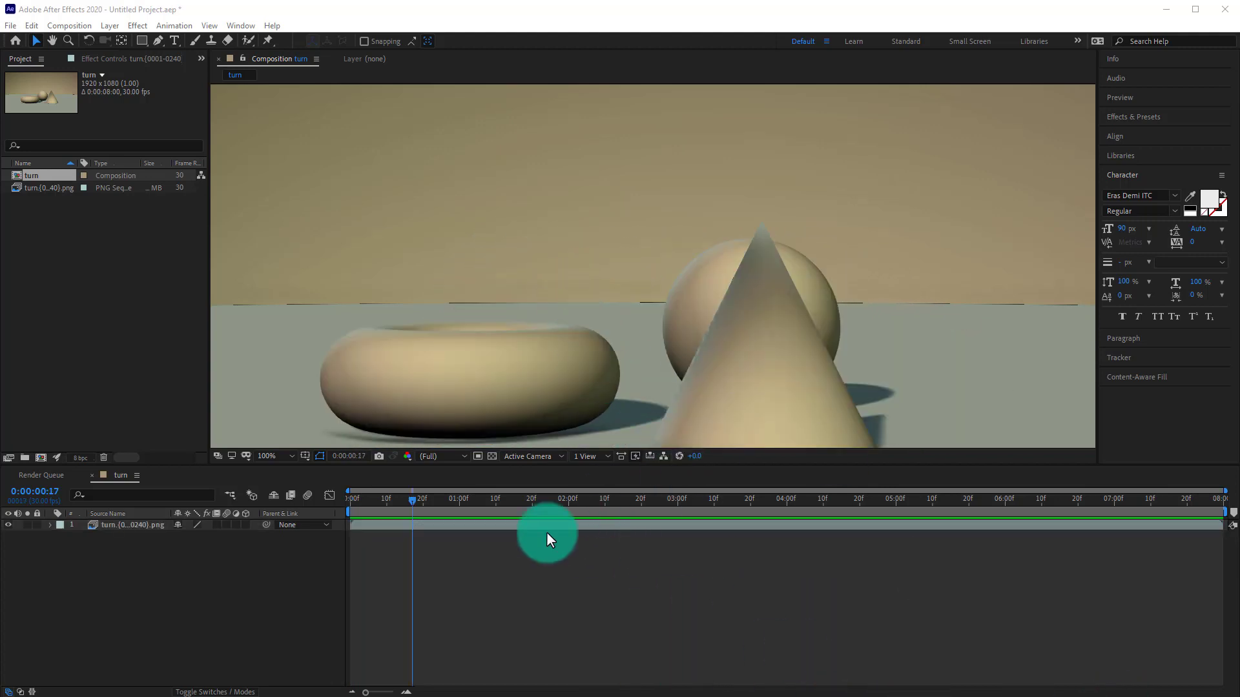
pyautogui.click(478, 477)
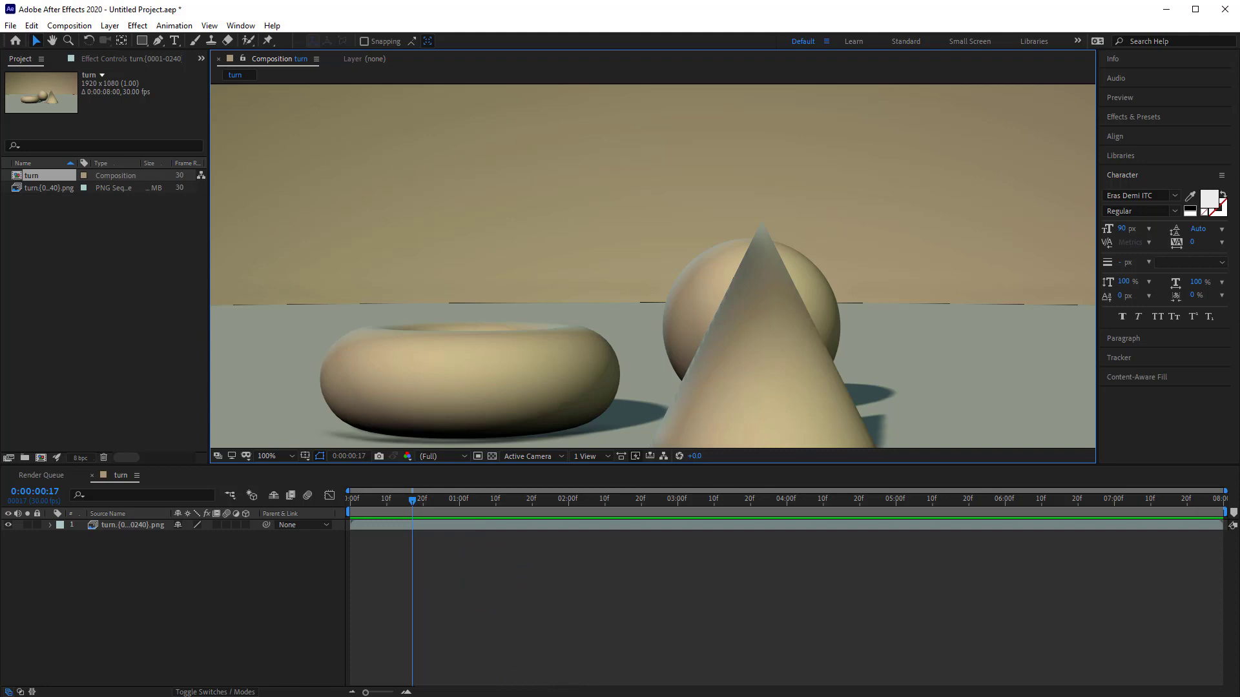
pyautogui.press('space')
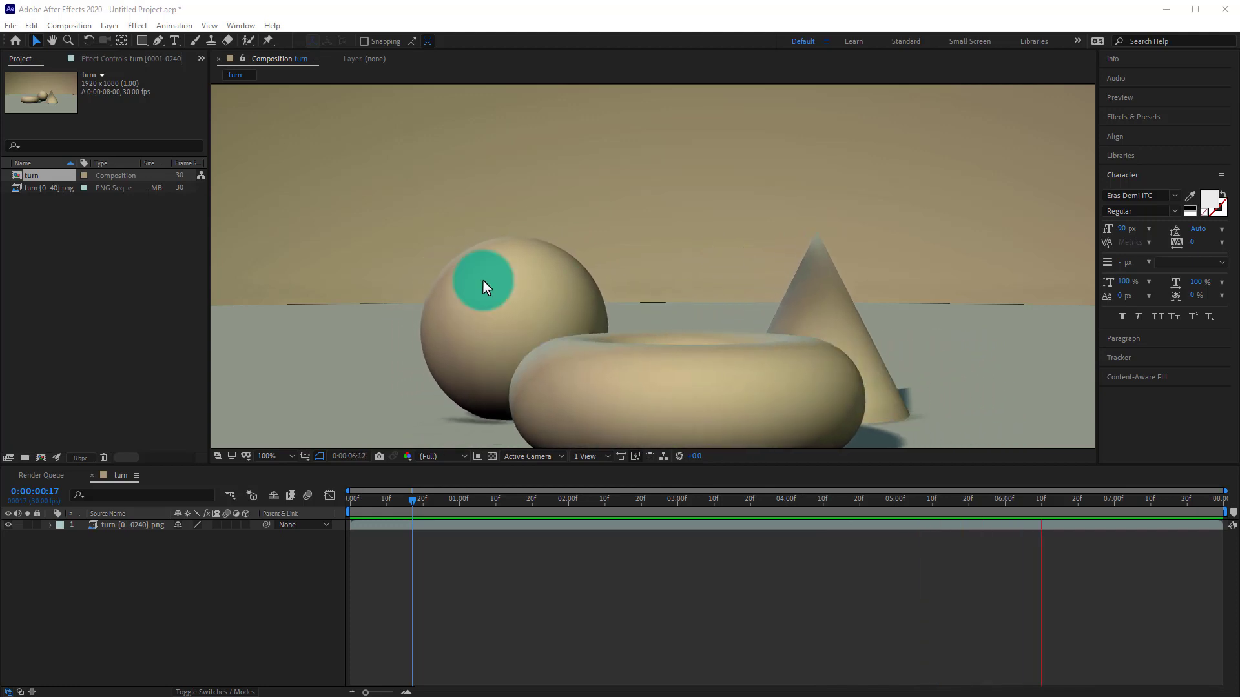
# Show the whole frame at 50% magnification and replay the turntable from the first frame.
pyautogui.scroll(-4, 669, 291)
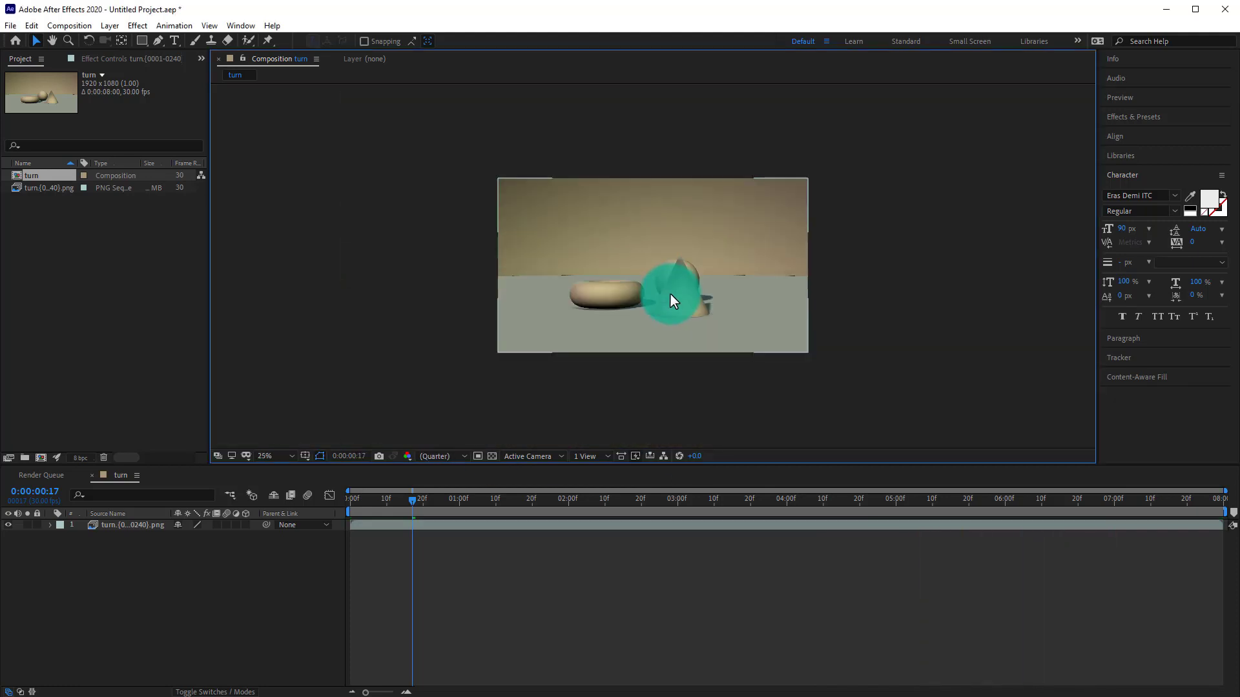
pyautogui.scroll(4, 670, 299)
pyautogui.scroll(-2, 670, 298)
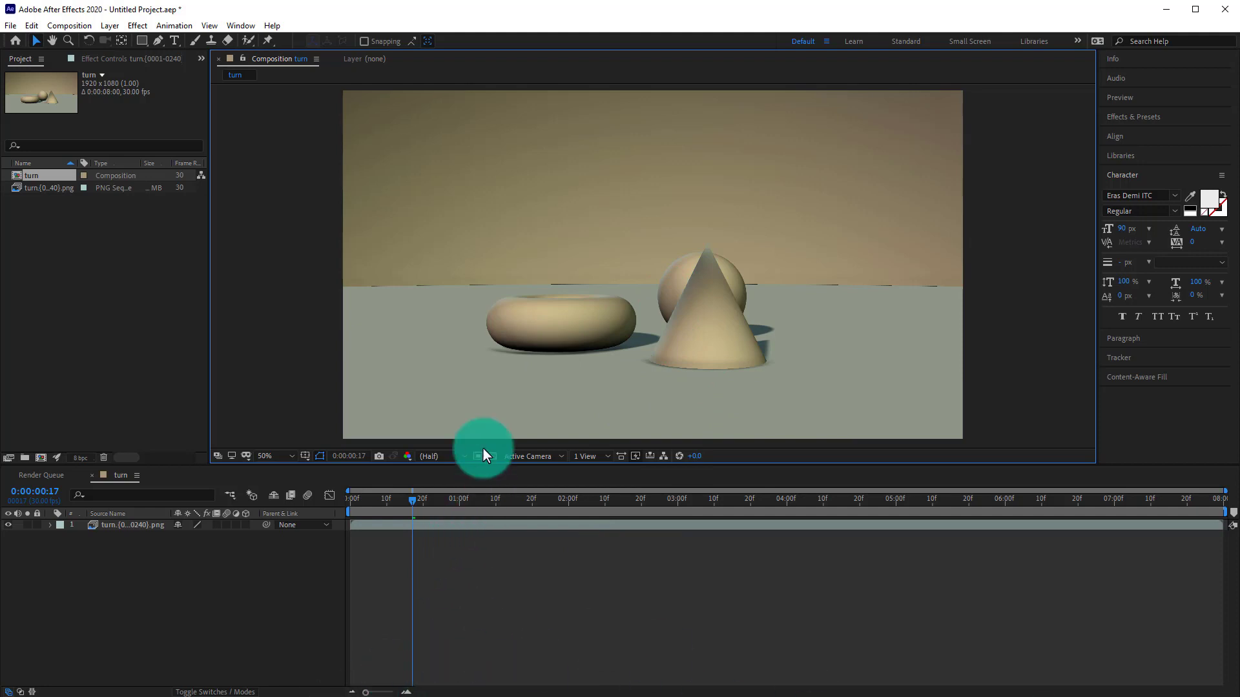
pyautogui.press('space')
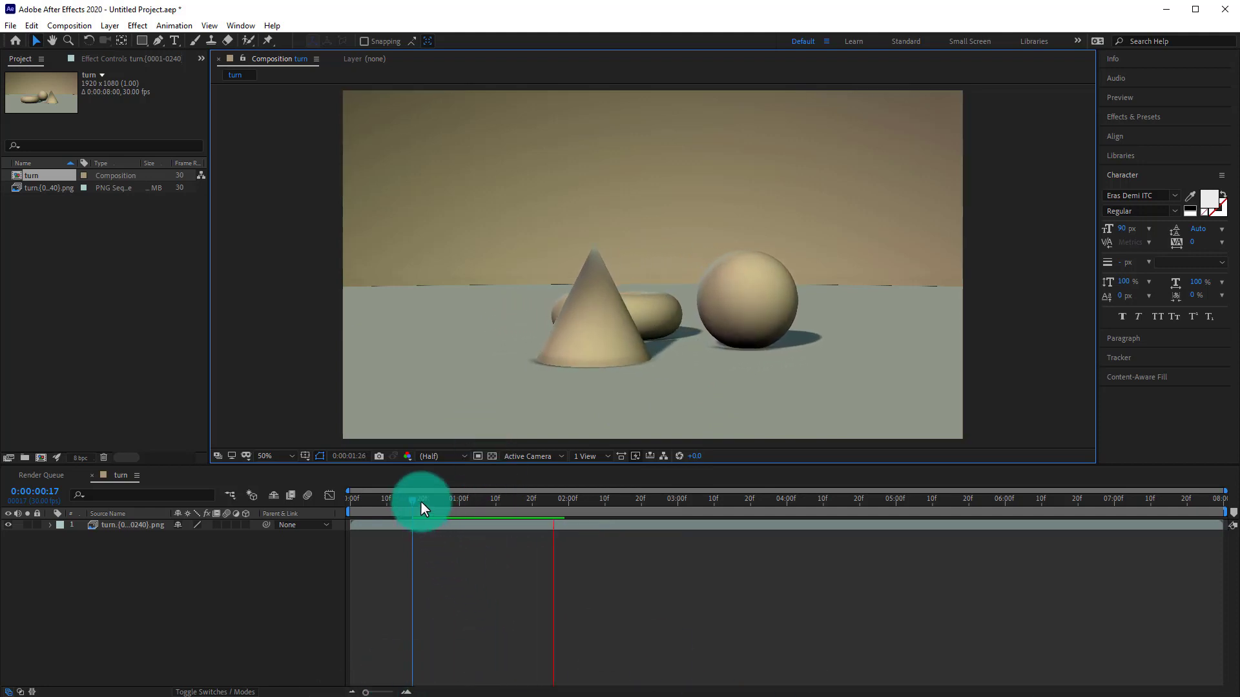
pyautogui.moveTo(420, 501); pyautogui.dragTo(310, 498)
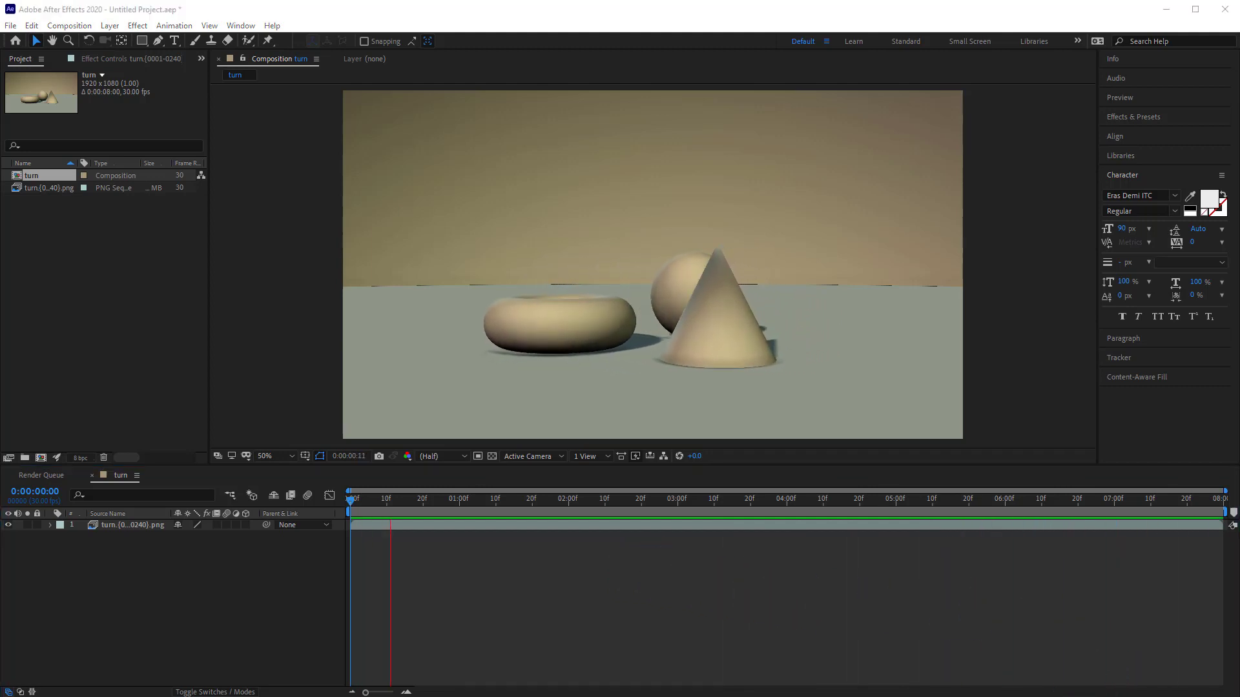
pyautogui.press('space')
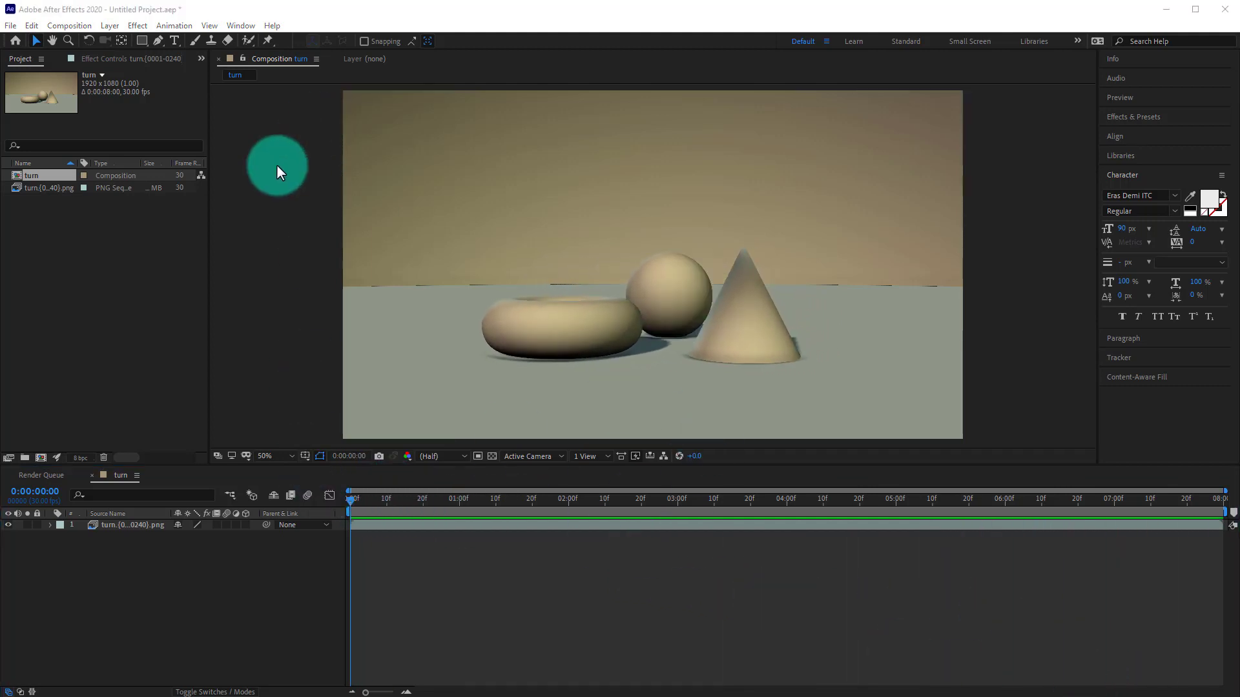
# Add the turn composition to the render queue and dismiss the output naming presets.
pyautogui.click(71, 25)
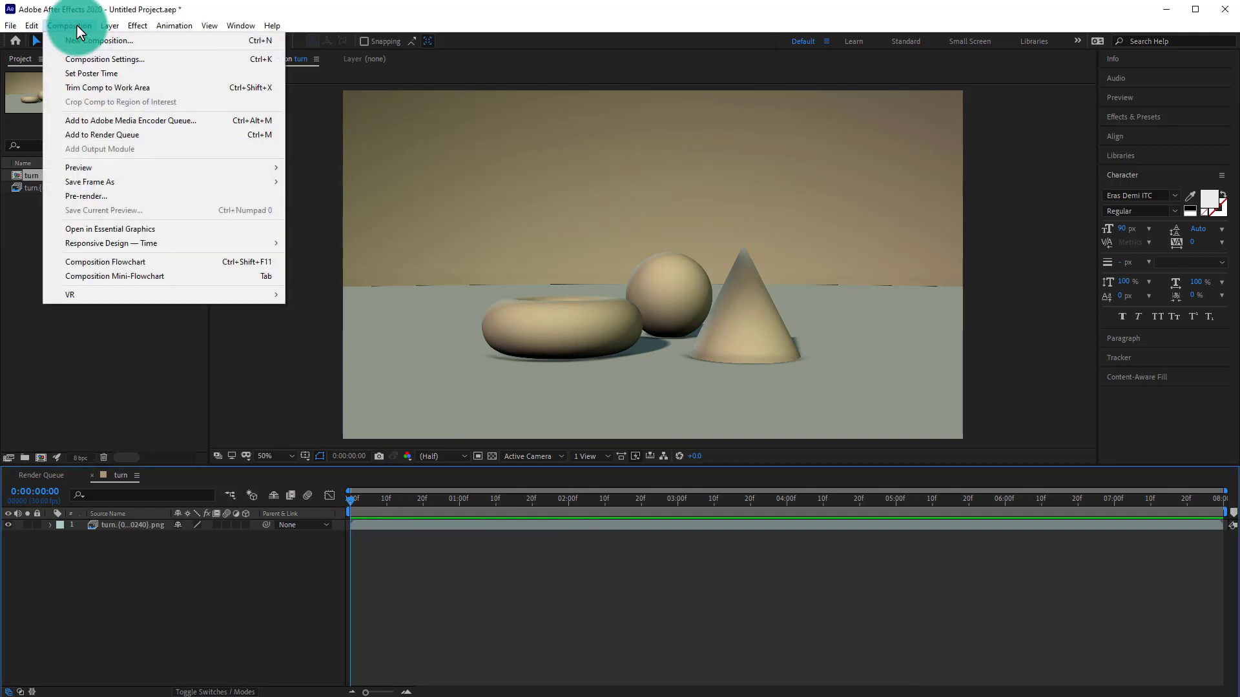
pyautogui.click(122, 137)
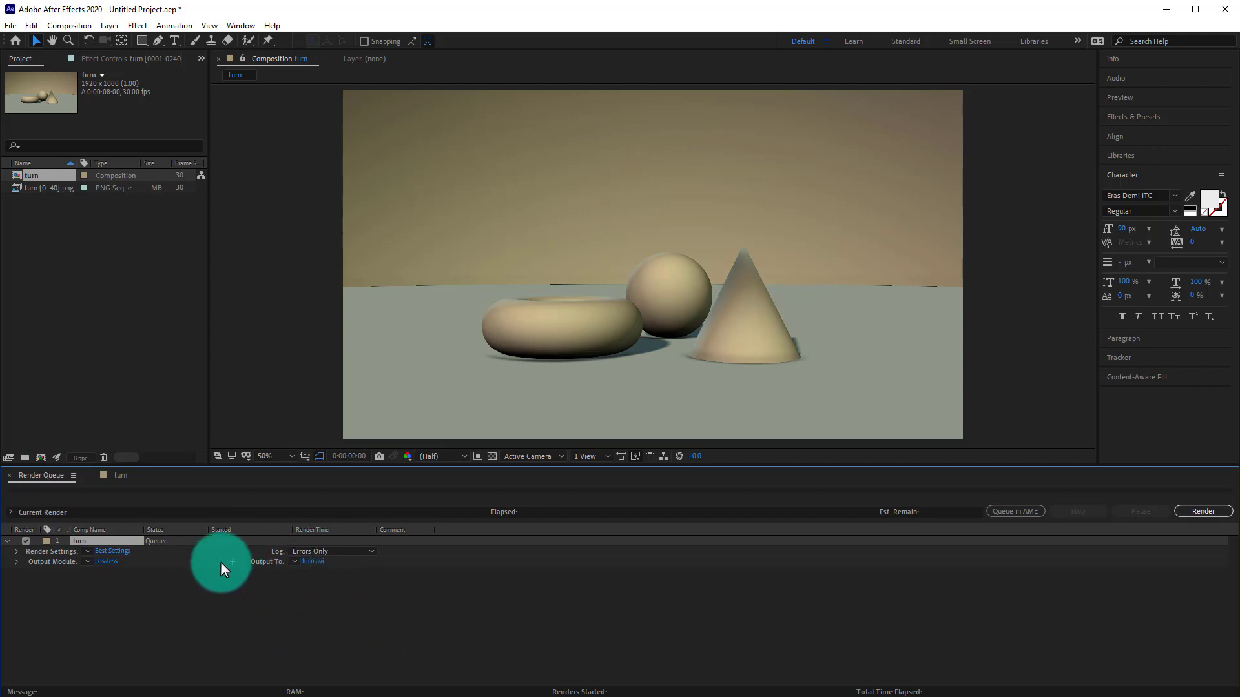
pyautogui.click(292, 561)
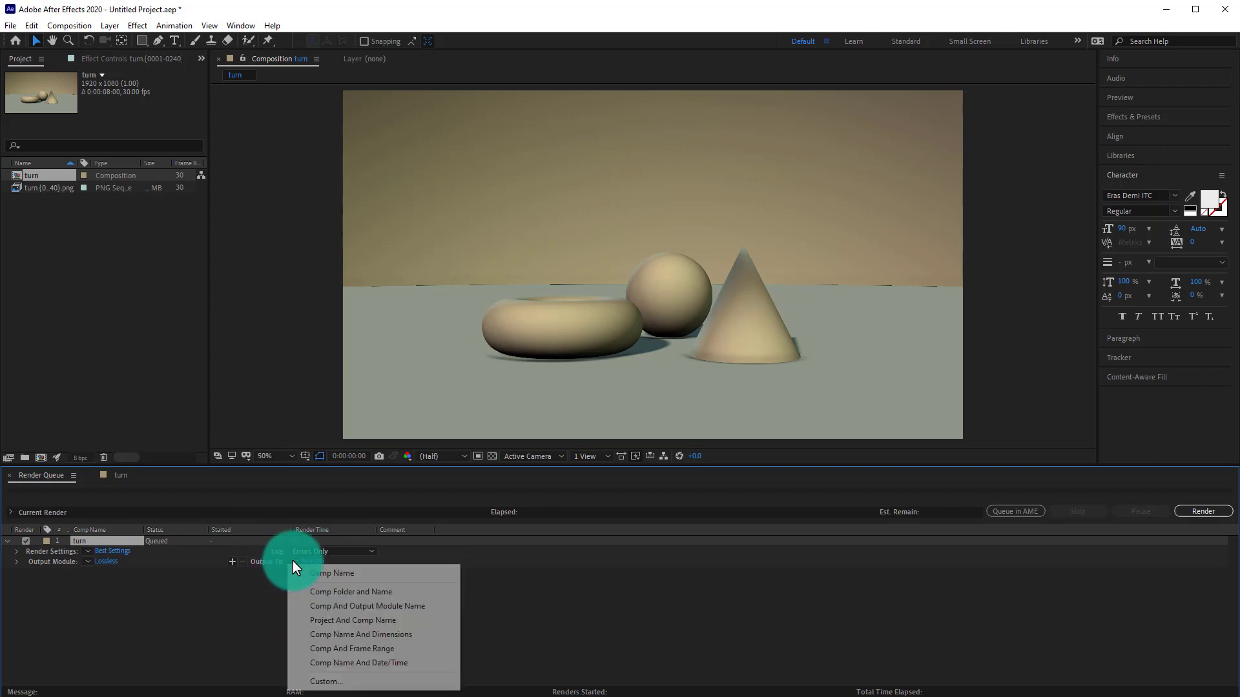
pyautogui.click(240, 593)
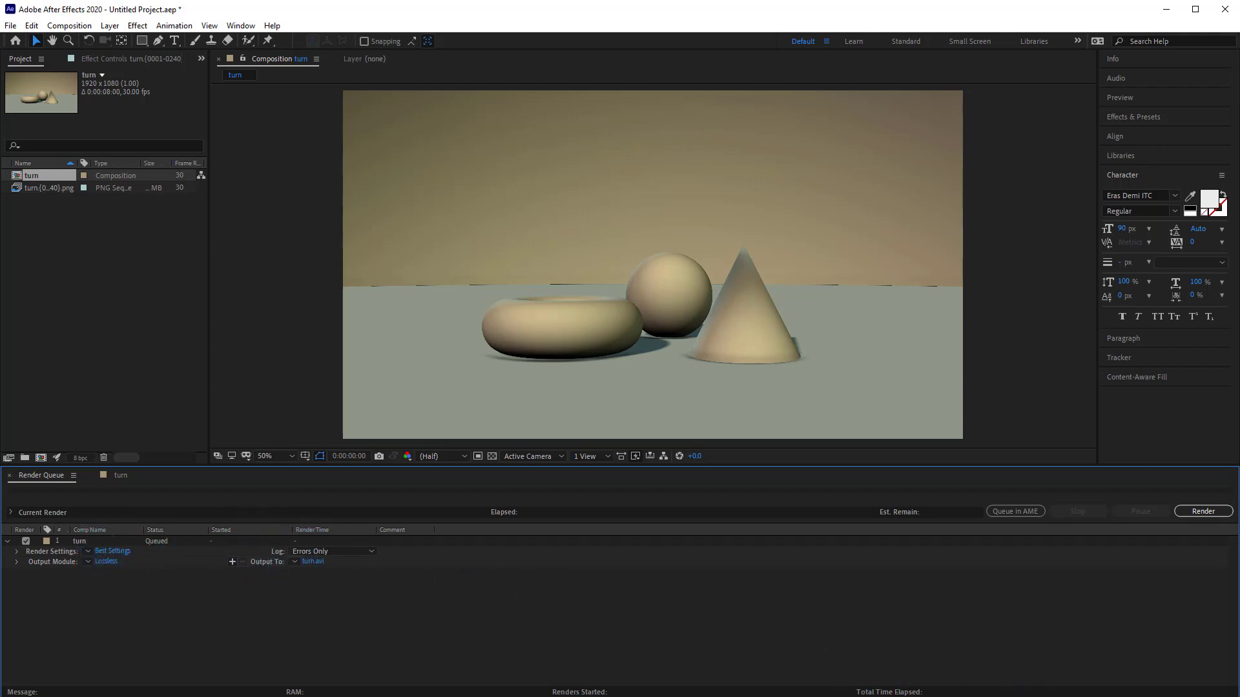
# Set the render output file to lightingPractice.avi on the Desktop.
pyautogui.click(313, 562)
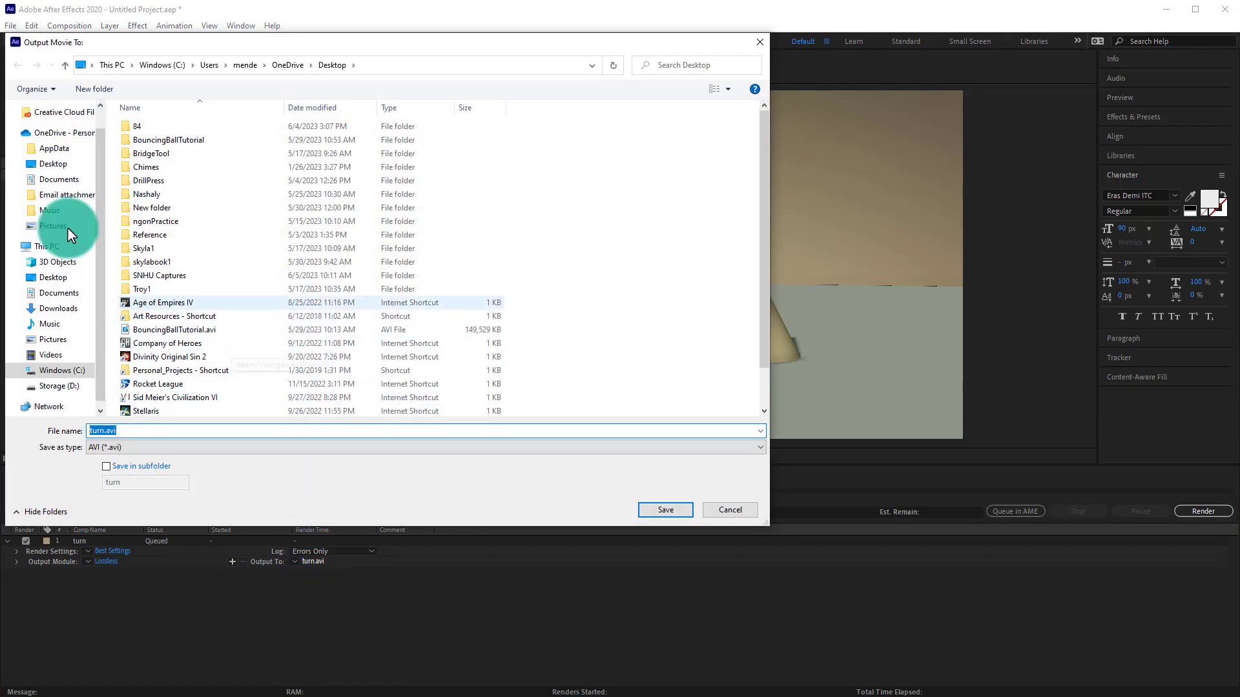
pyautogui.click(98, 430)
pyautogui.moveTo(97, 430); pyautogui.dragTo(76, 431)
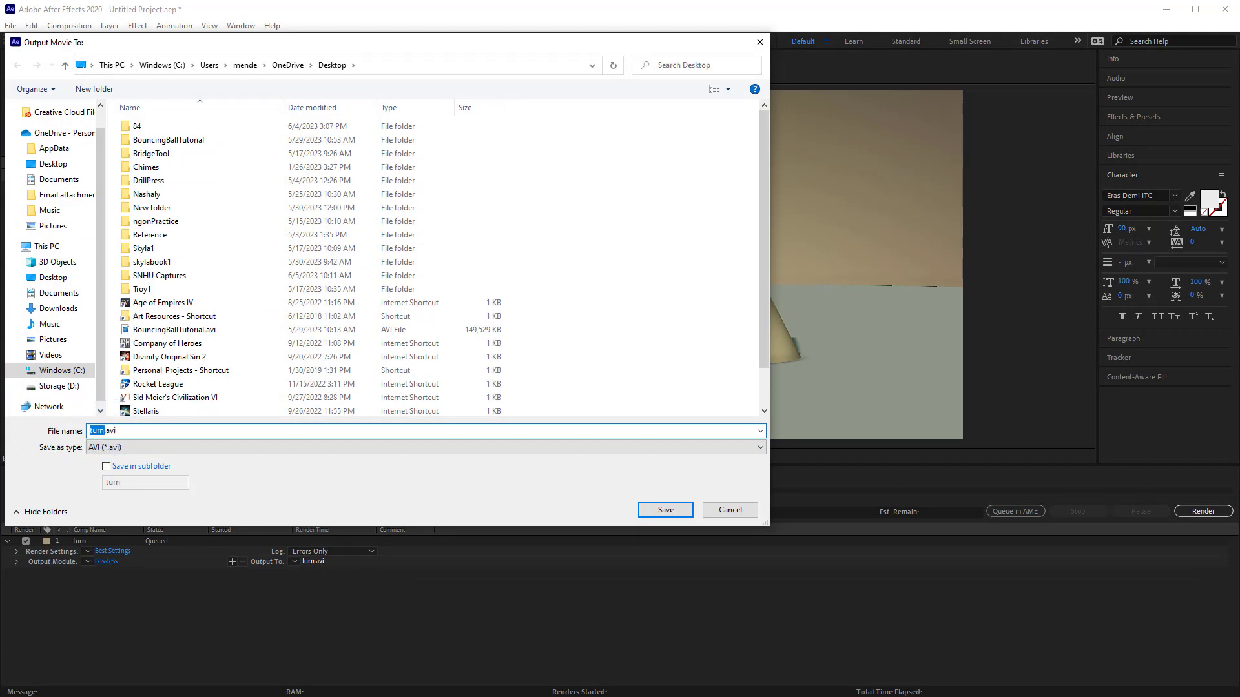
pyautogui.write('6')
pyautogui.press('BackSpace')
pyautogui.press('BackSpace')
pyautogui.write('lightingPractic ce')
pyautogui.click(689, 507)
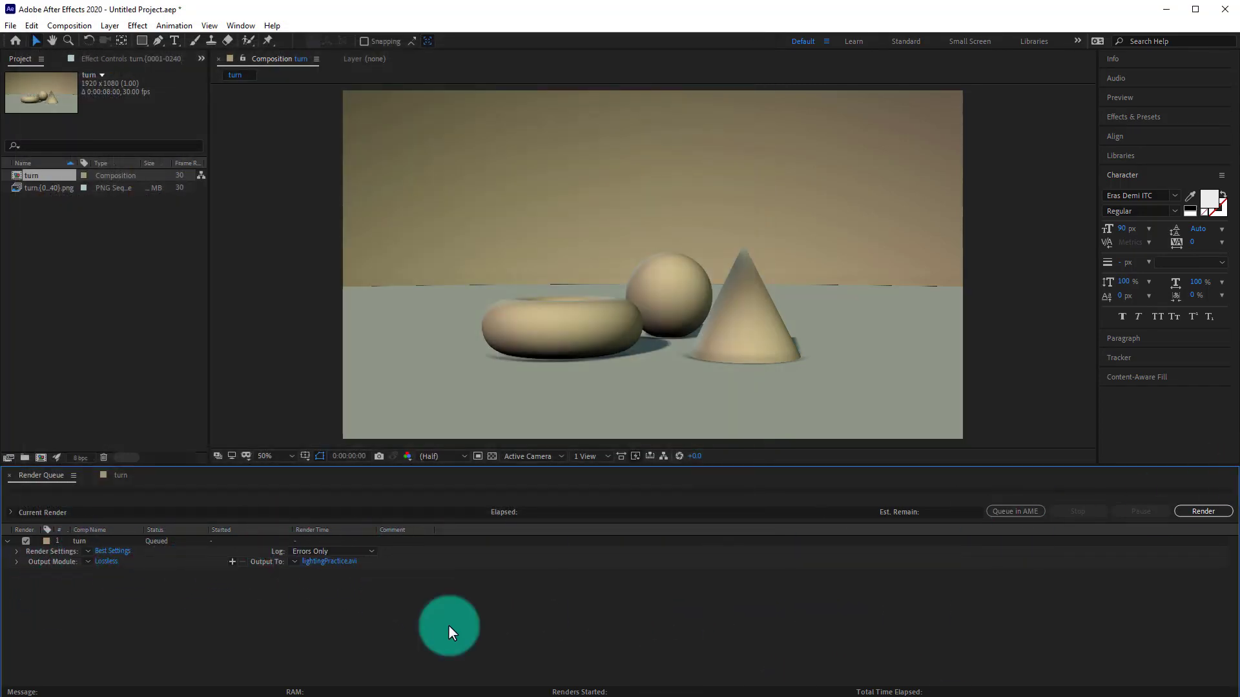
# Accept the Best quality render settings and the AVI output module format, and render the queued composition.
pyautogui.click(107, 550)
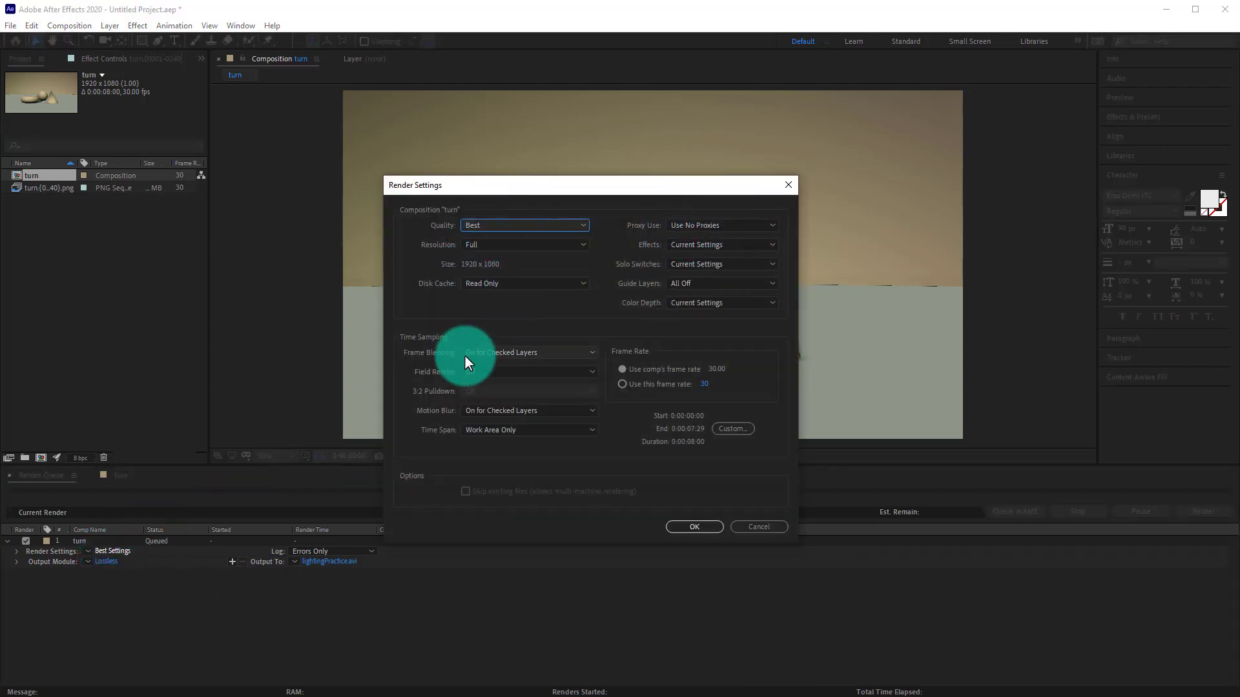
pyautogui.click(734, 529)
pyautogui.click(107, 562)
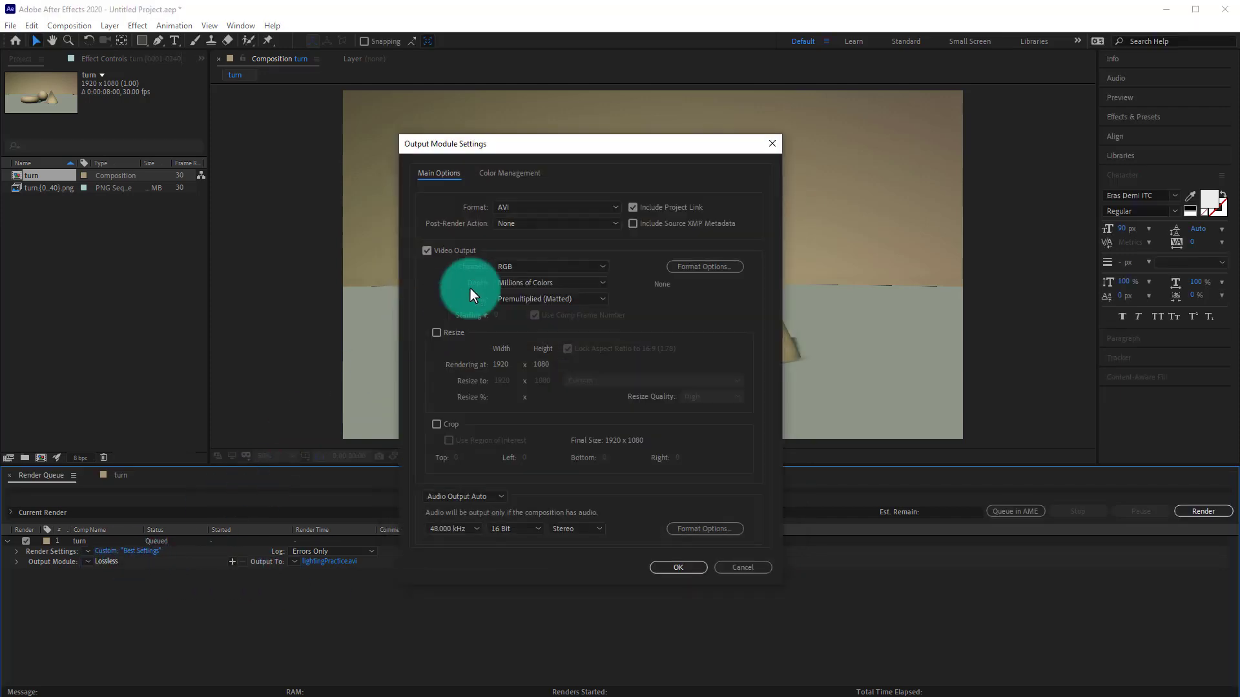
pyautogui.click(519, 206)
pyautogui.click(519, 205)
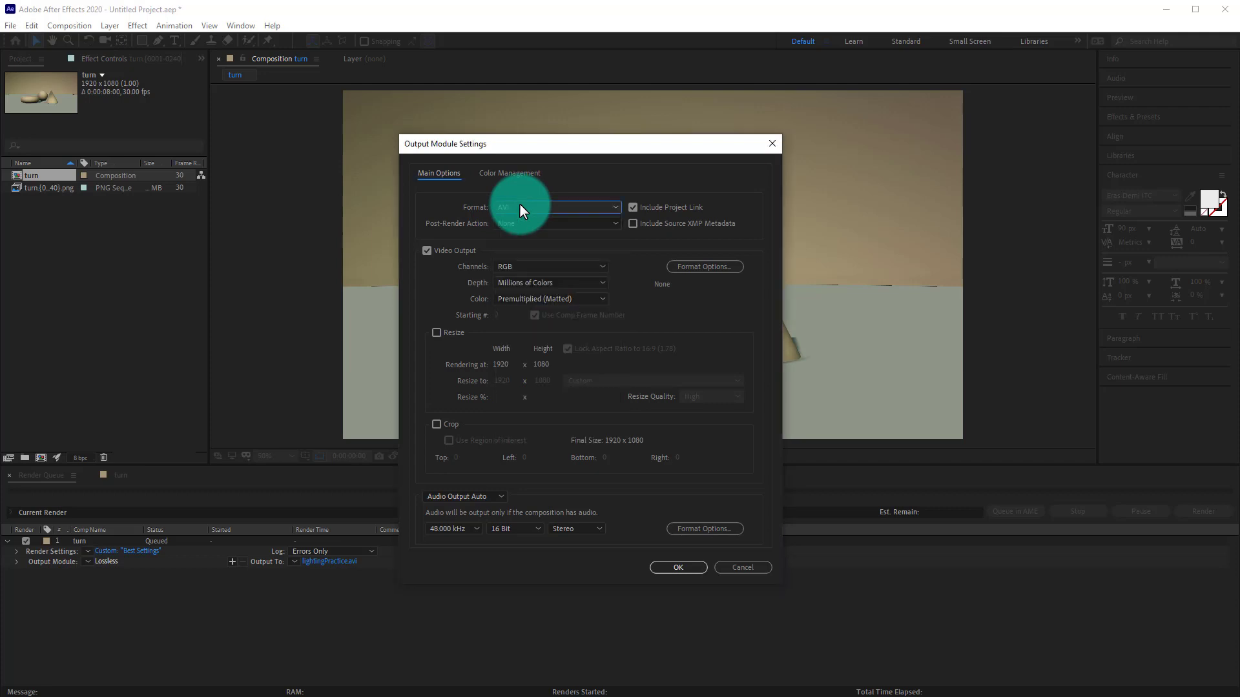
pyautogui.click(684, 563)
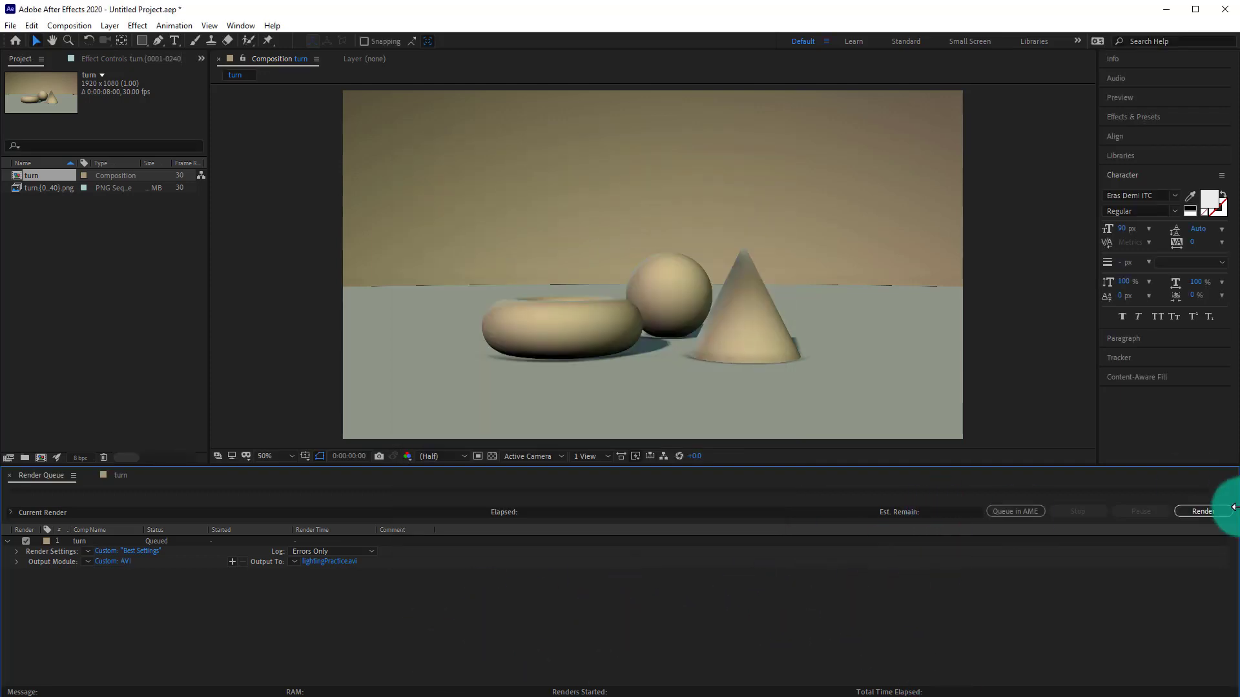
pyautogui.click(1204, 511)
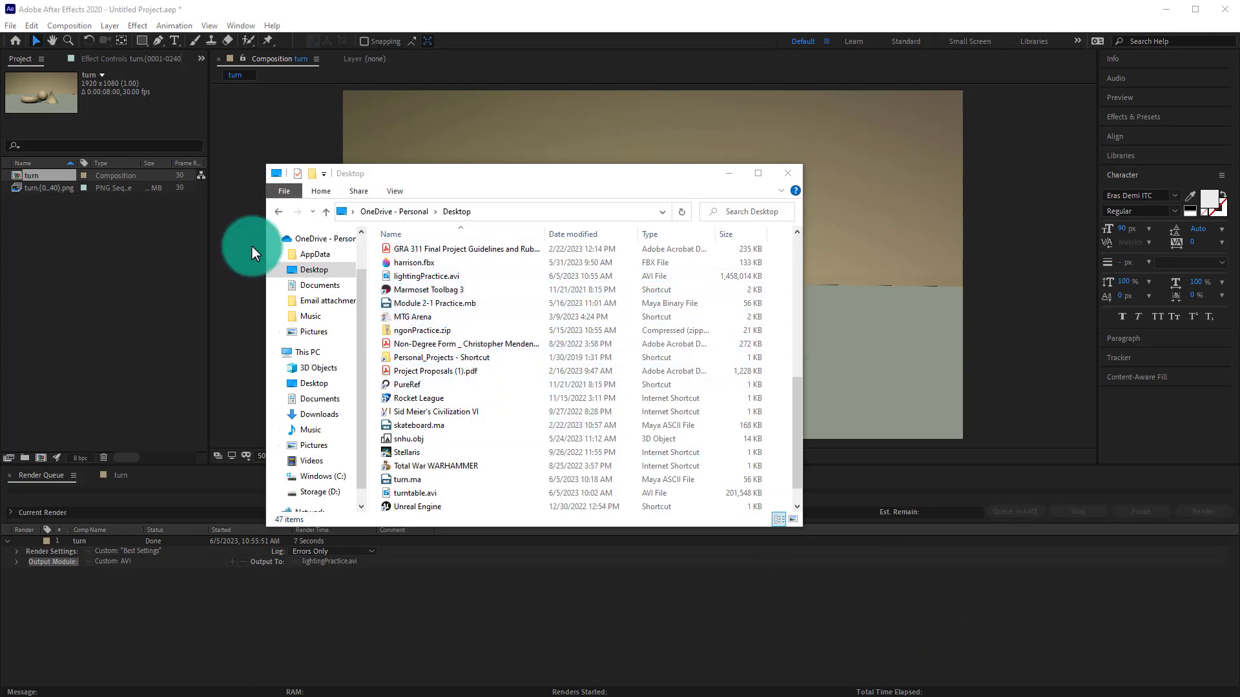
# Open lightingPractice.avi from the Desktop folder and watch the rendered turntable in the video player.
pyautogui.click(420, 275)
pyautogui.doubleClick(430, 276)
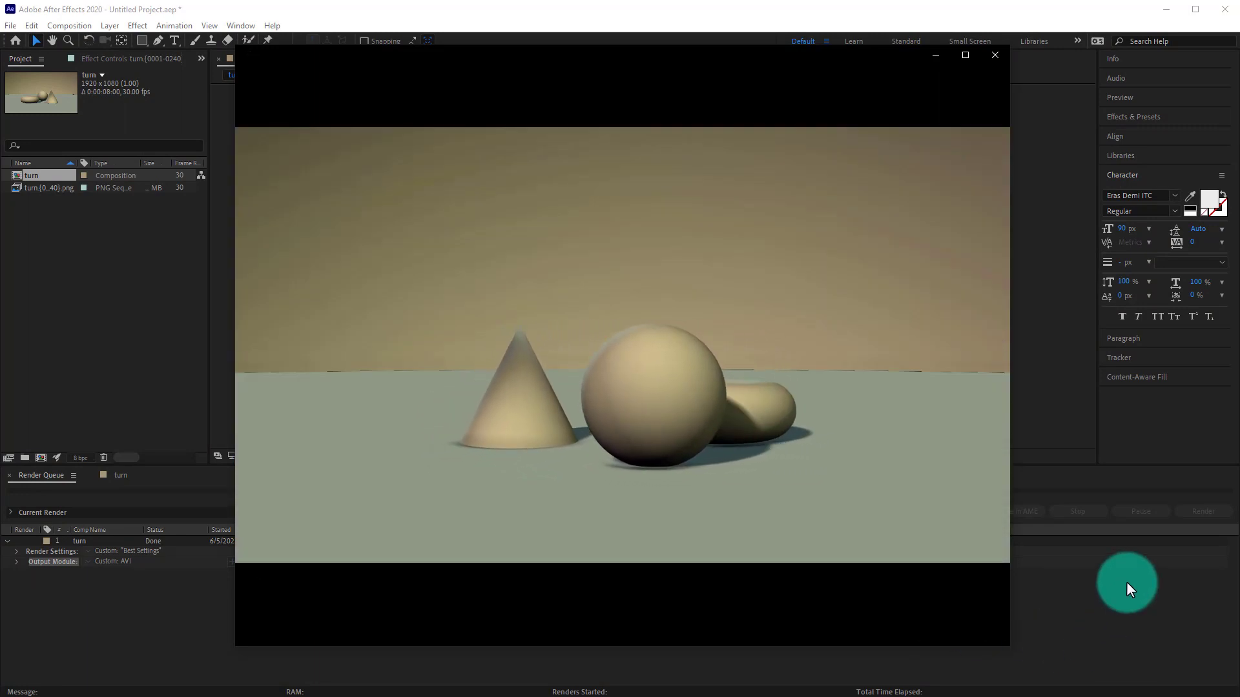
pyautogui.moveTo(793, 490)
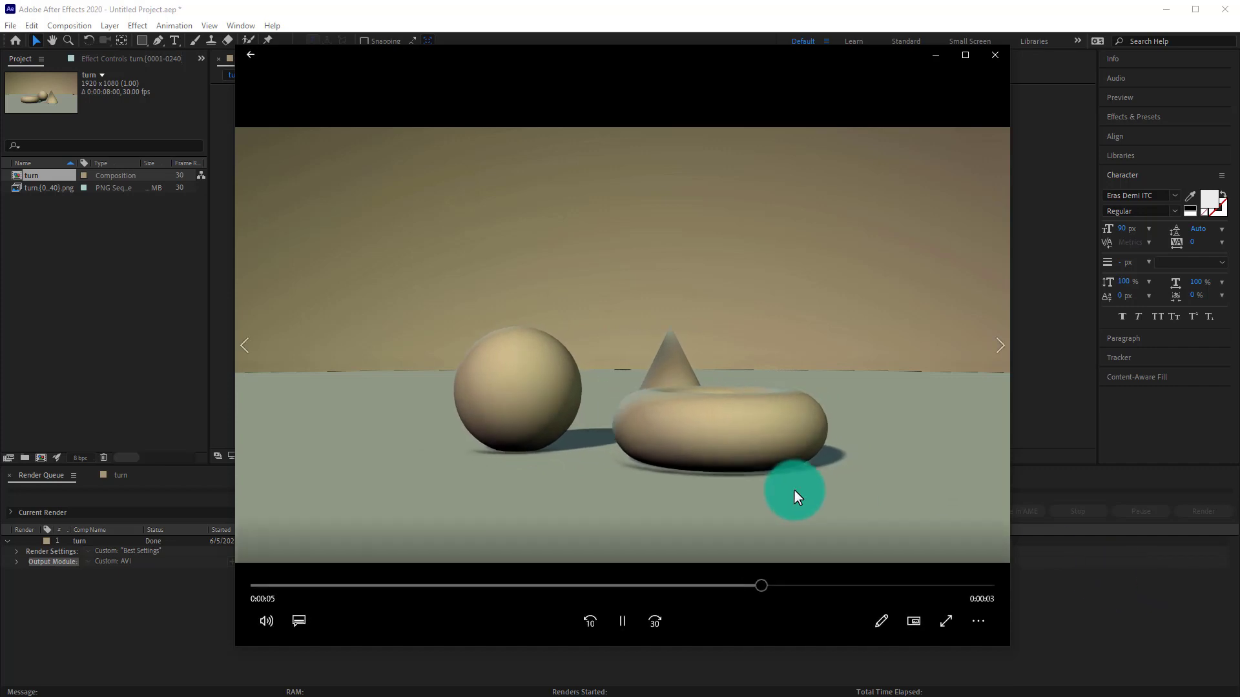